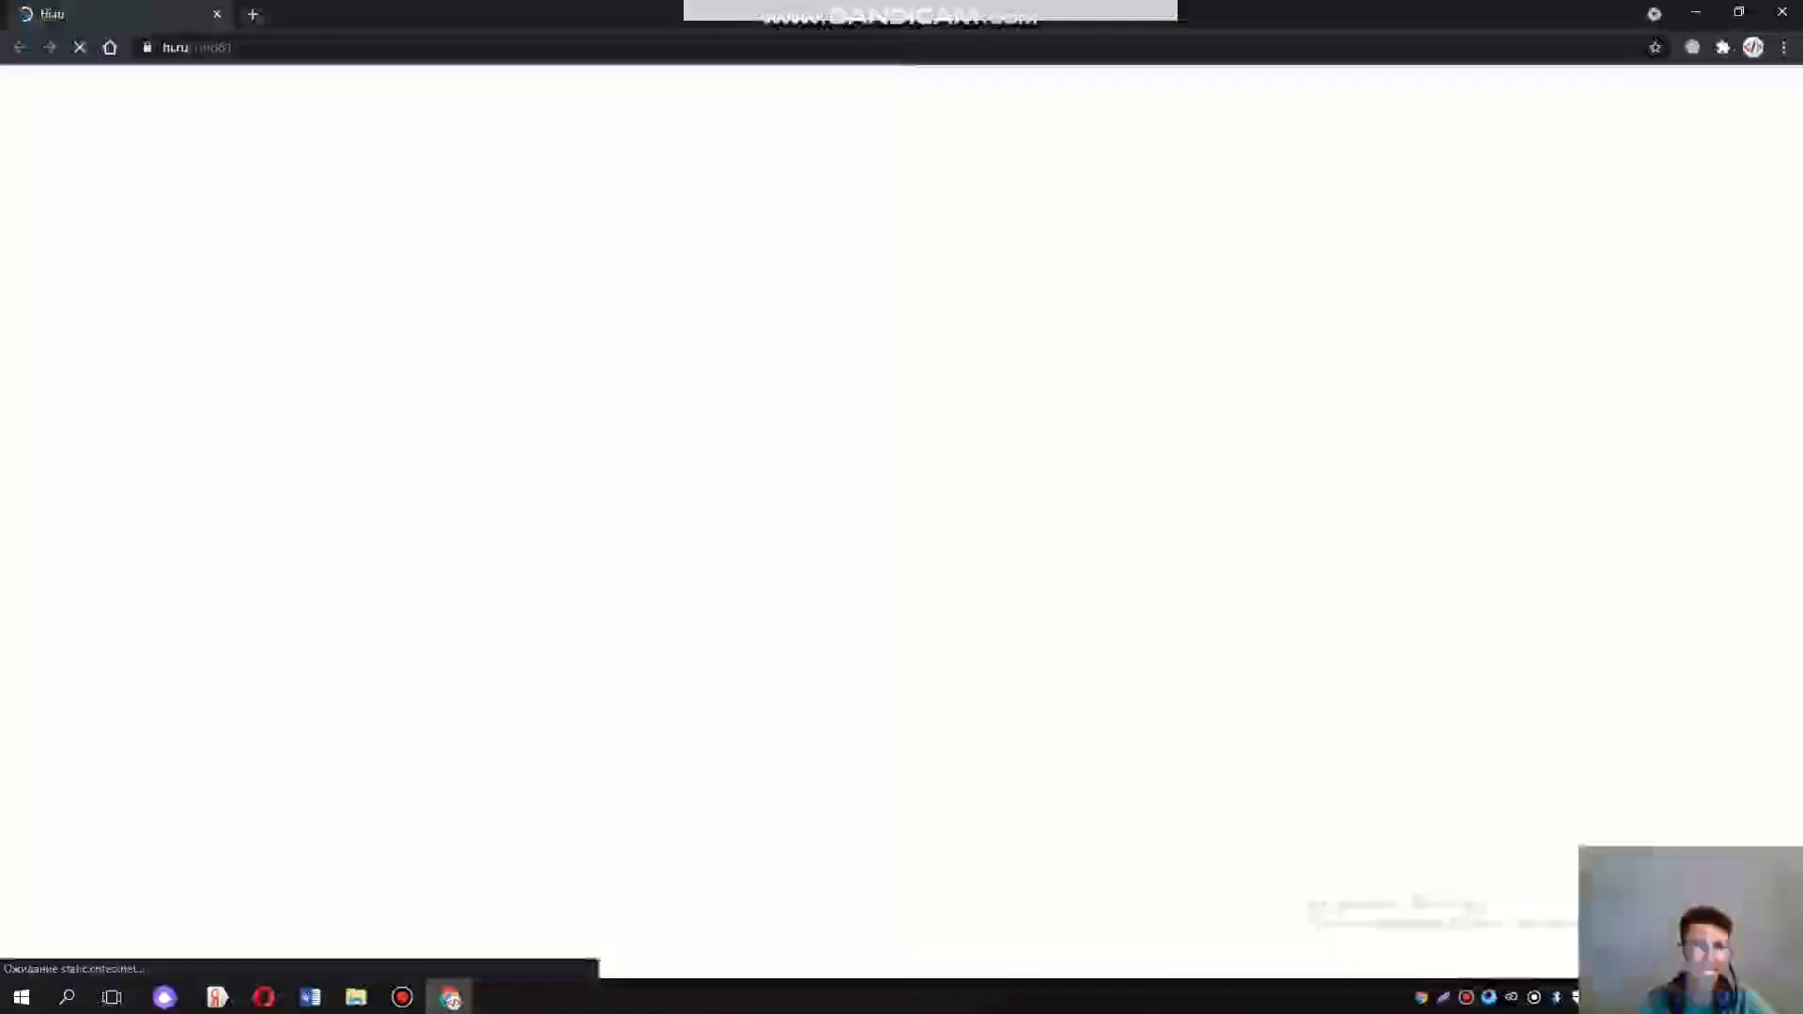
# Open a fresh empty browser tab and close the loading hi.ru tab
pyautogui.click(252, 14)
pyautogui.click(216, 14)
# Fix the mistyped Cyrillic address text and load kwork.ru
pyautogui.write('лцщ')
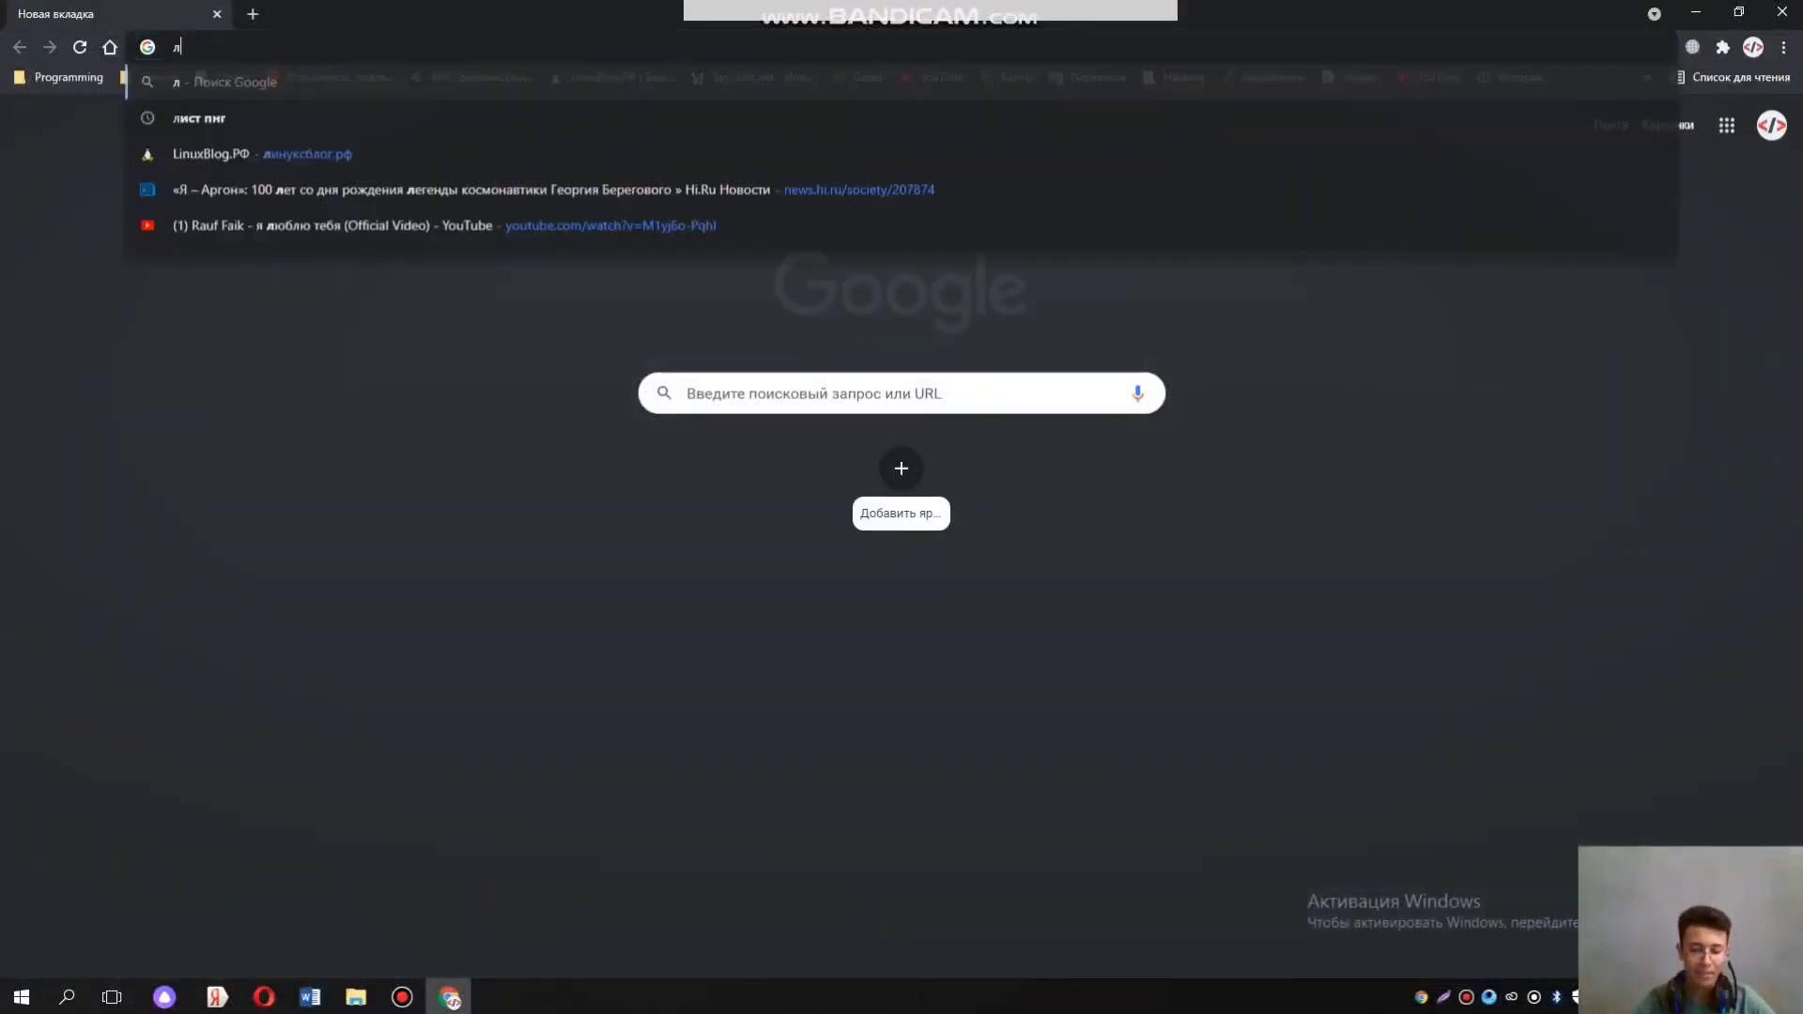
pyautogui.press('BackSpace')
pyautogui.press('BackSpace')
pyautogui.press('BackSpace')
pyautogui.write('лцщк')
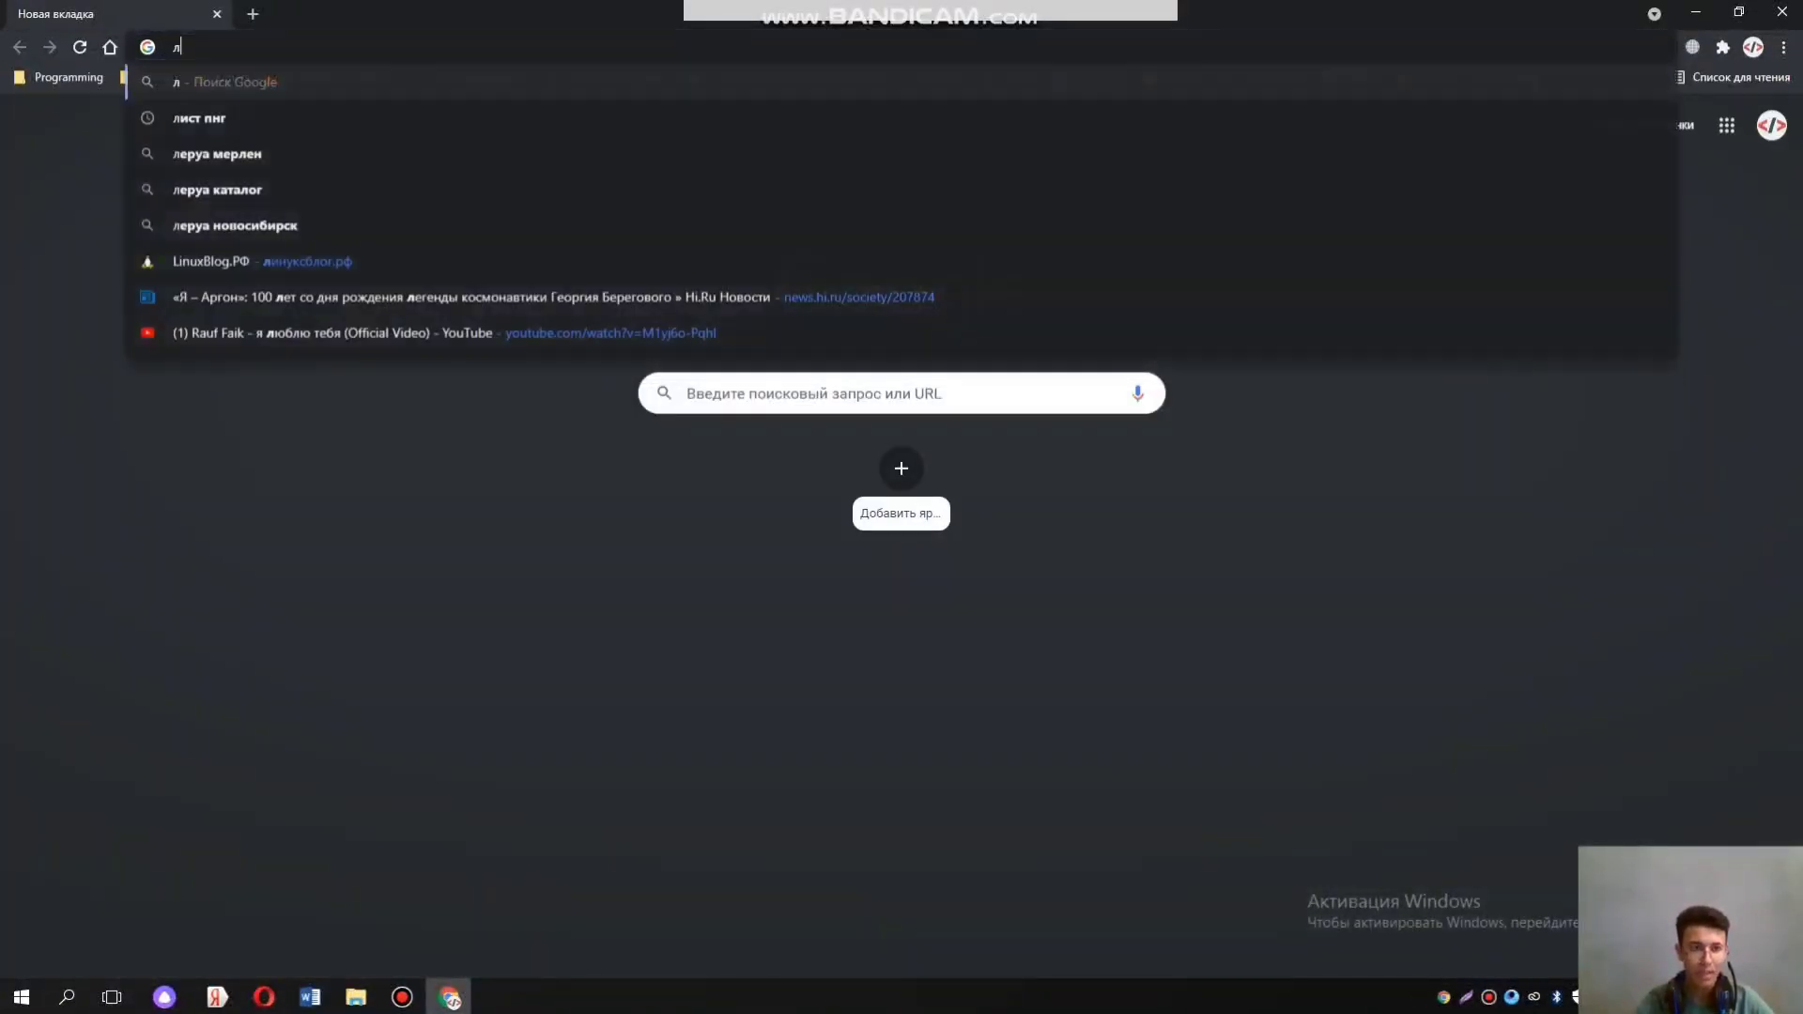
pyautogui.press('BackSpace')
pyautogui.press('BackSpace')
pyautogui.press('BackSpace')
pyautogui.press('BackSpace')
pyautogui.write('k')
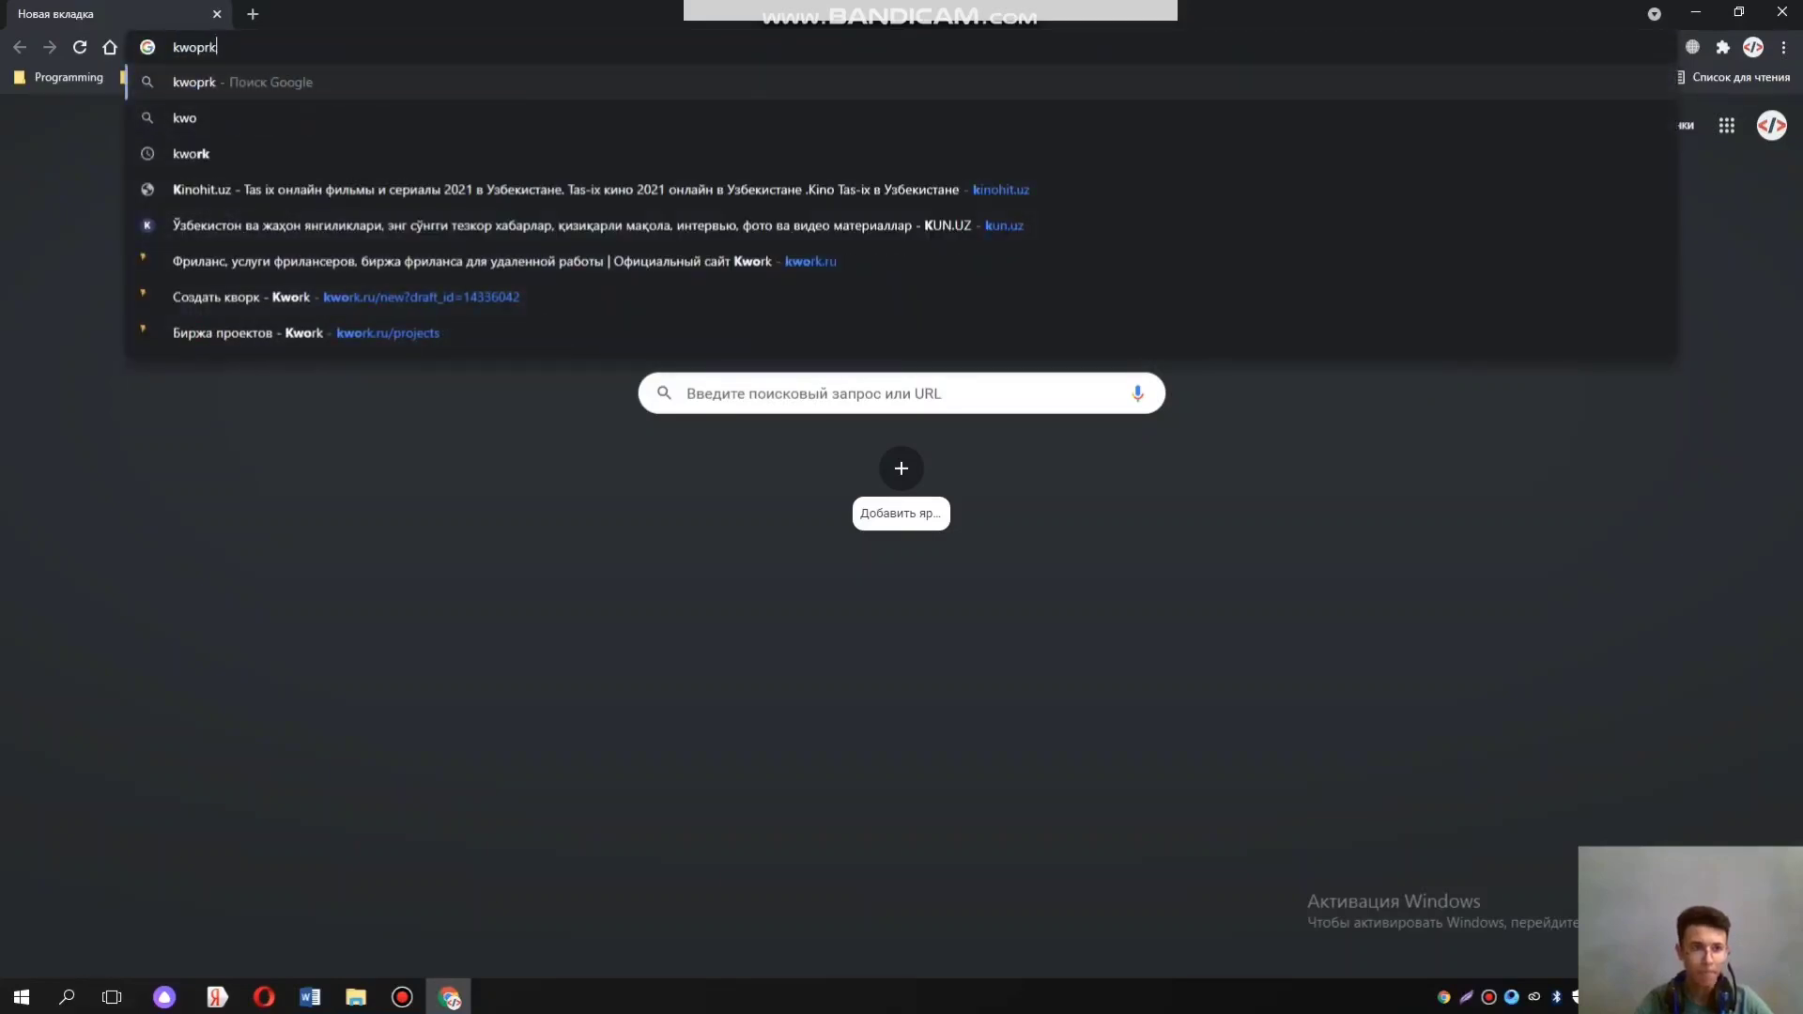
pyautogui.write('work.ru')
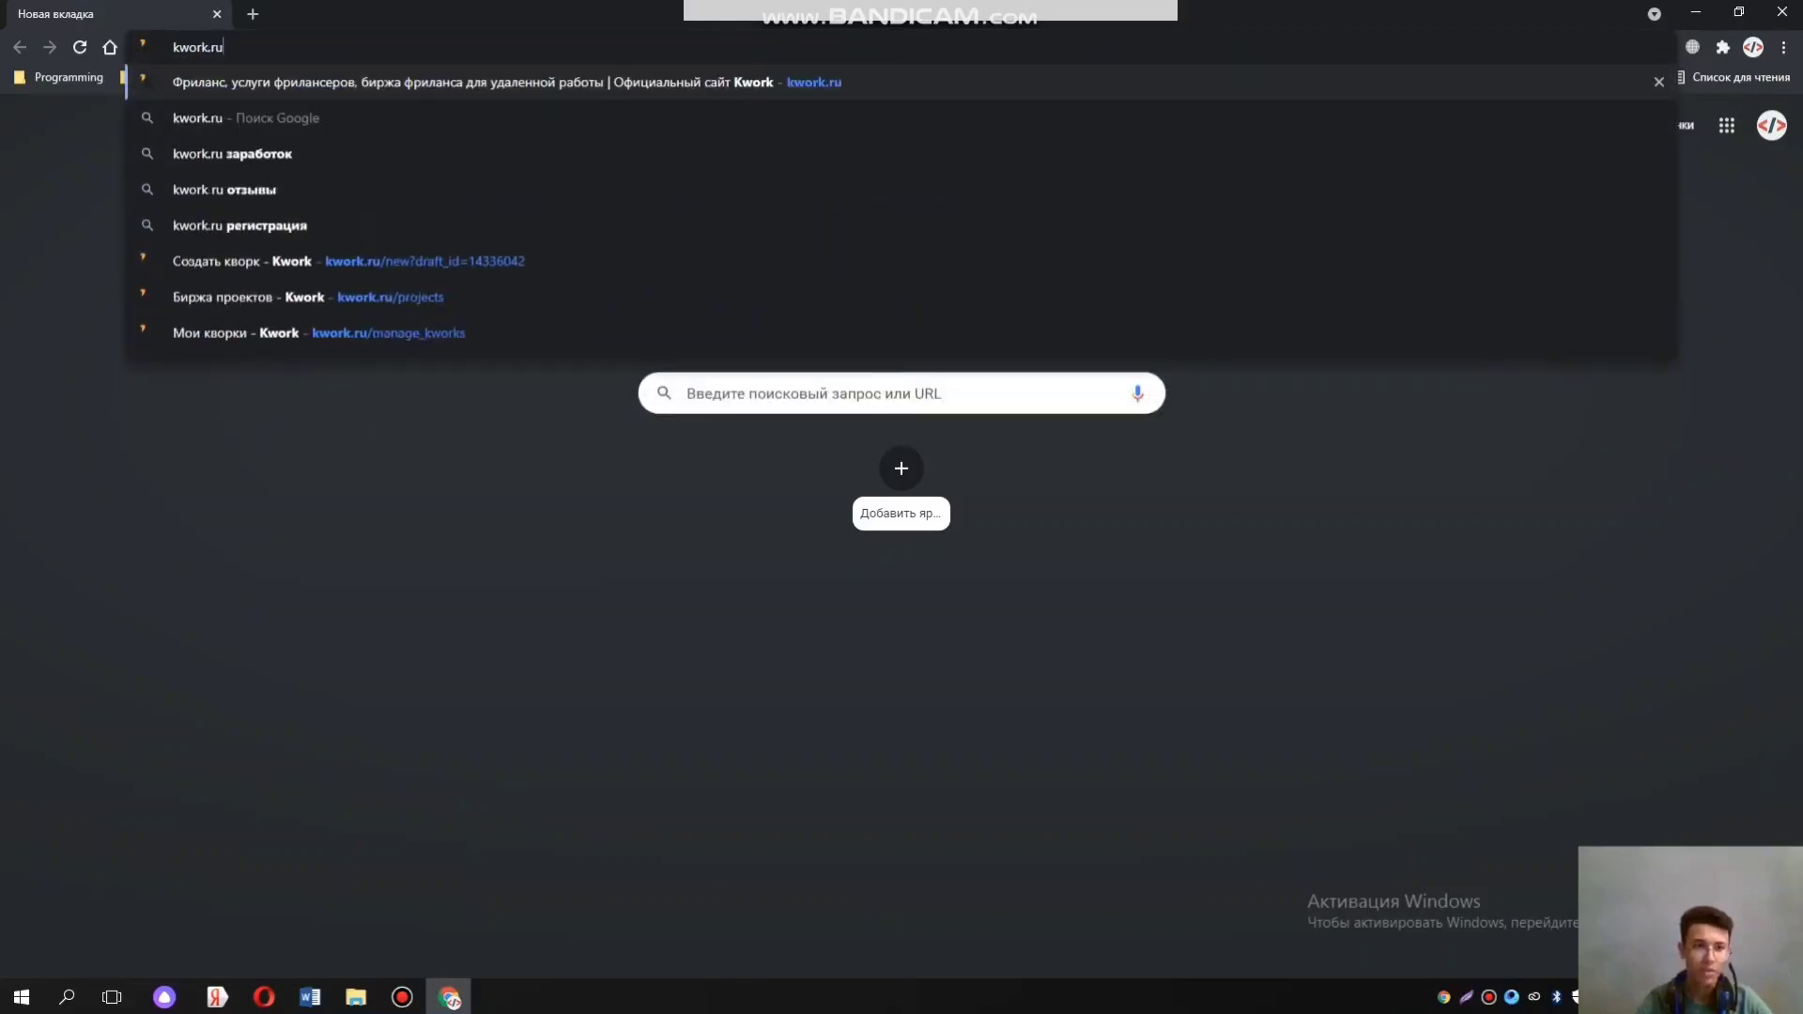
pyautogui.press('Return')
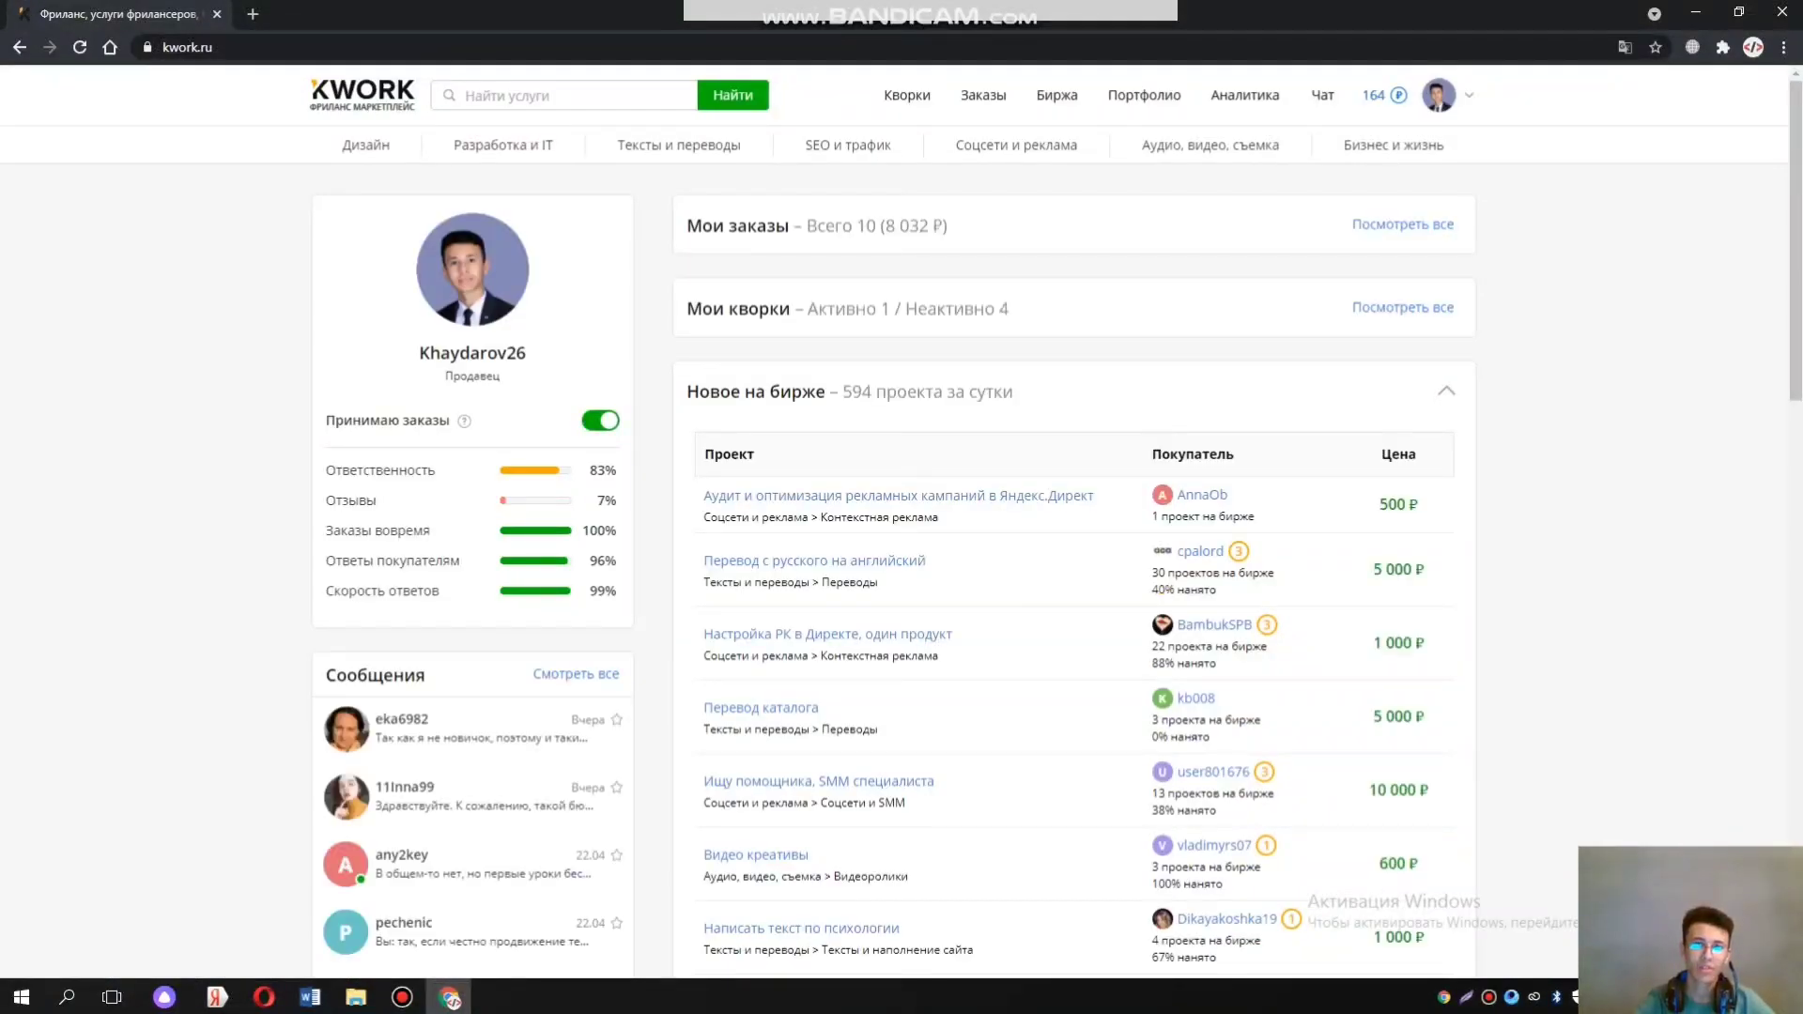
# Open Мои кворки to see the active kwork 'Добавлю 100 подписчиков с ЦА' from 400 ₽
pyautogui.scroll(-6, 901, 522)
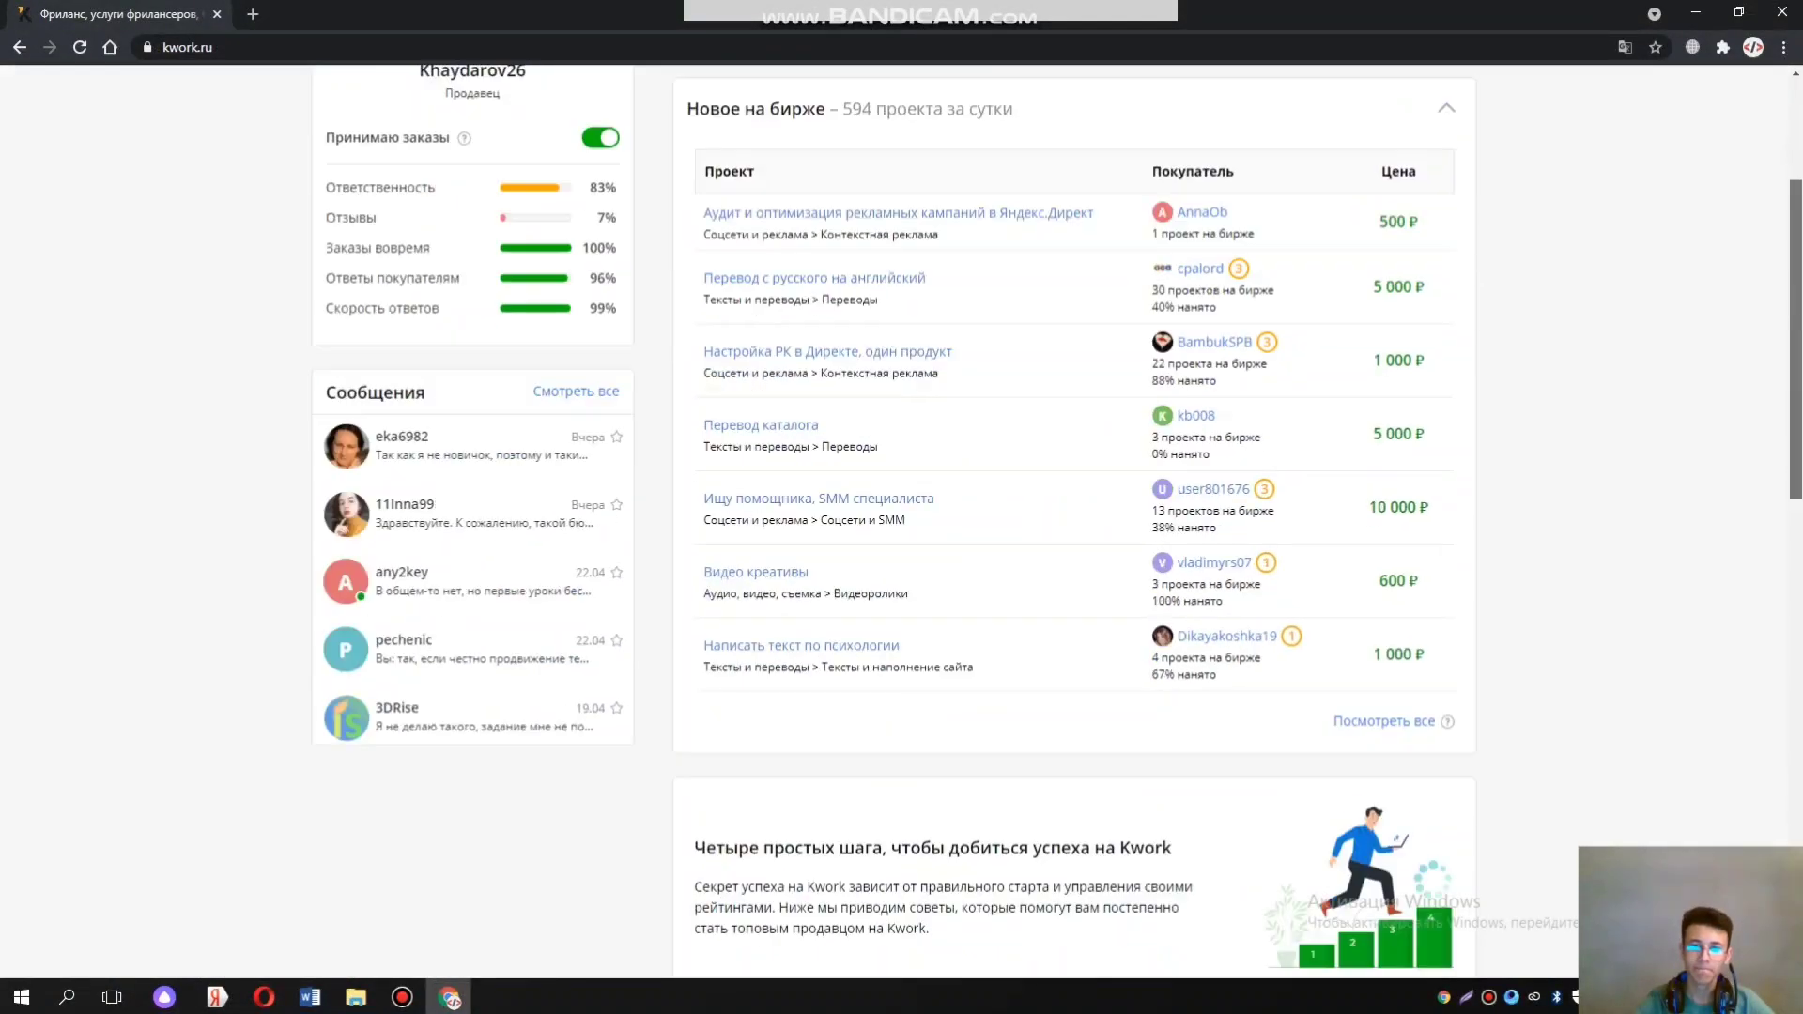
pyautogui.scroll(6, 901, 522)
pyautogui.scroll(-4, 901, 522)
pyautogui.scroll(4, 901, 522)
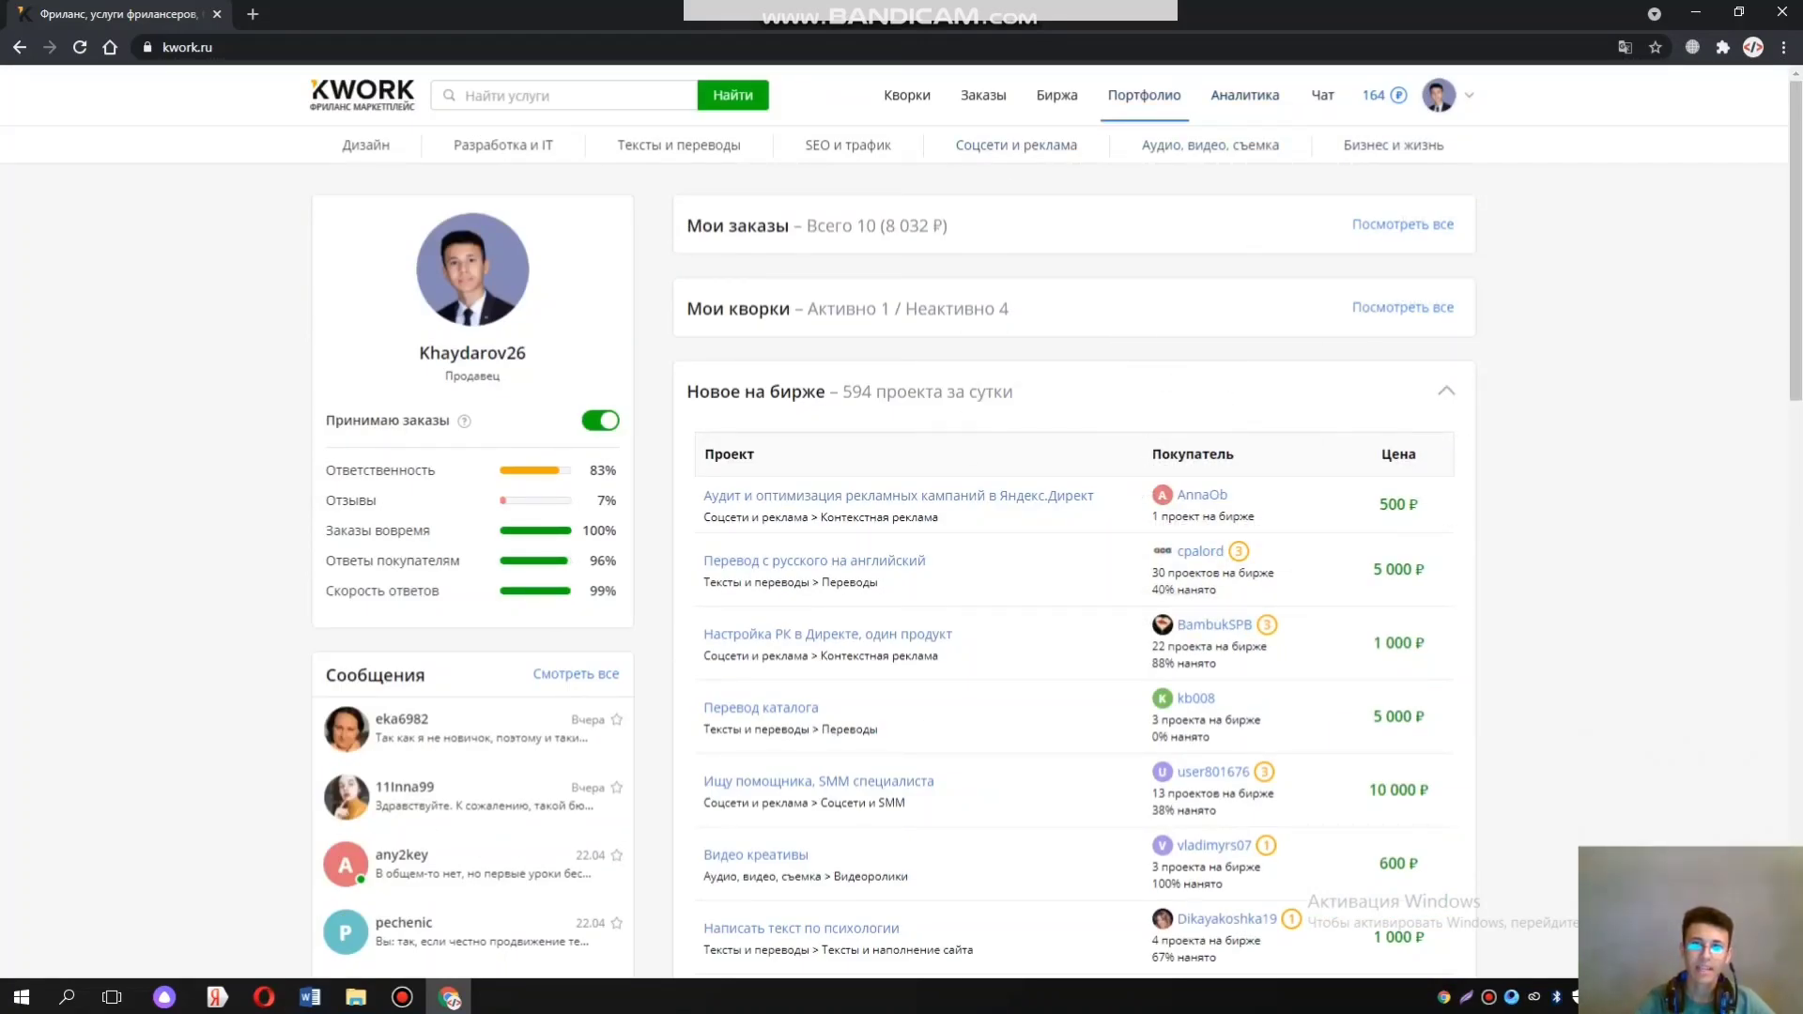
pyautogui.click(907, 95)
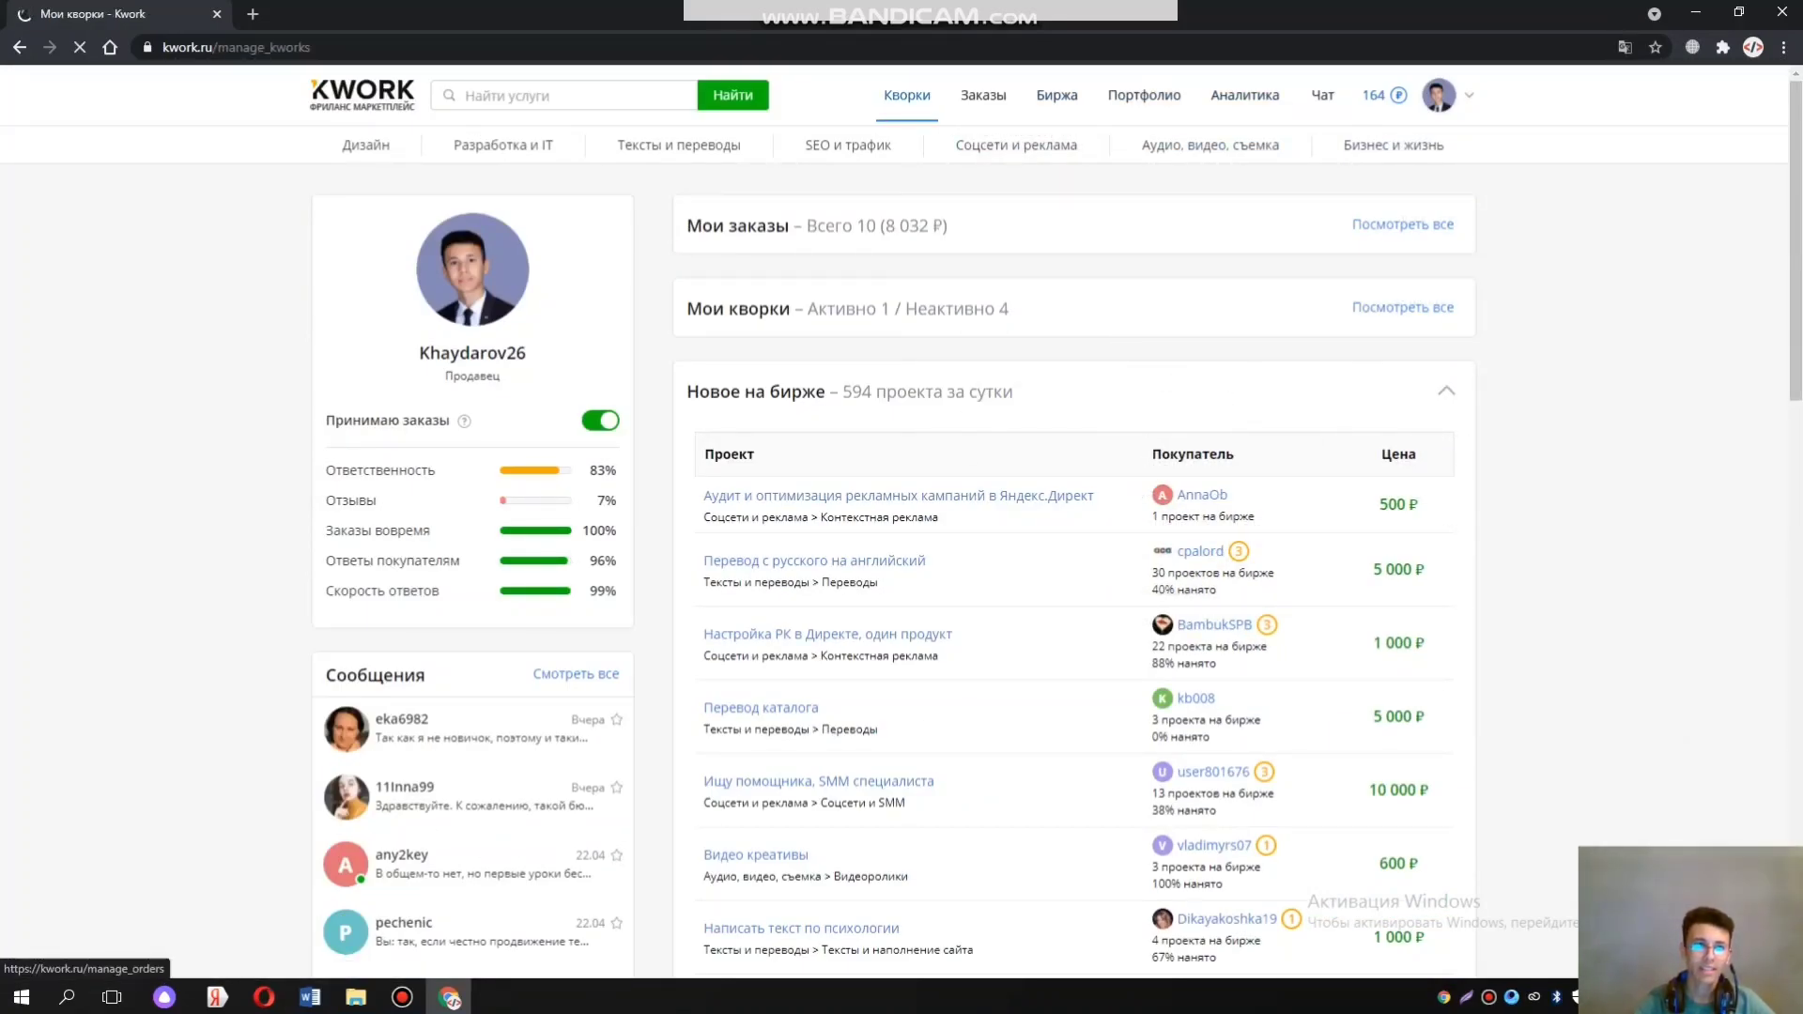
pyautogui.scroll(-3, 901, 523)
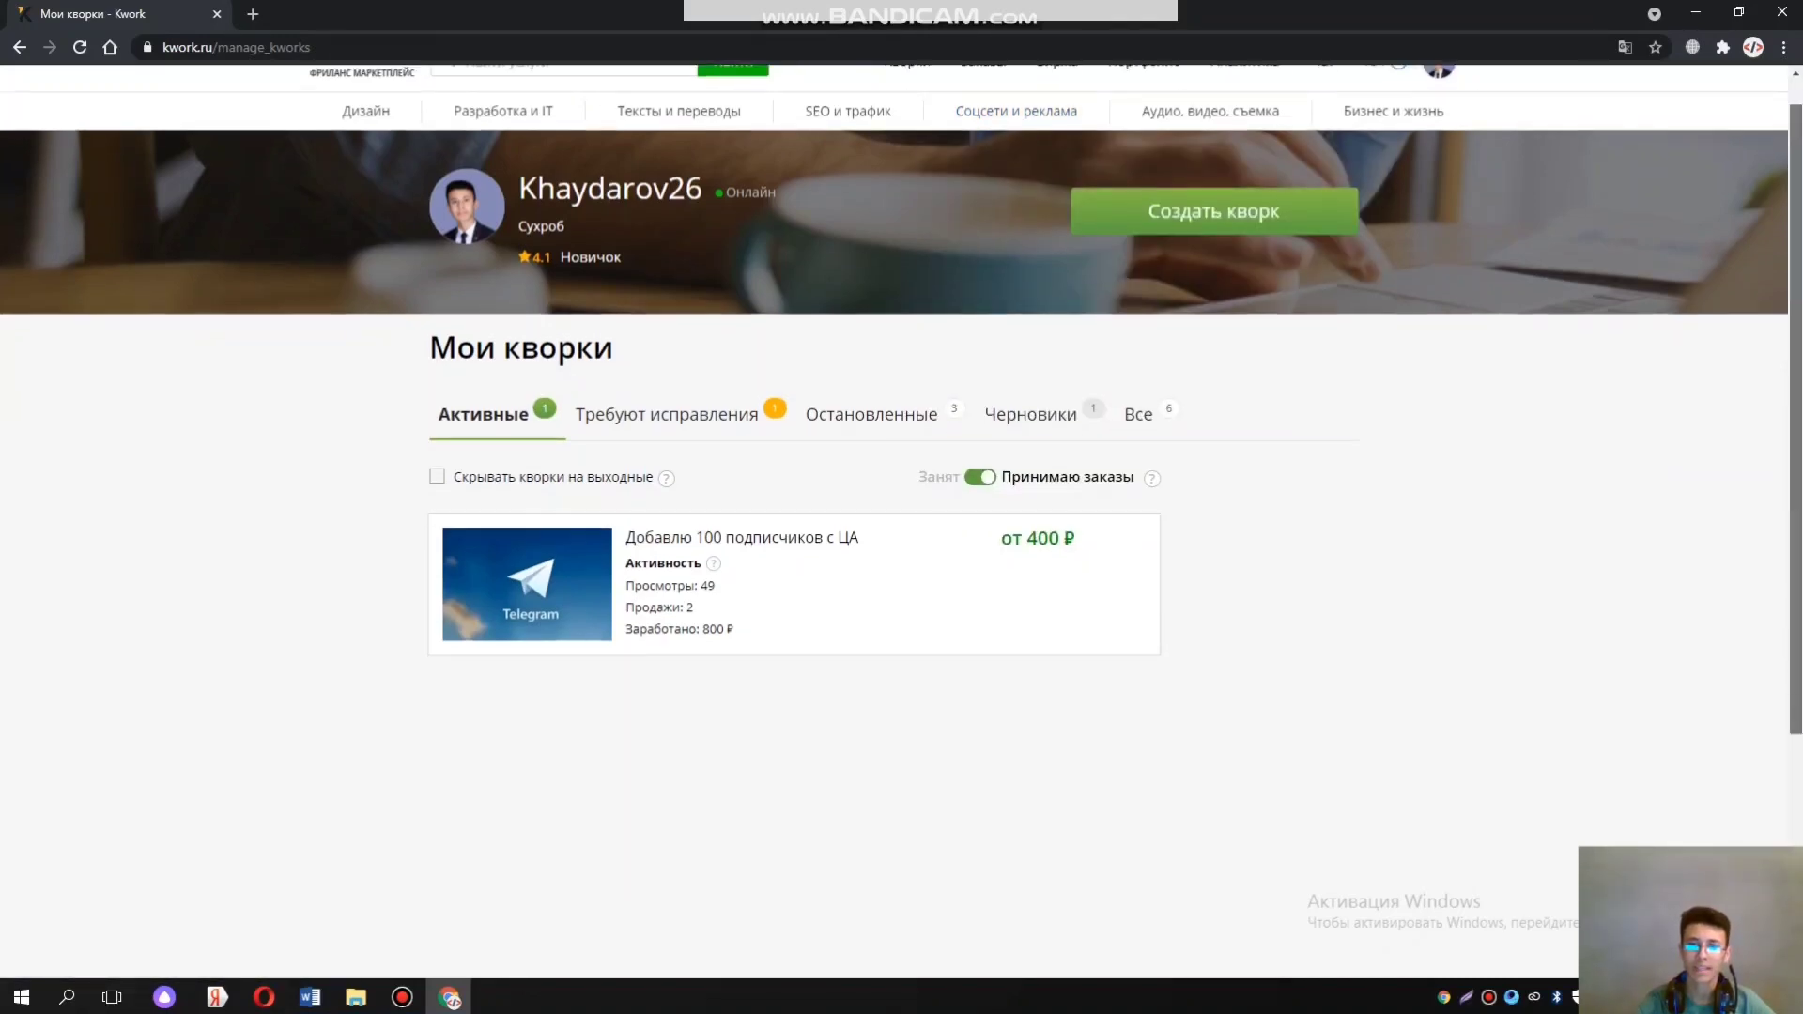
pyautogui.scroll(1, 902, 522)
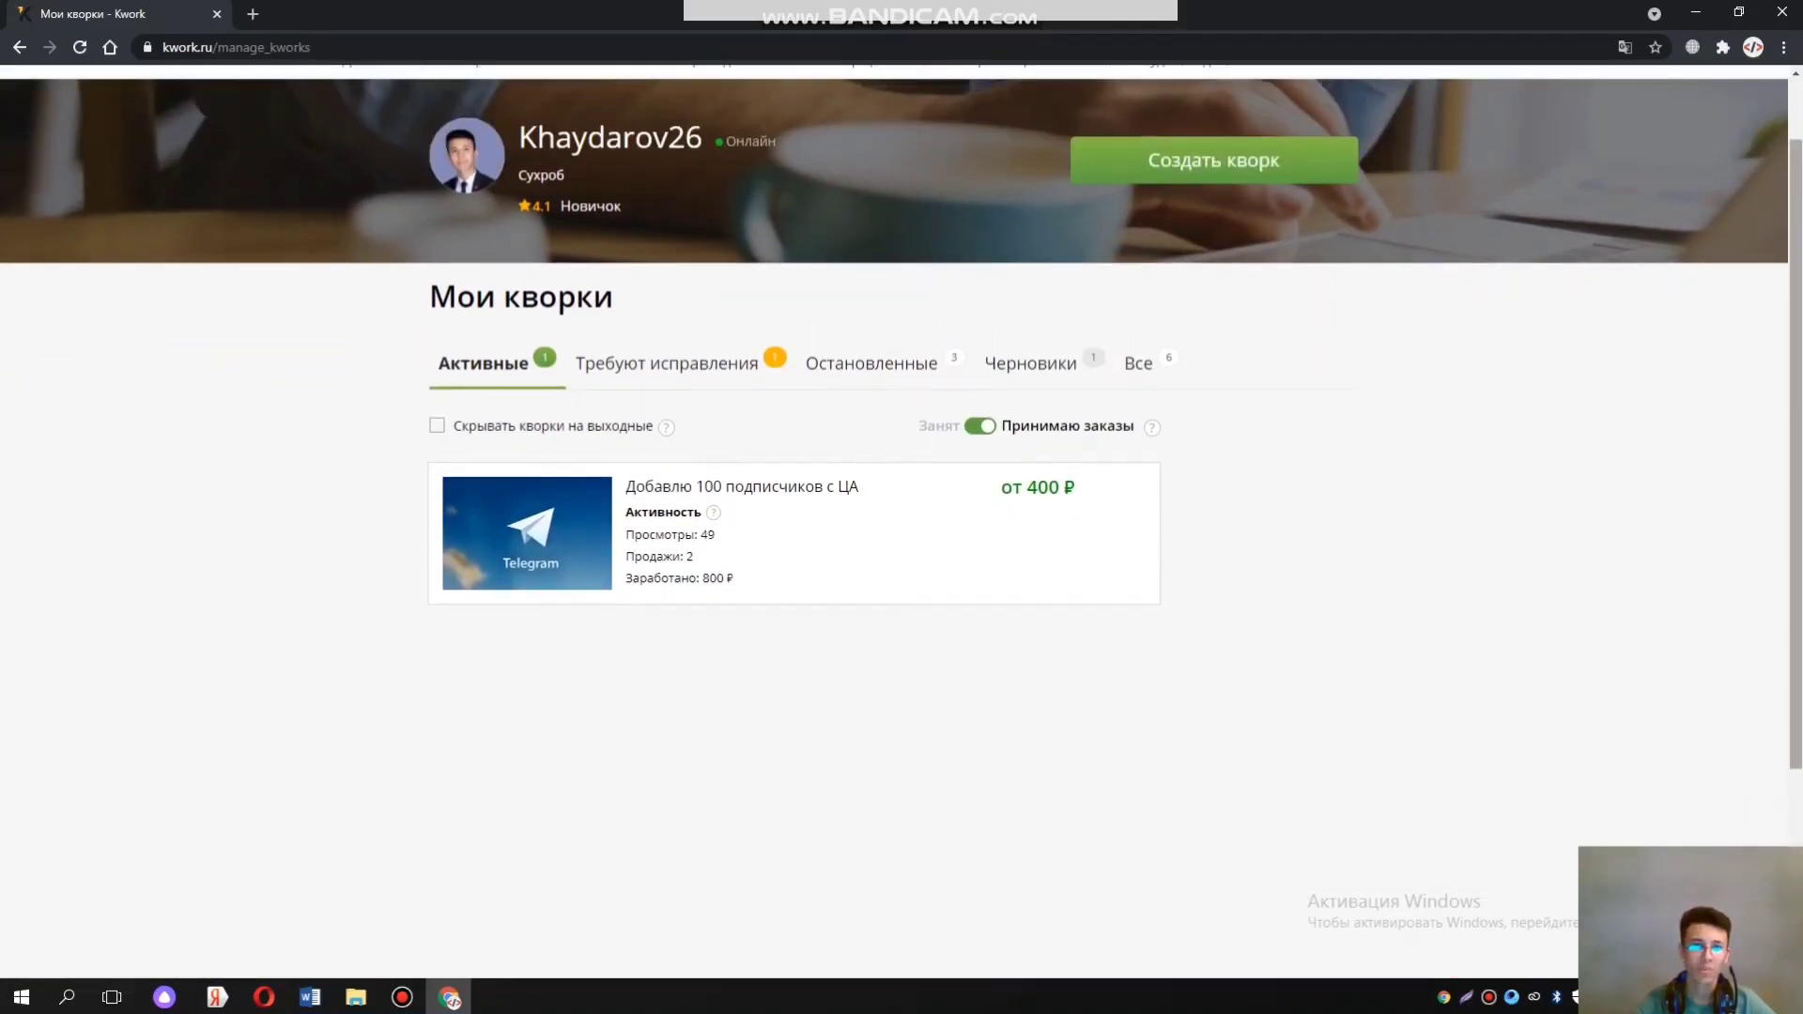
pyautogui.scroll(1, 901, 522)
pyautogui.scroll(-2, 901, 522)
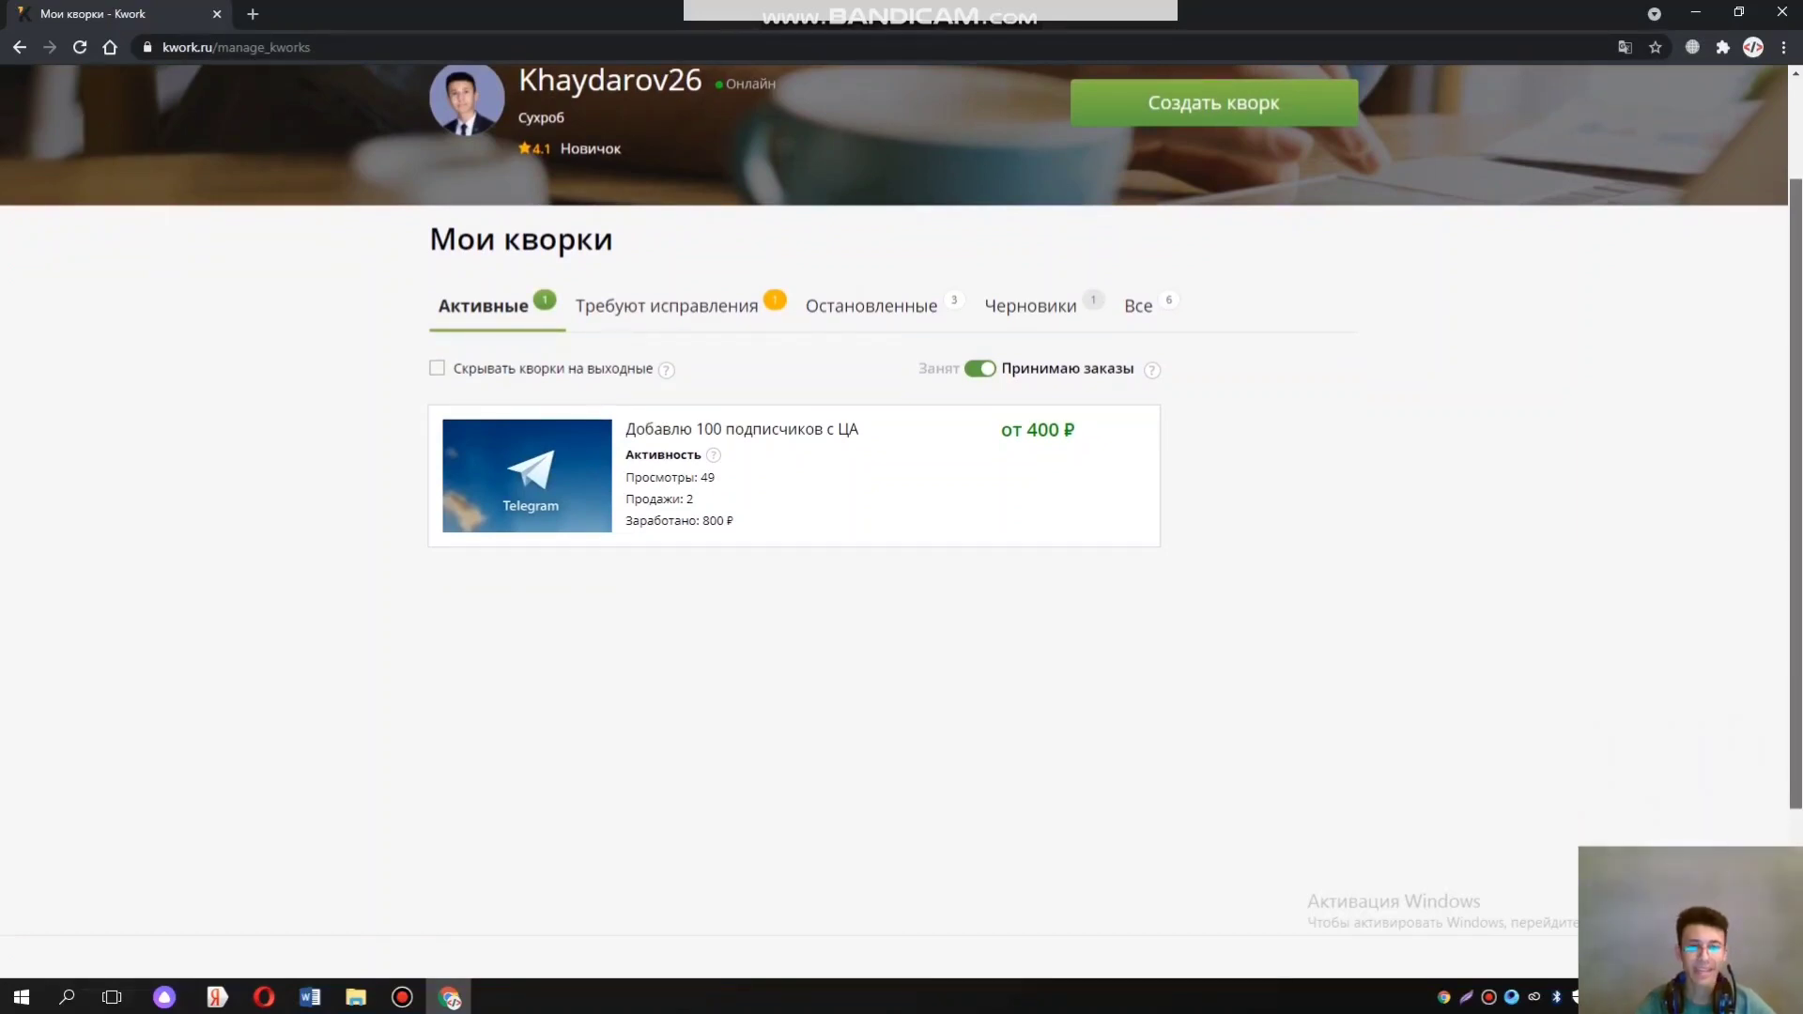
pyautogui.scroll(2, 901, 522)
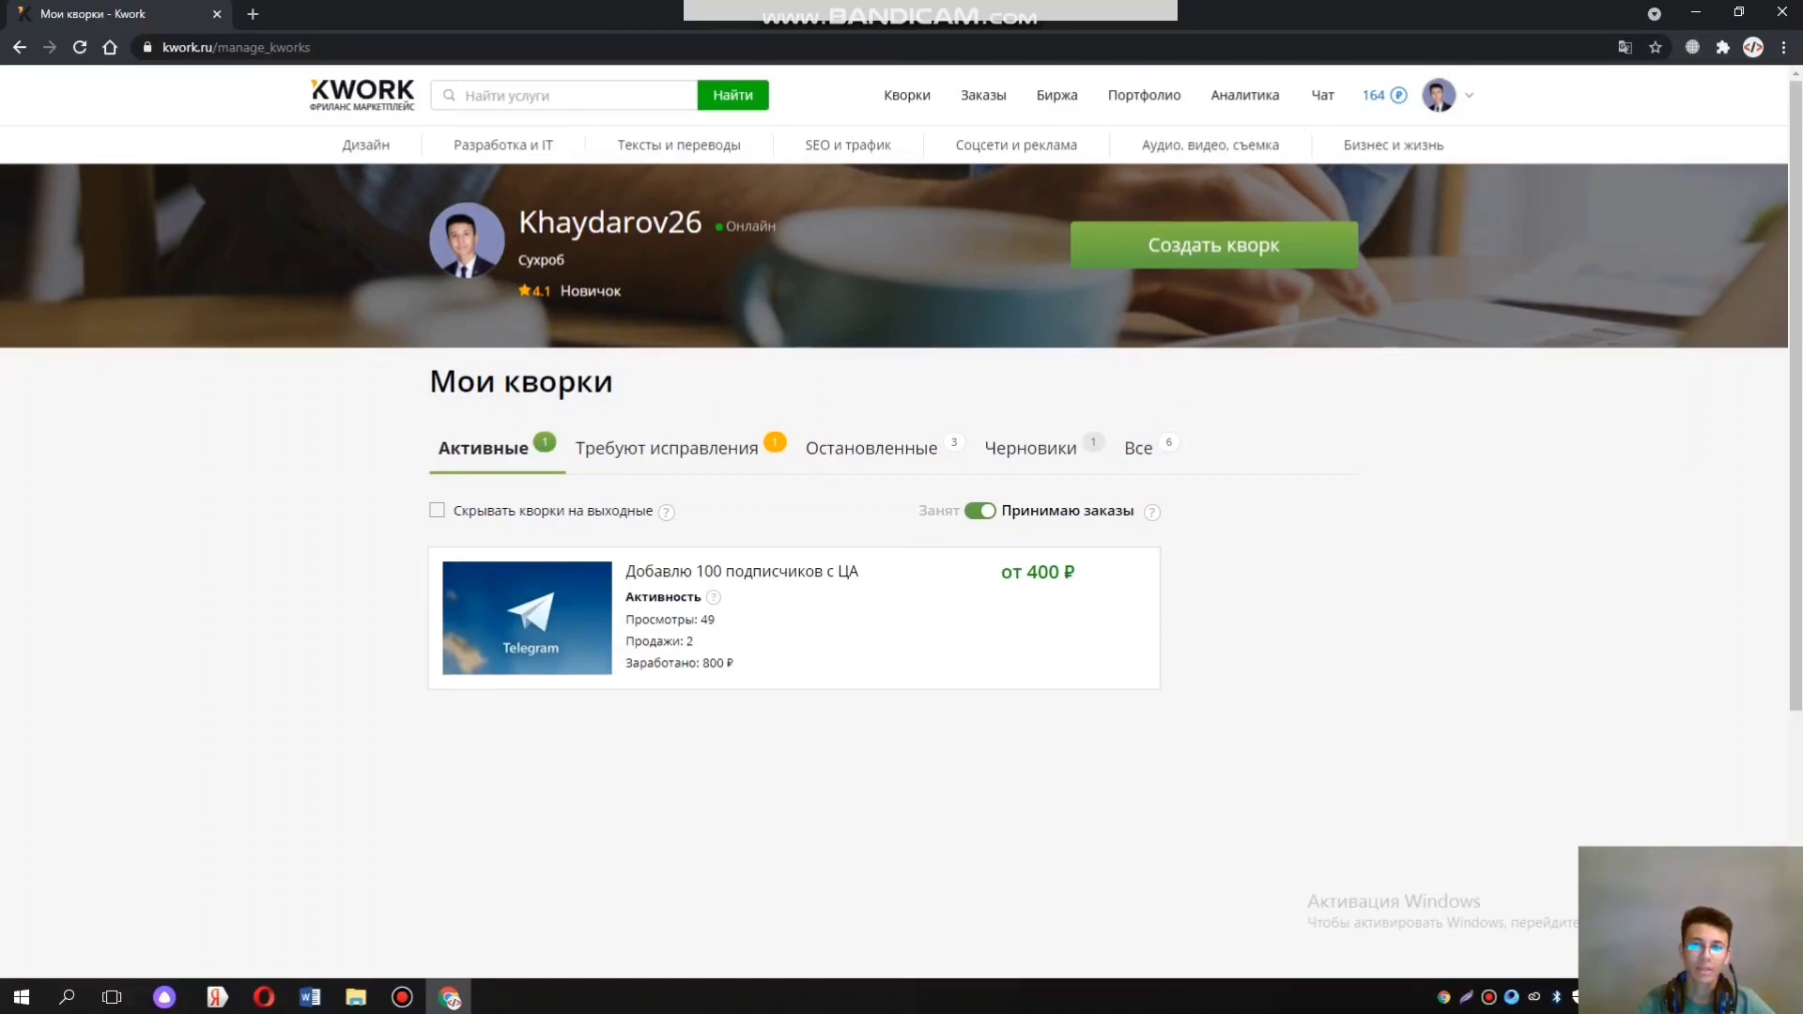
pyautogui.moveTo(1795, 395); pyautogui.dragTo(1795, 397)
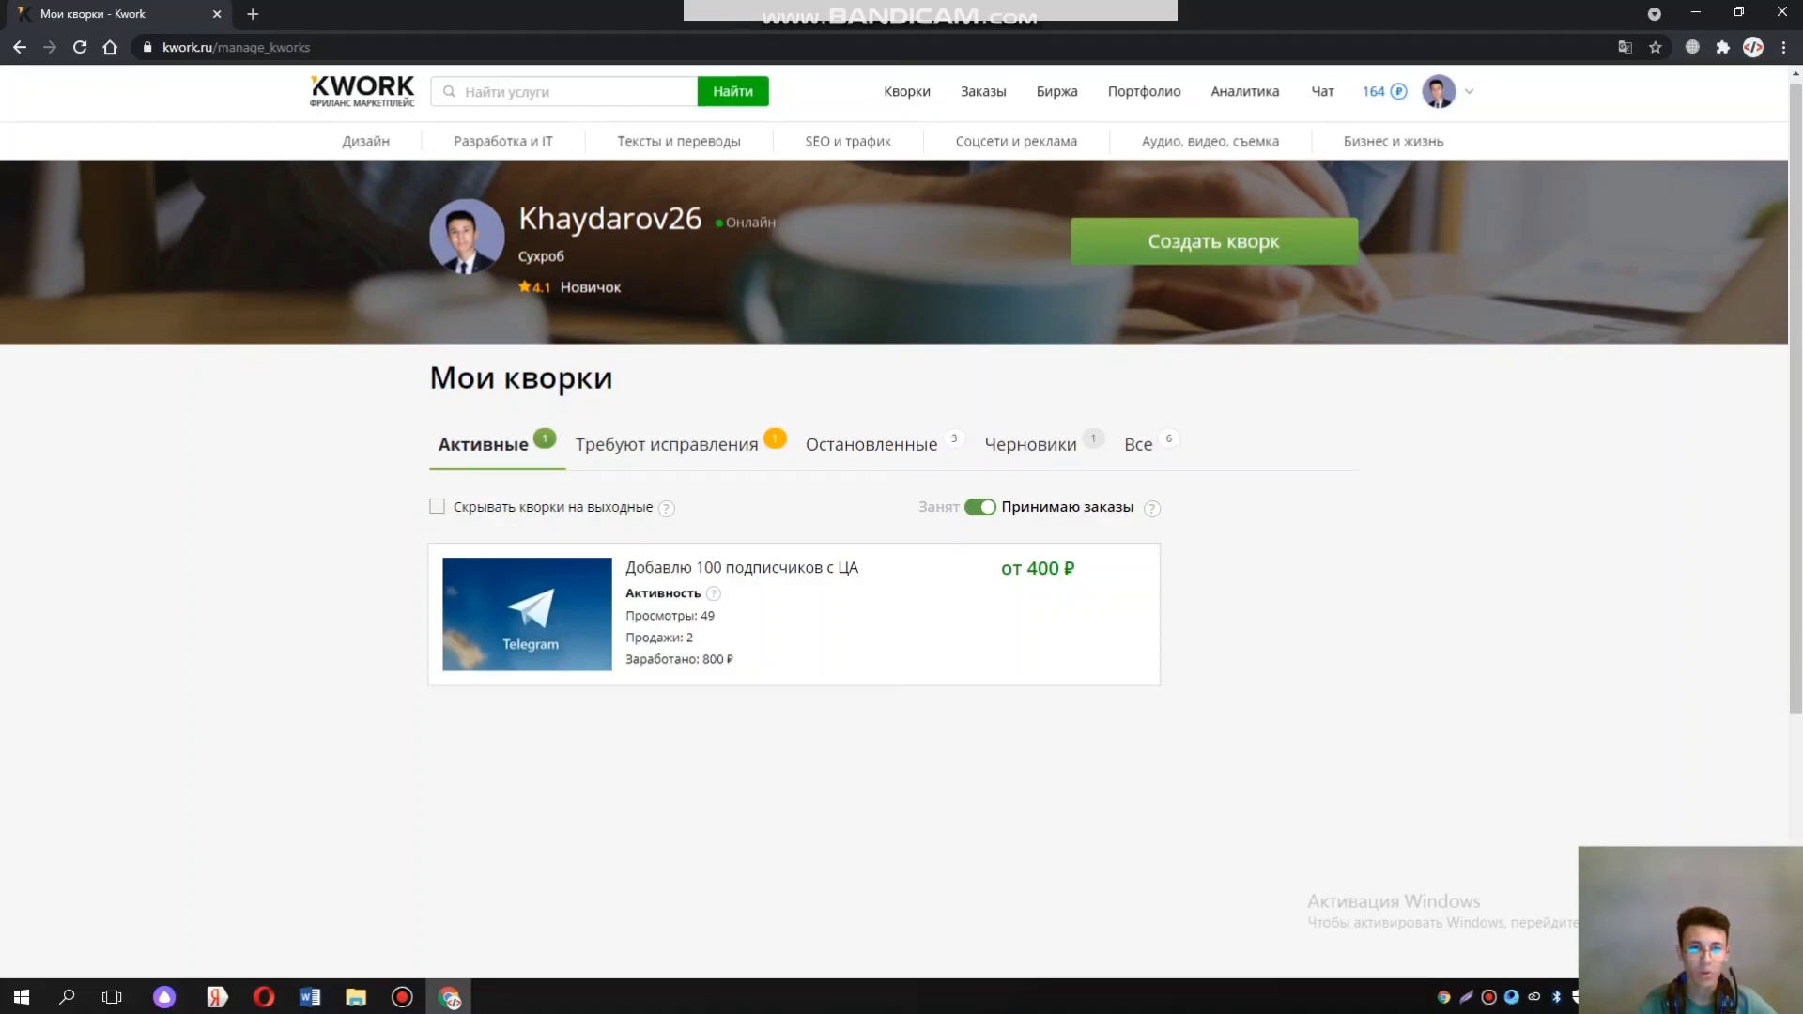
pyautogui.moveTo(365, 141)
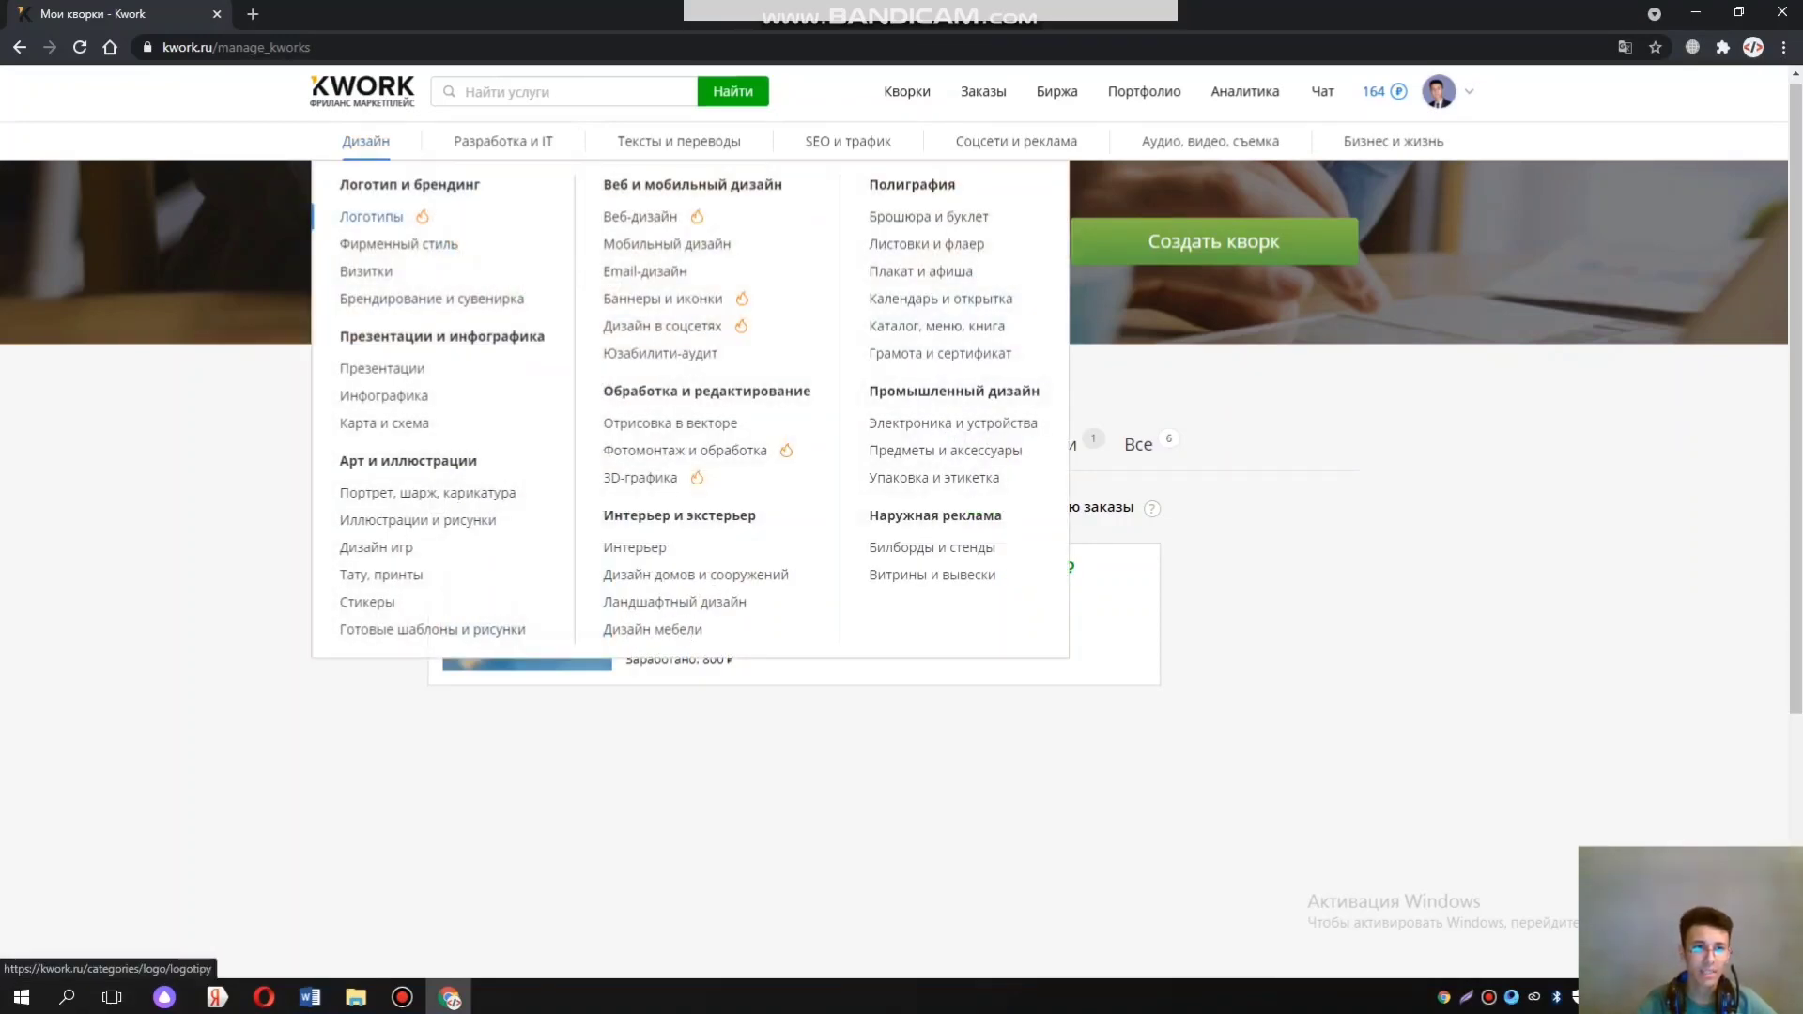
# Open the Дизайн → Логотипы catalogue and browse its 15 121 logo design services
pyautogui.click(371, 216)
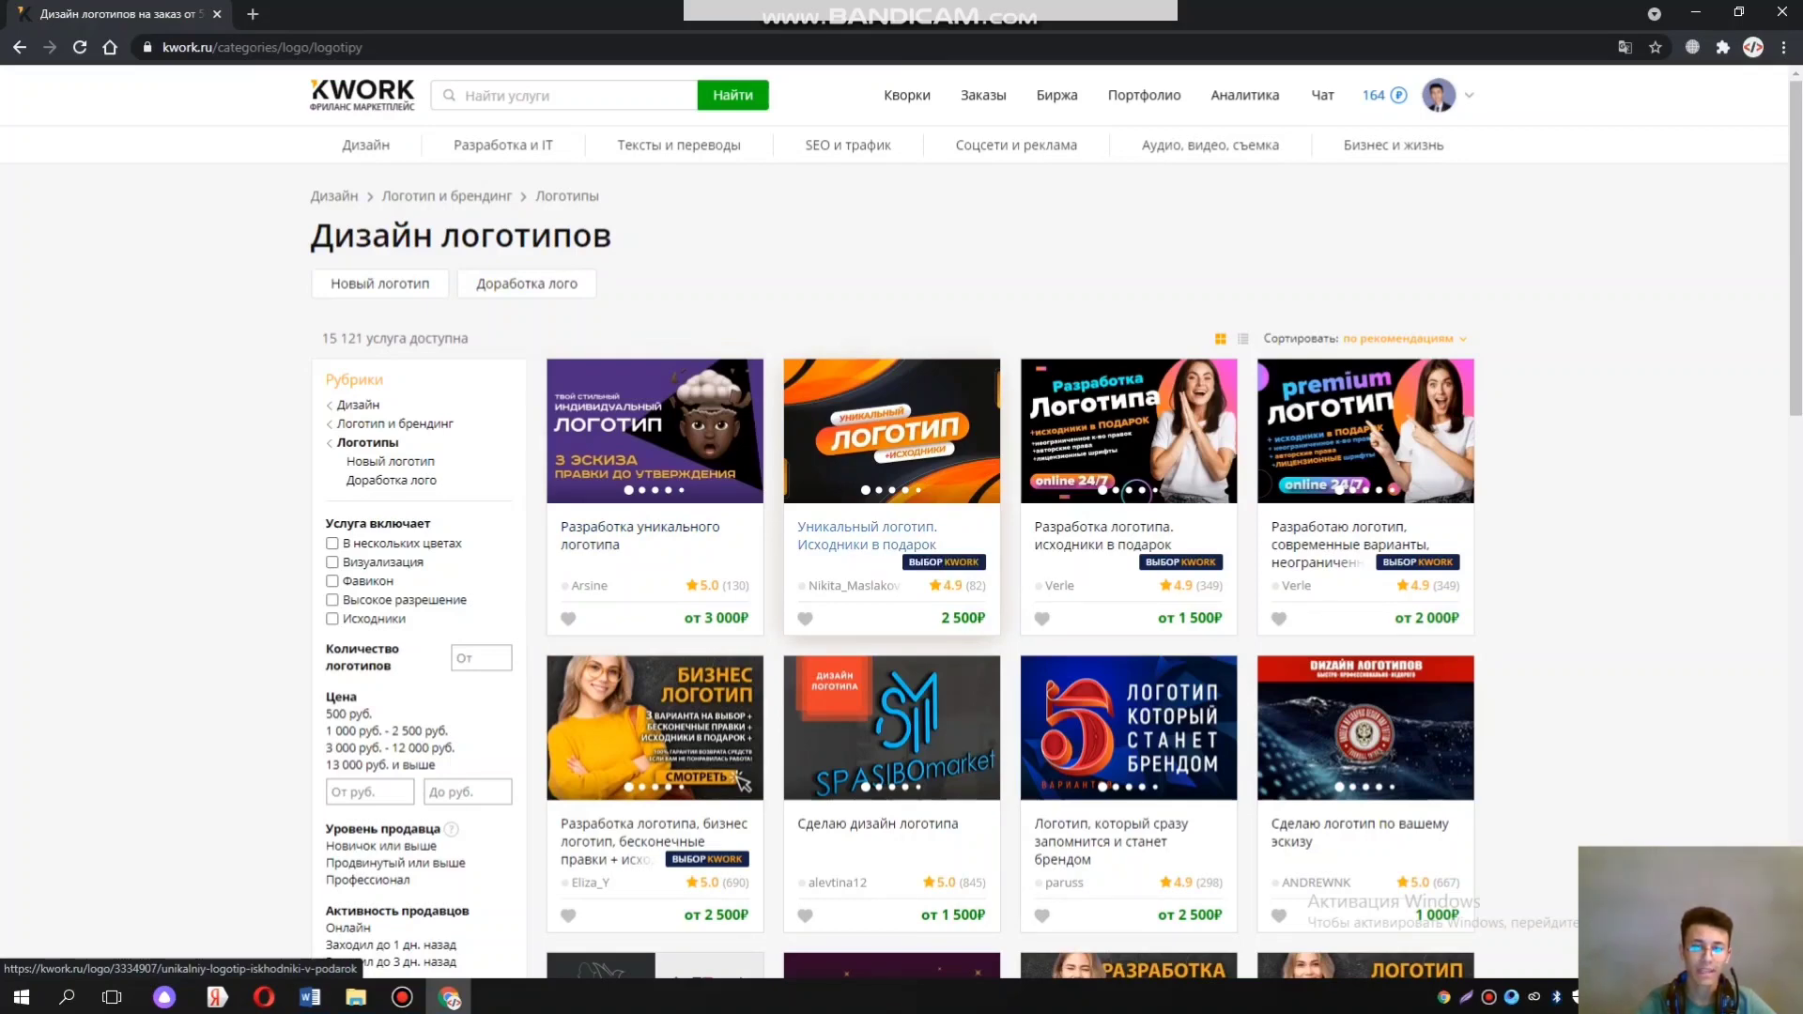
pyautogui.scroll(-5, 892, 525)
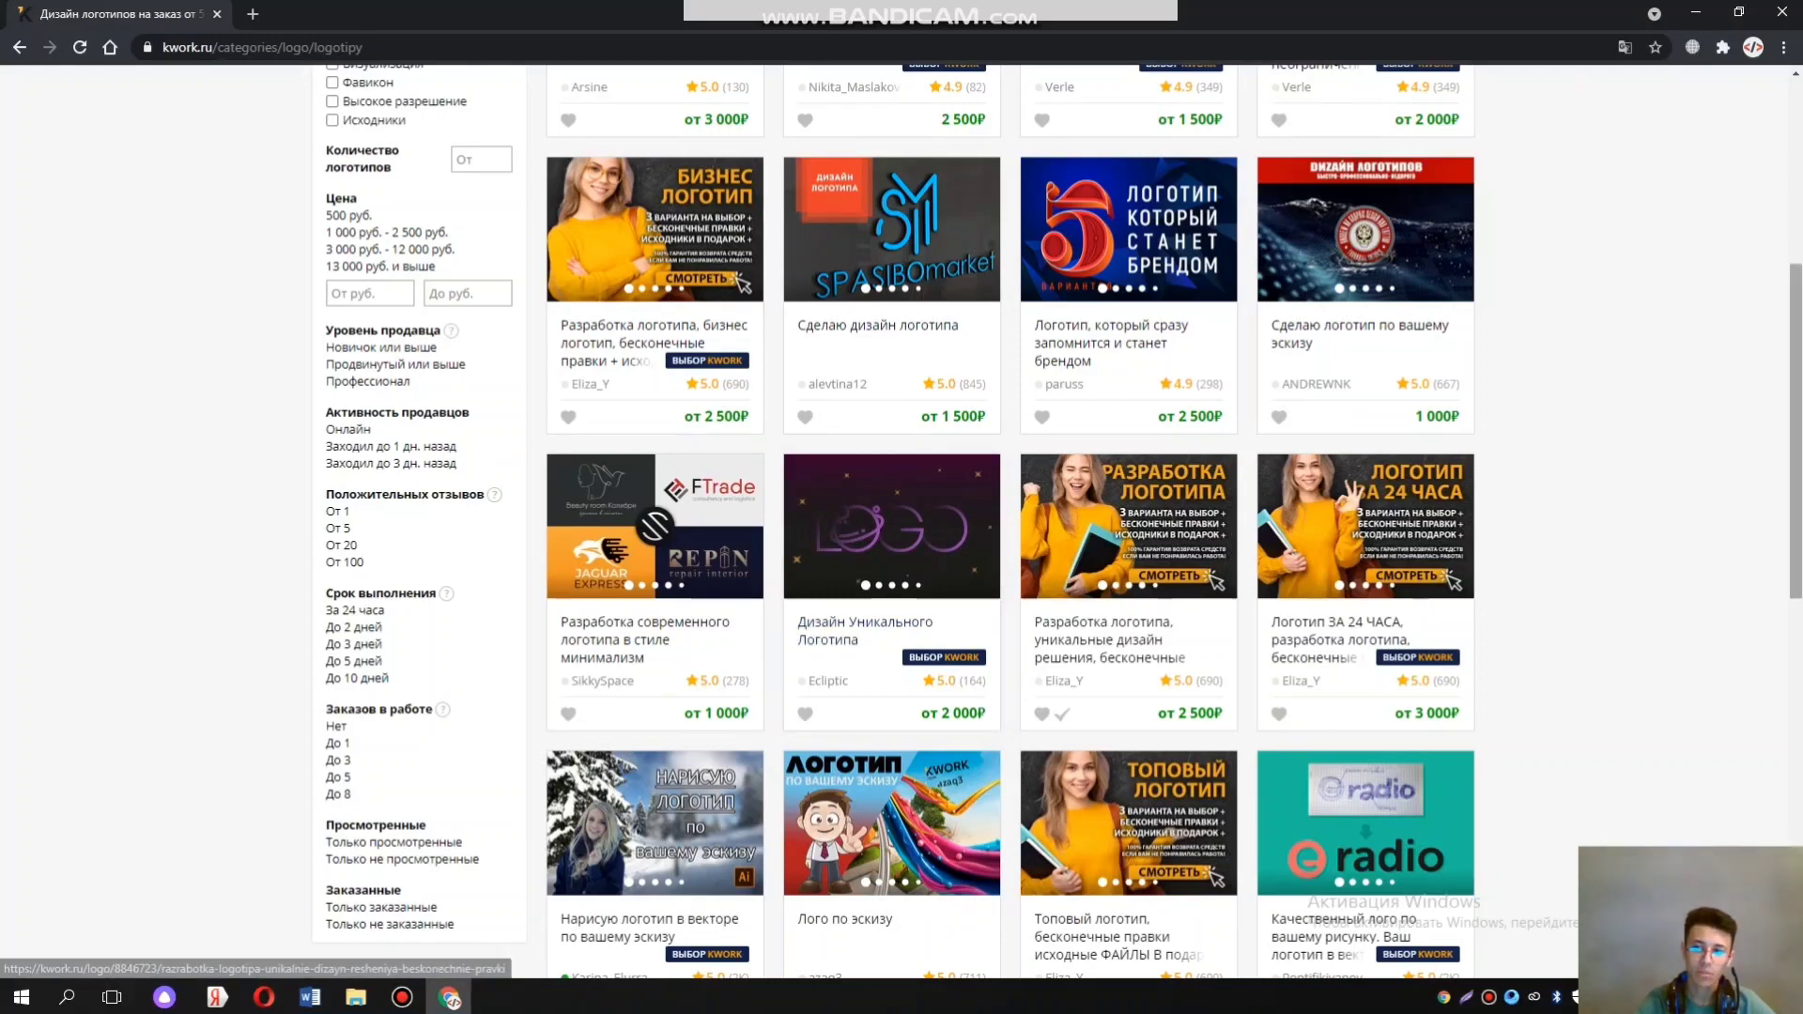
pyautogui.scroll(5, 1032, 507)
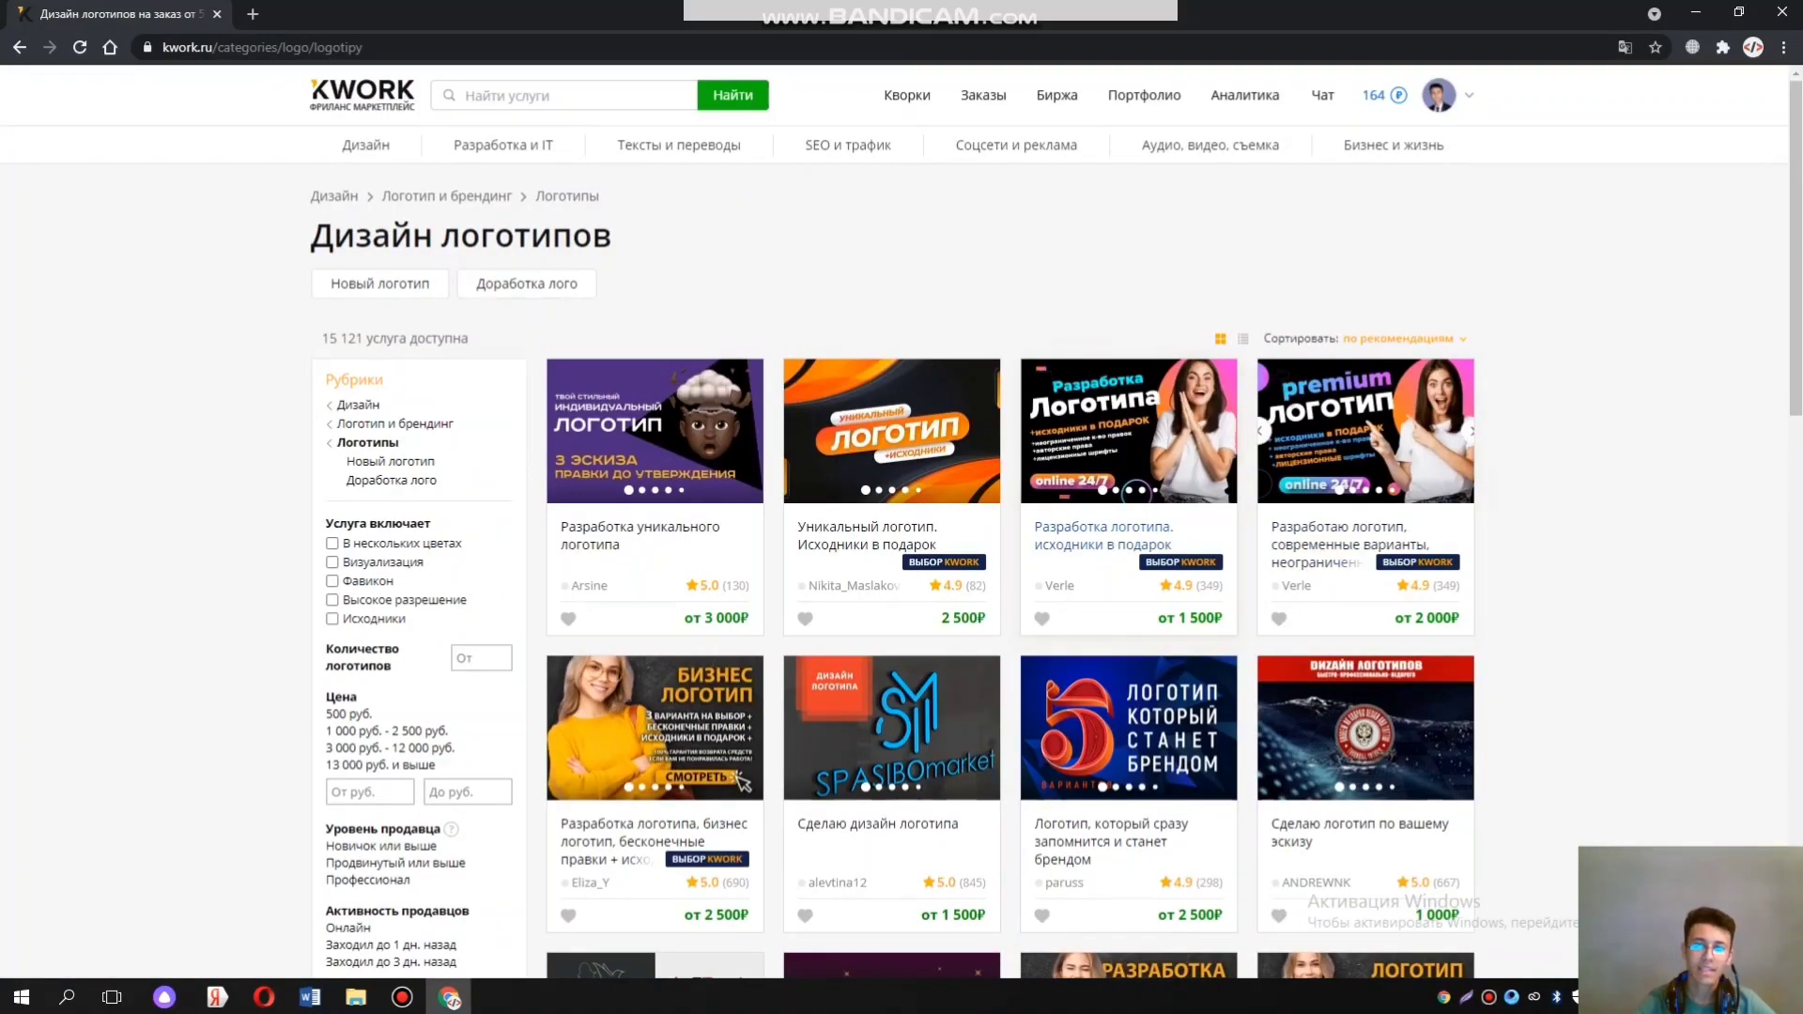
pyautogui.scroll(-3, 1127, 507)
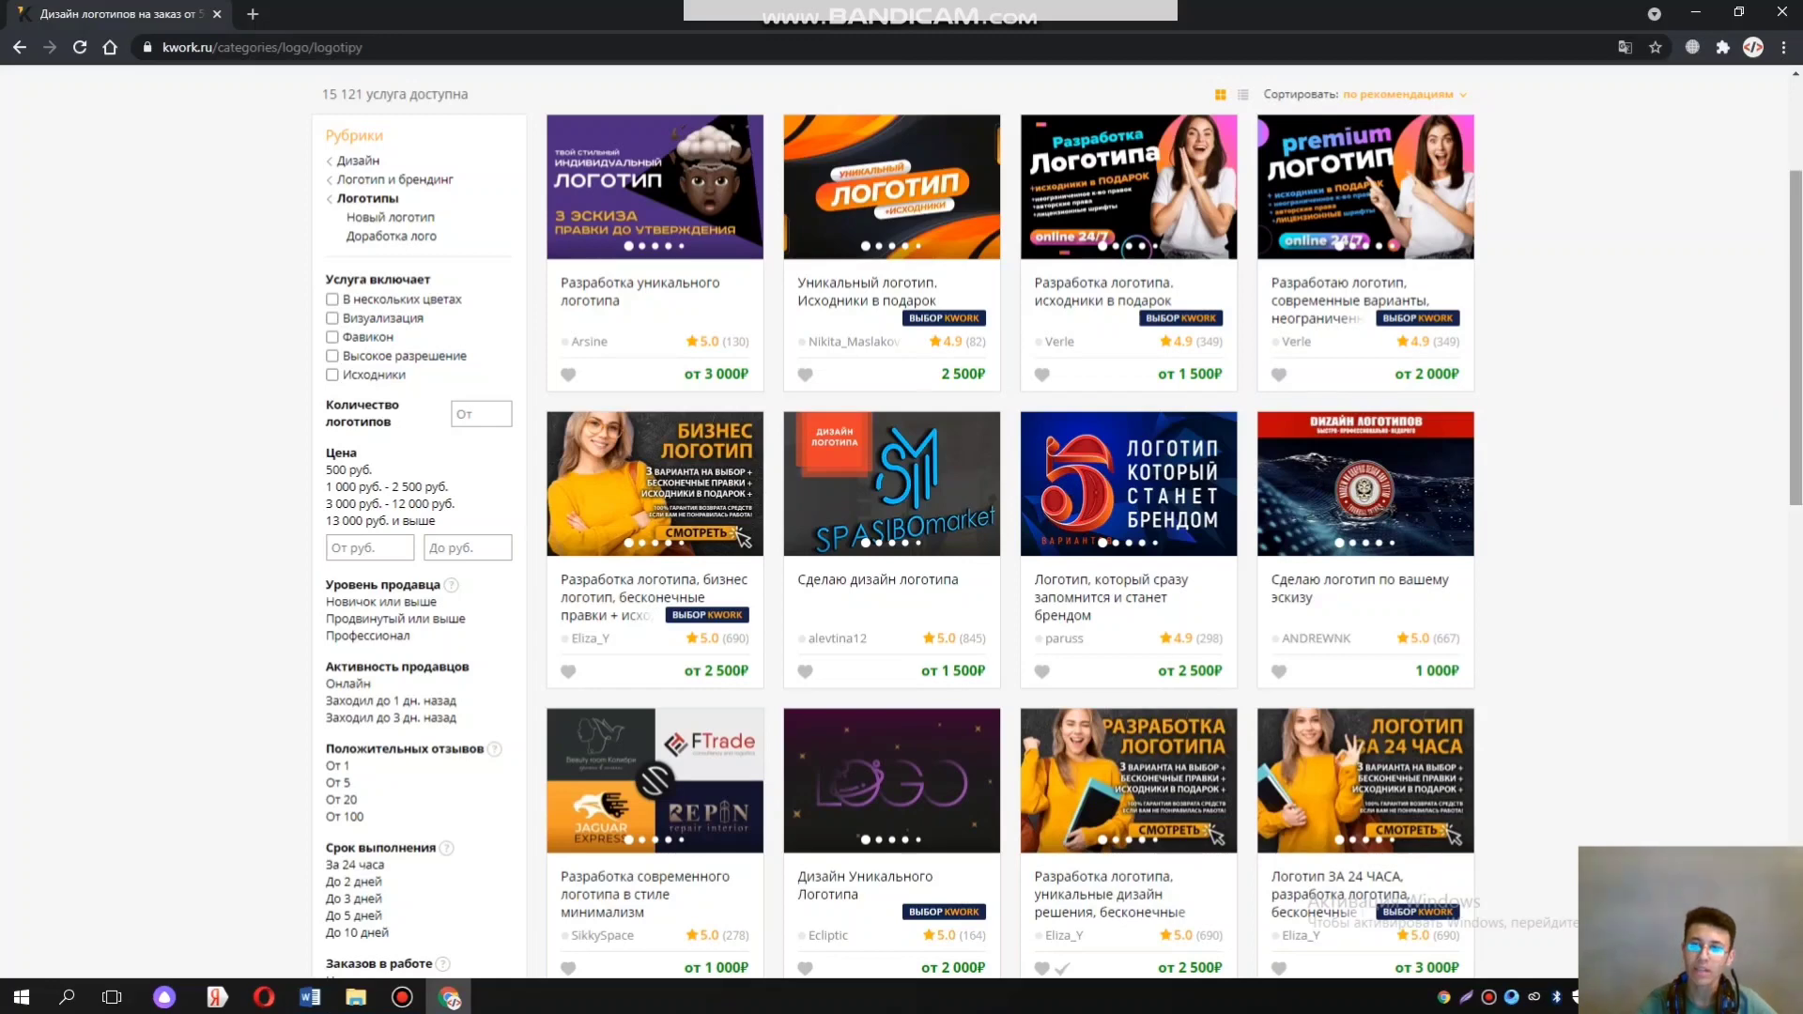
pyautogui.scroll(3, 901, 524)
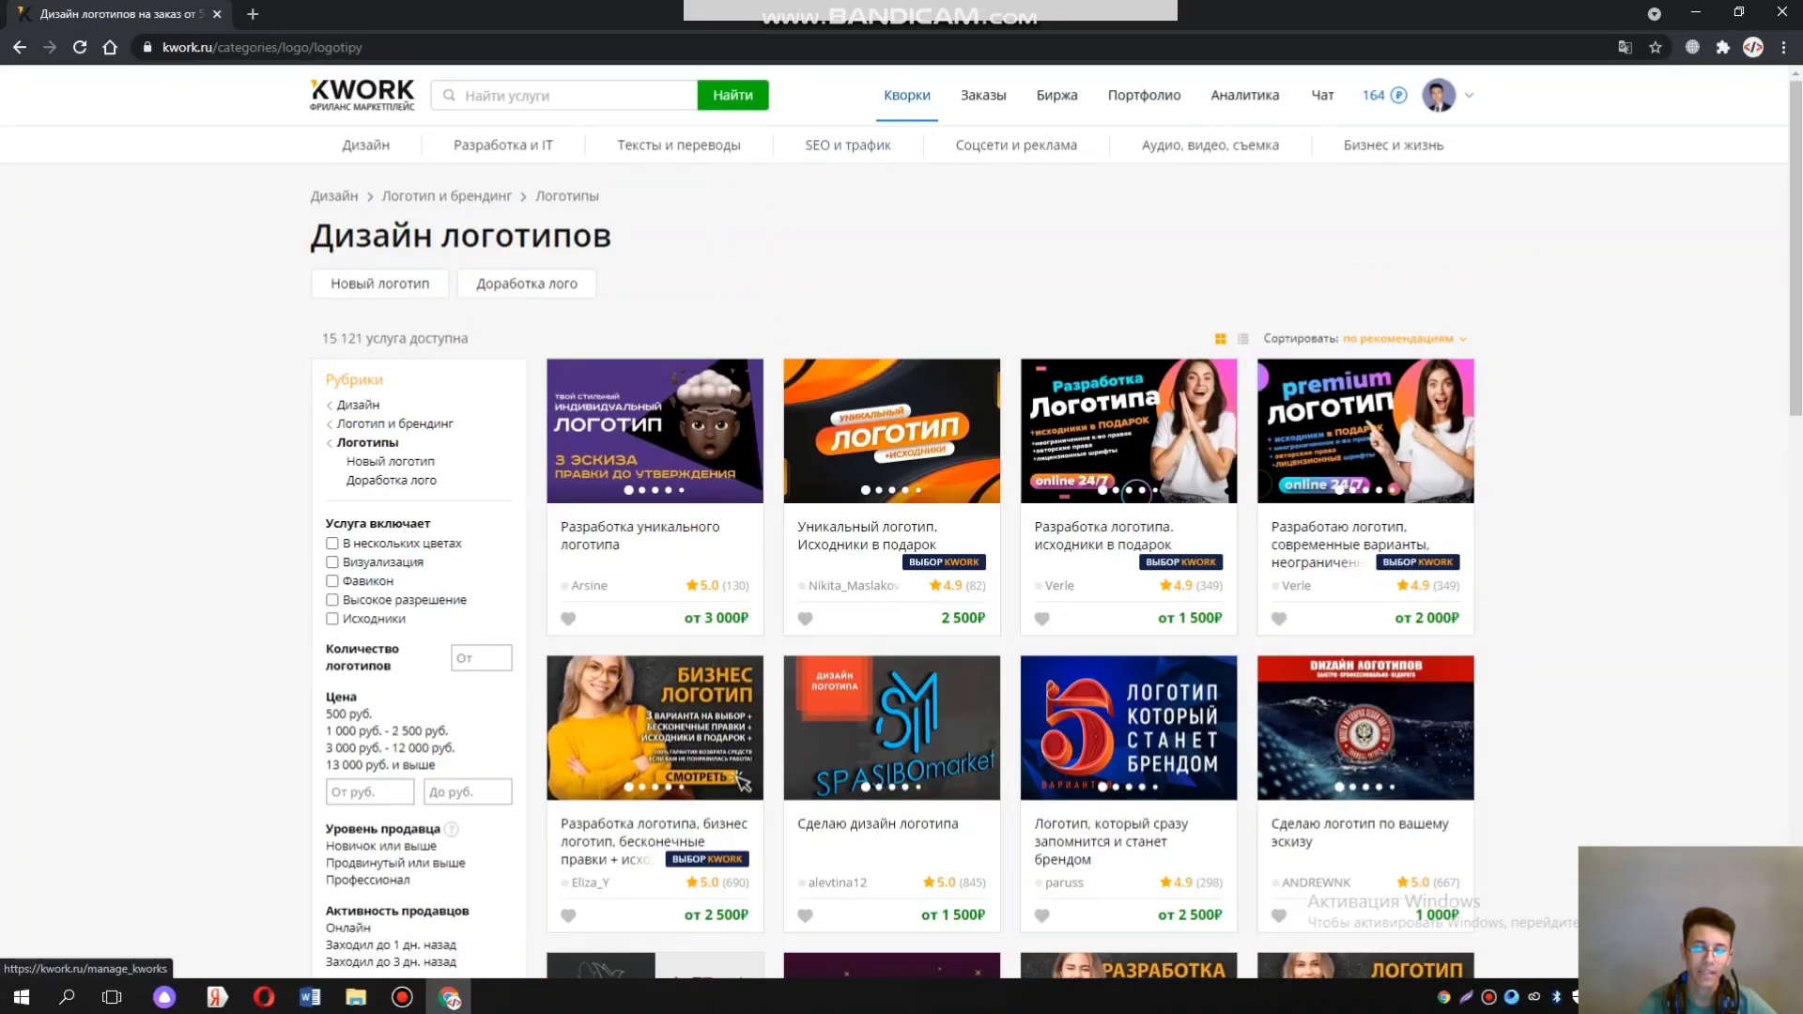
pyautogui.scroll(-1, 1365, 451)
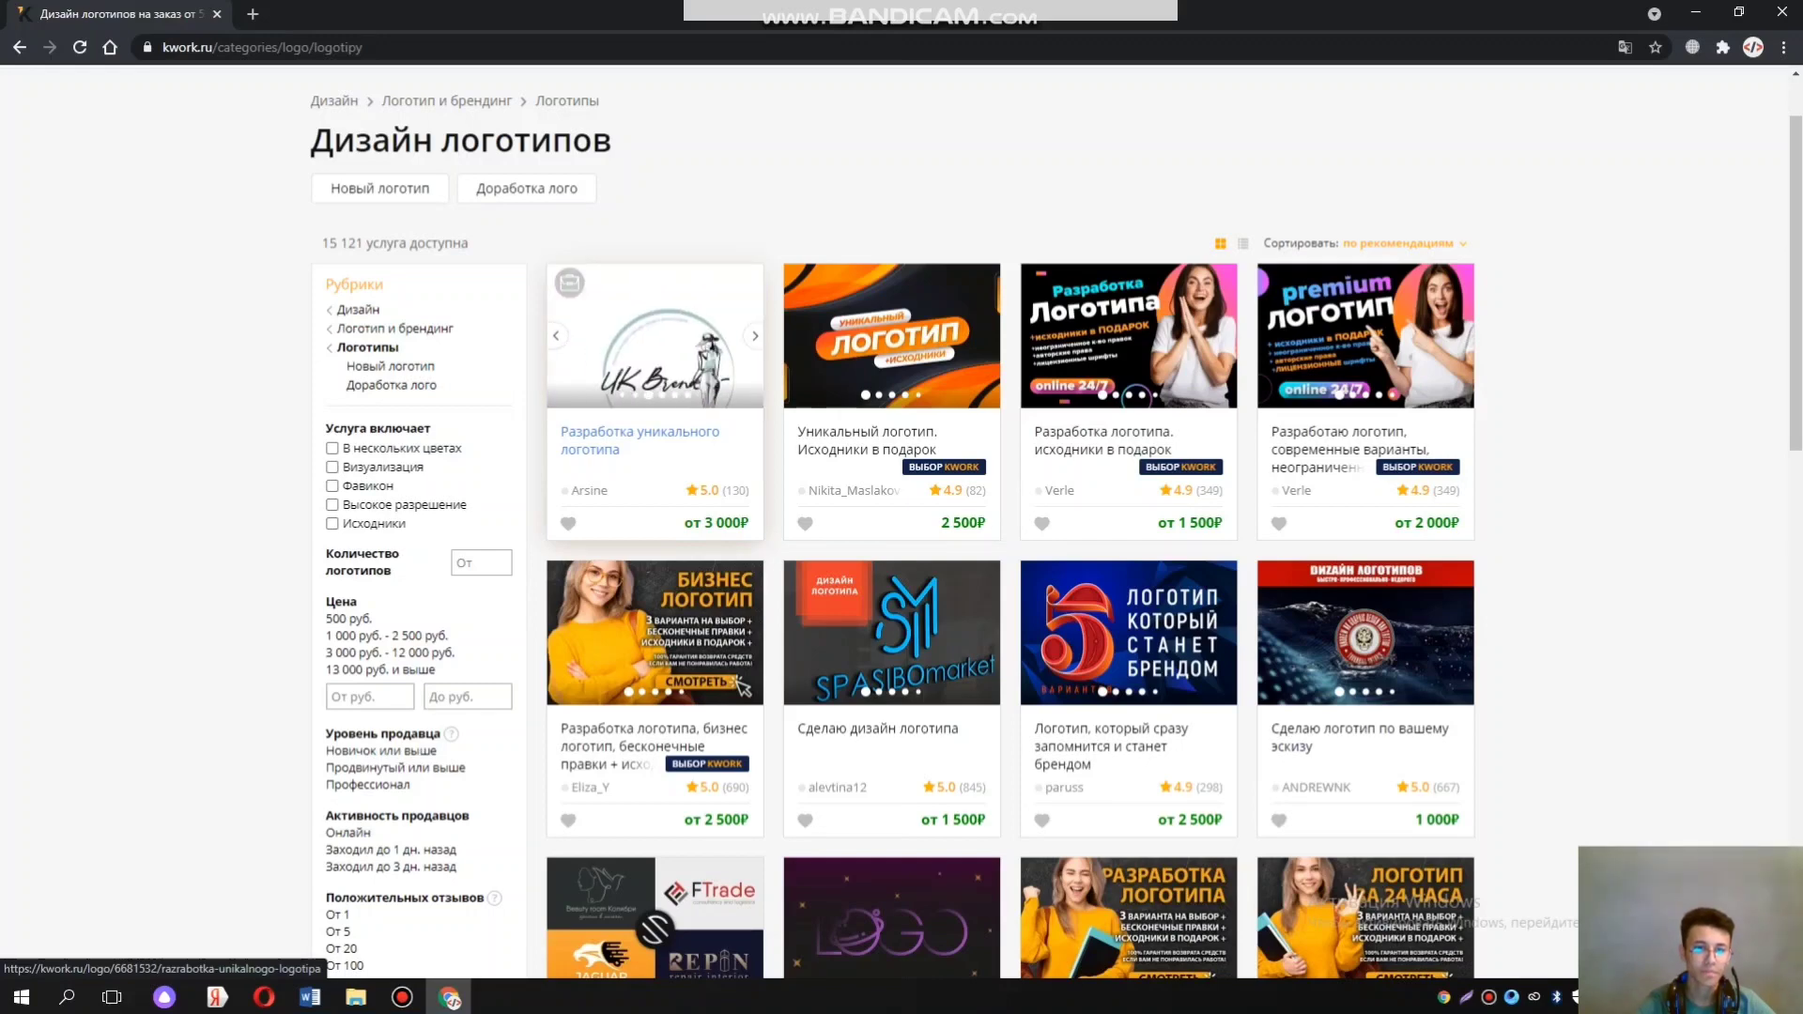
pyautogui.click(654, 361)
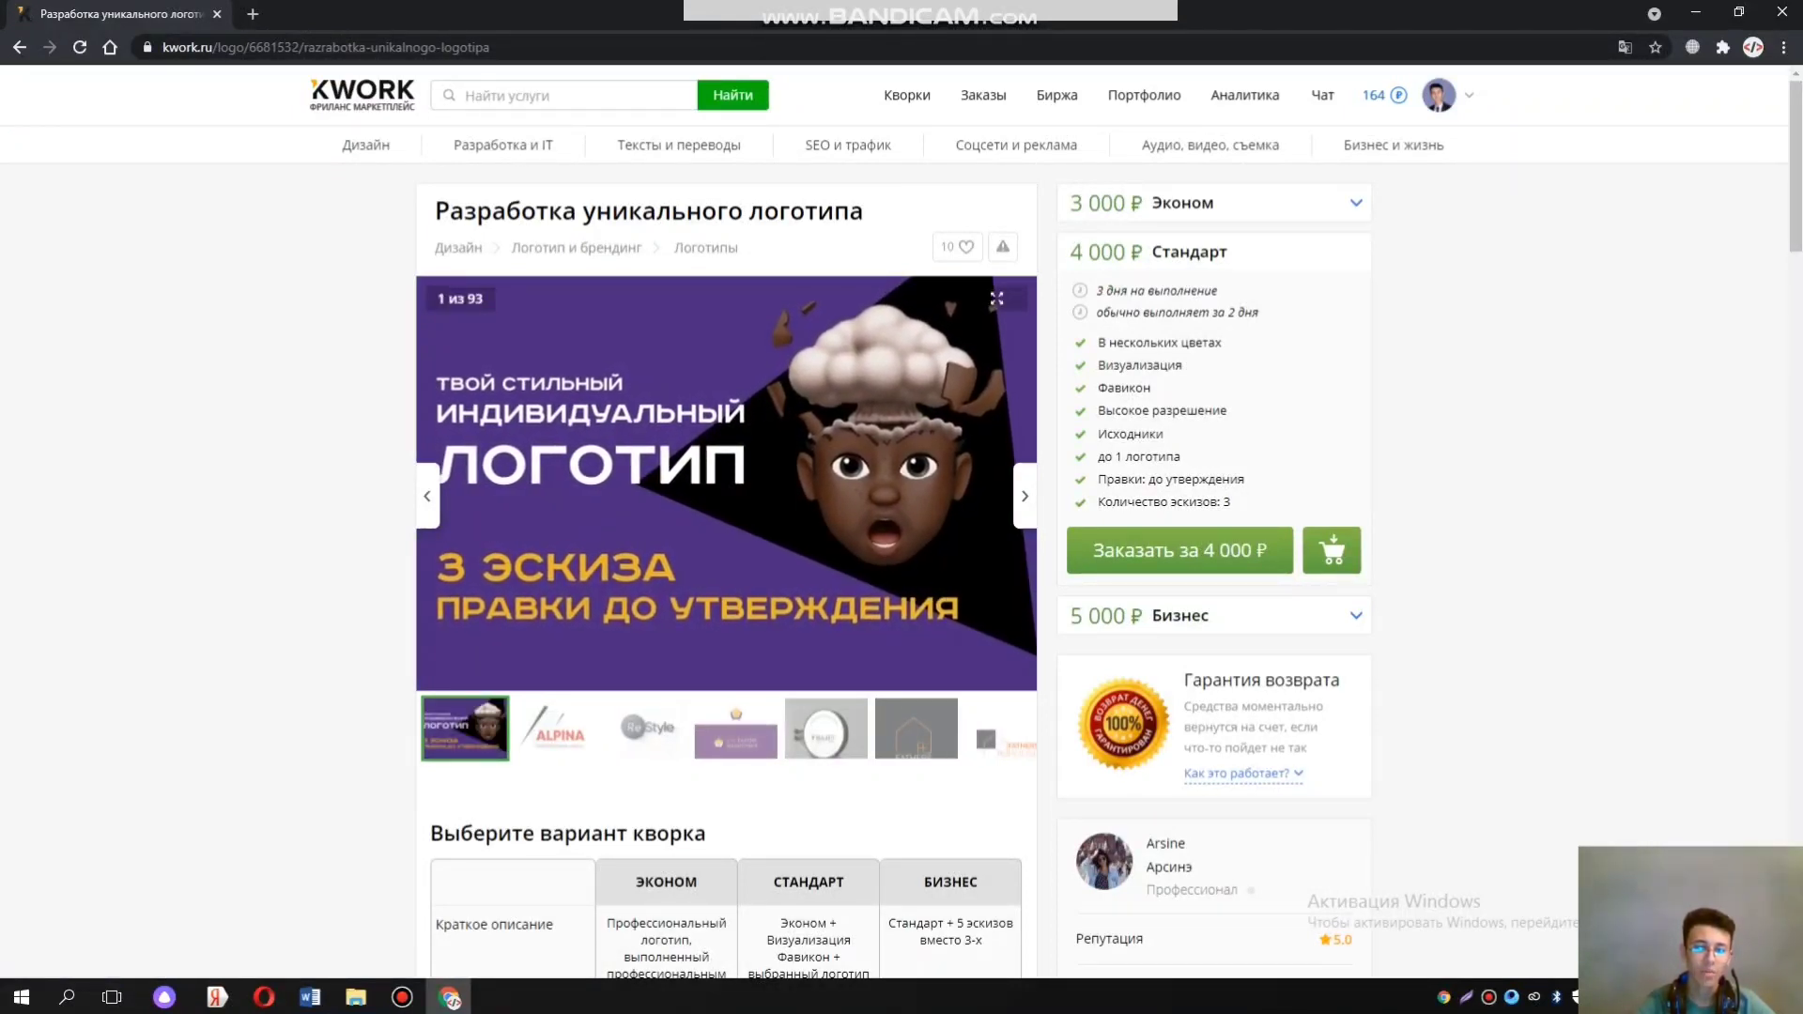
pyautogui.scroll(-3, 901, 526)
pyautogui.scroll(-3, 902, 526)
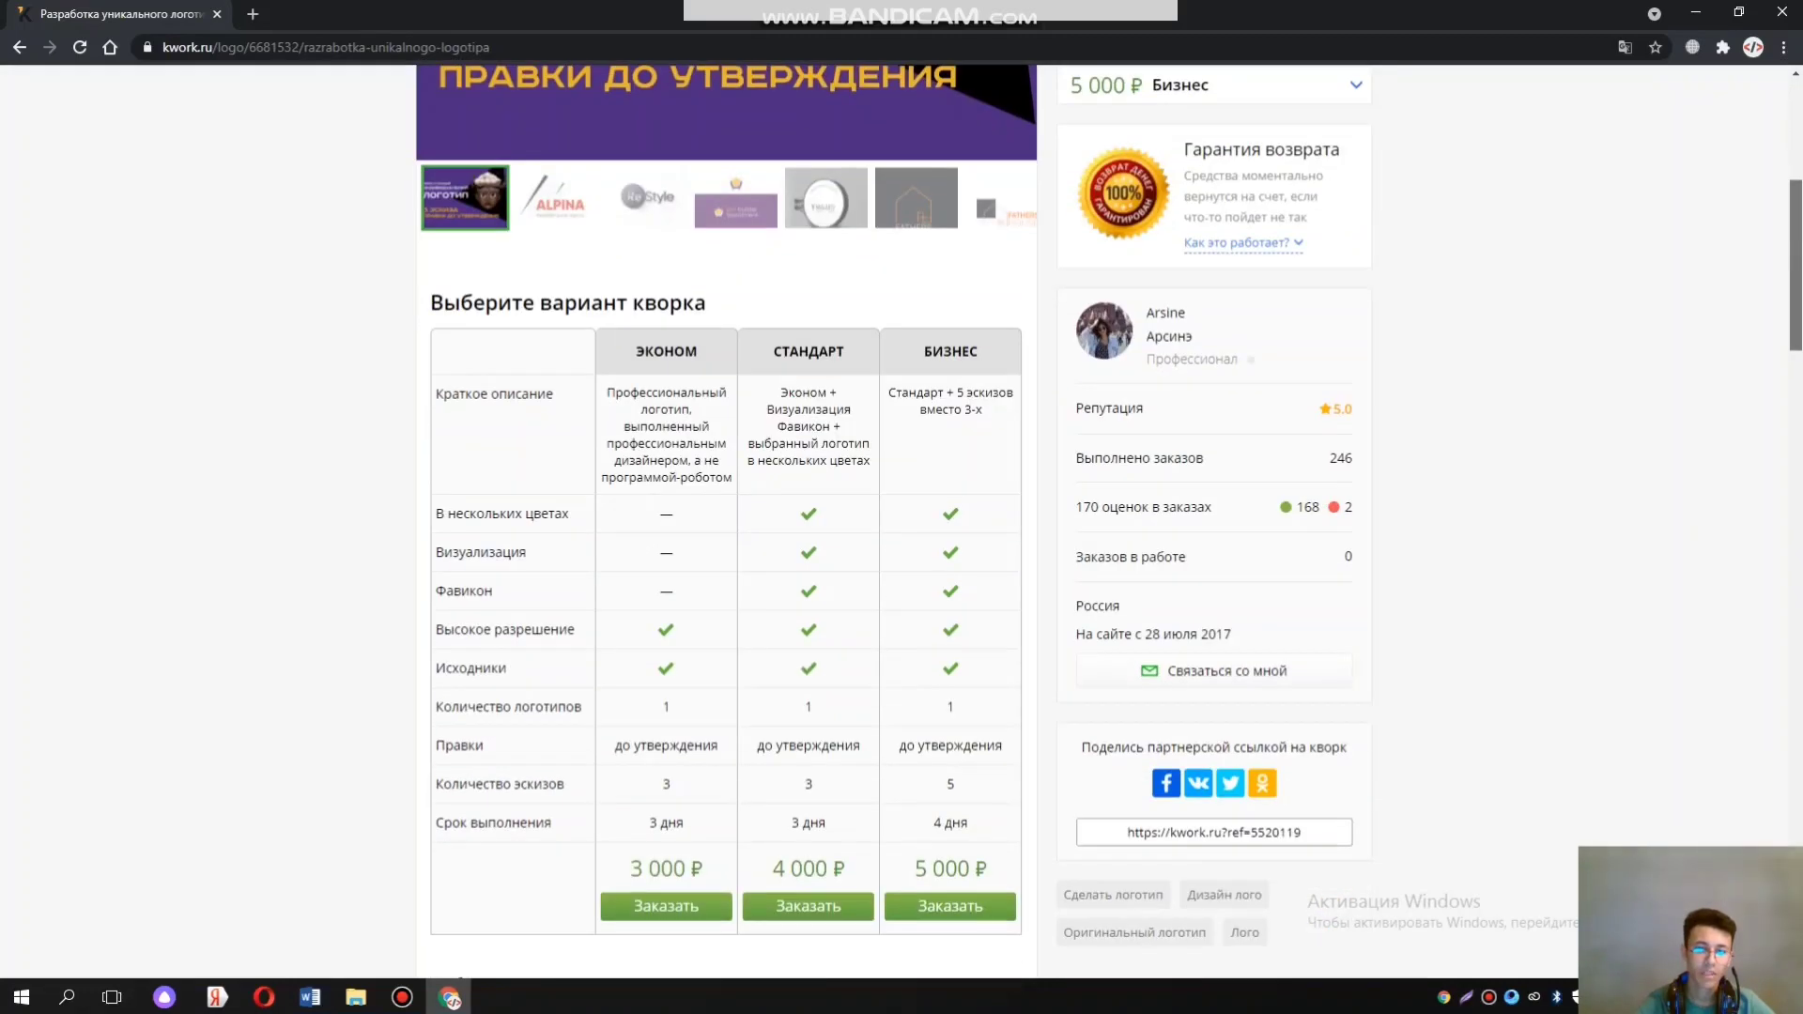
pyautogui.scroll(6, 902, 526)
pyautogui.click(20, 47)
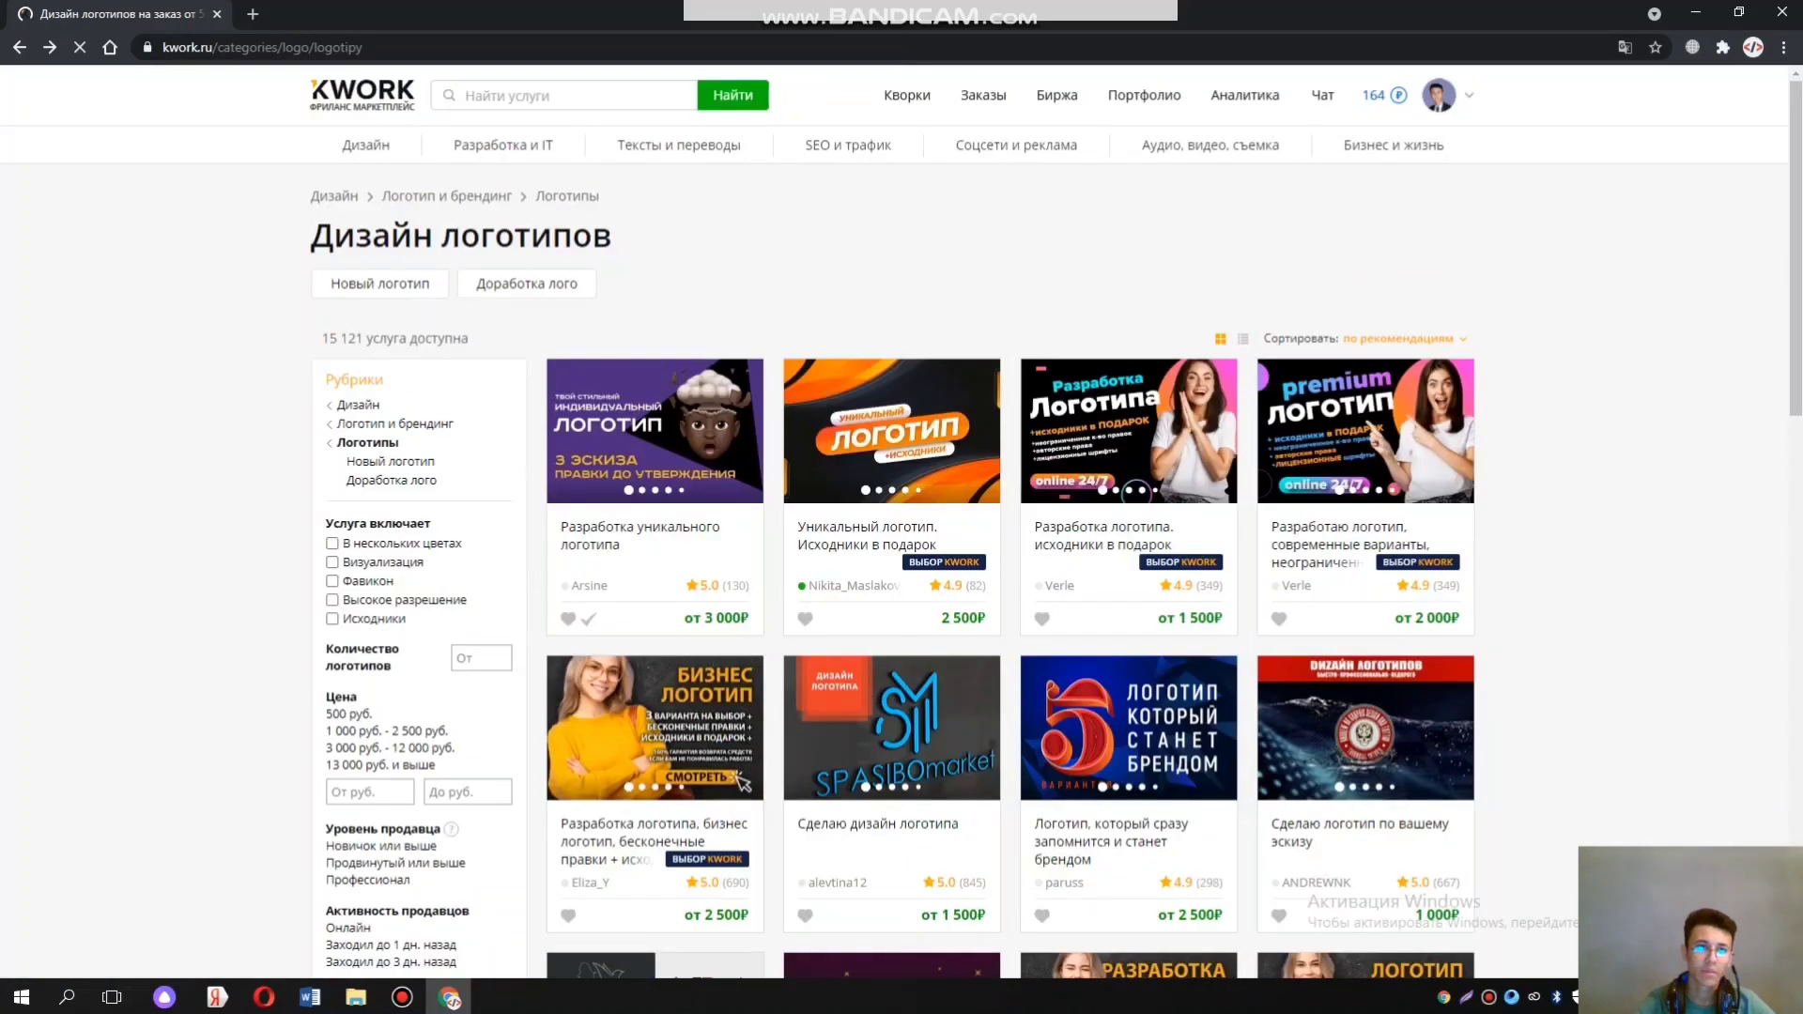
# Show the Дизайн mega-menu of subcategories over the logo catalogue
pyautogui.moveTo(365, 145)
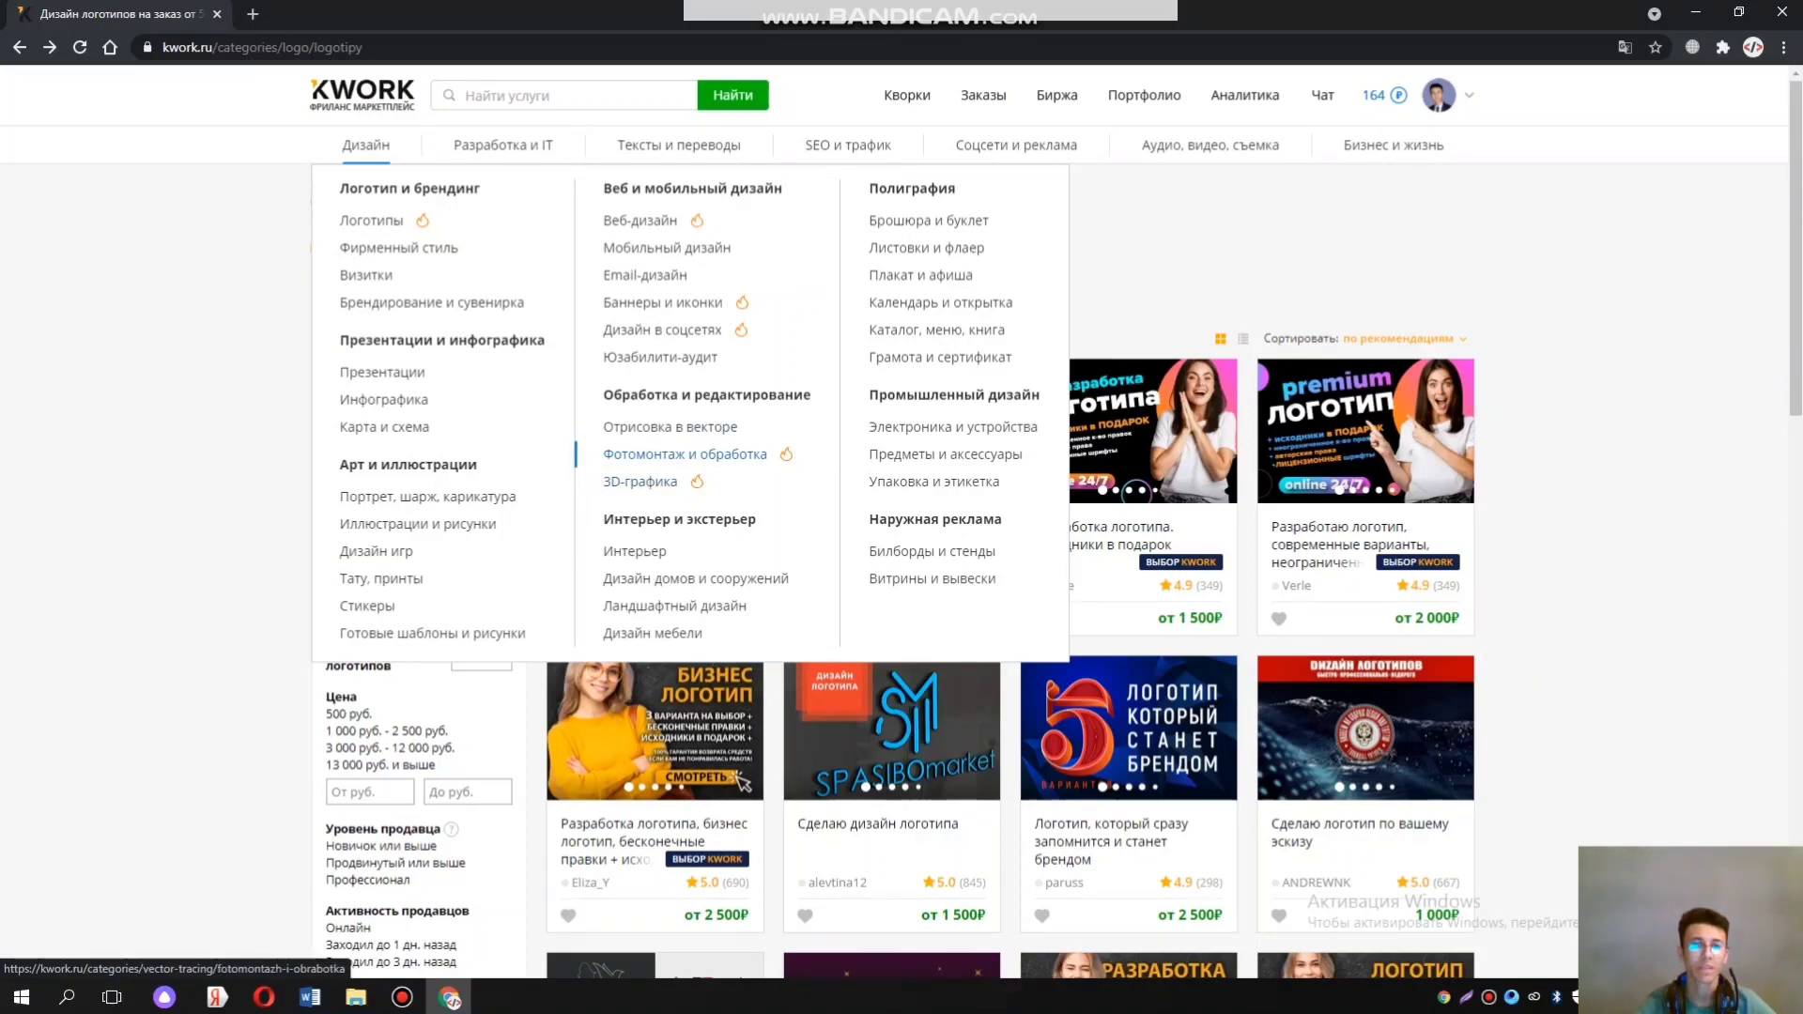
# Dismiss the Дизайн subcategory menu so the logo design listings are visible again
pyautogui.moveTo(741, 329)
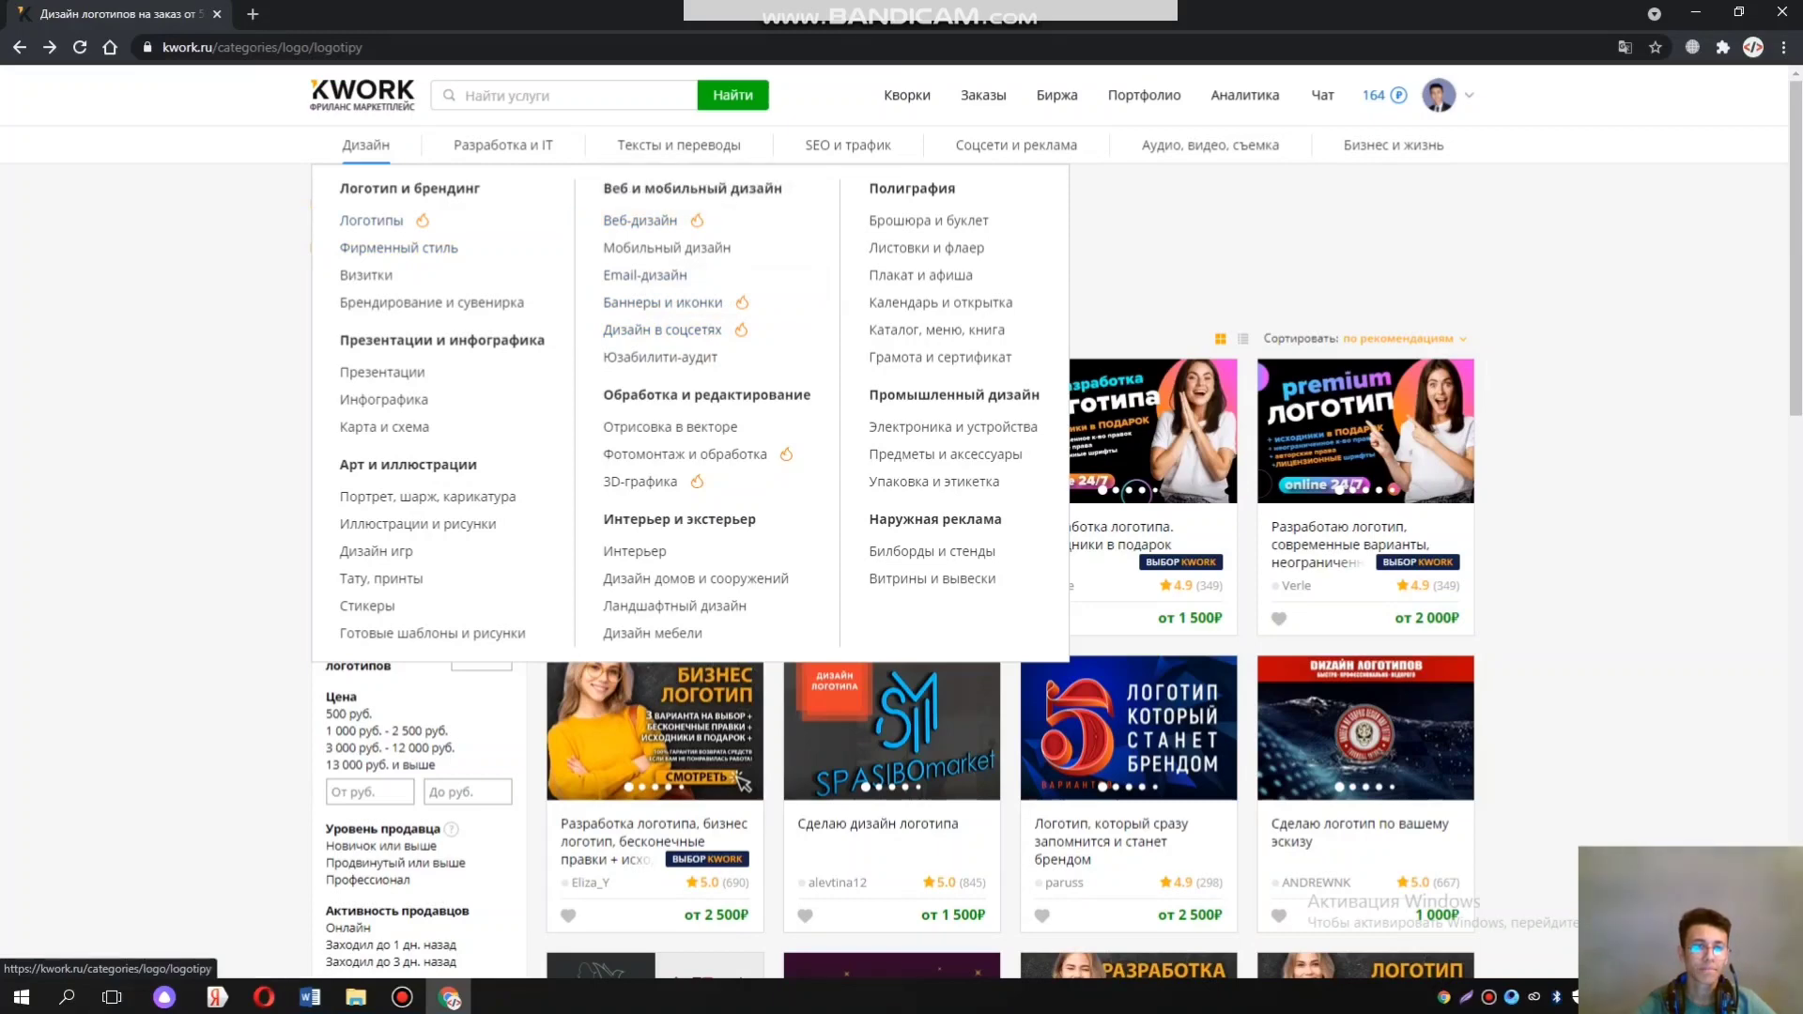
pyautogui.moveTo(423, 220)
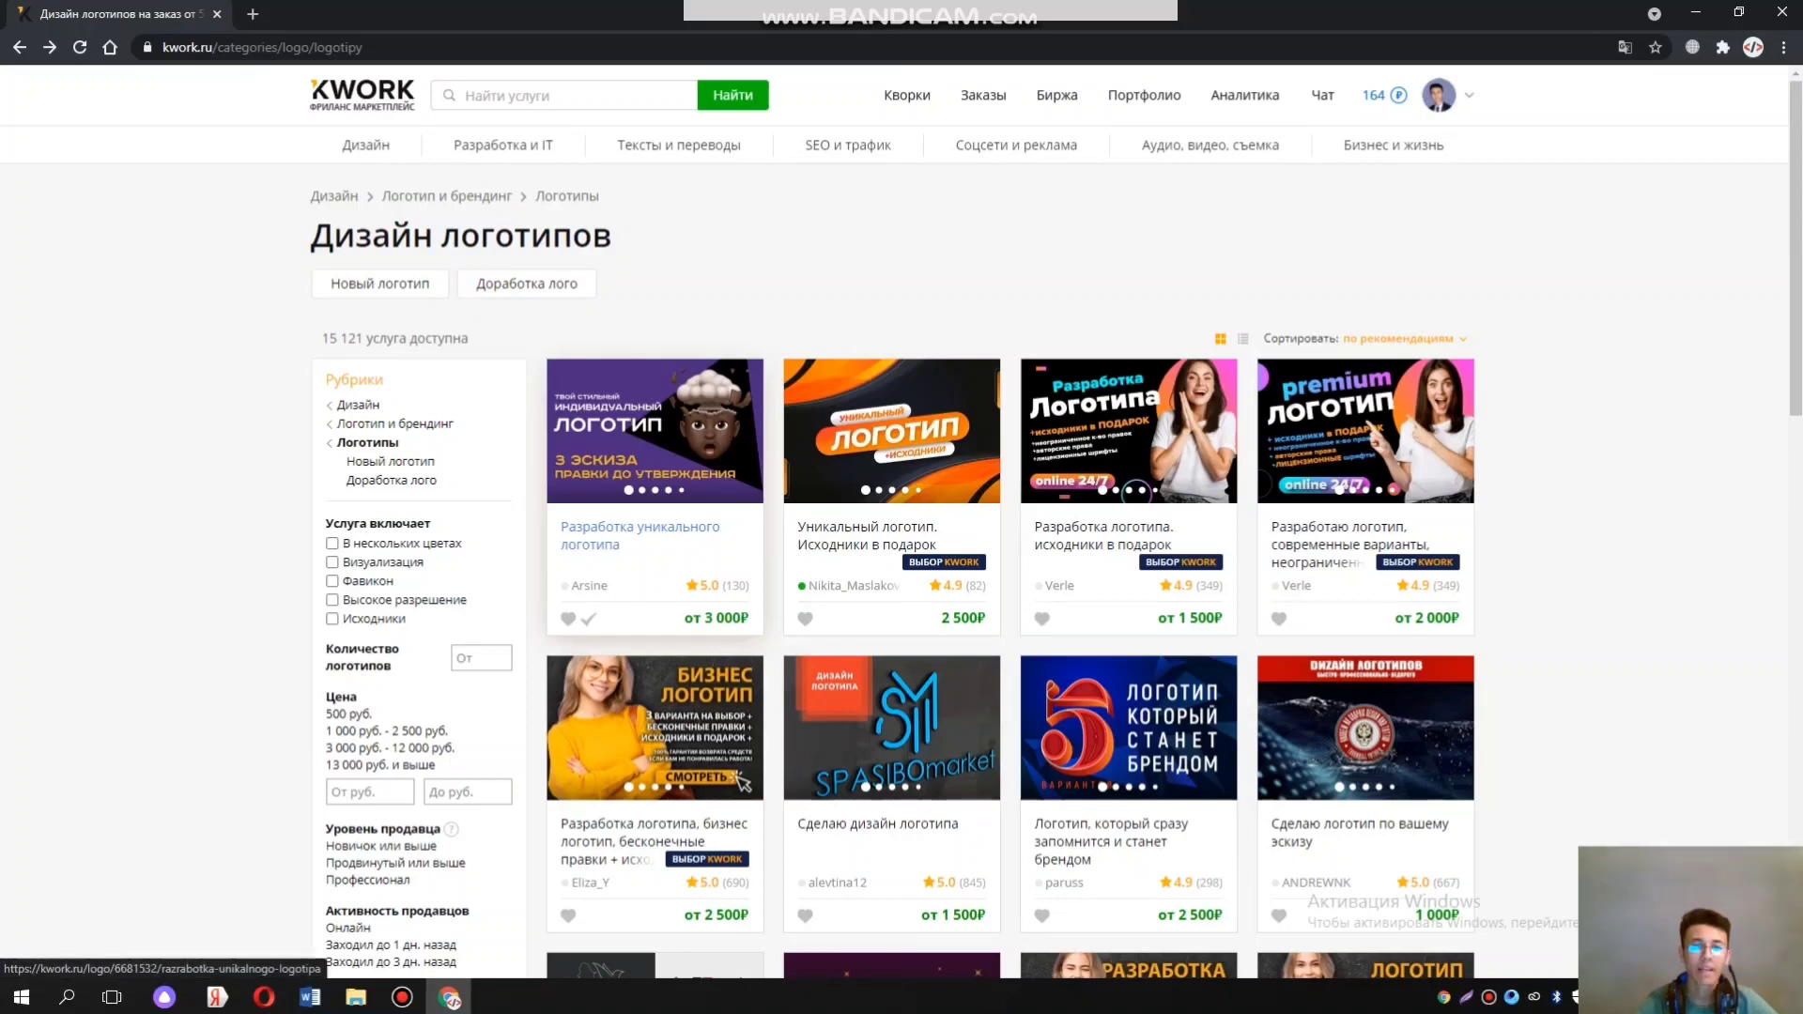
# Check the first listing's 130 reviews, then show the account menu with seller mode on
pyautogui.moveTo(727, 585); pyautogui.dragTo(751, 586)
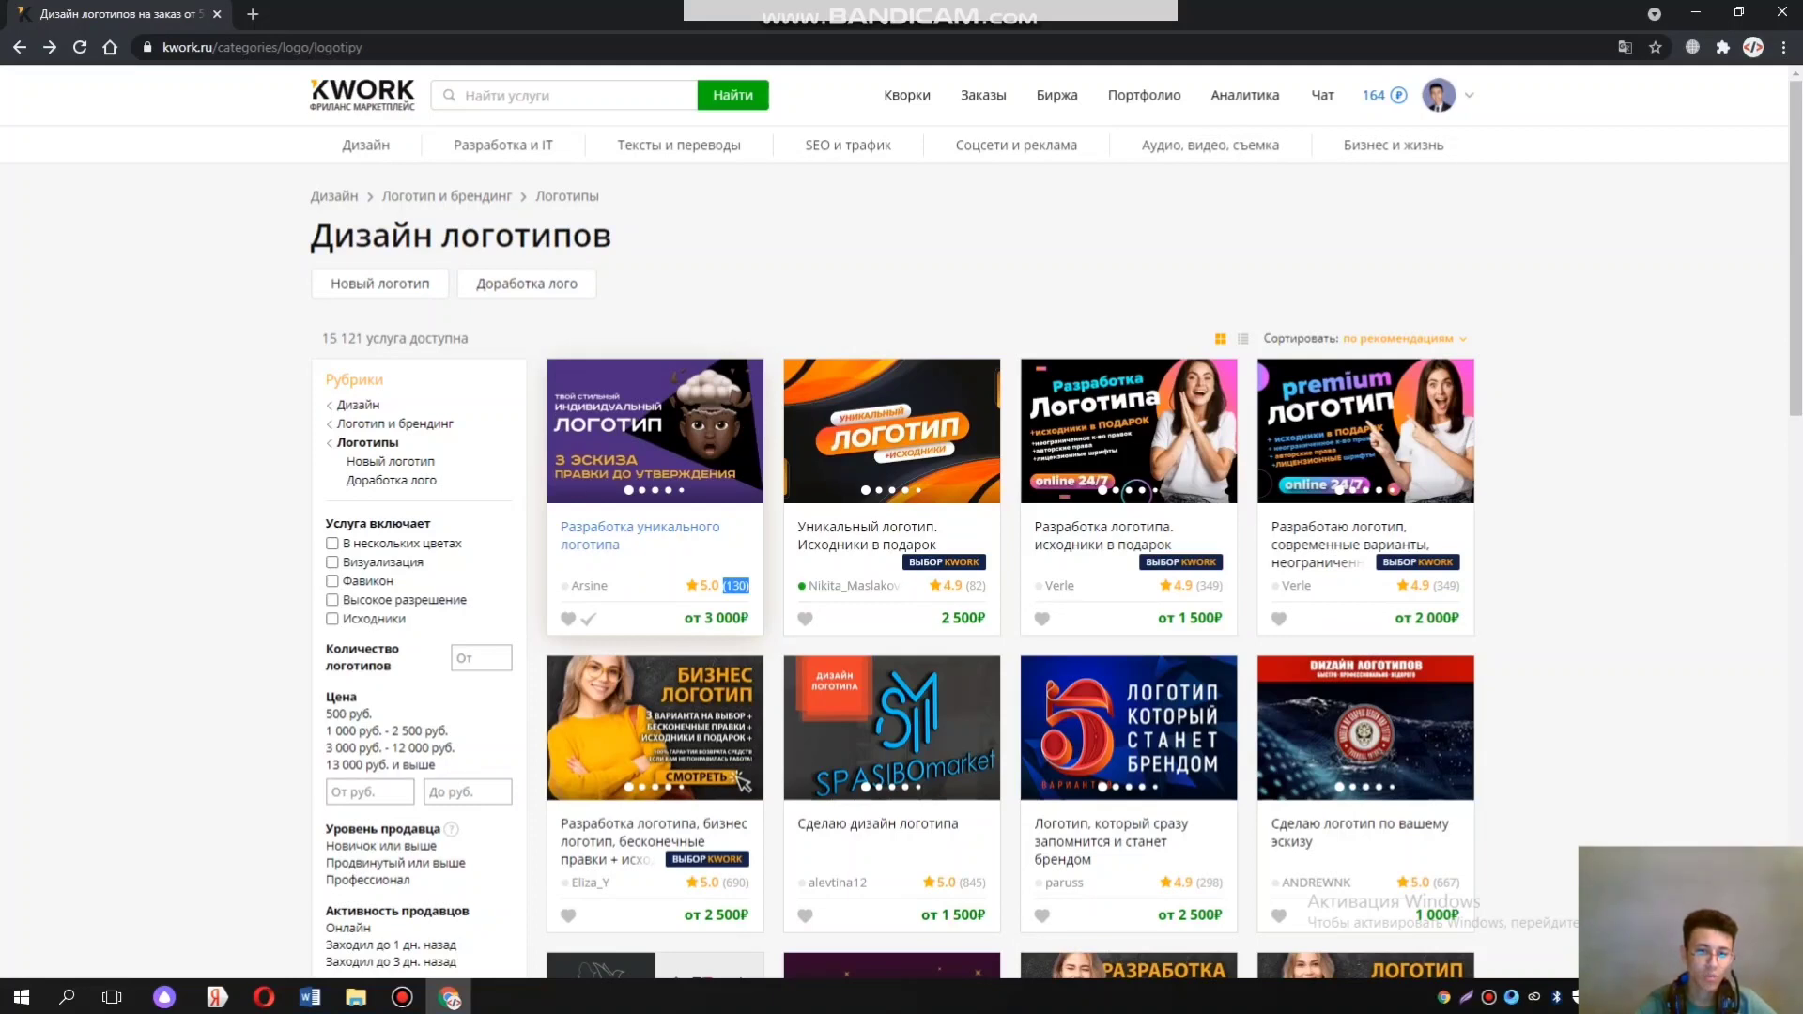
pyautogui.click(749, 587)
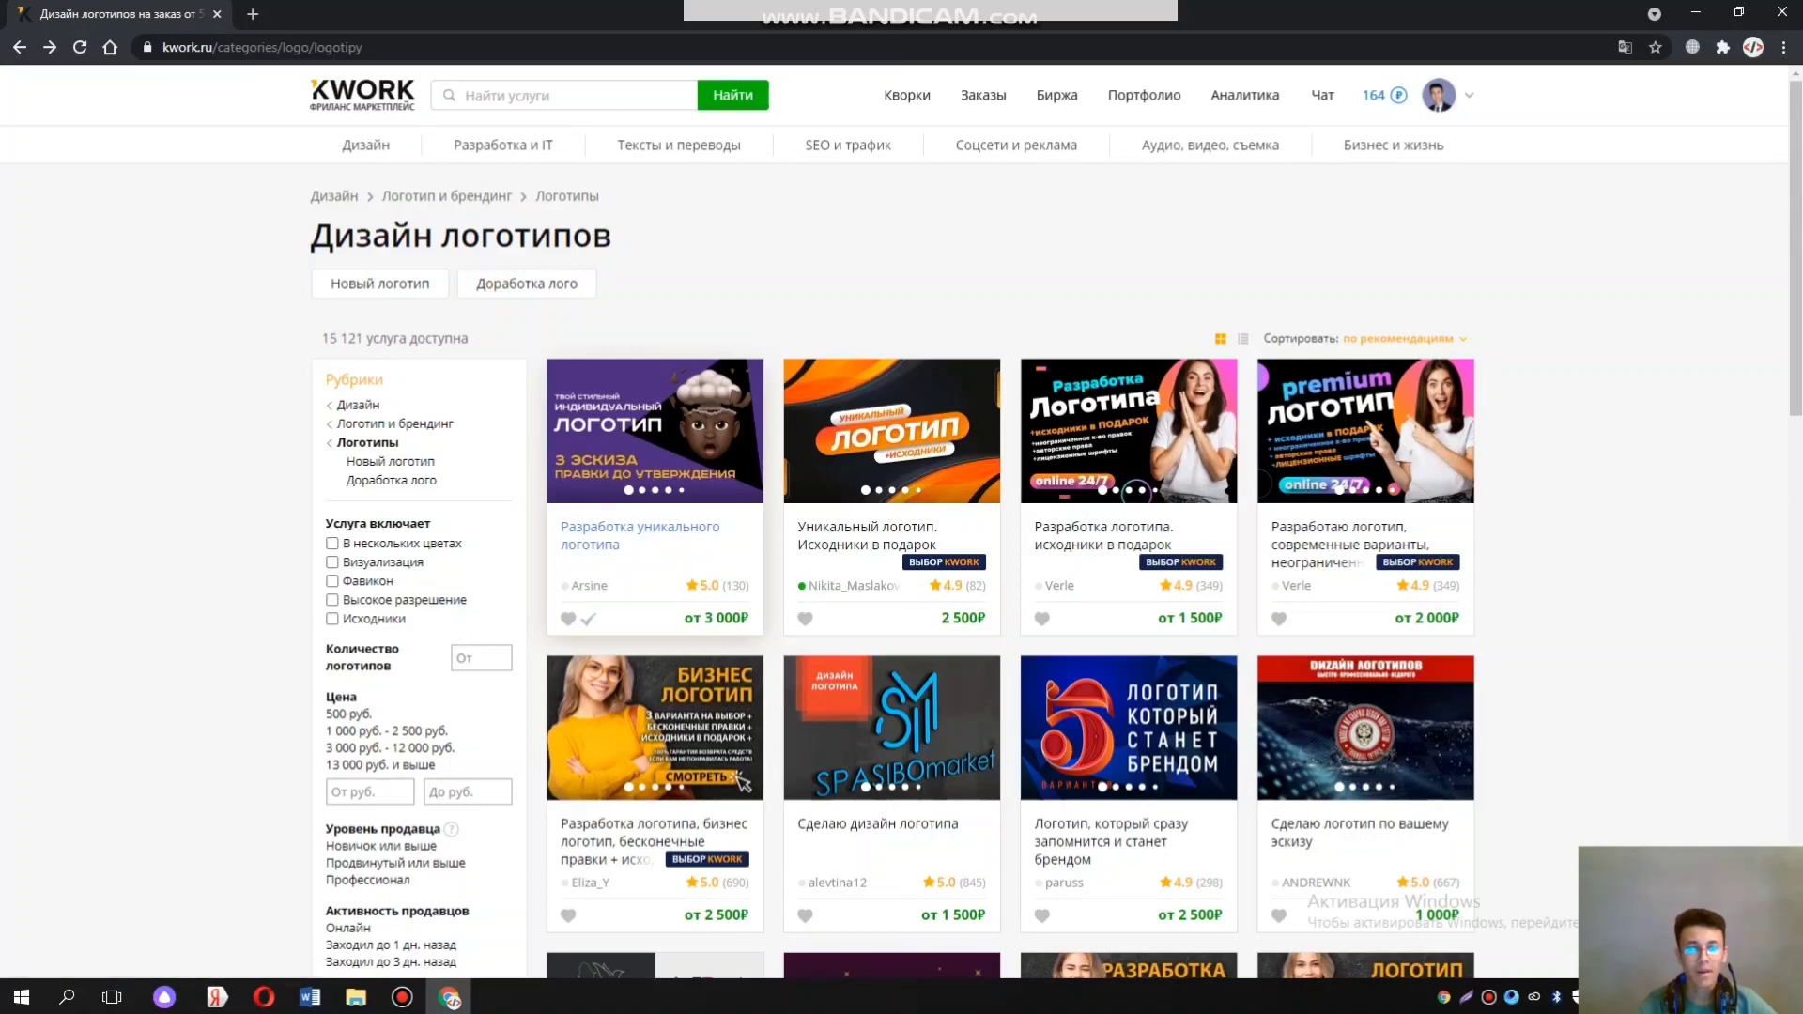
pyautogui.moveTo(589, 619)
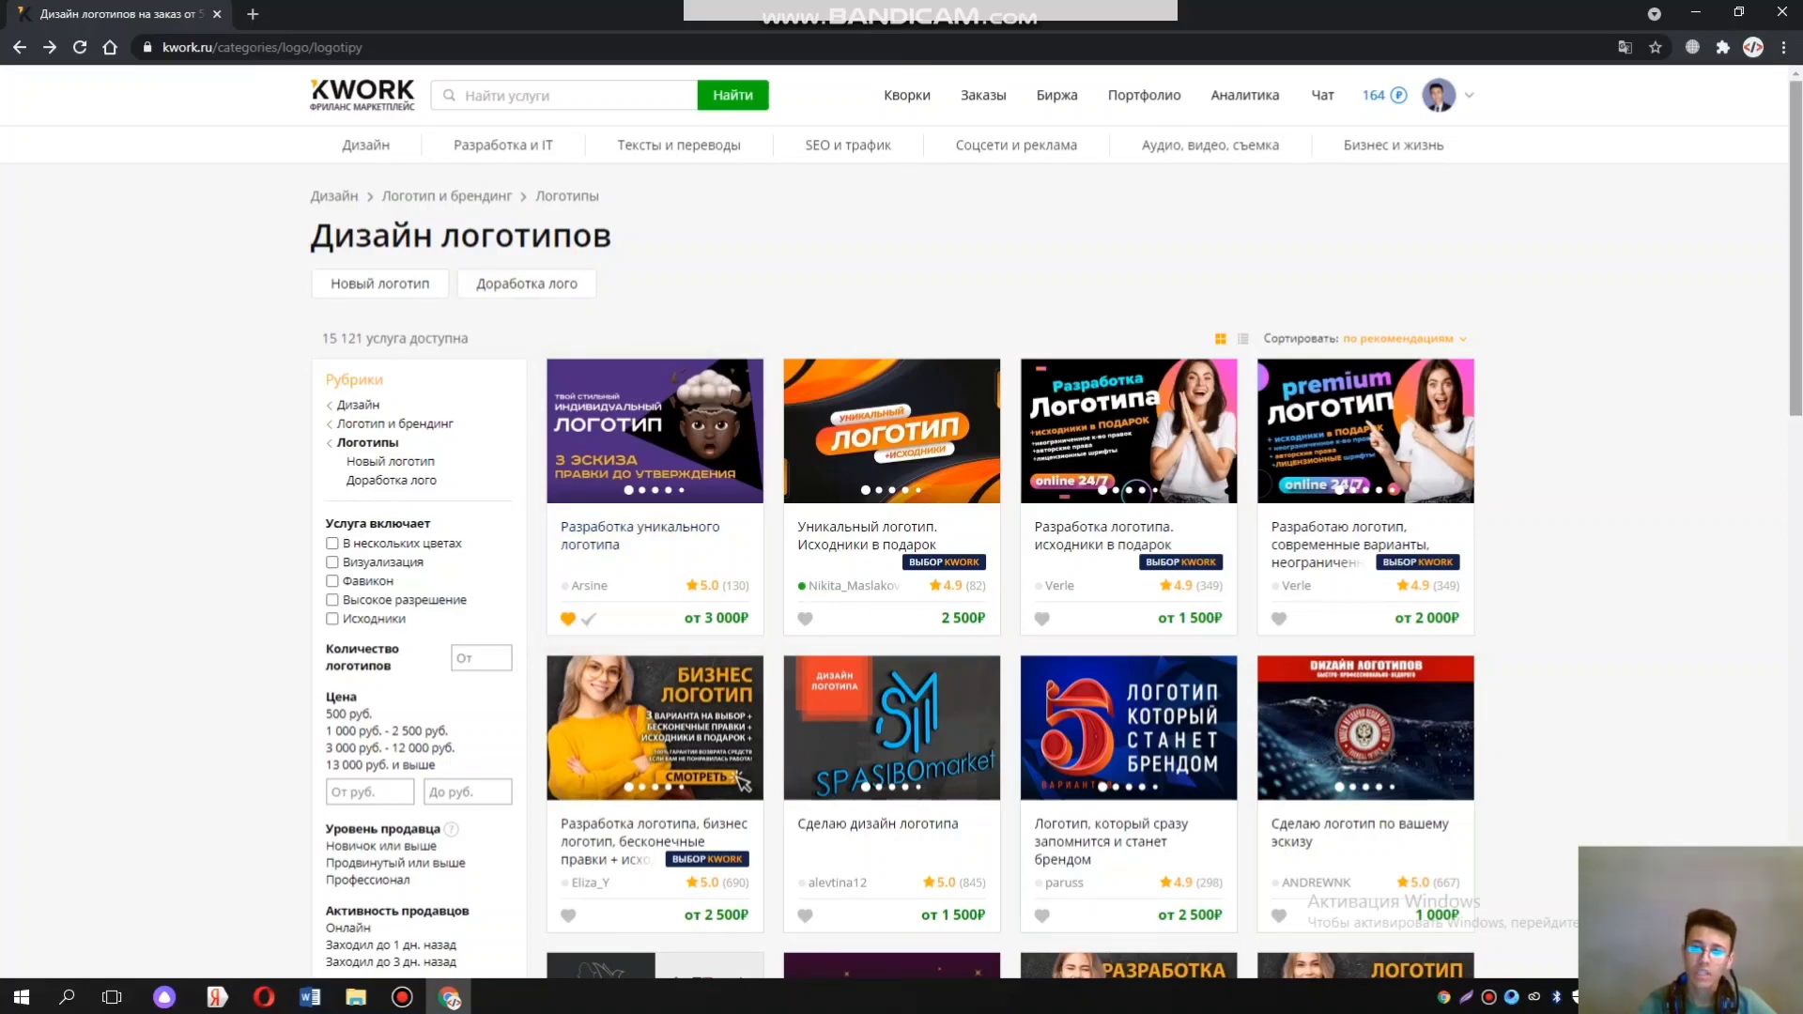
pyautogui.scroll(-4, 901, 526)
pyautogui.scroll(4, 902, 526)
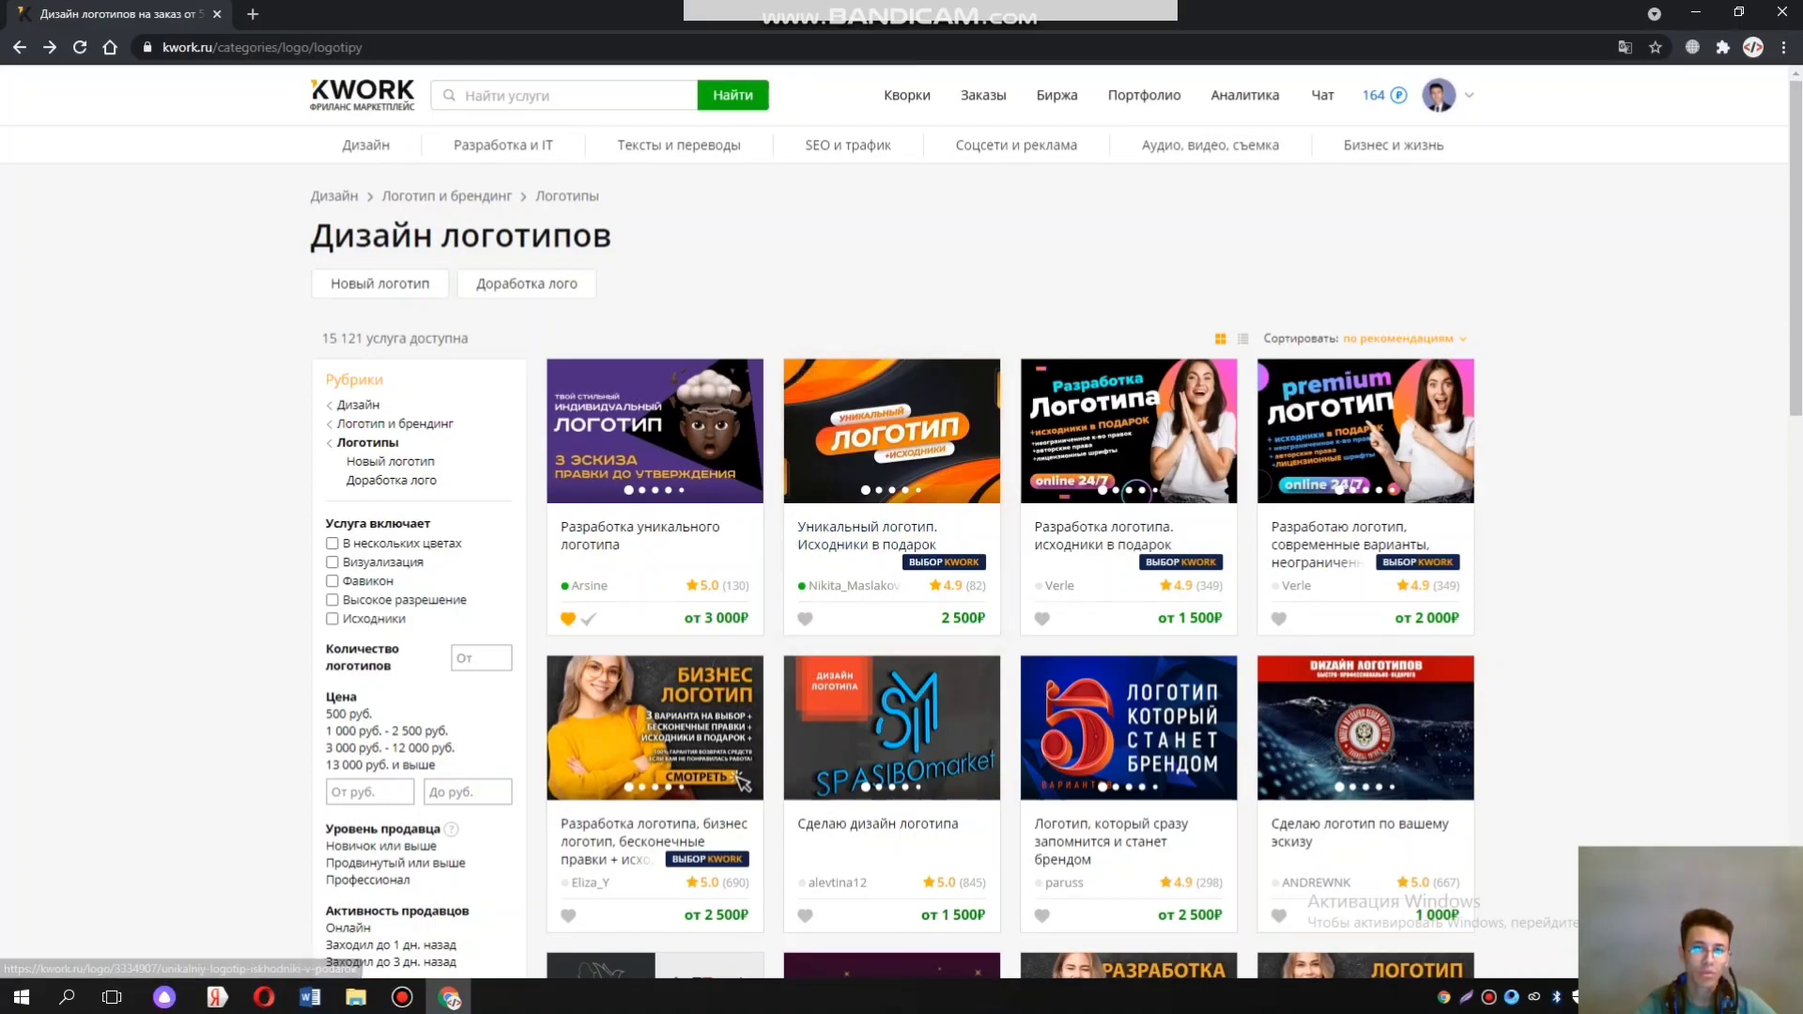
pyautogui.moveTo(1437, 95)
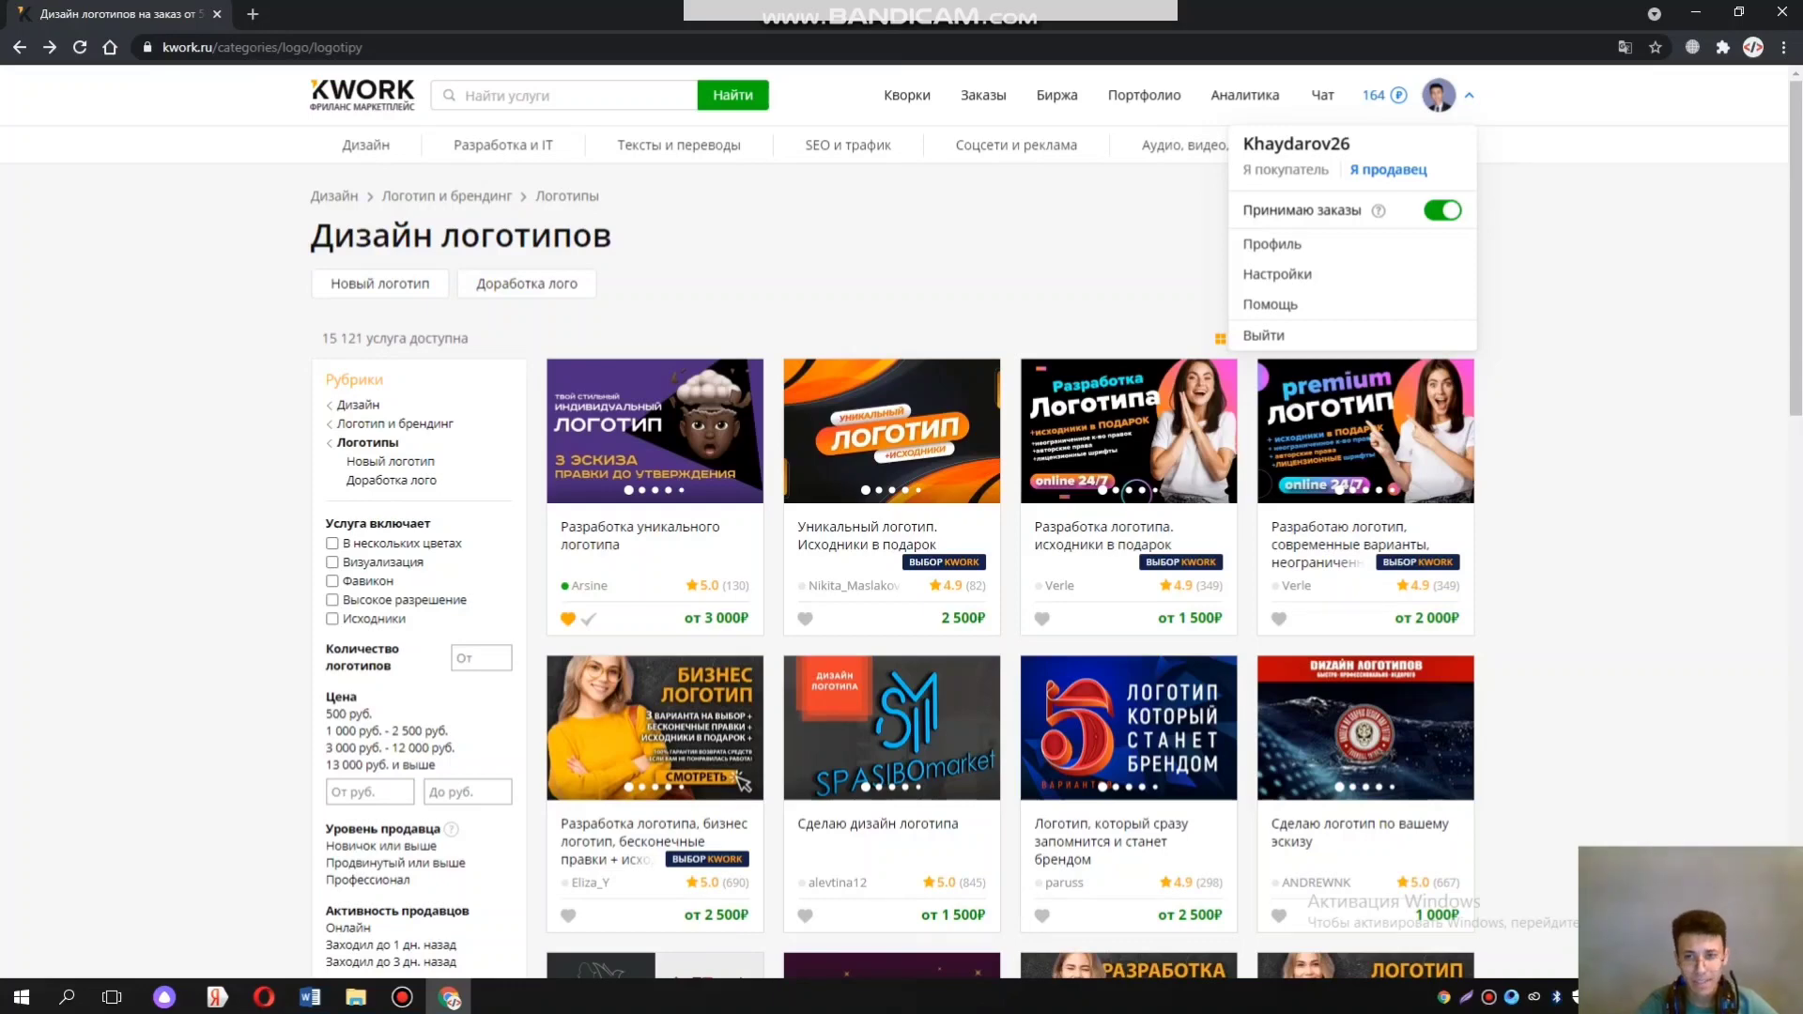
# Open Мои кворки and highlight the active kwork's 49 views, 2 sales and 800 ₽ earned
pyautogui.click(907, 95)
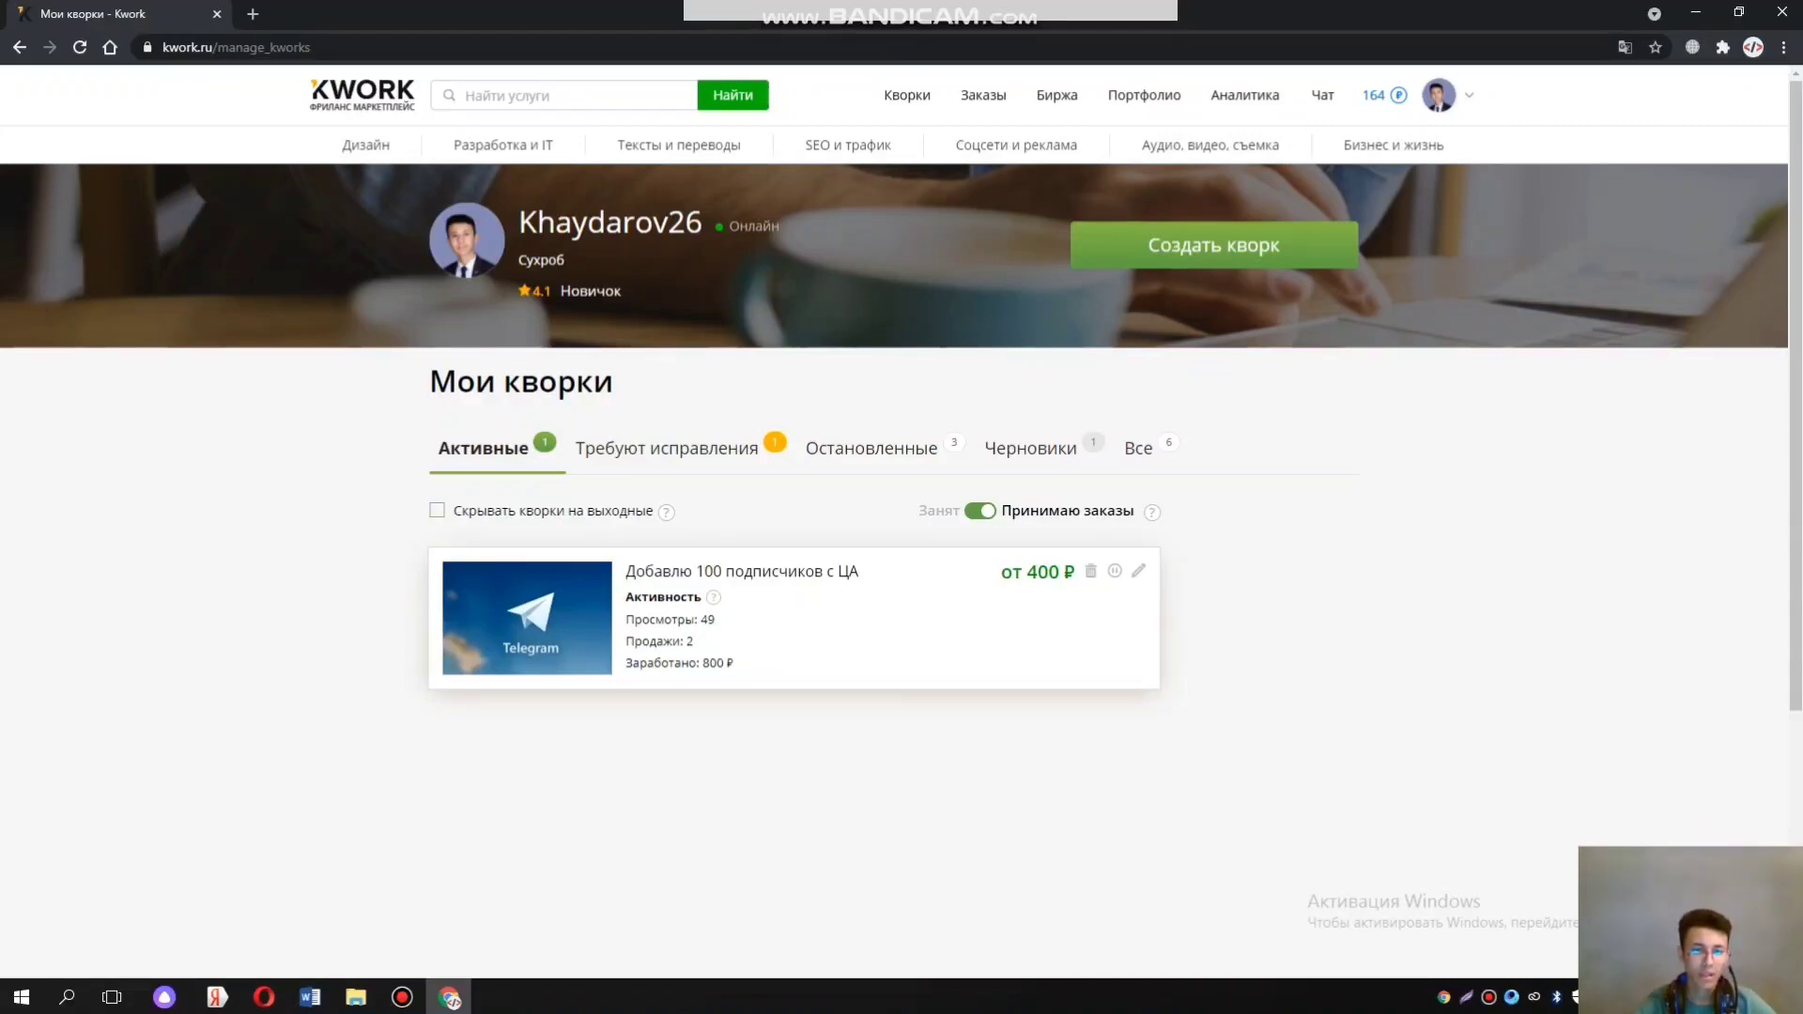
pyautogui.moveTo(633, 620); pyautogui.dragTo(734, 663)
pyautogui.click(717, 621)
pyautogui.click(695, 641)
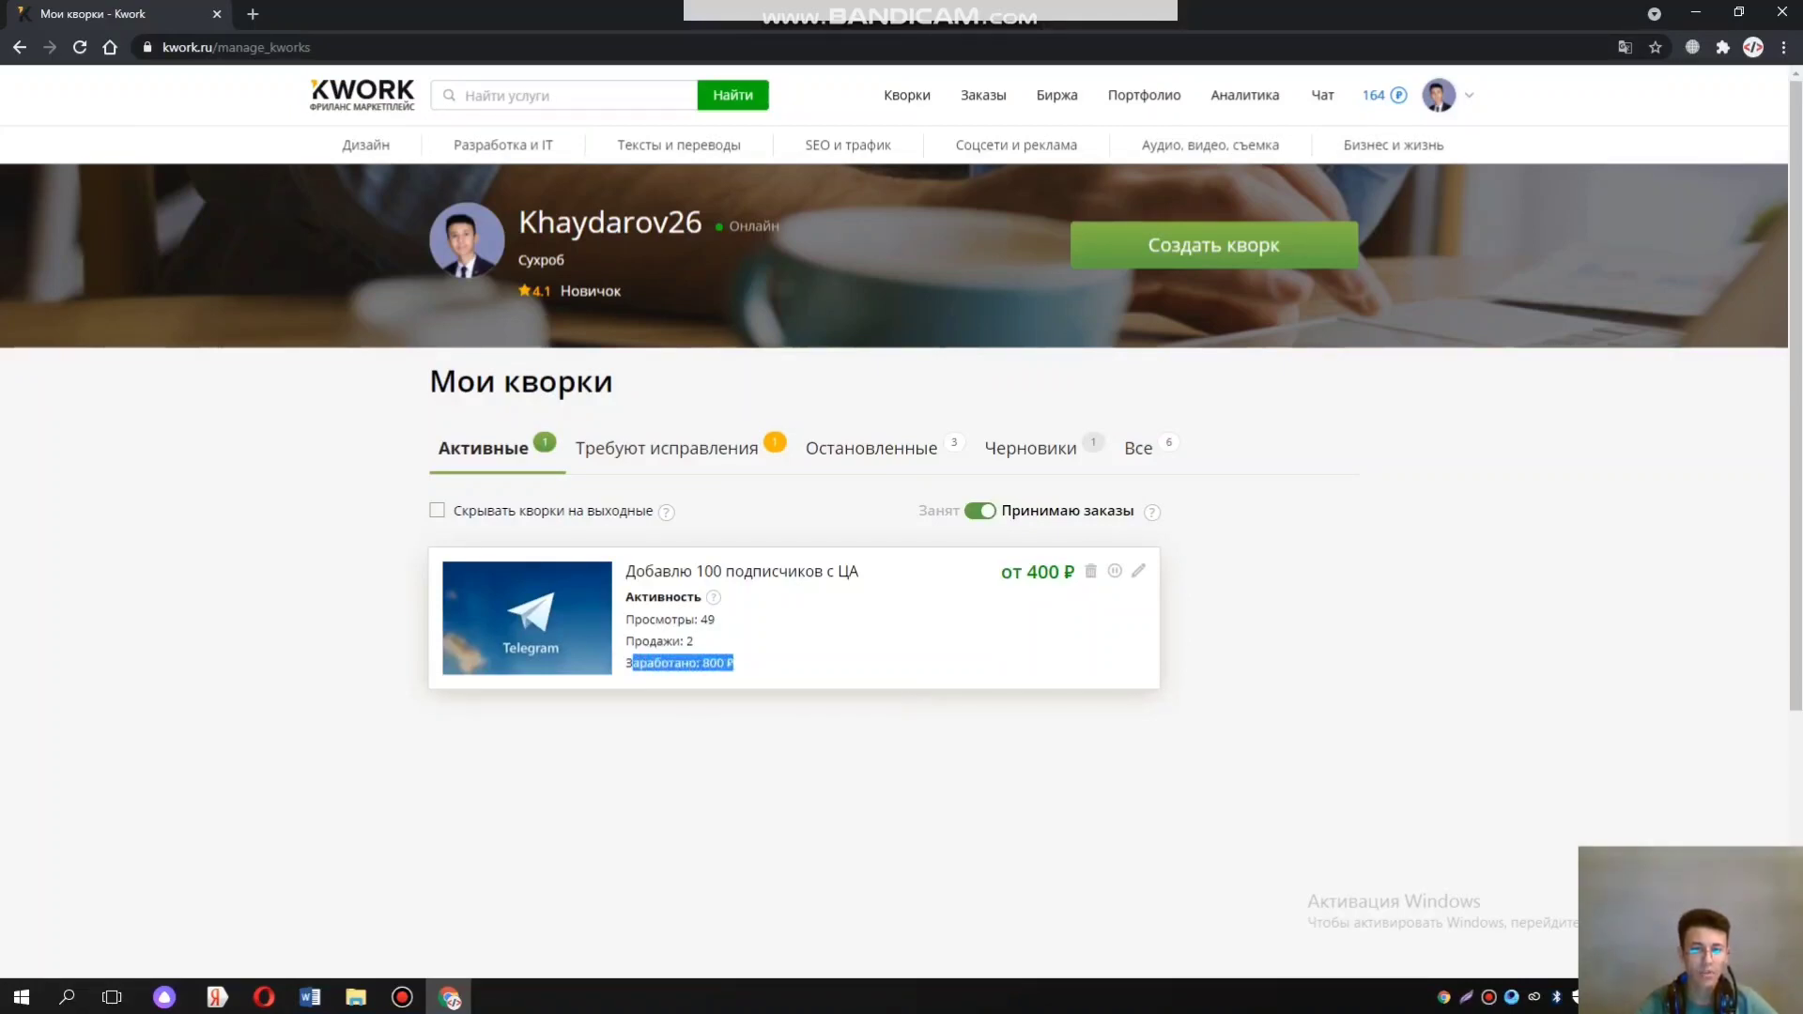
pyautogui.click(733, 663)
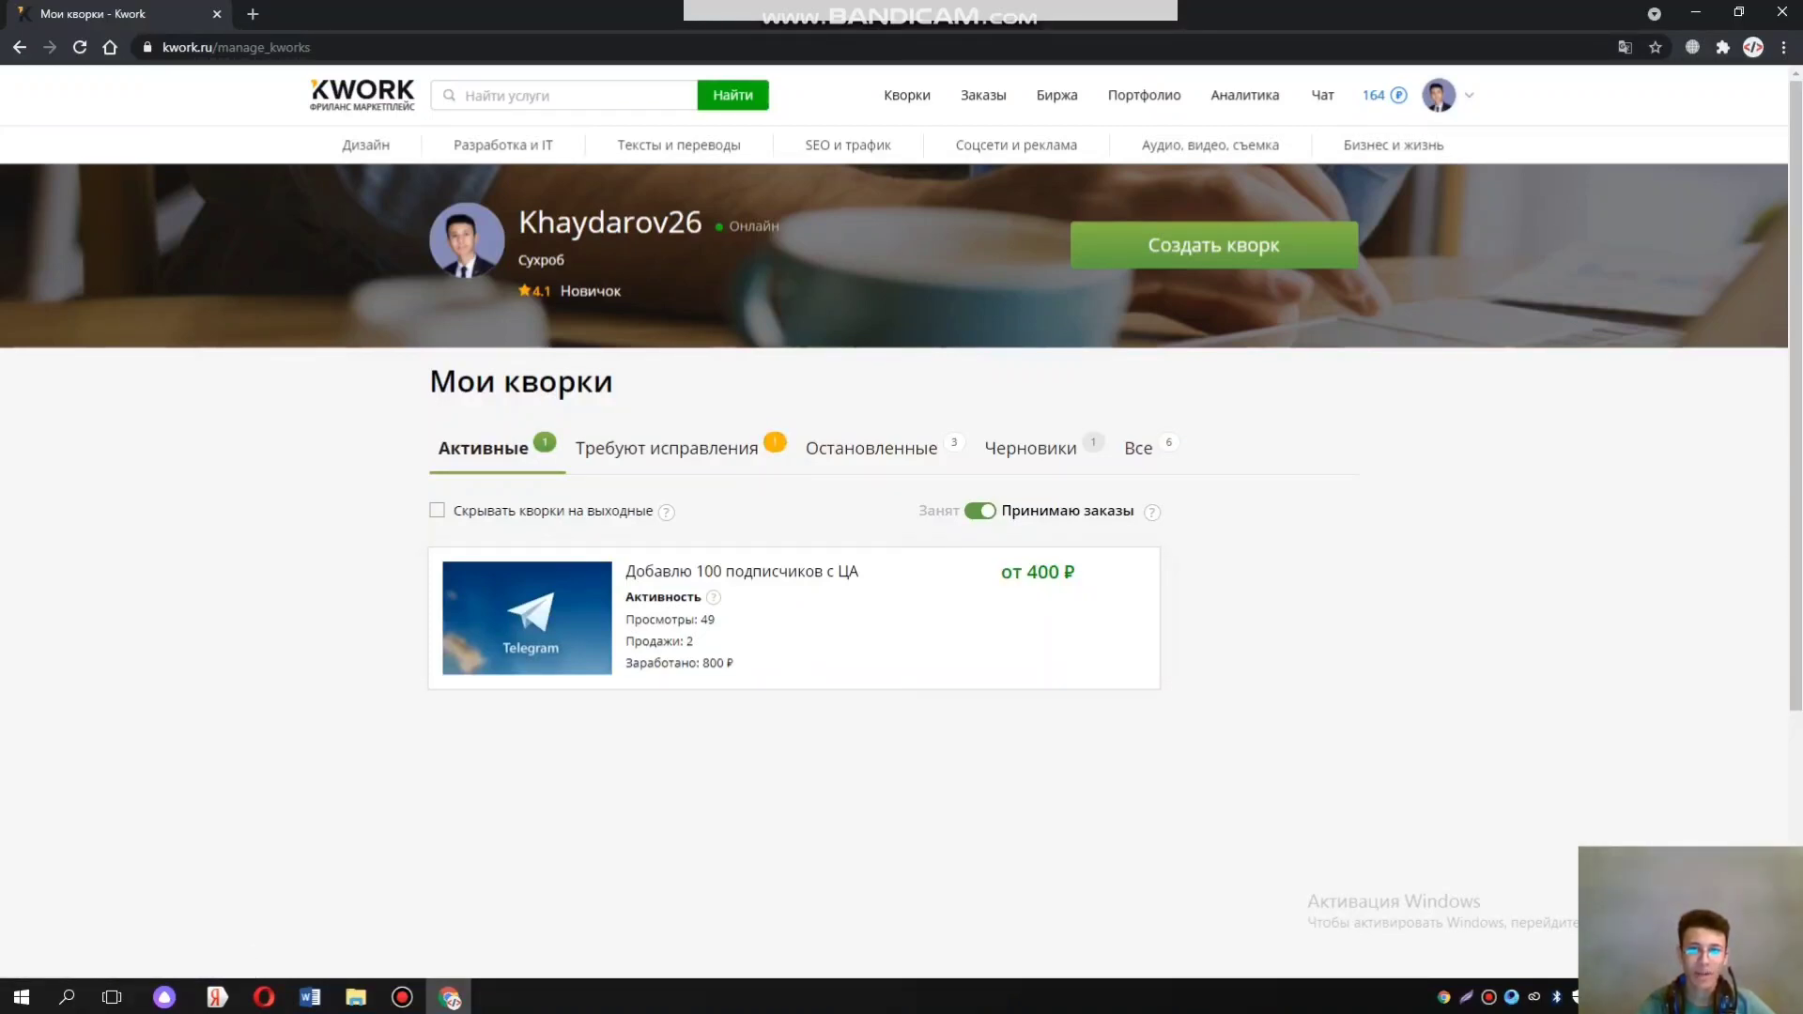
# Start creating a new kwork and enter the title 'Добавлю подписчиков'
pyautogui.click(1214, 245)
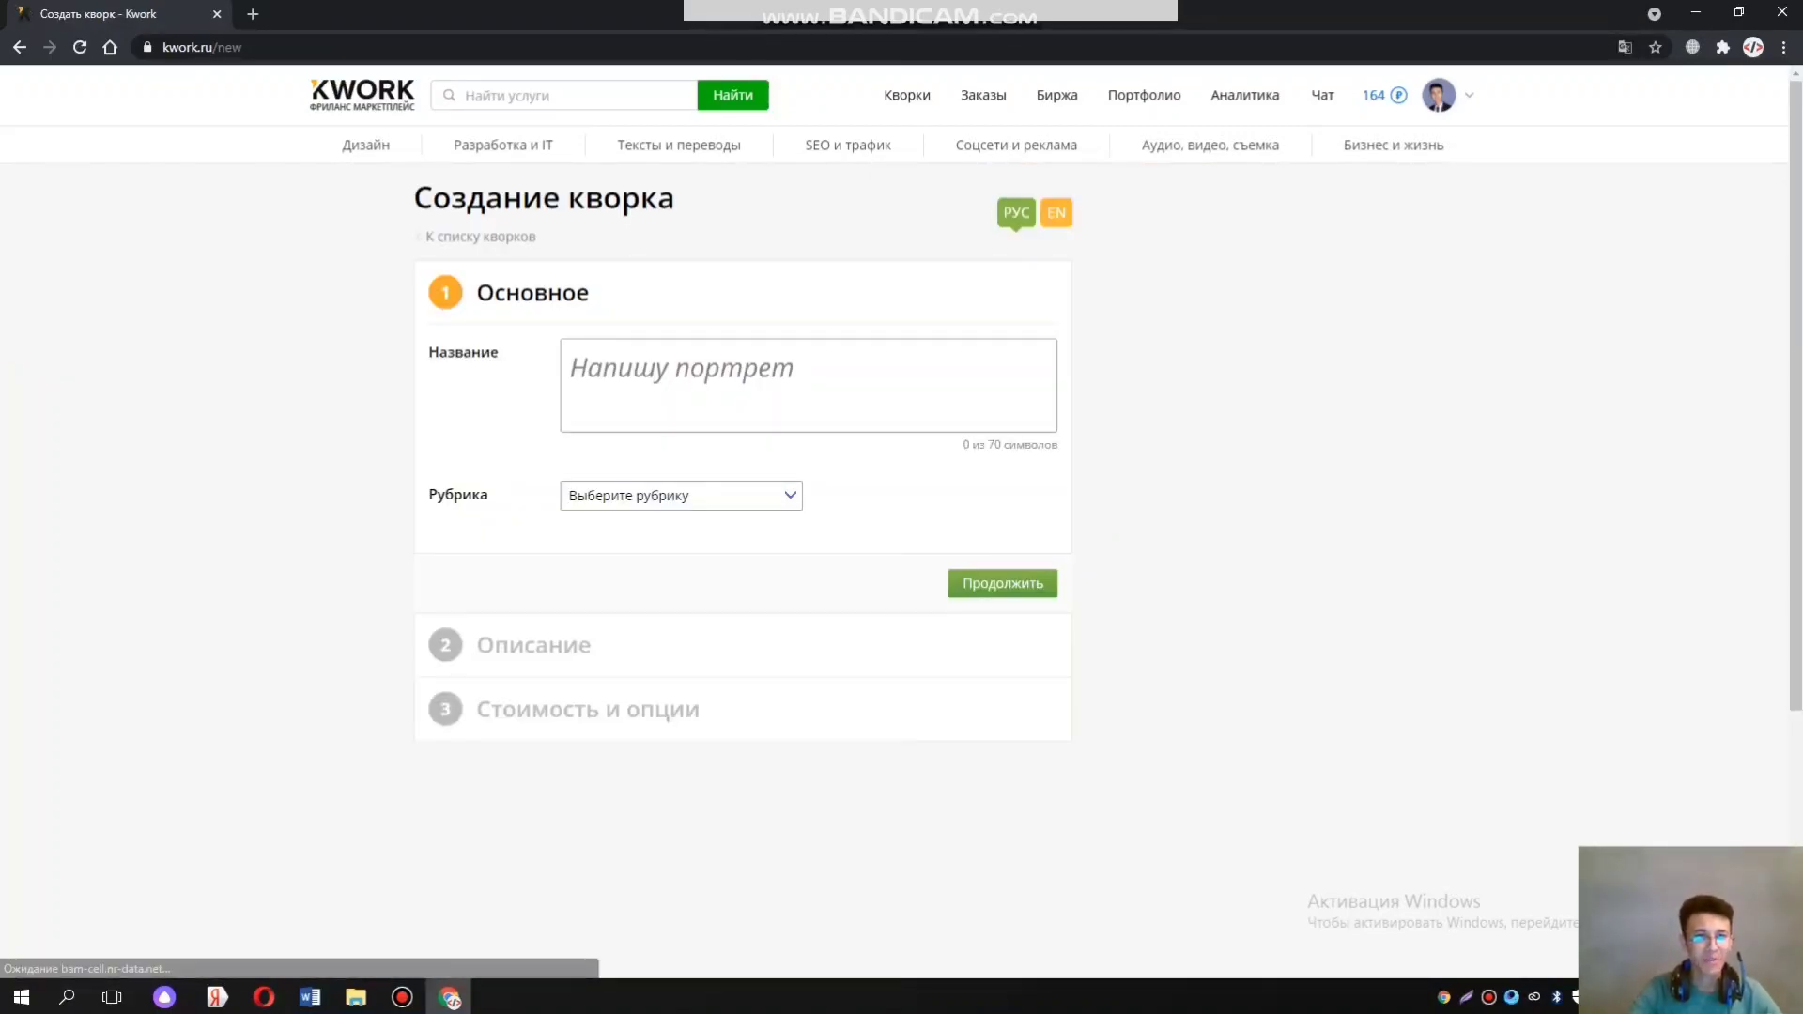
pyautogui.click(733, 383)
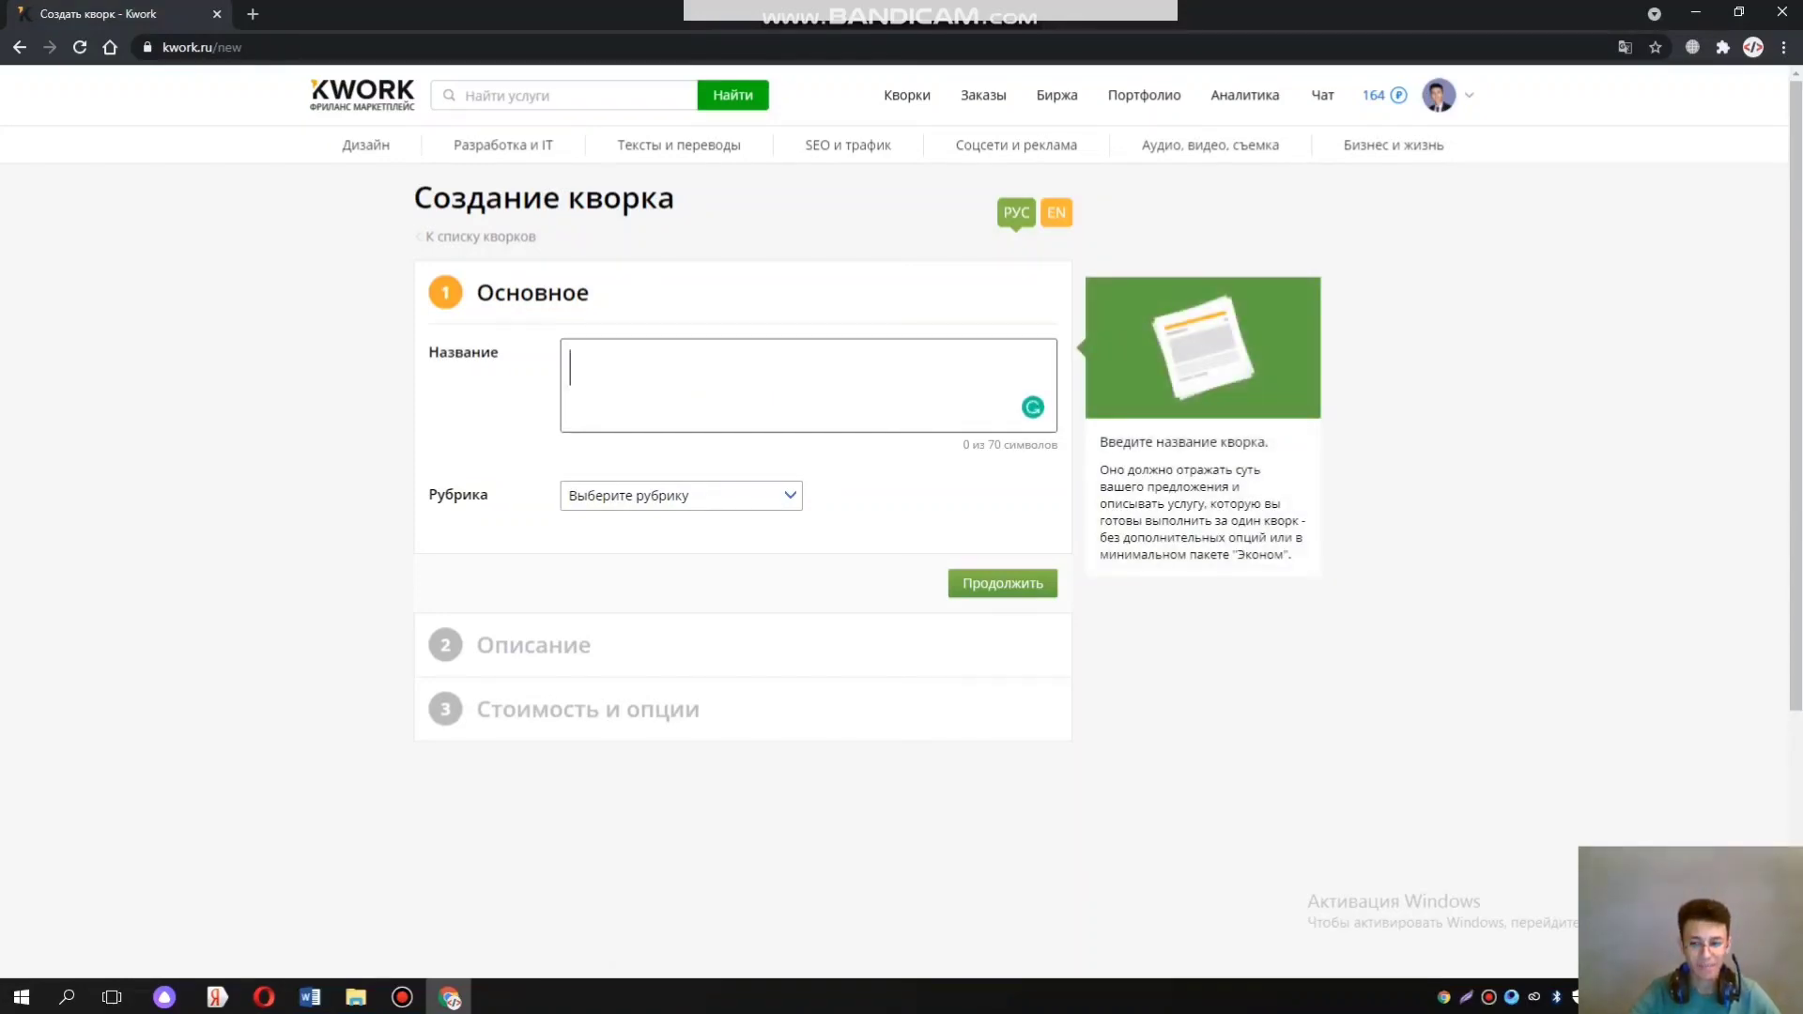
pyautogui.write('До')
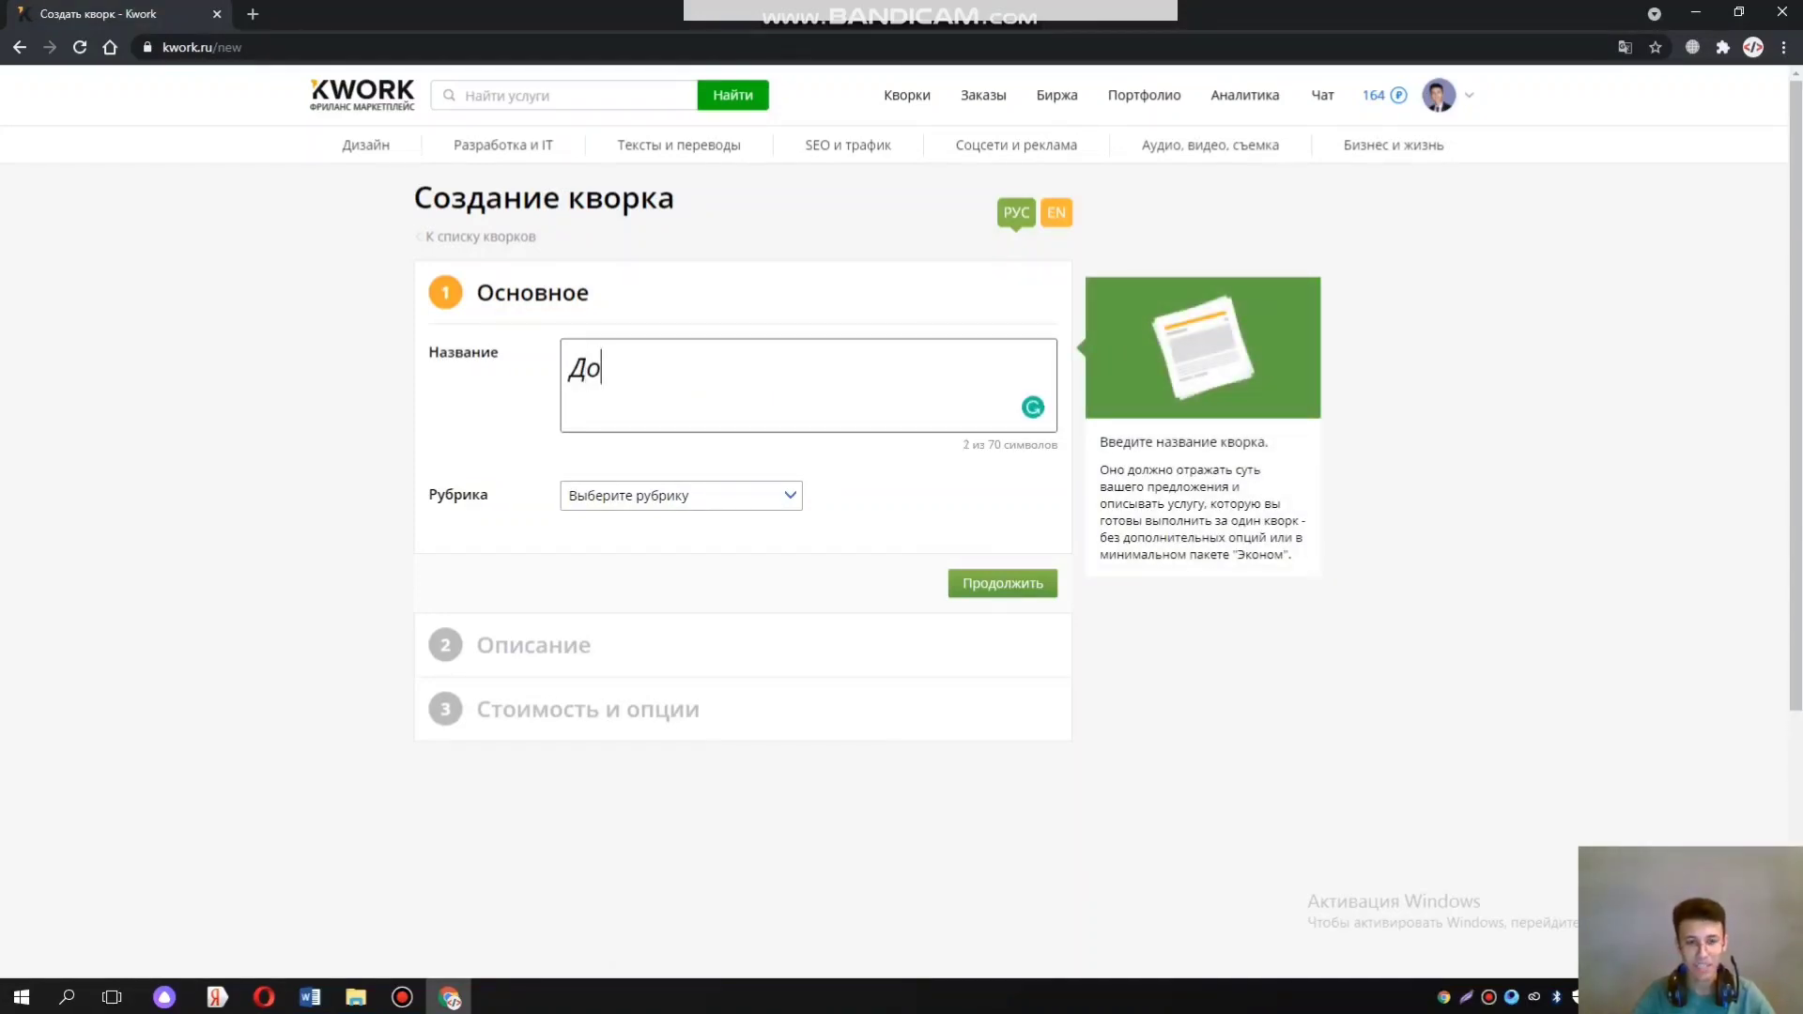
pyautogui.write('бавлю пло')
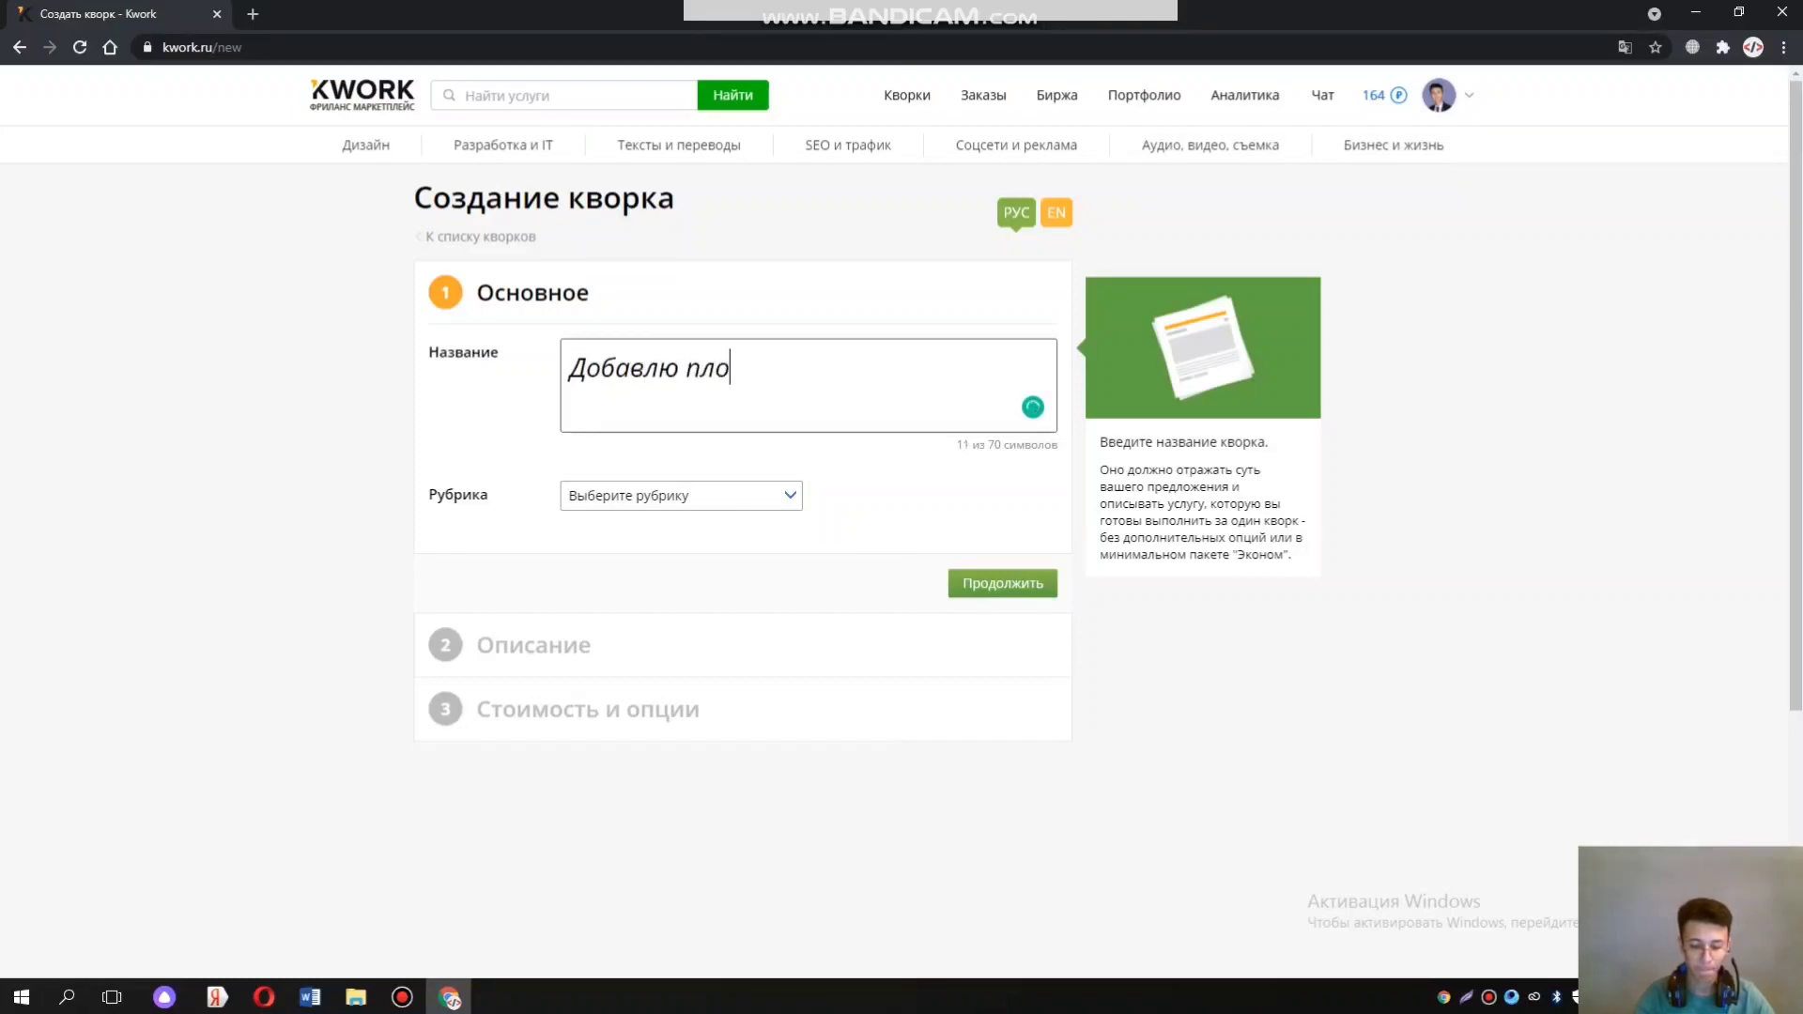
pyautogui.press('BackSpace')
pyautogui.press('BackSpace')
pyautogui.write('одпич')
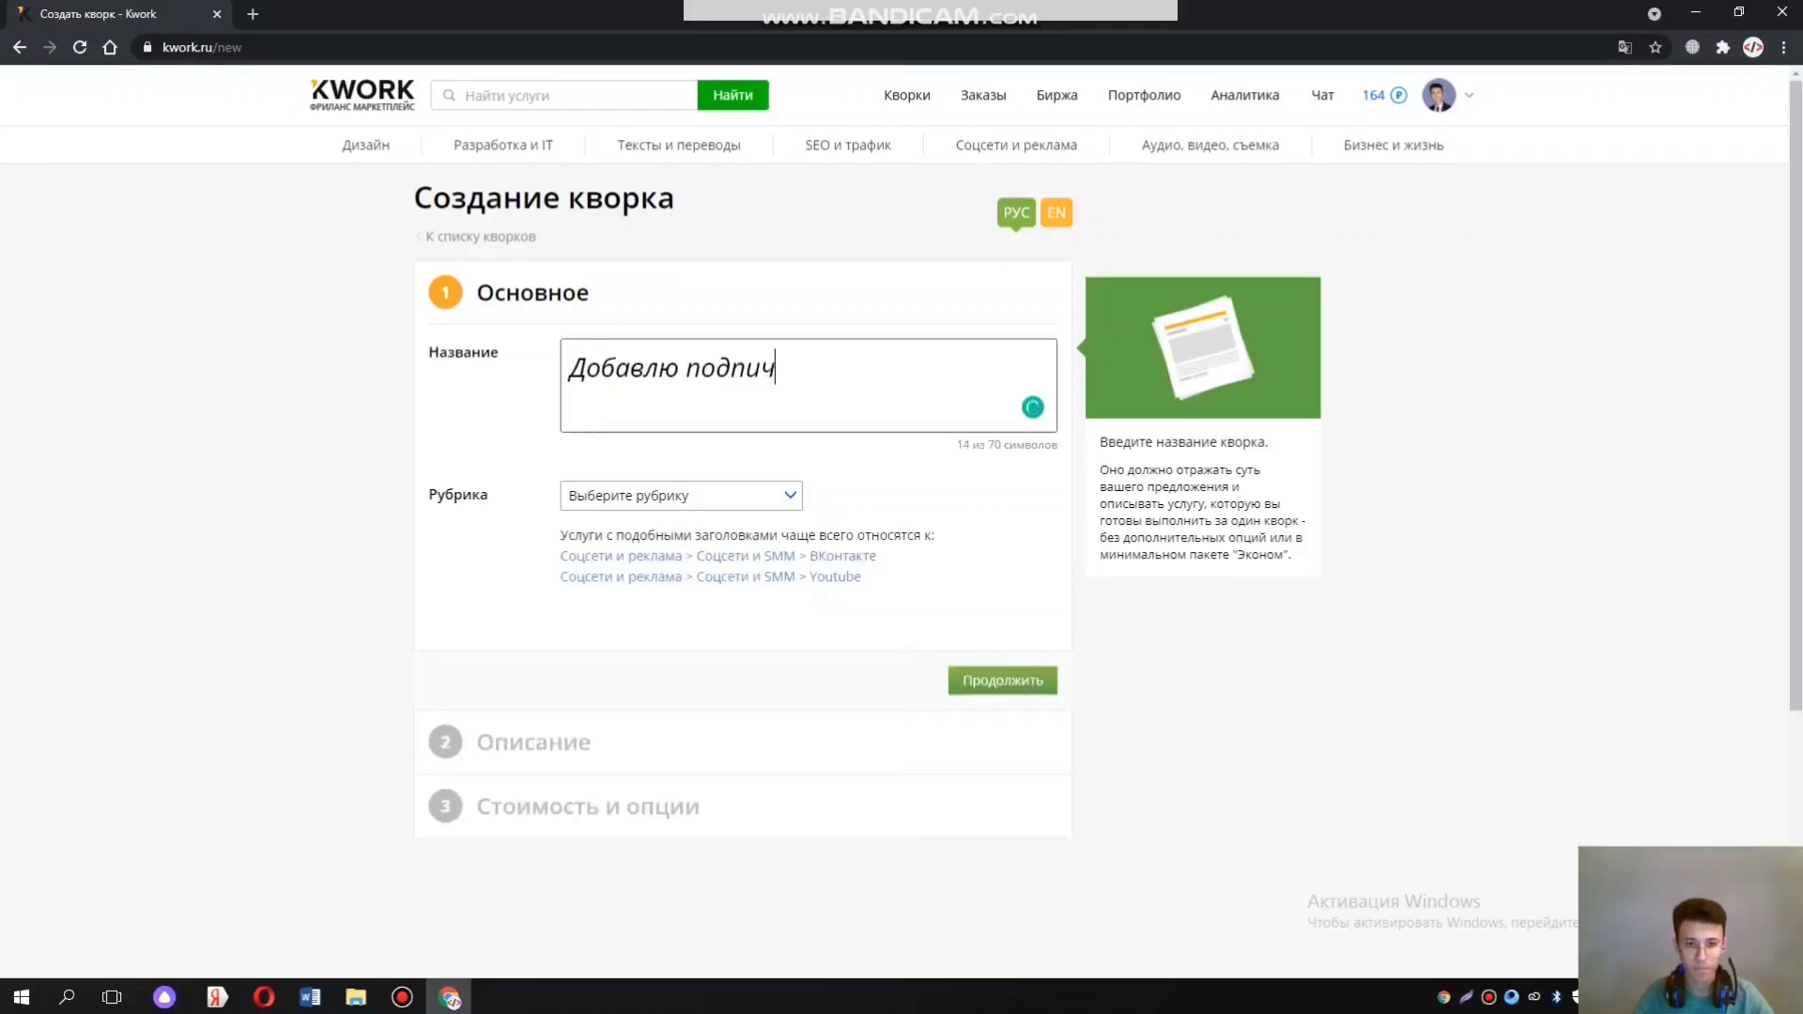
pyautogui.press('BackSpace')
pyautogui.write('счиков')
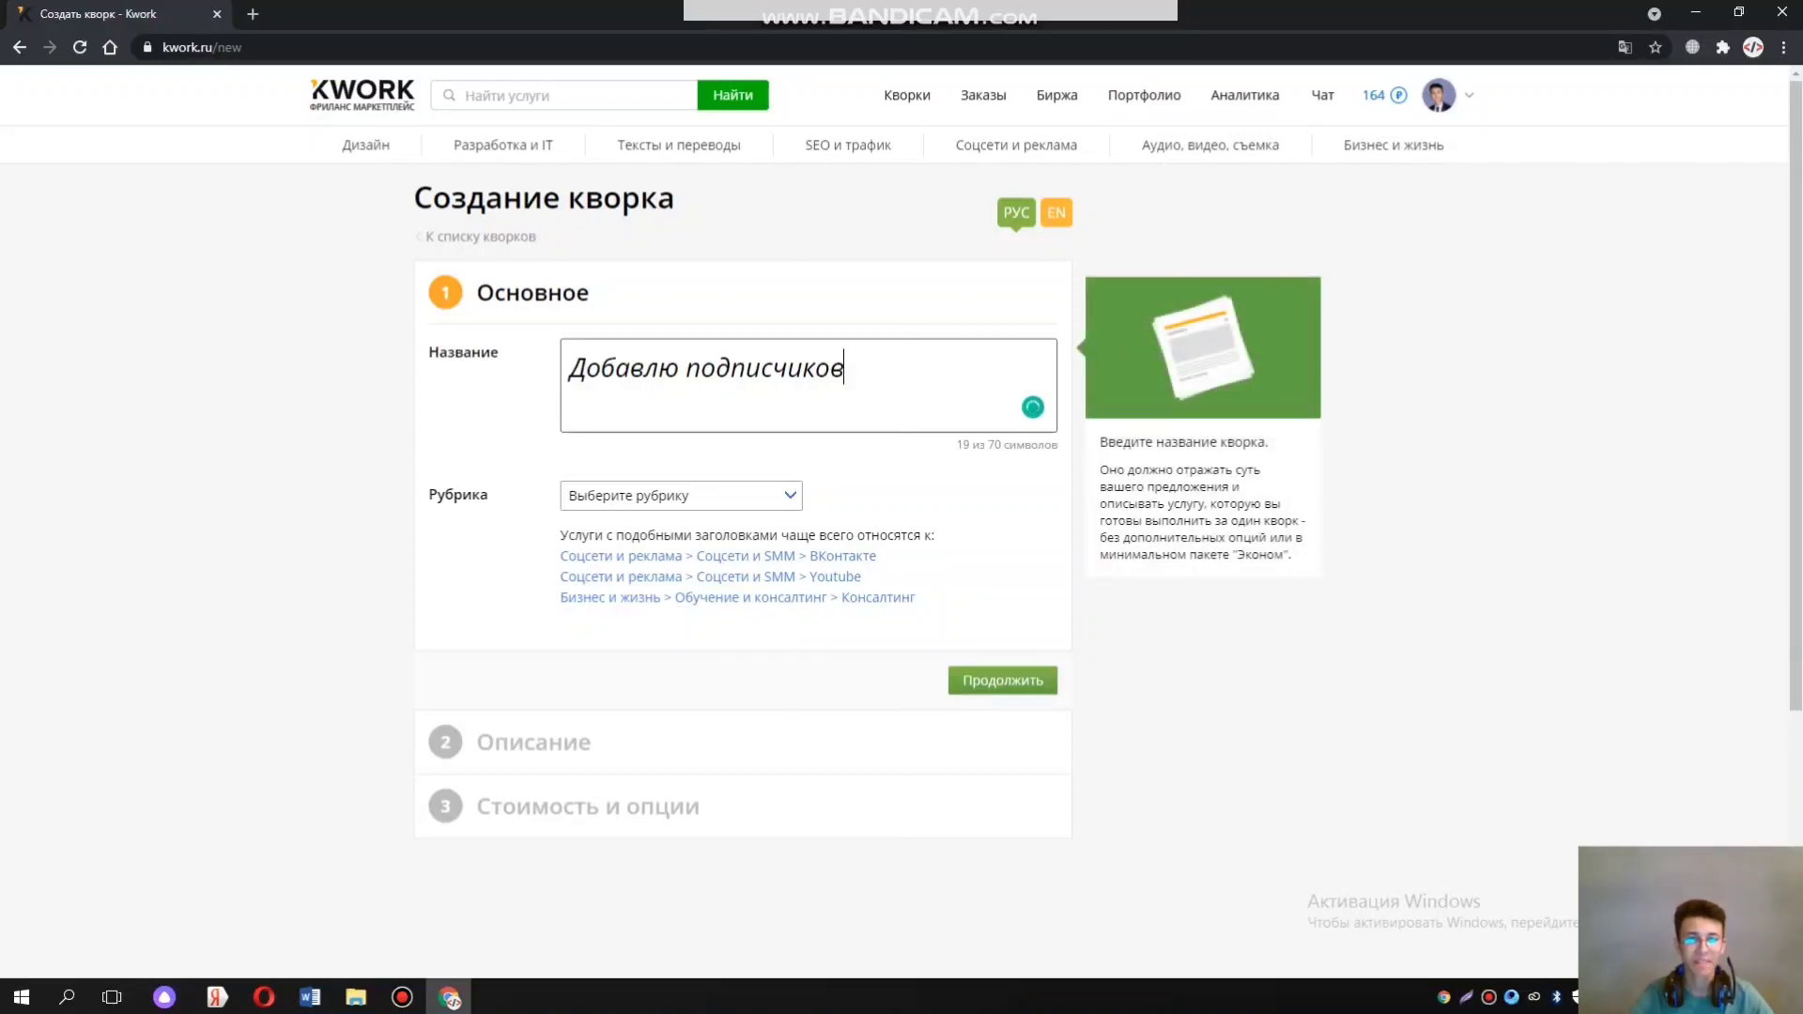
# Clear and retype the title as 'Добавлю подписчиков', then open the Рубрика category list
pyautogui.press('Tab')
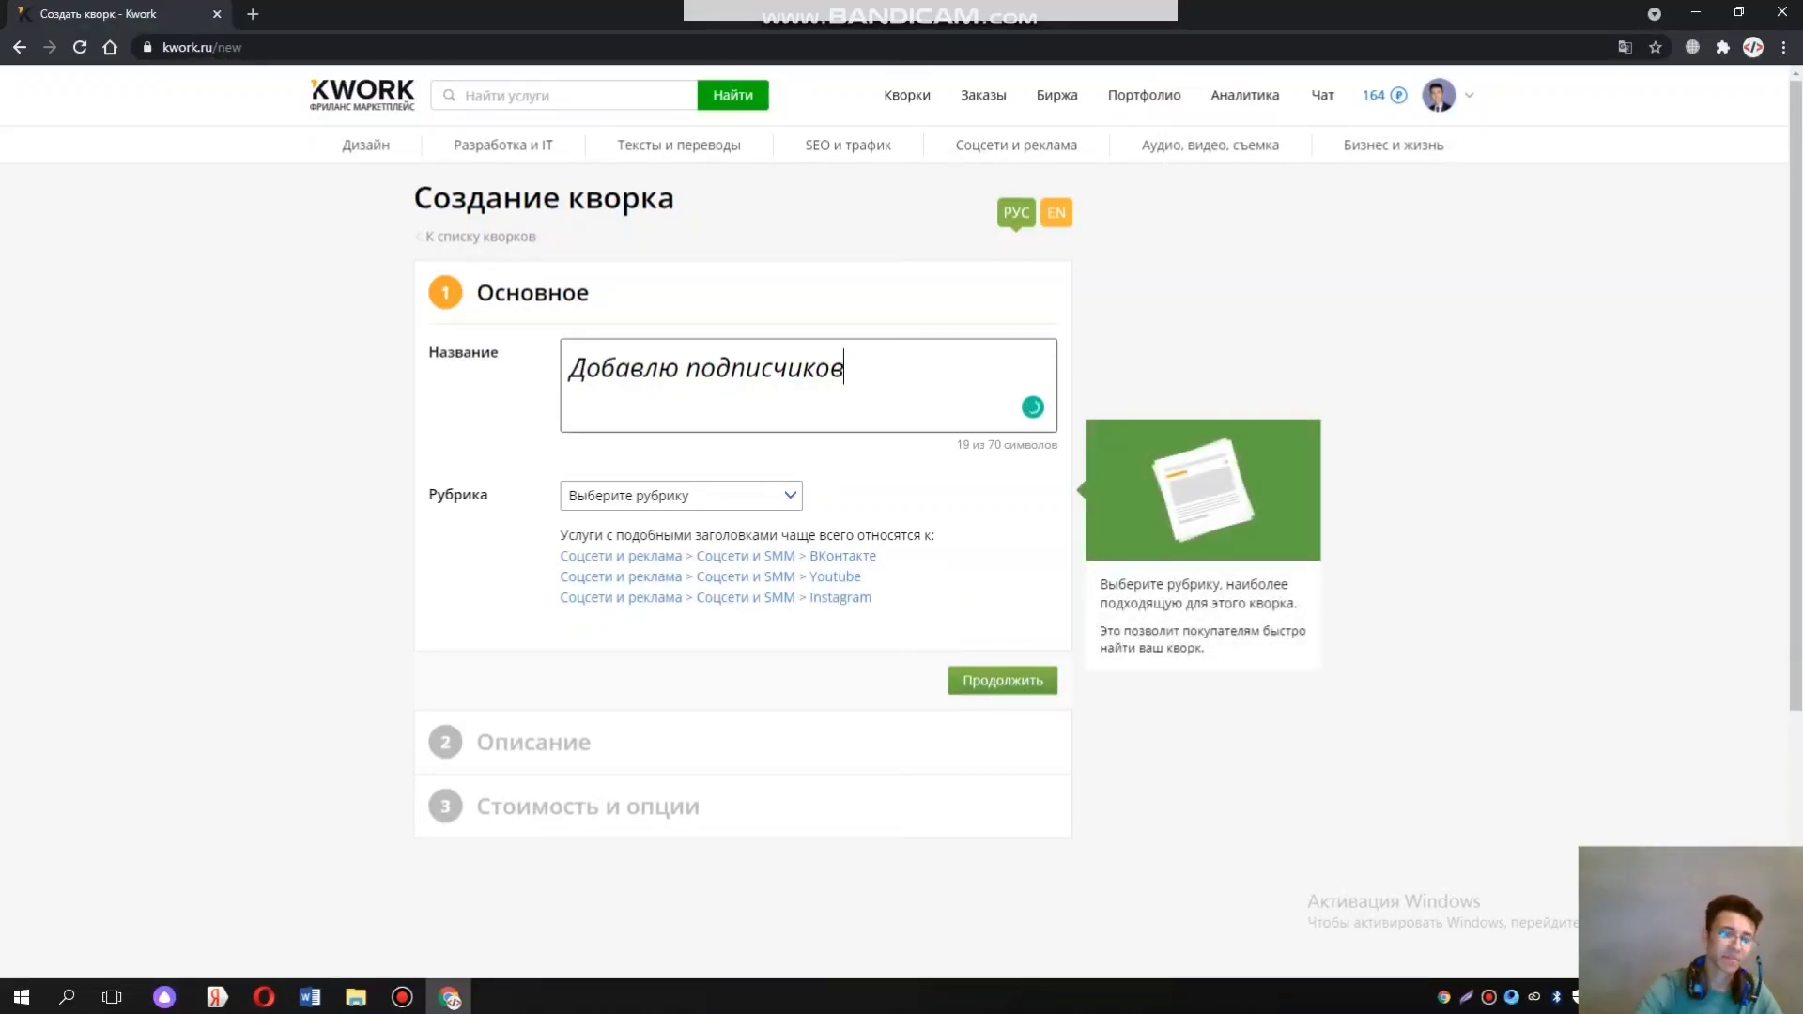
pyautogui.hotkey('shift', 'Tab')
pyautogui.hotkey('ctrl', 'a')
pyautogui.press('BackSpace')
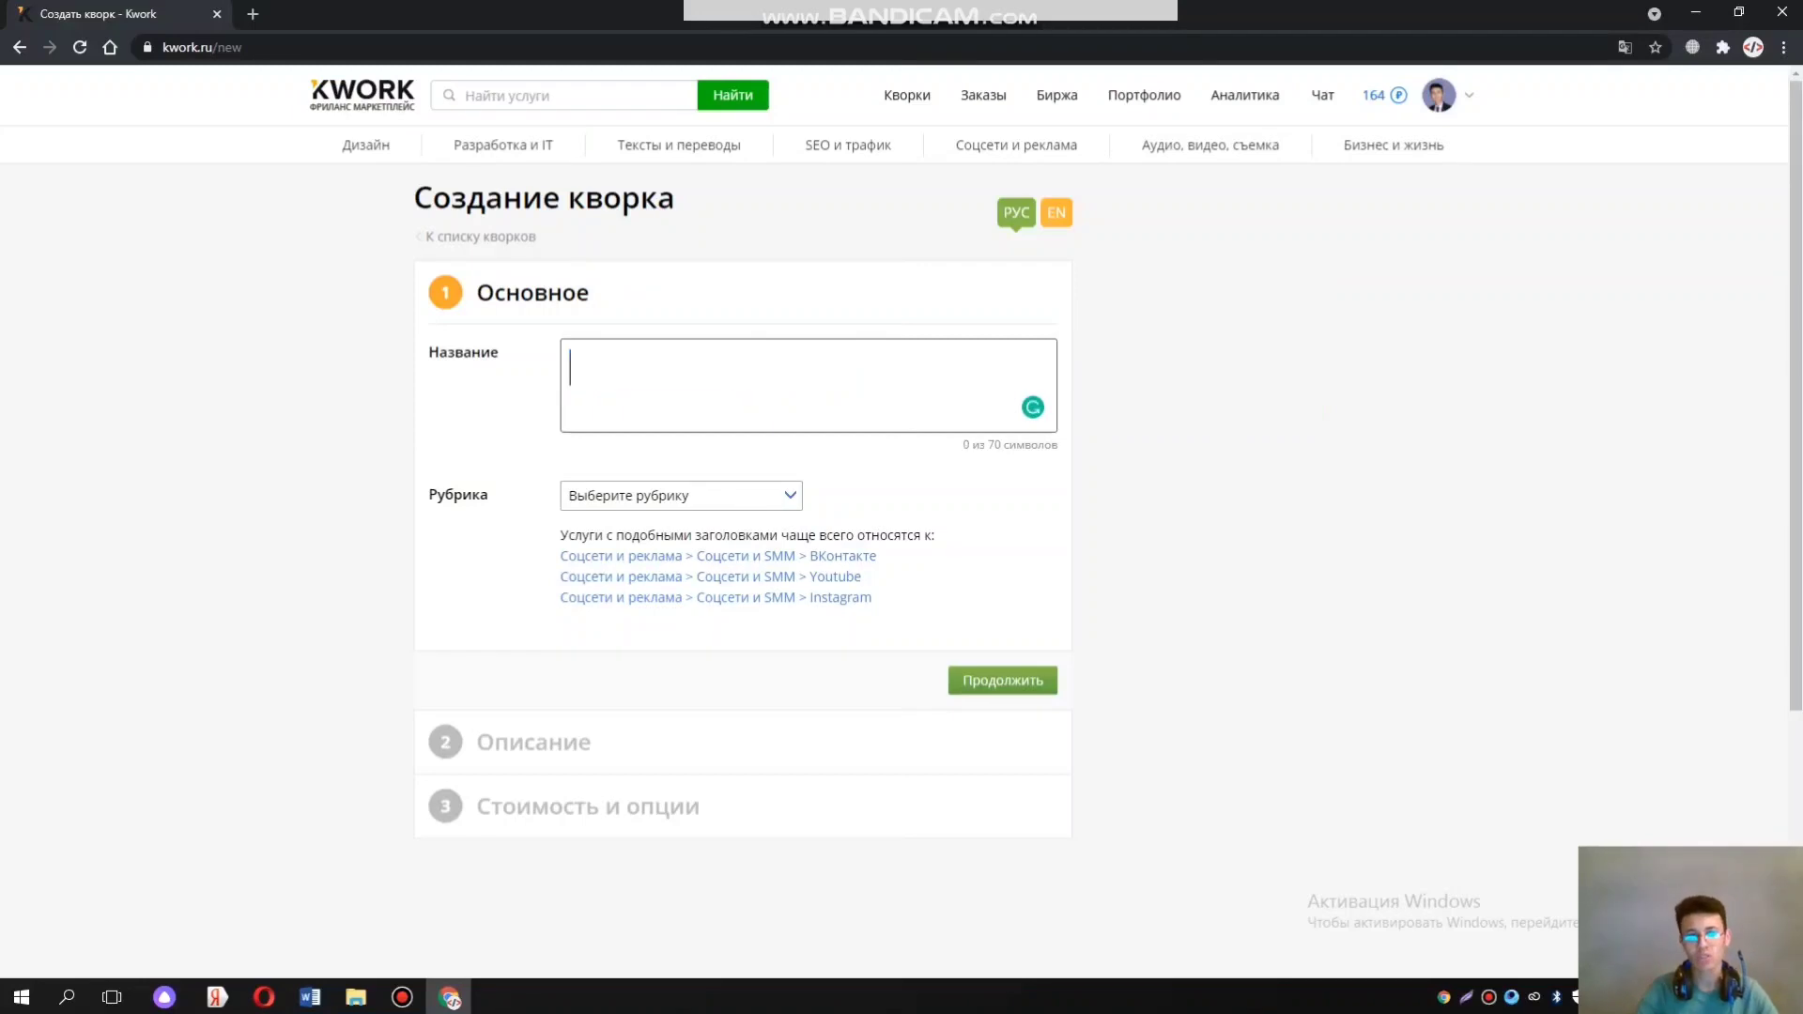
pyautogui.write('Созда')
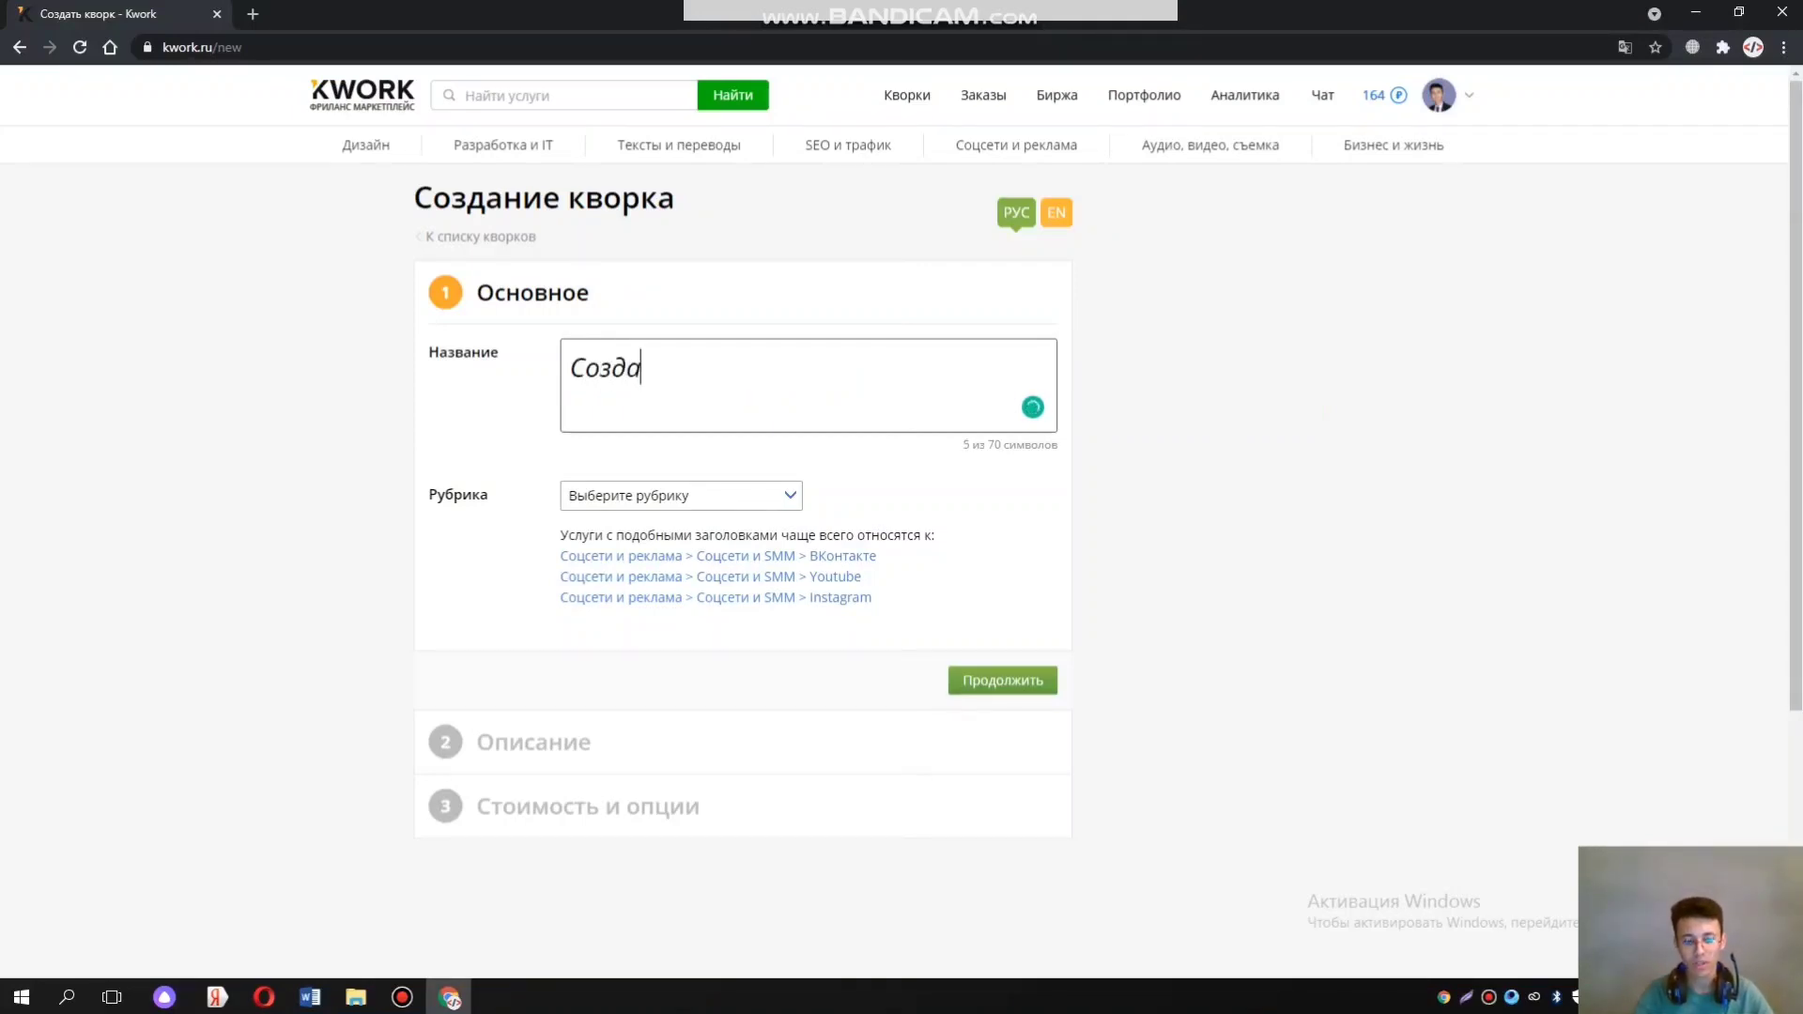
pyautogui.write('м бота')
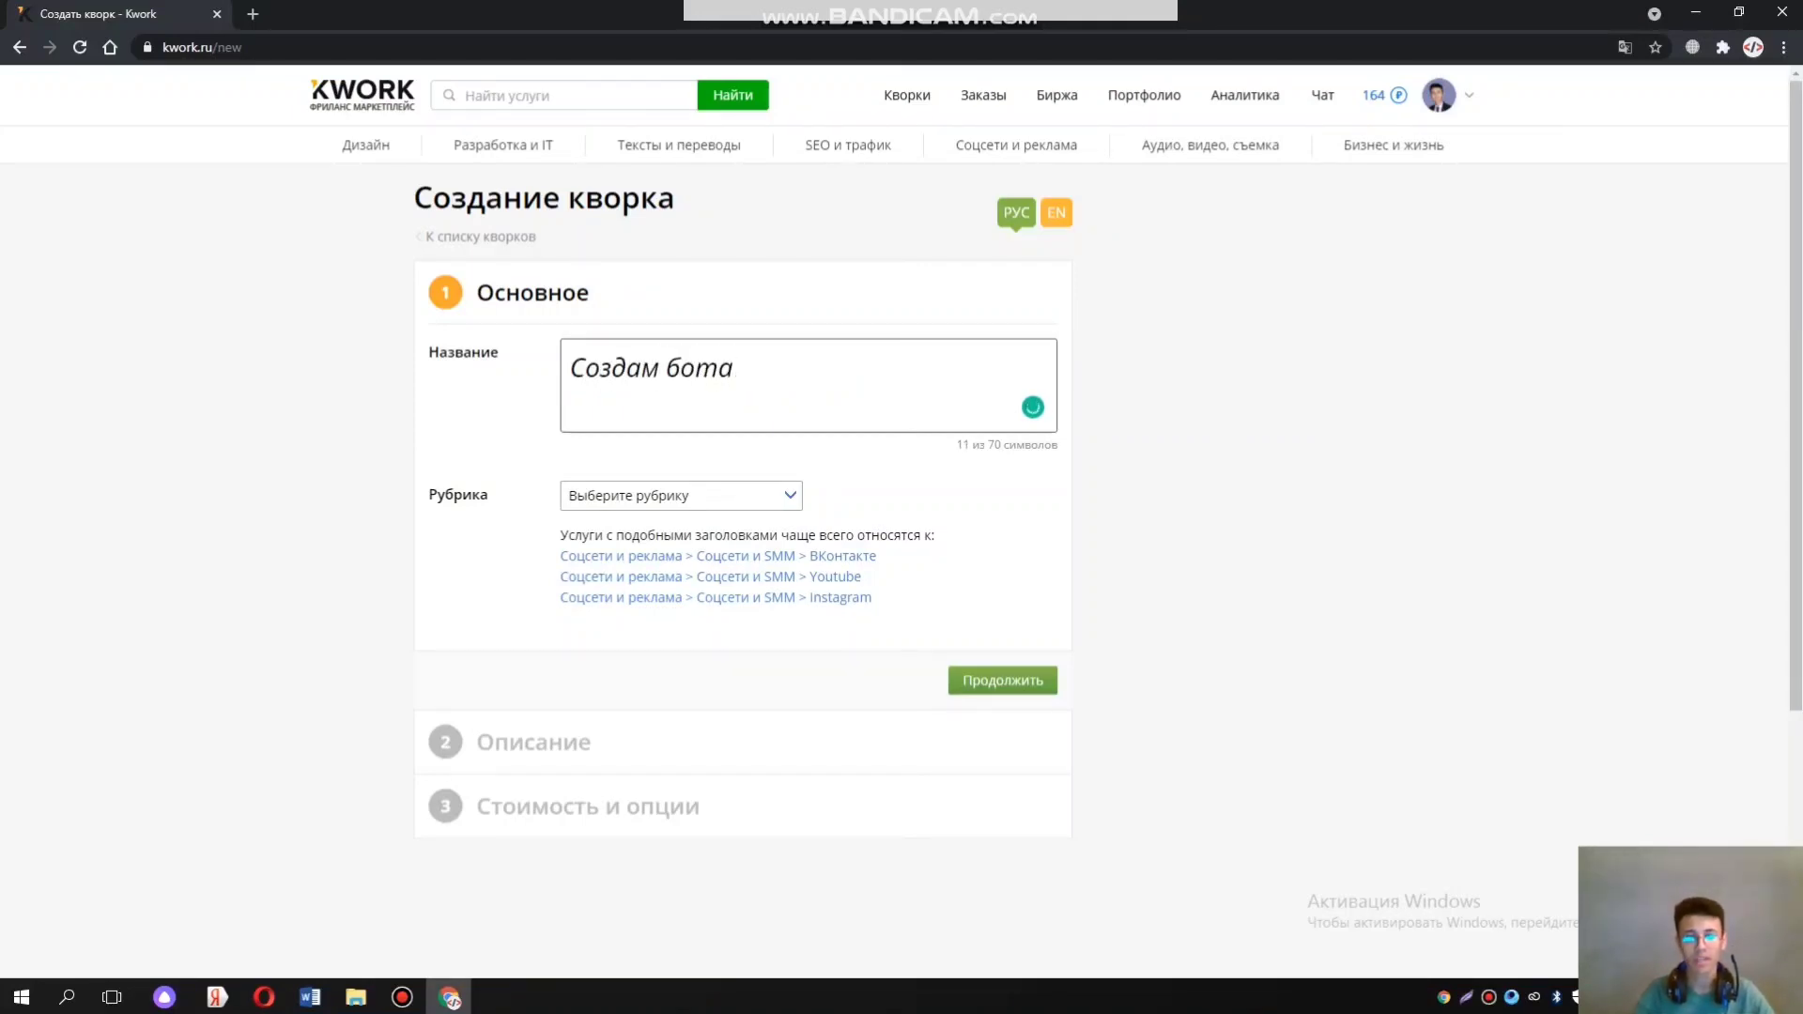
pyautogui.press('BackSpace')
pyautogui.hotkey('ctrl', 'BackSpace')
pyautogui.hotkey('ctrl', 'BackSpace')
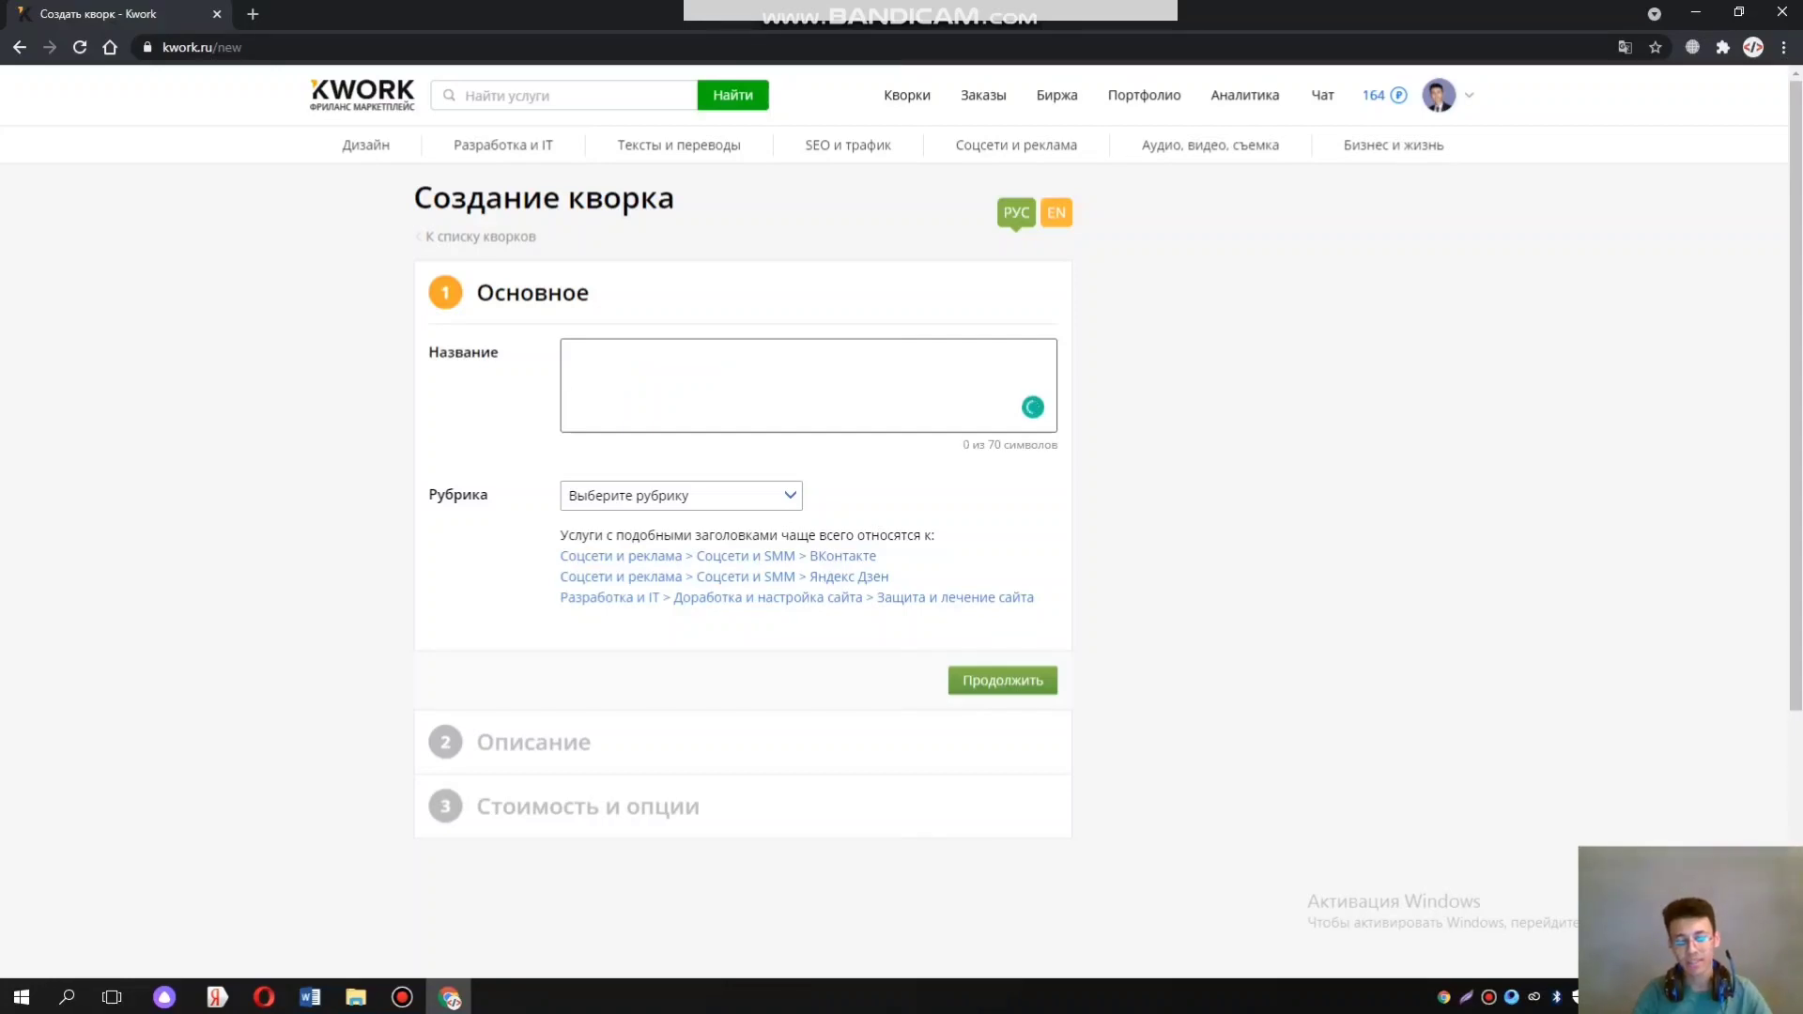
pyautogui.write('Добав')
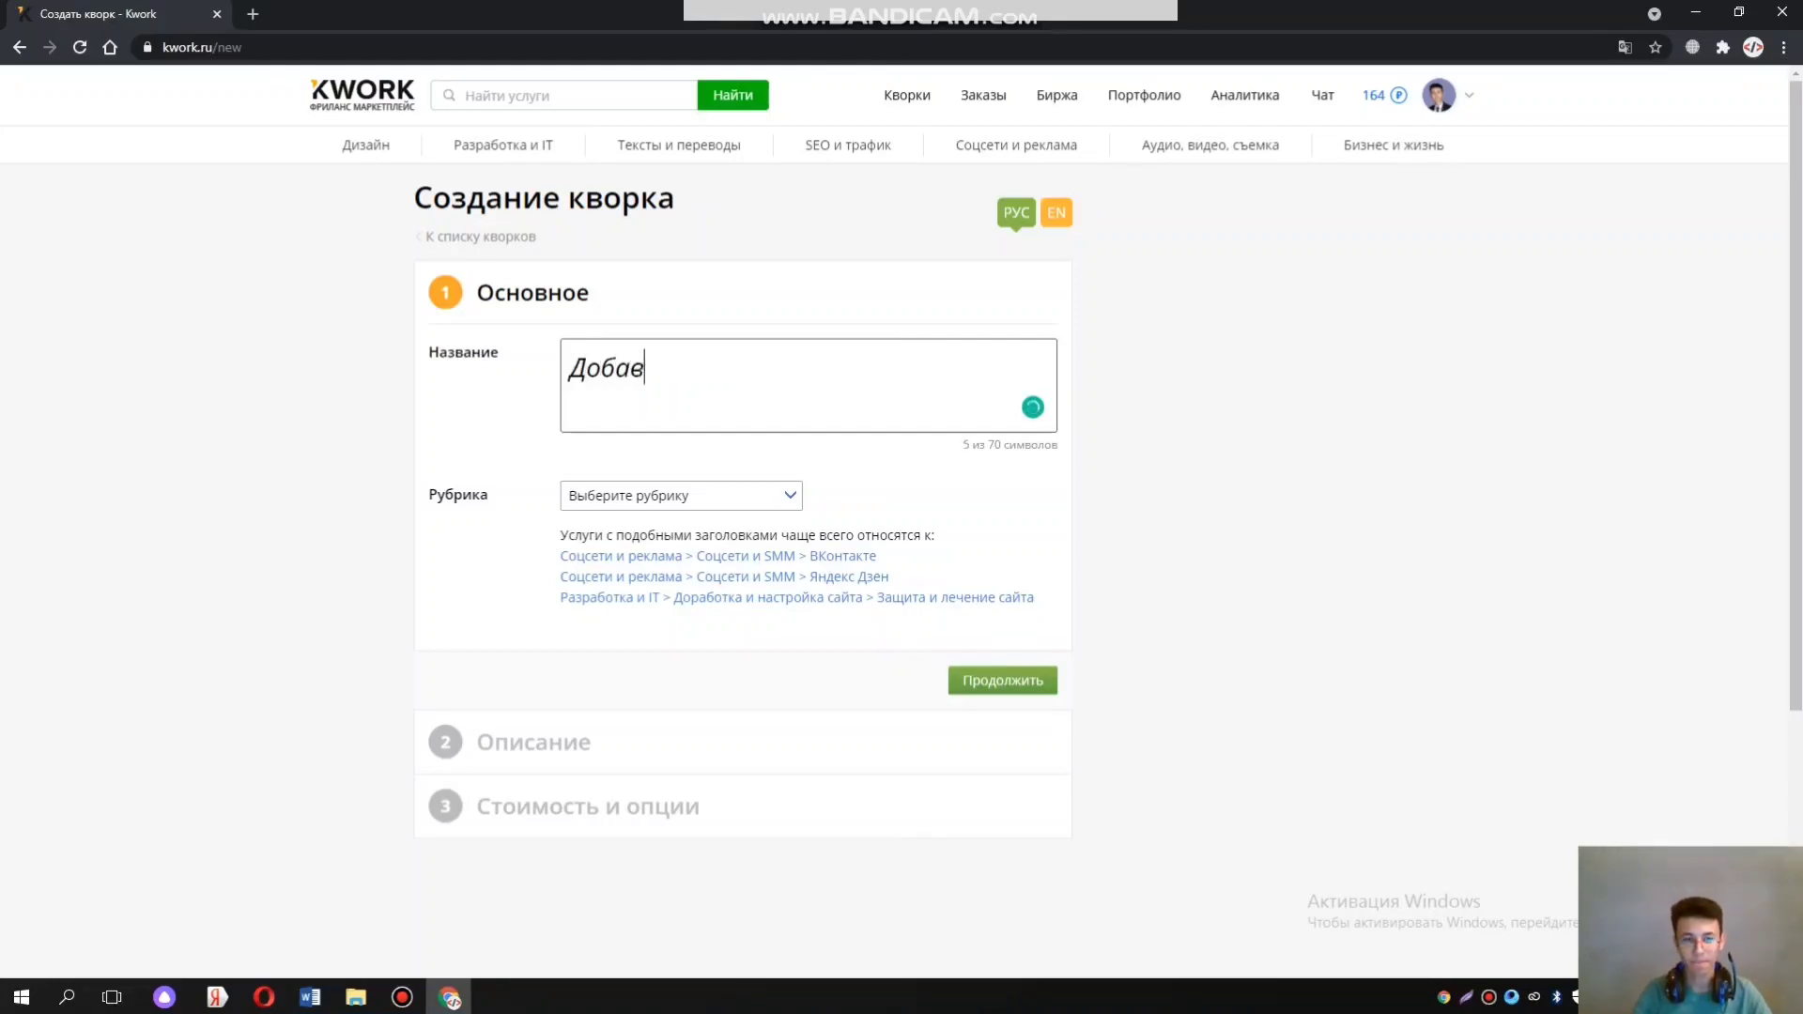
pyautogui.write('лю по')
pyautogui.press('BackSpace')
pyautogui.write('п')
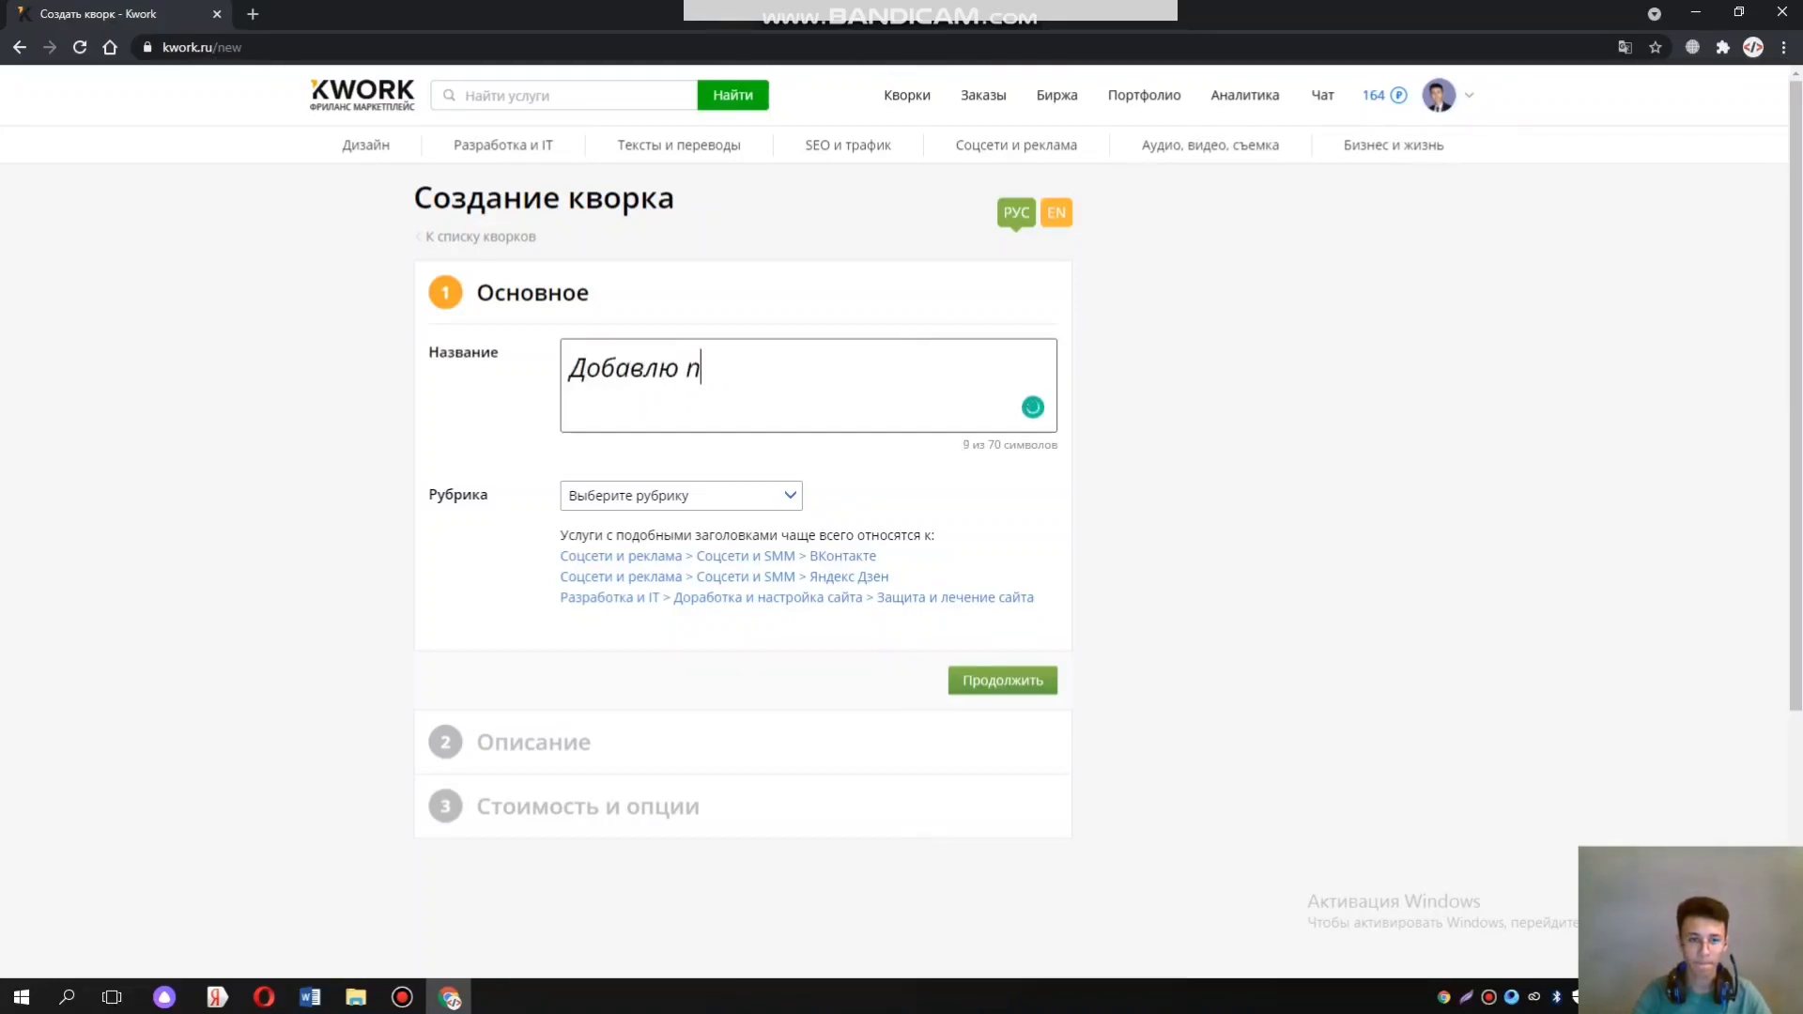
pyautogui.write('одписчиков')
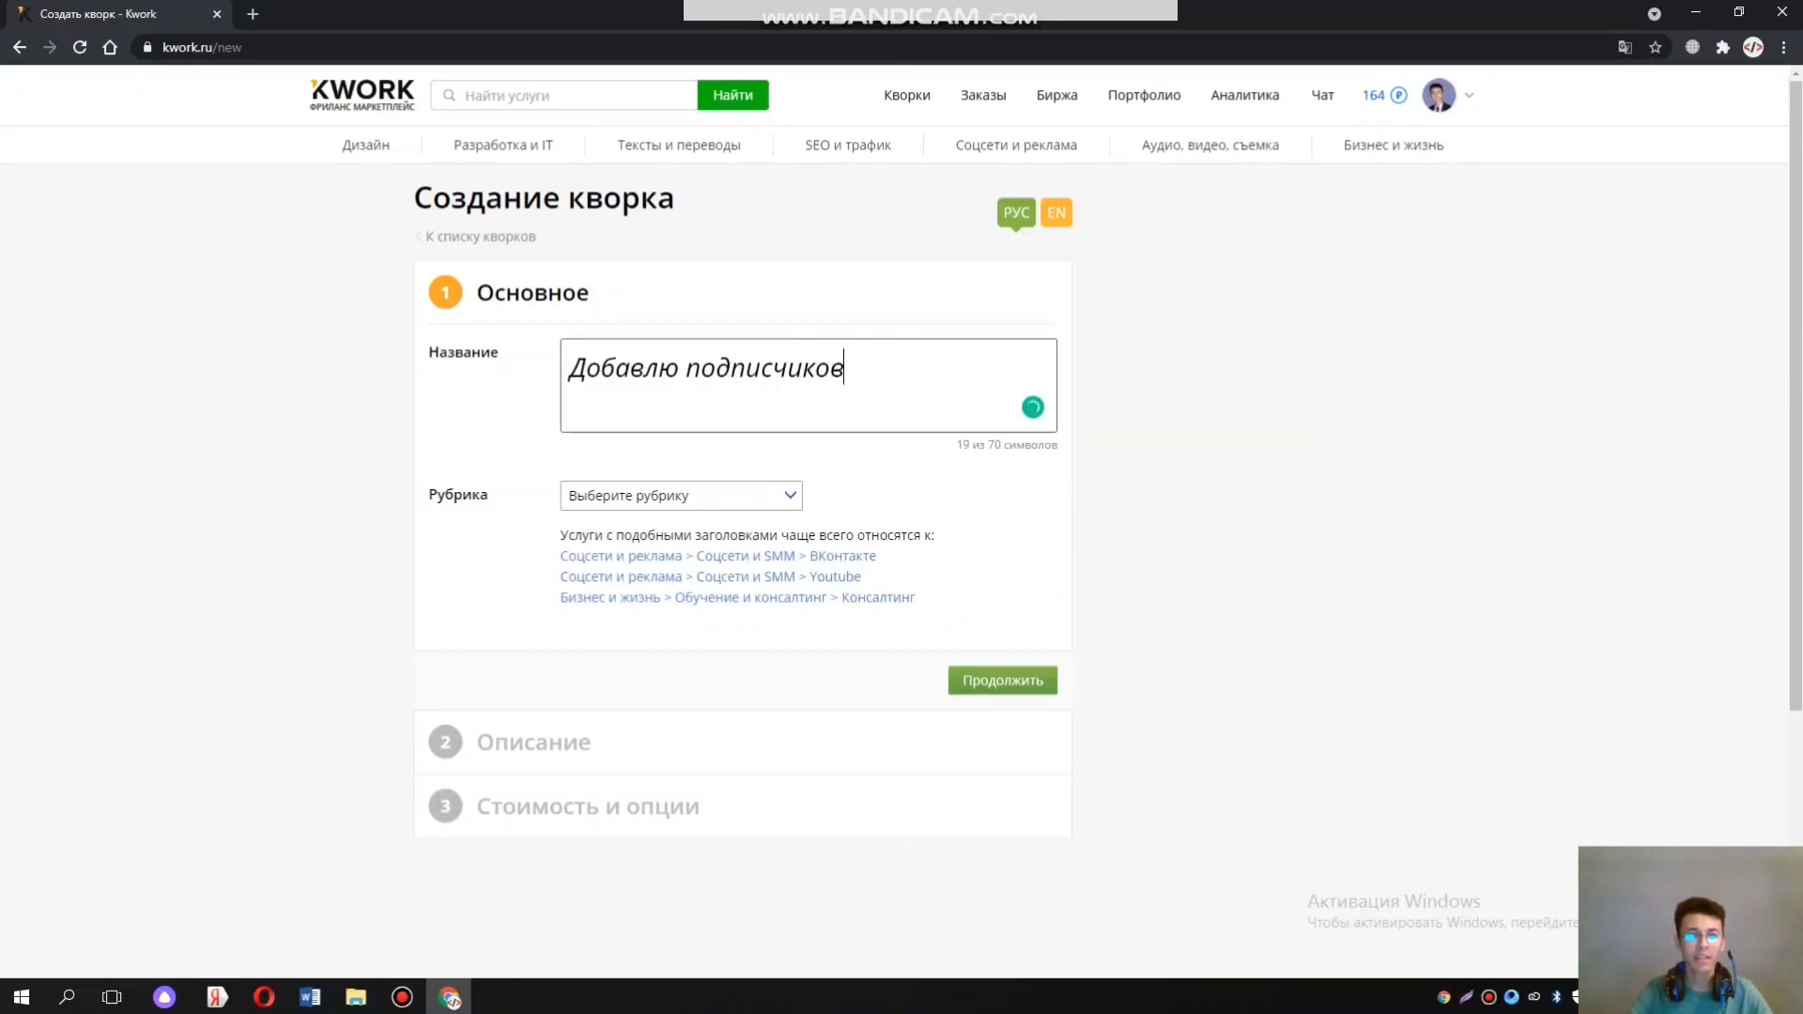
pyautogui.moveTo(429, 495); pyautogui.dragTo(492, 496)
pyautogui.click(681, 495)
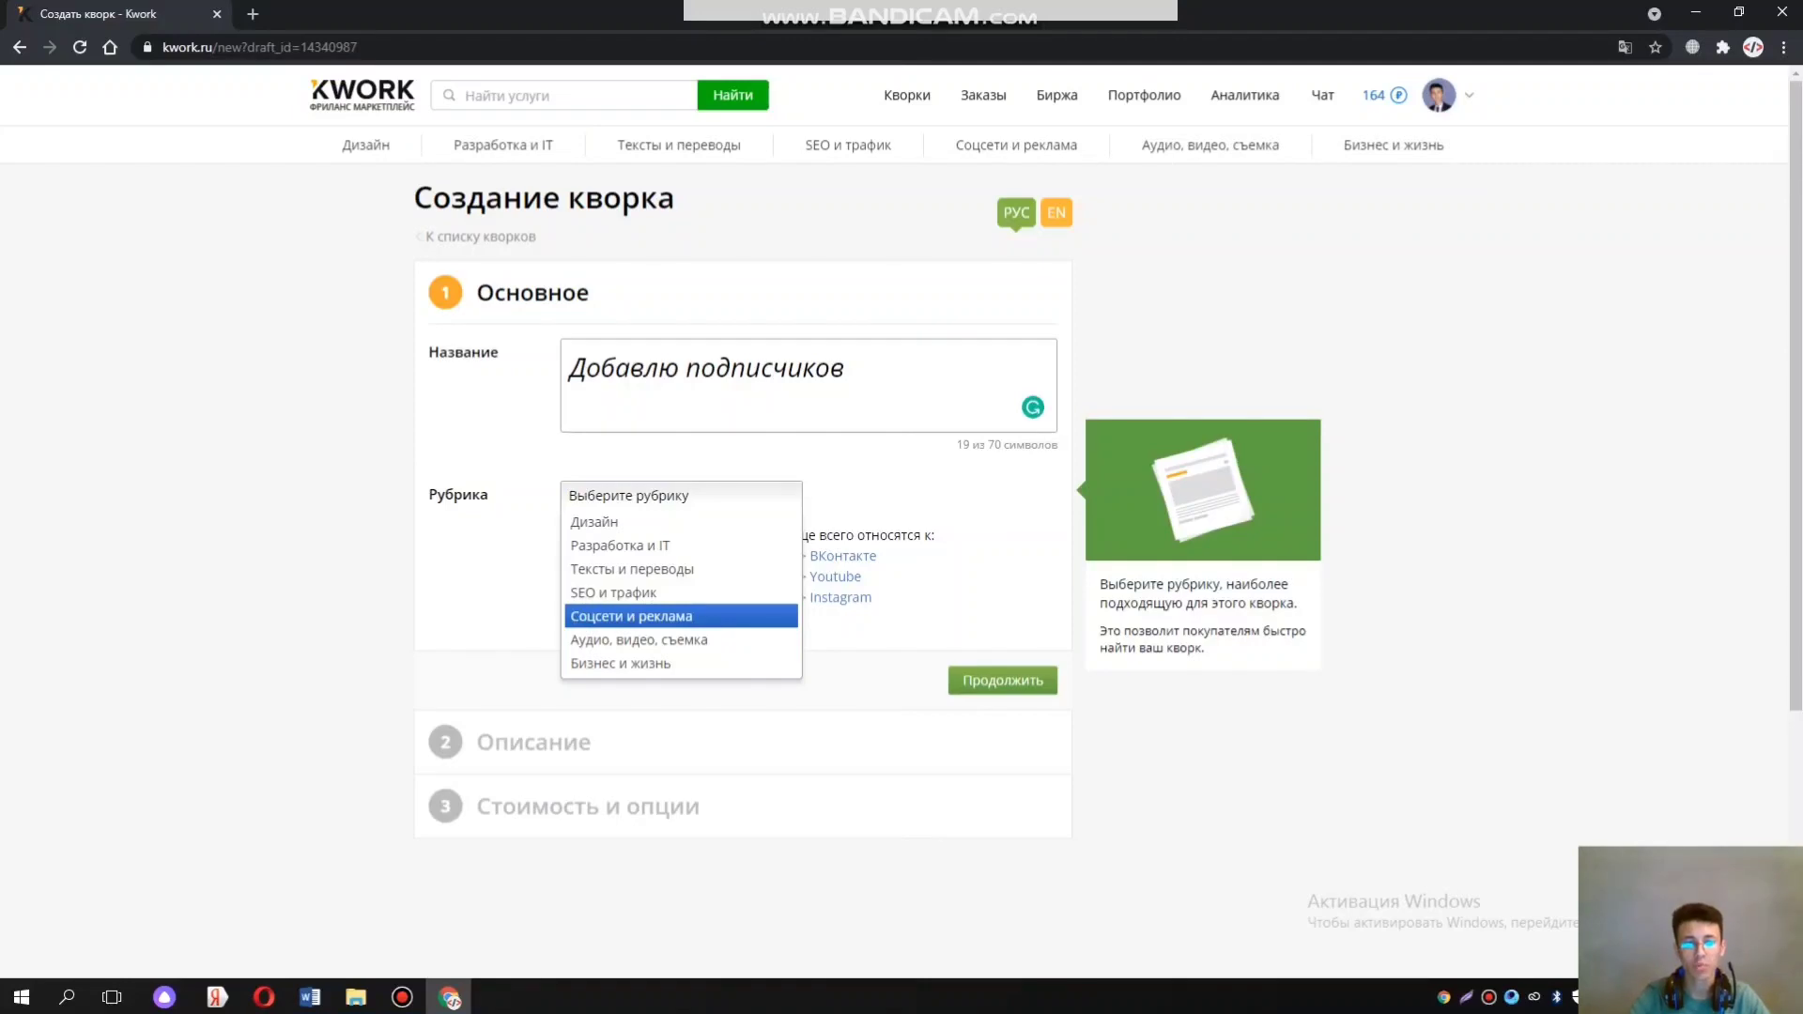
# Set the Рубрика to 'Соцсети и реклама' and move focus to the subcategory field
pyautogui.press('Down')
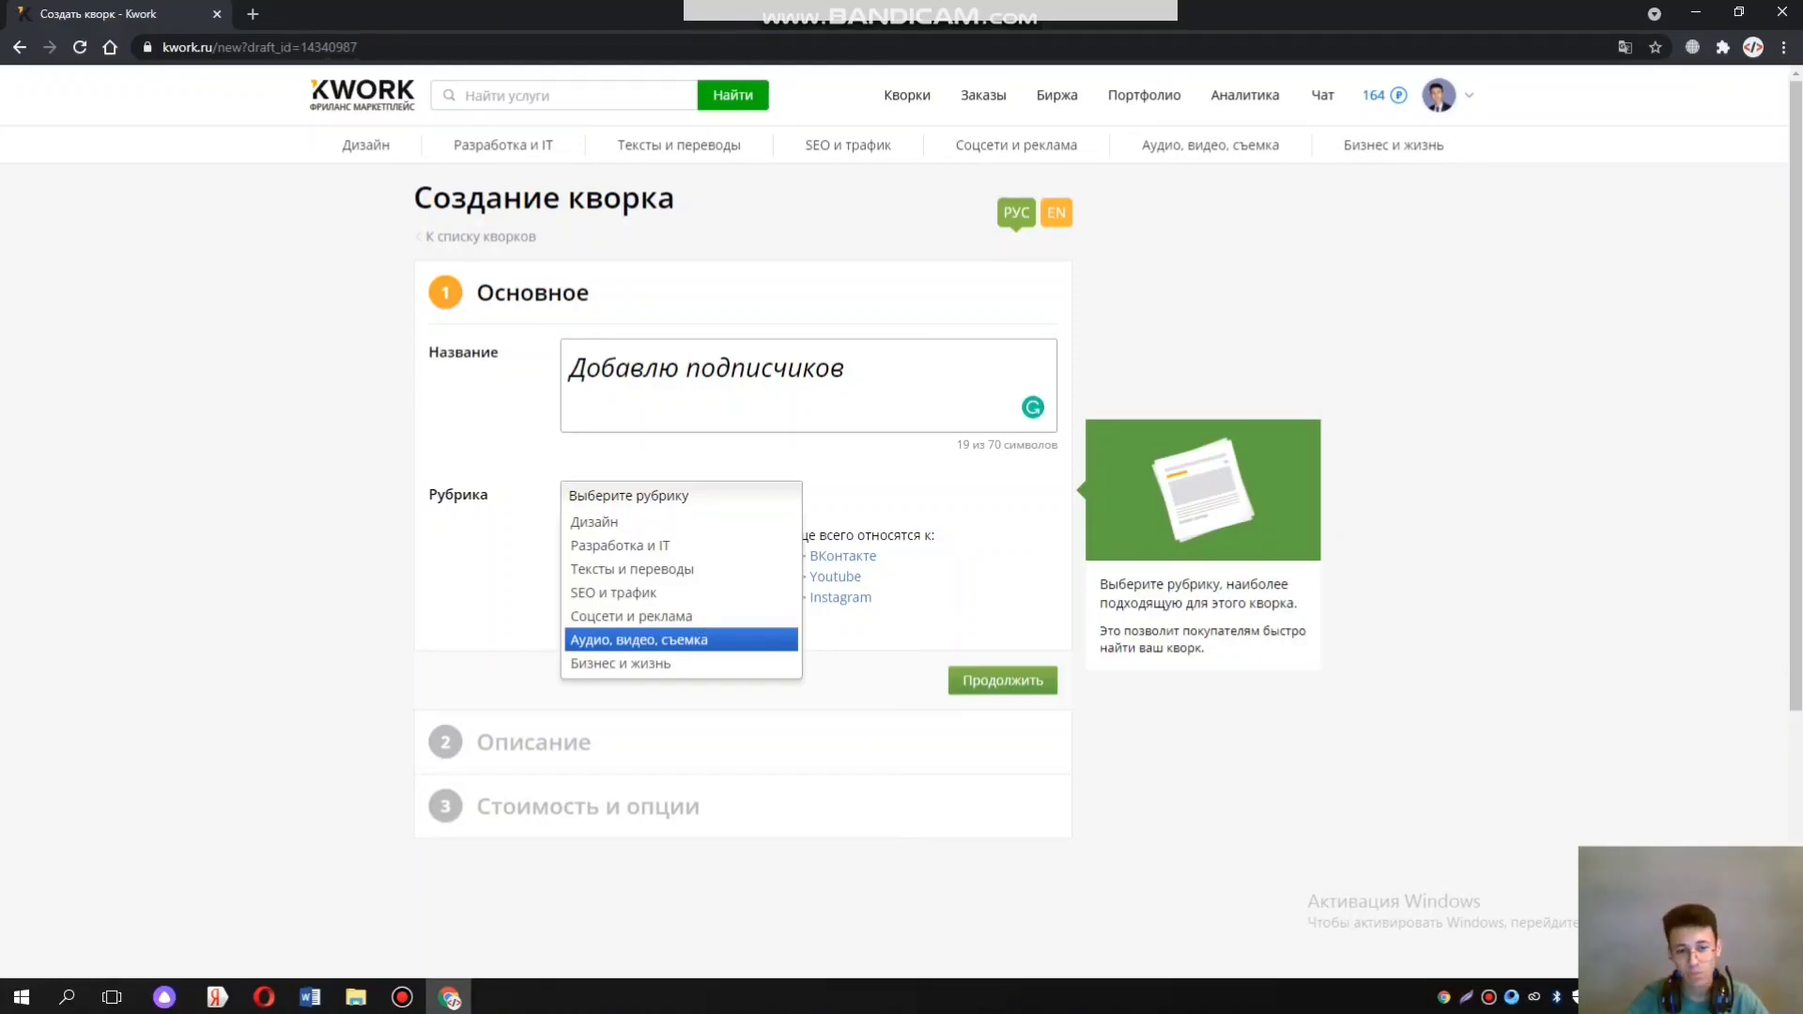
pyautogui.press('Down')
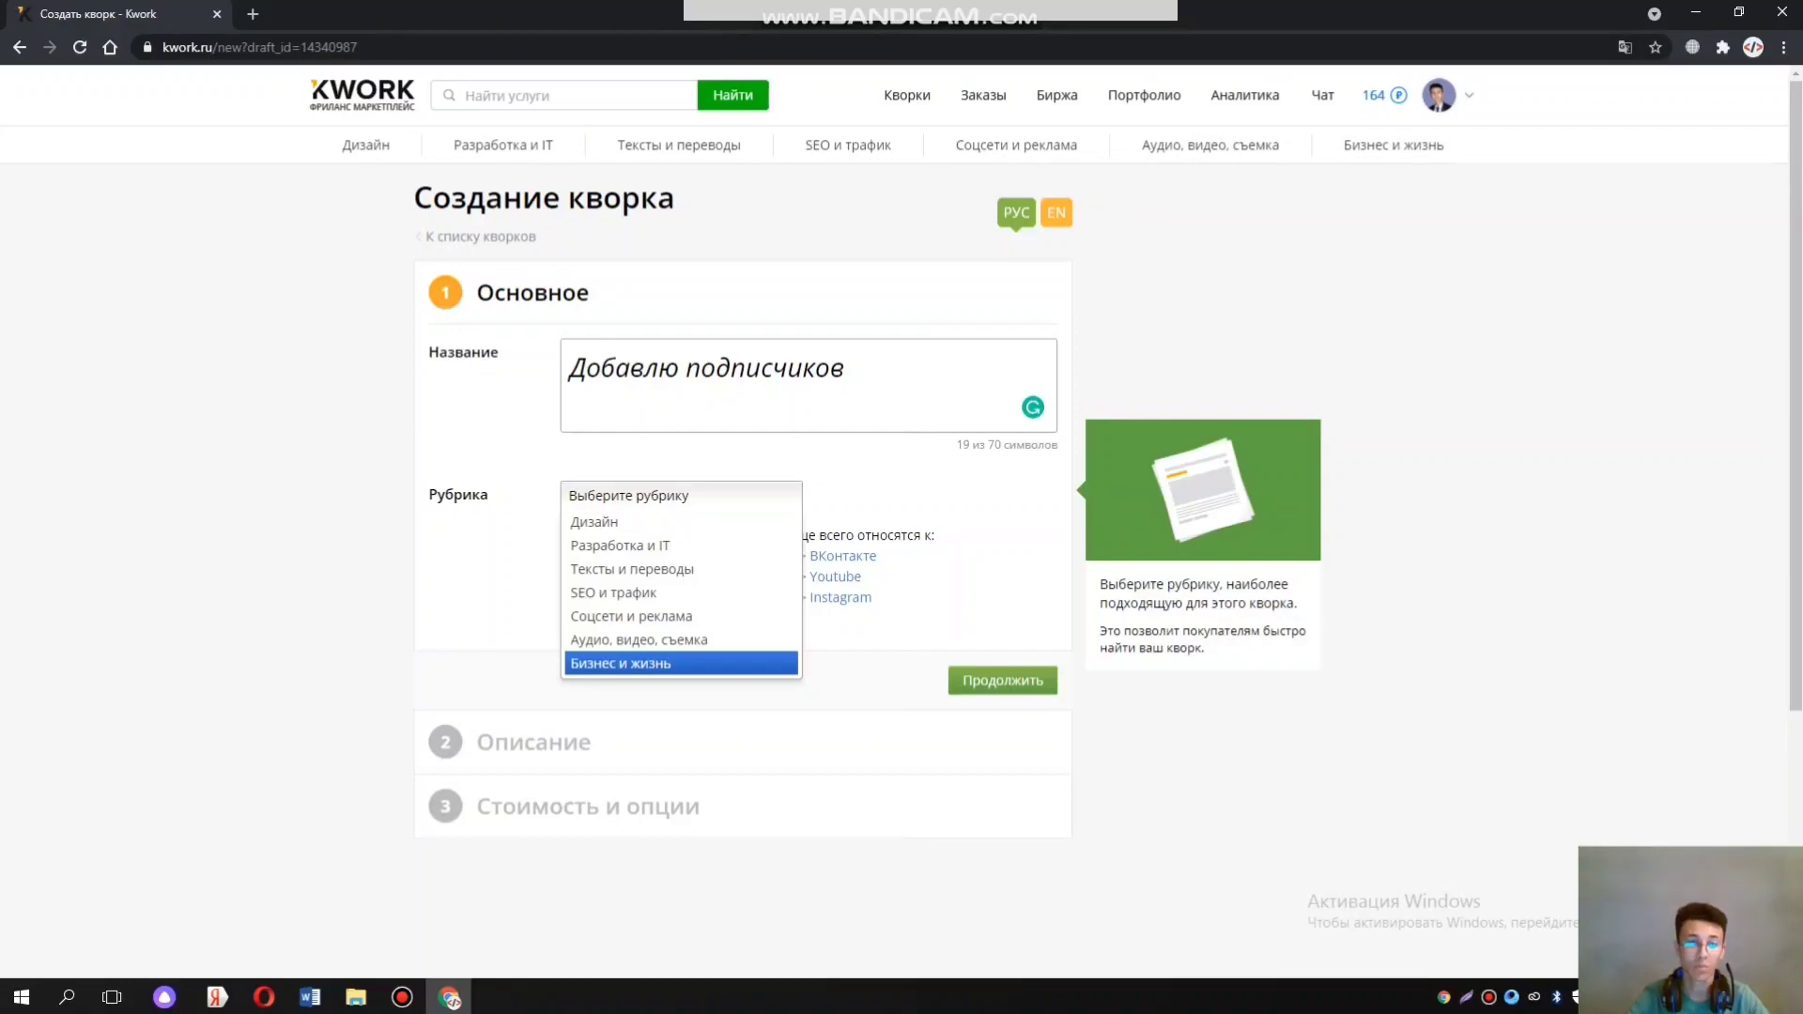
pyautogui.press('Up')
pyautogui.press('Up')
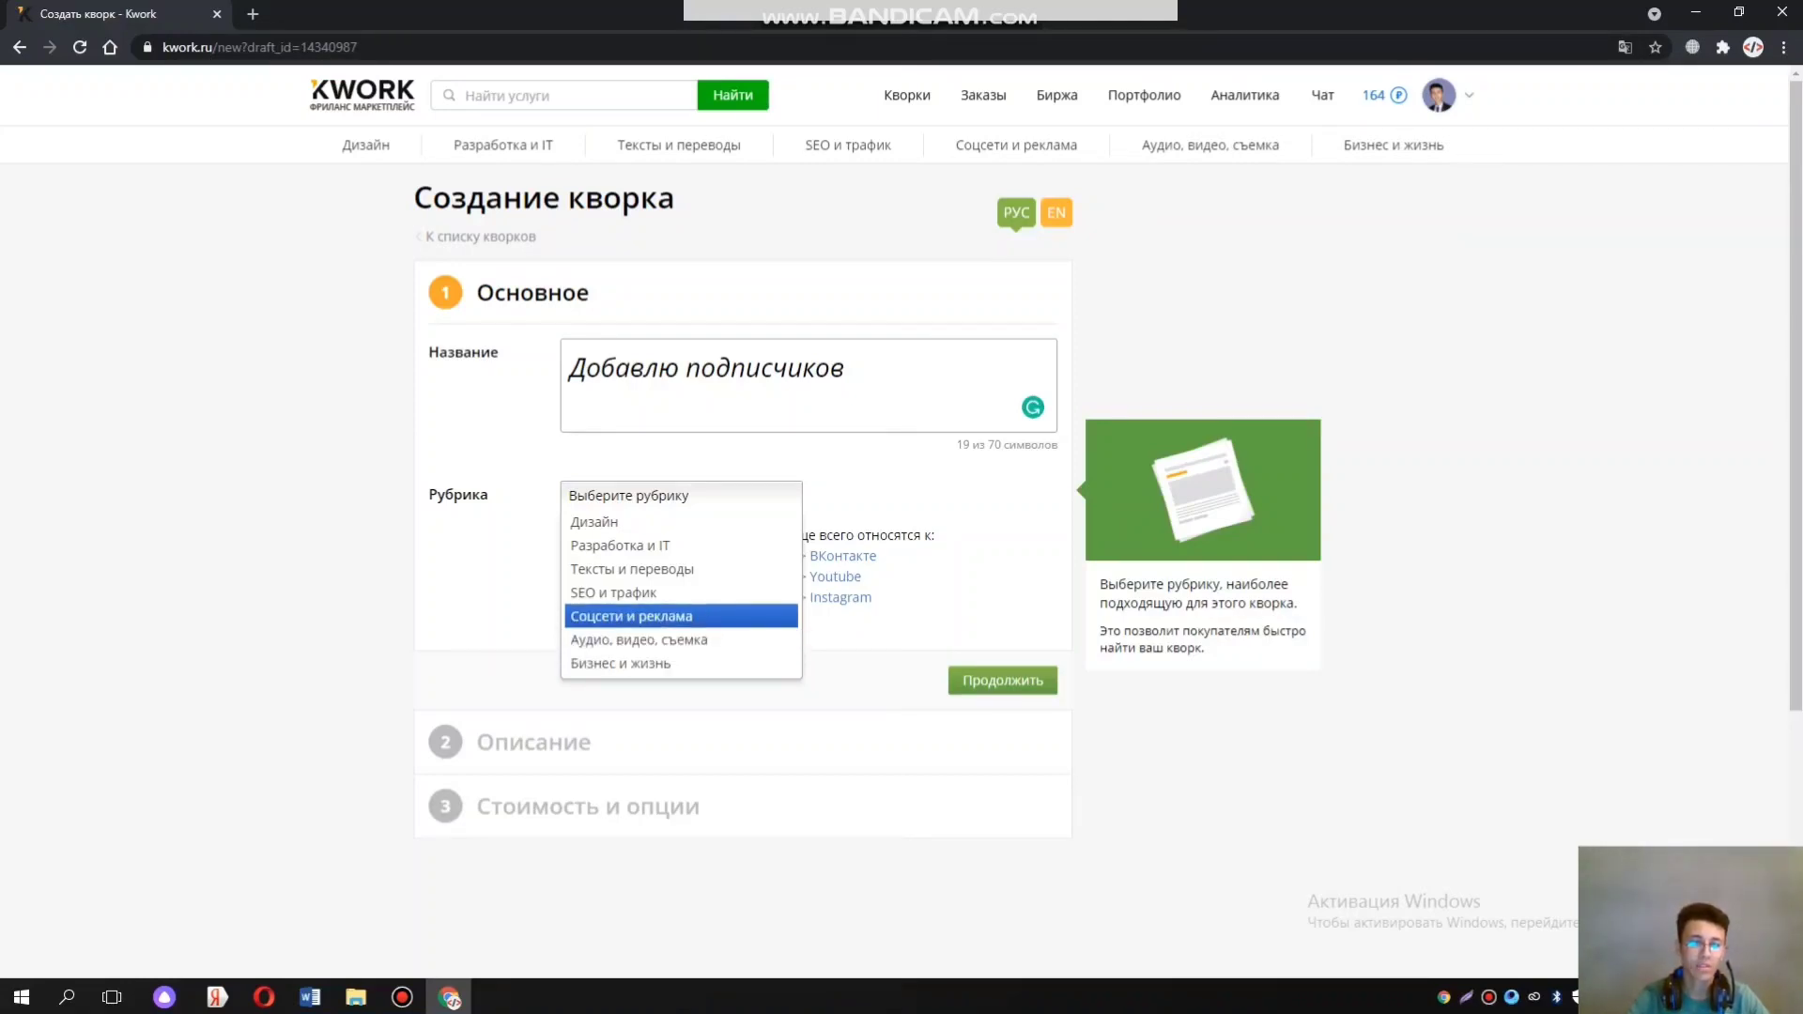
pyautogui.press('Return')
pyautogui.click(808, 385)
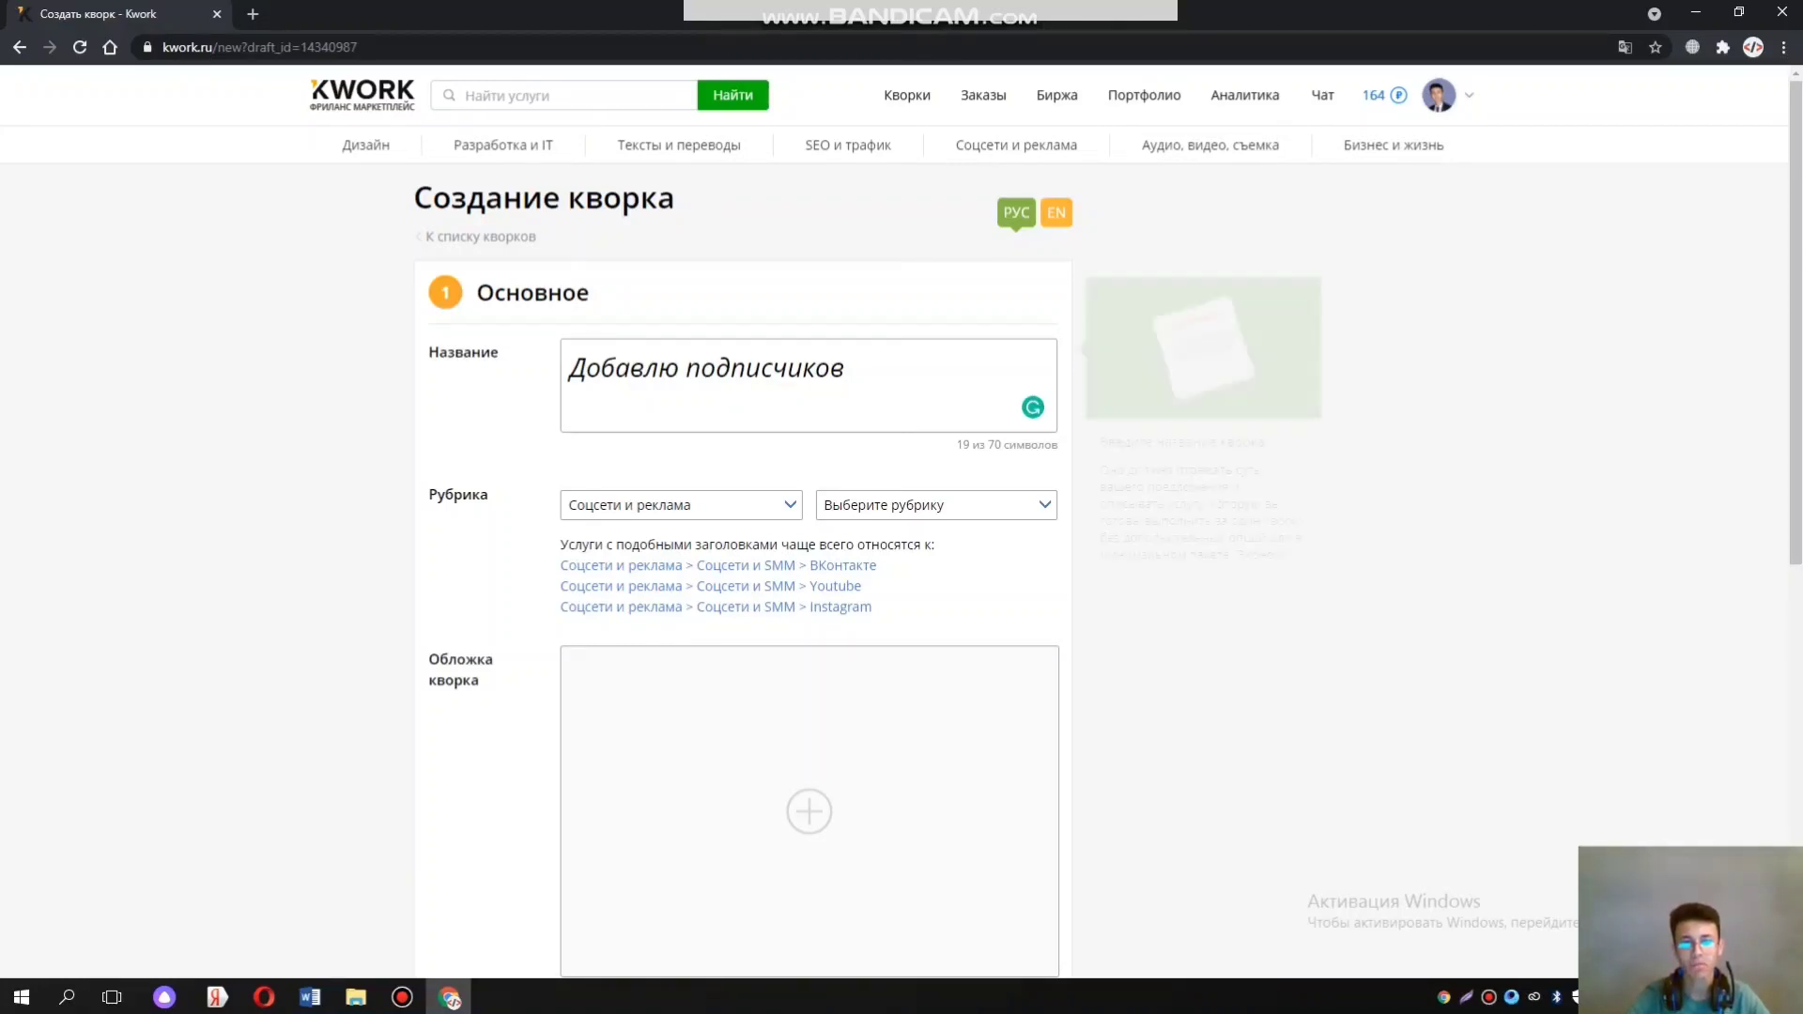
pyautogui.press('Tab')
# Switch the second Рубрика dropdown from Реклама и PR to Соцсети и SMM
pyautogui.click(936, 506)
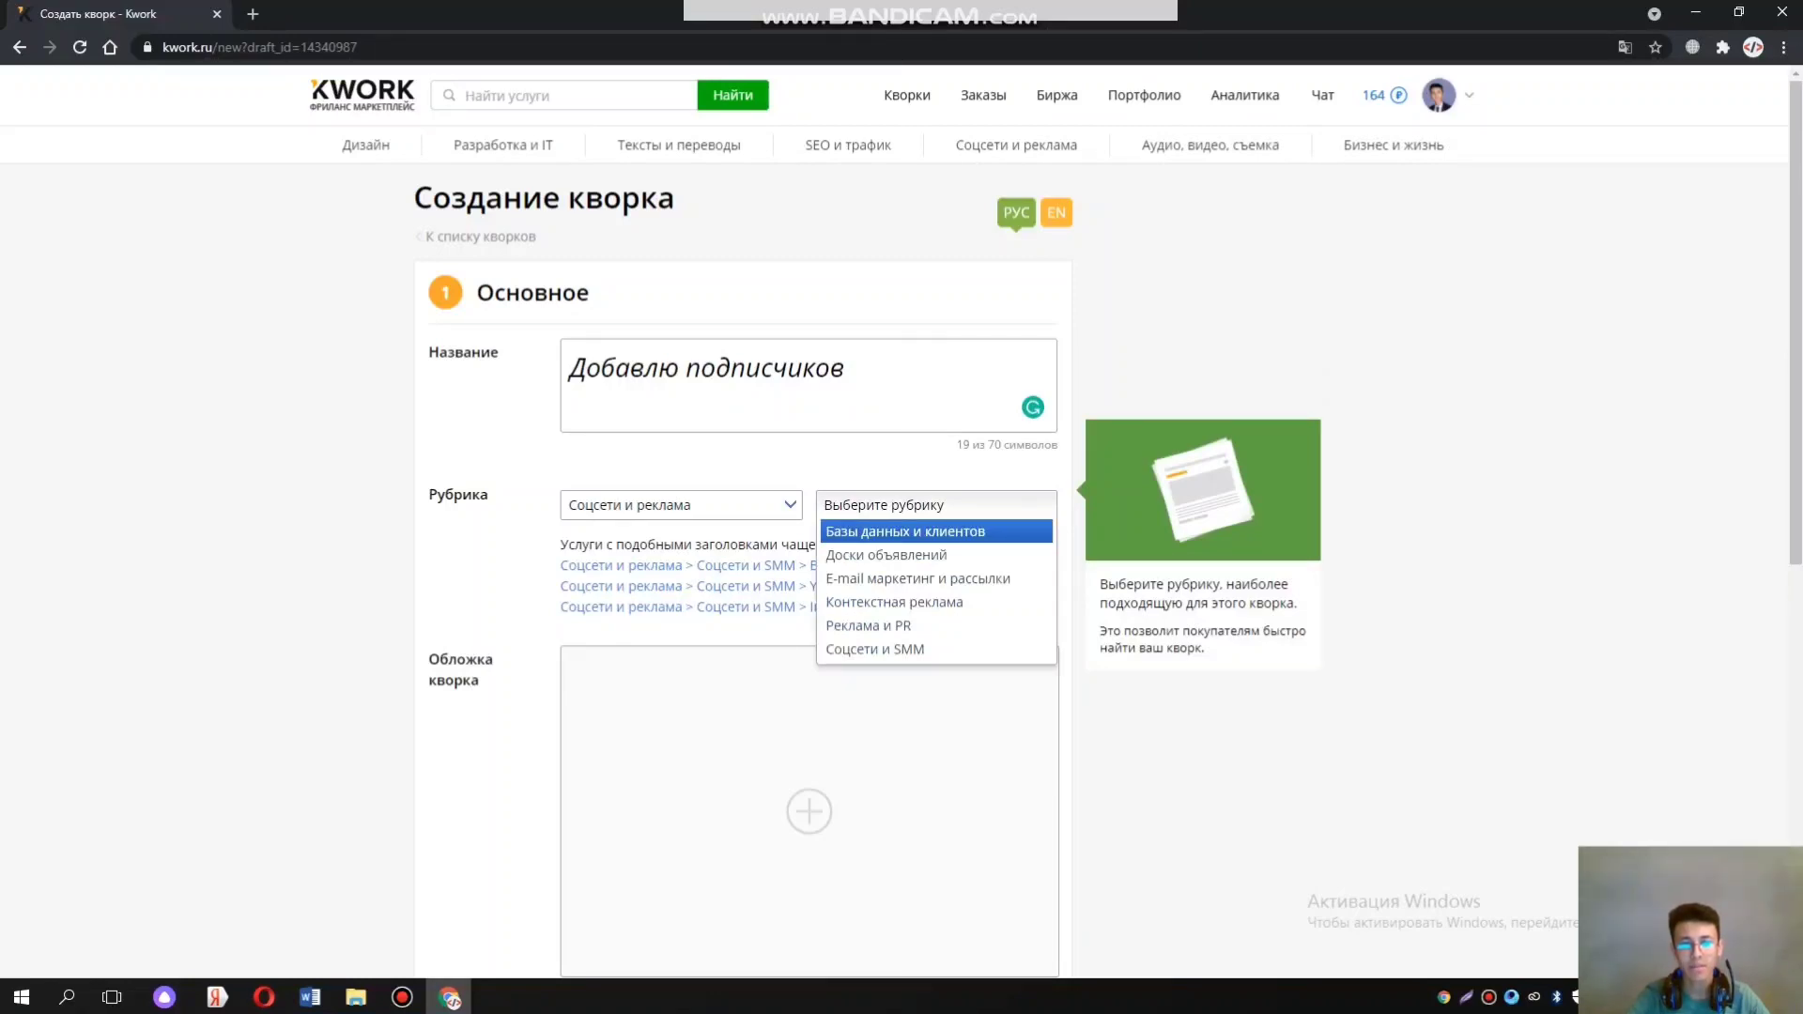
pyautogui.press('Down')
pyautogui.press('Down')
pyautogui.press('Down')
pyautogui.press('Down')
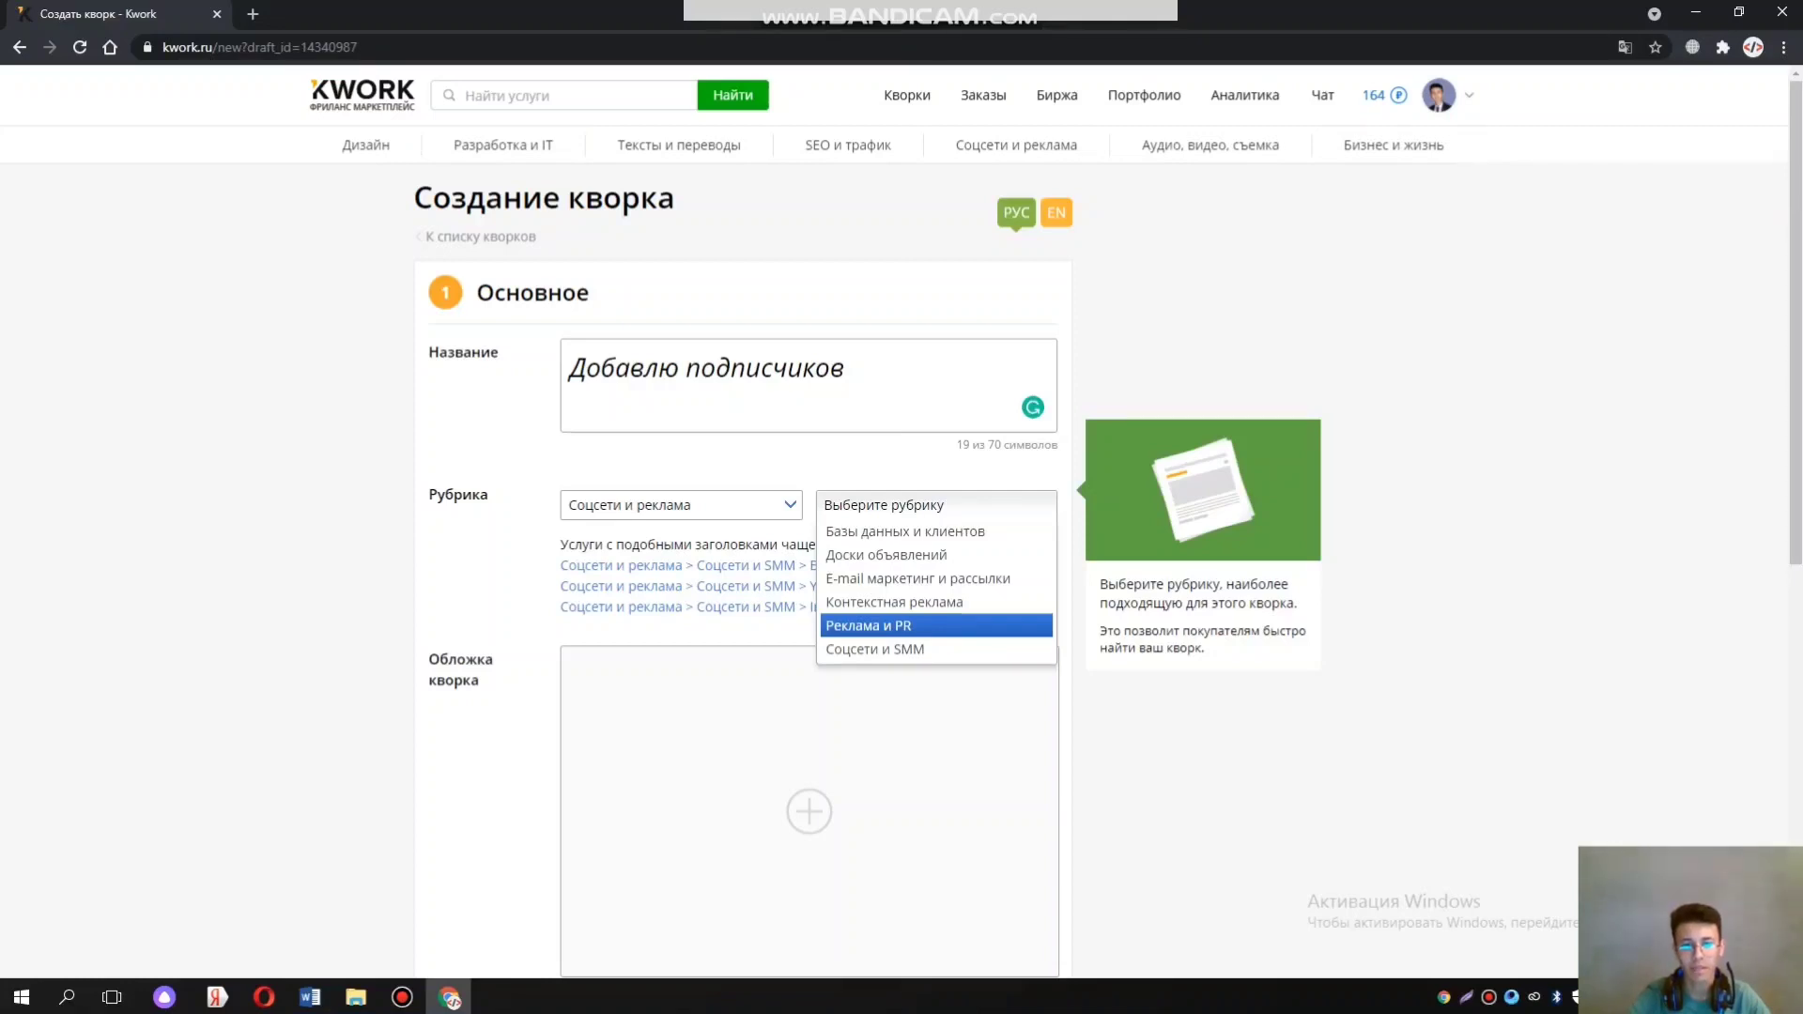
pyautogui.click(901, 626)
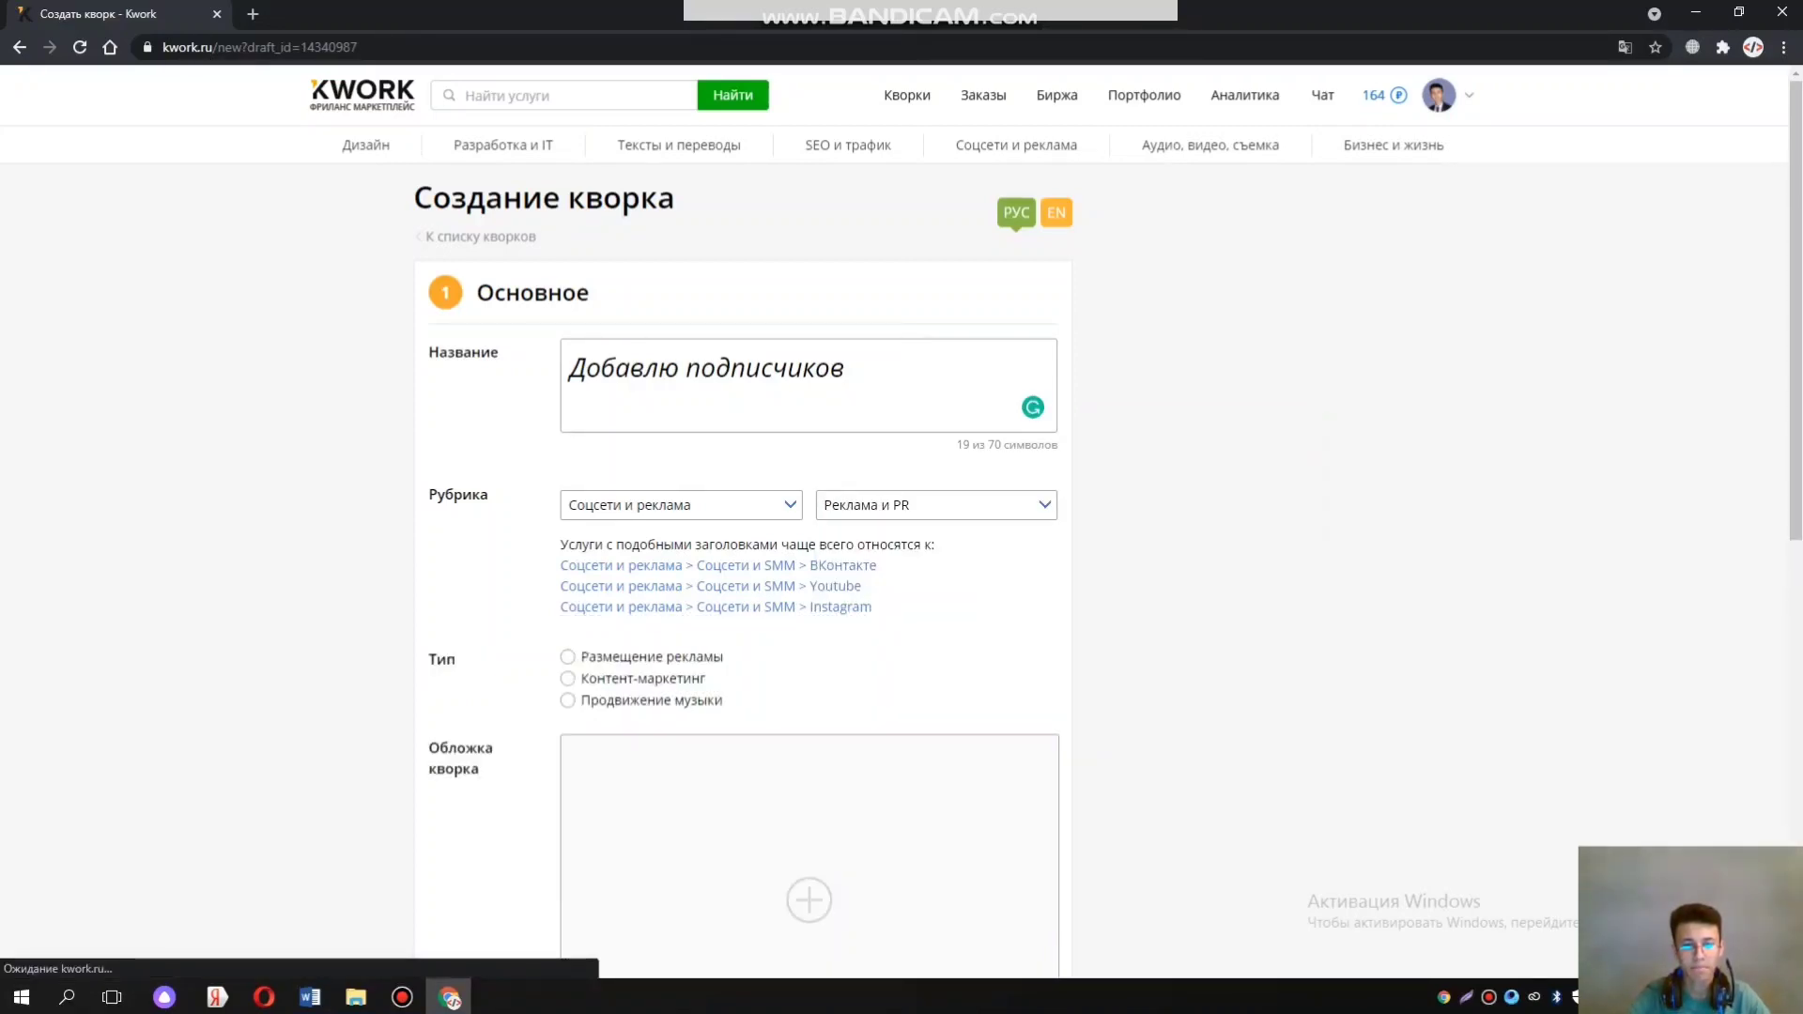
pyautogui.click(936, 505)
pyautogui.click(901, 649)
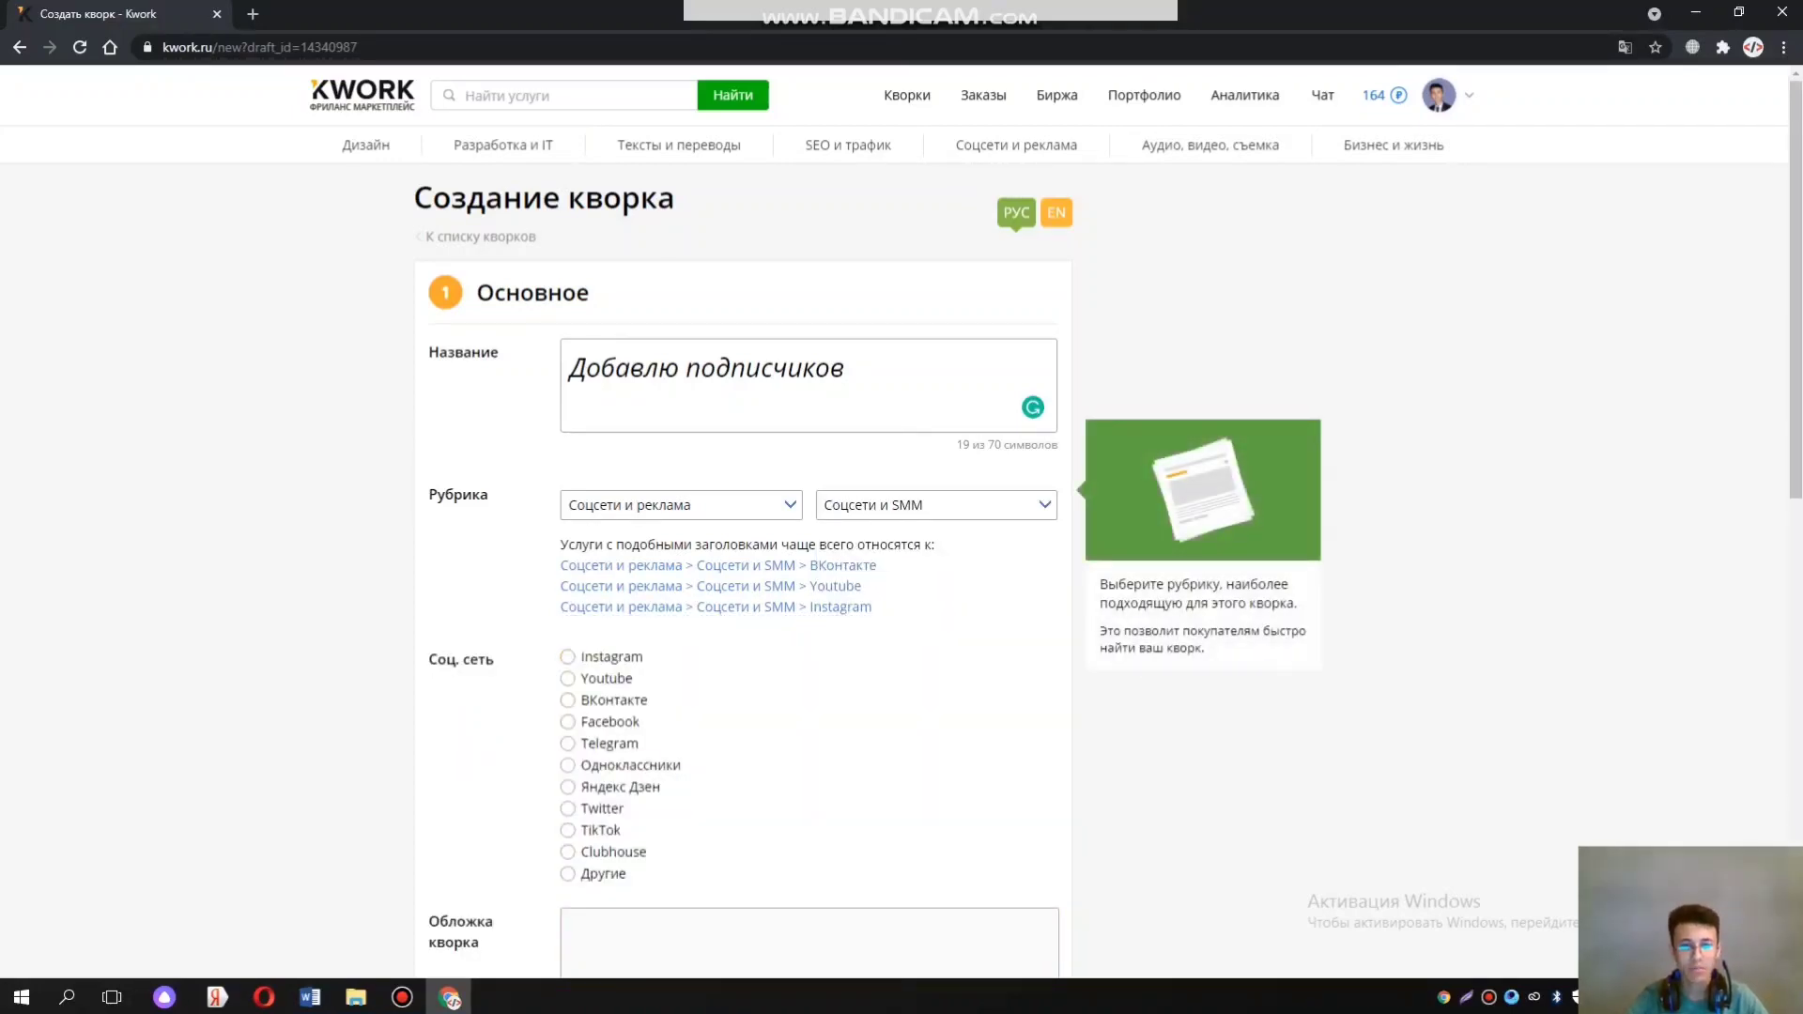
pyautogui.hotkey('alt', 'Down')
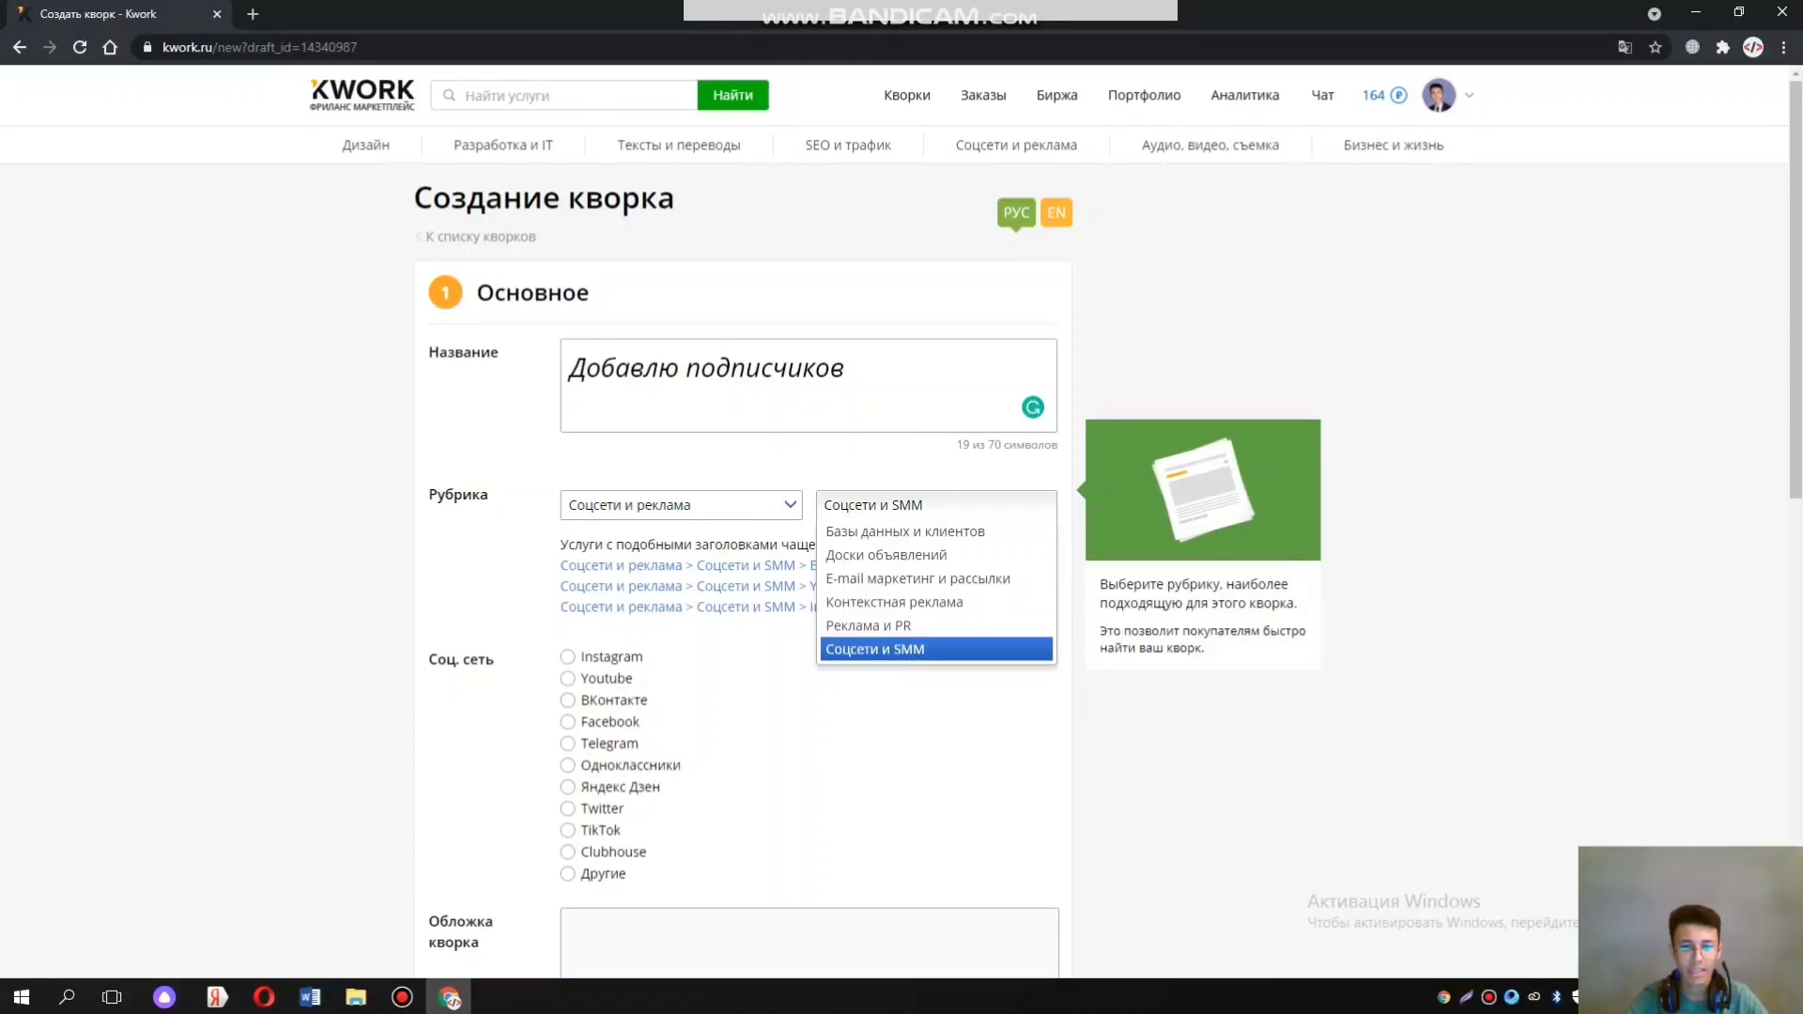
pyautogui.press('Up')
pyautogui.press('Up')
pyautogui.press('Down')
pyautogui.press('Down')
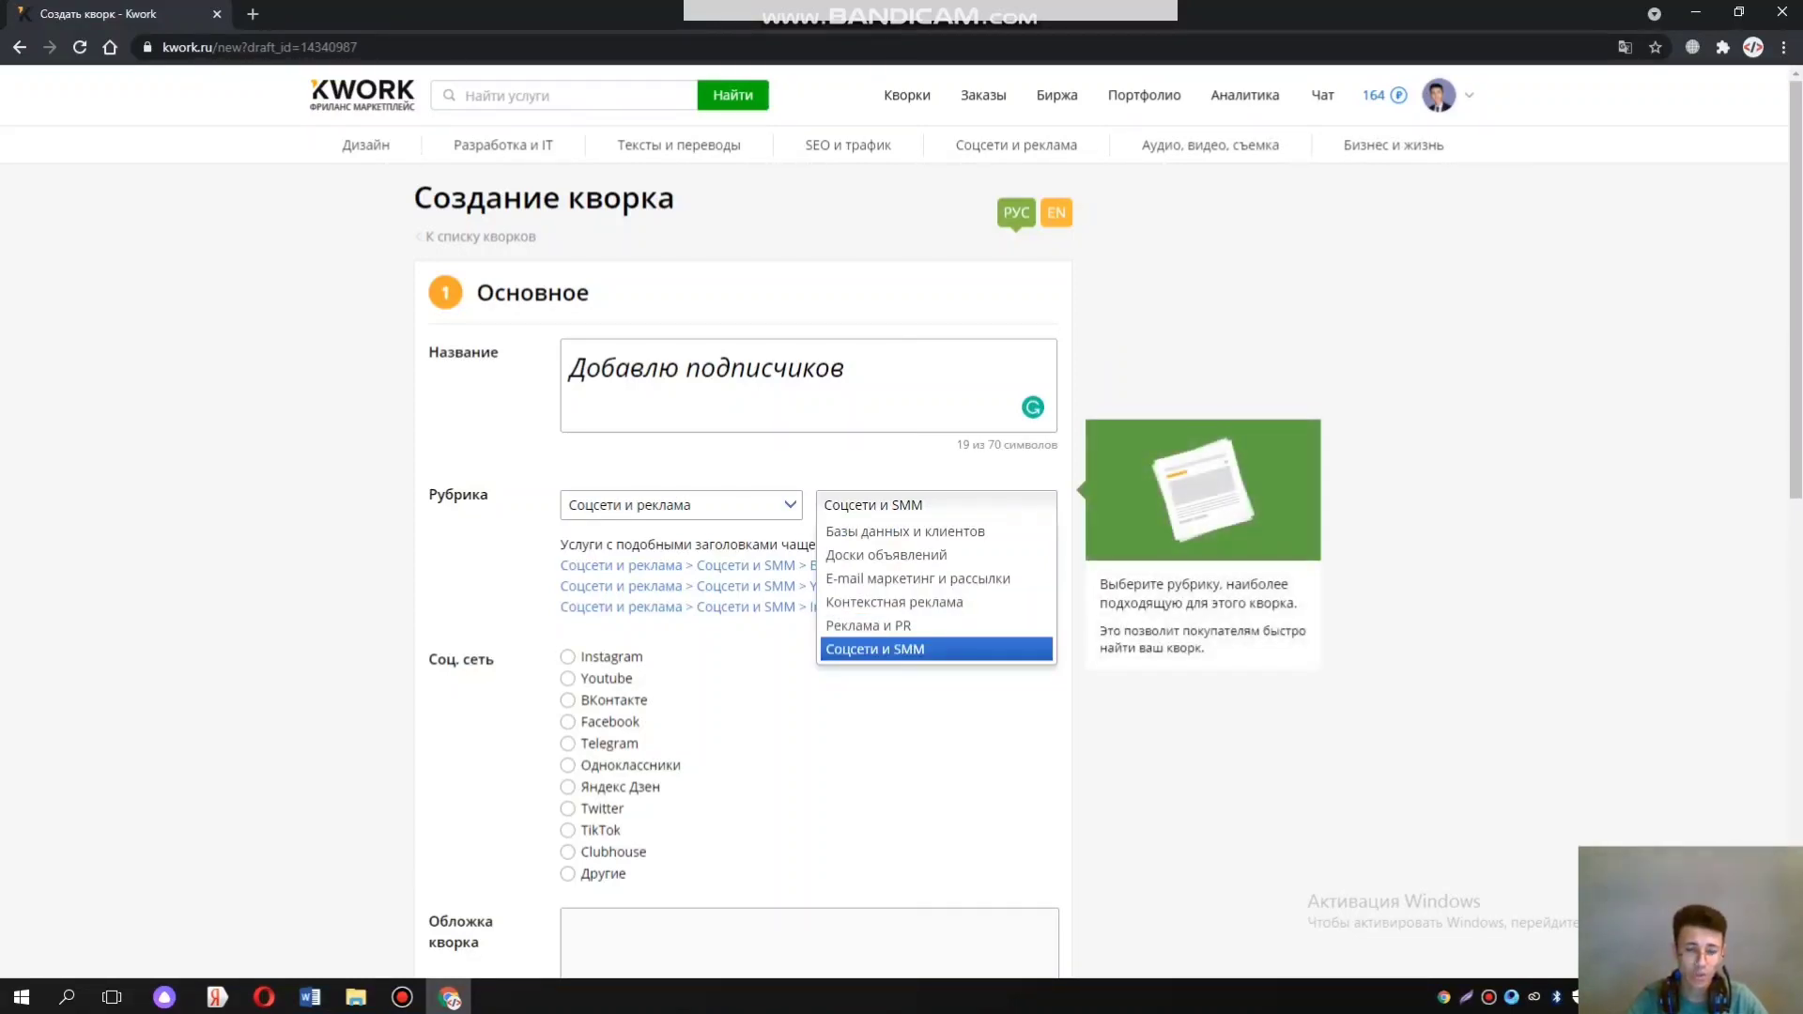
pyautogui.press('Up')
pyautogui.press('Down')
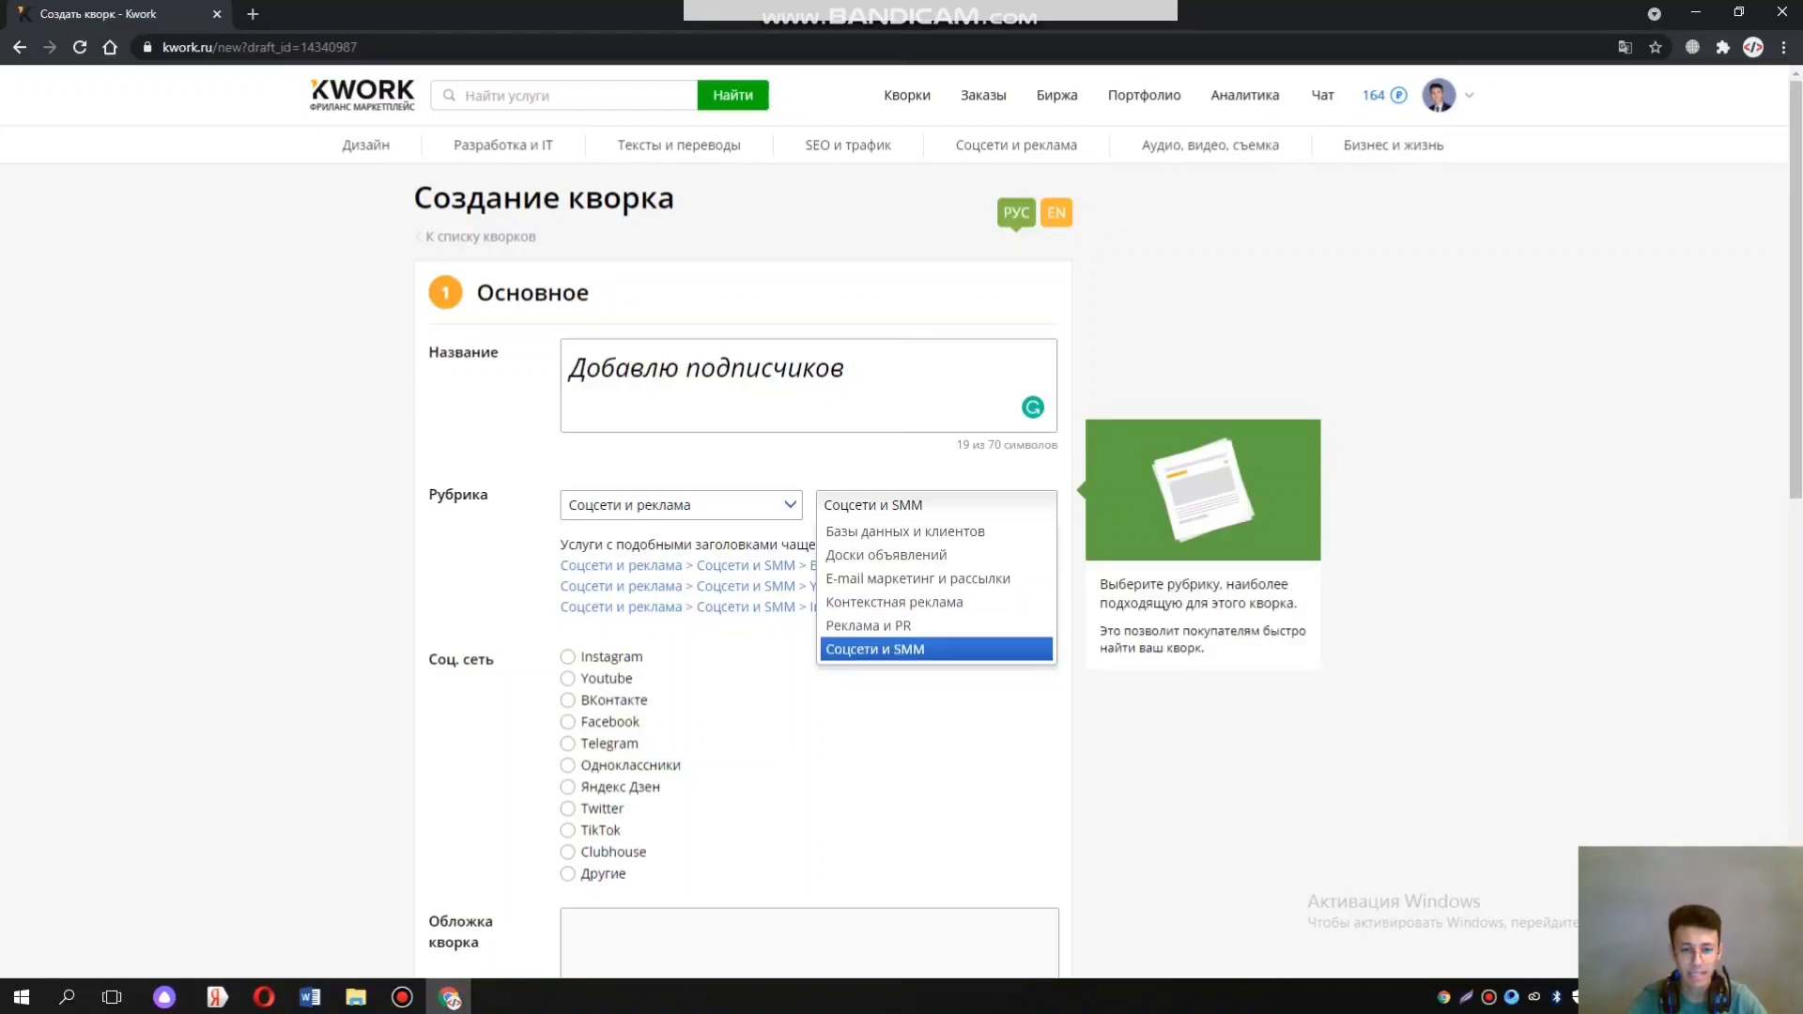
pyautogui.press('Return')
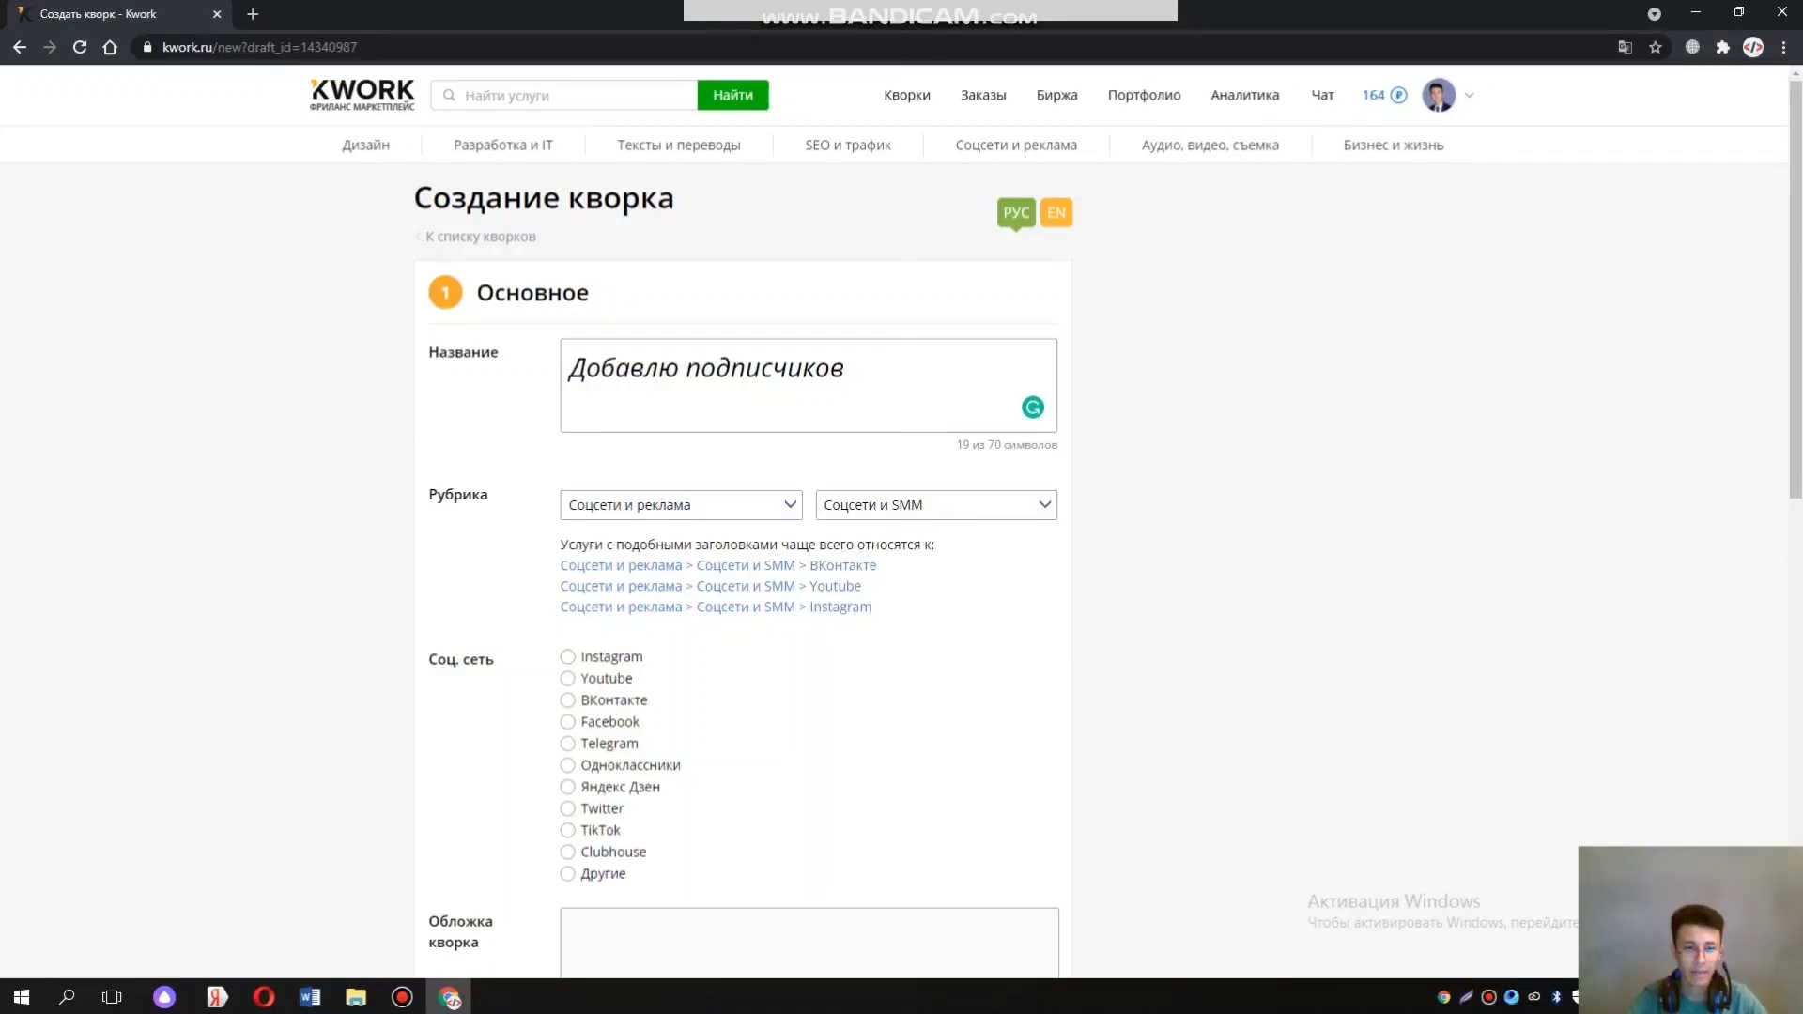
# Choose Telegram as the social network and Подписчики as the service type, acknowledging the unsubscribe notice
pyautogui.click(568, 744)
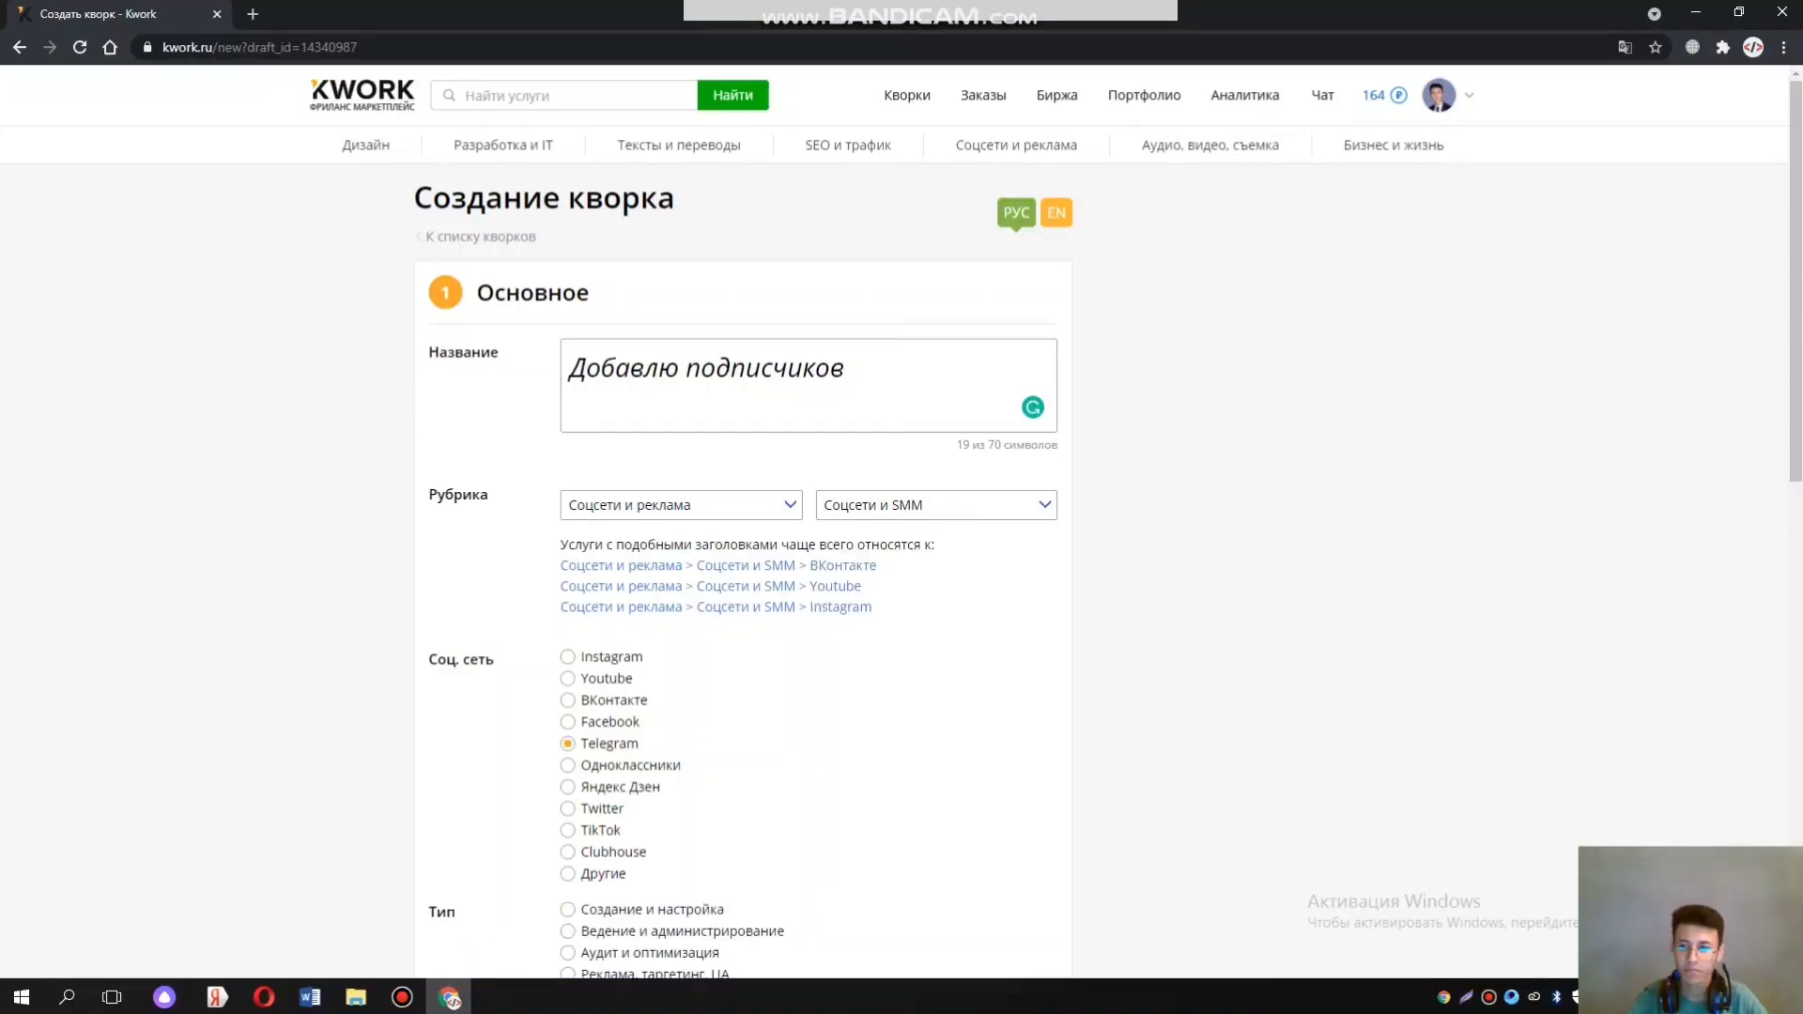
pyautogui.scroll(-4, 901, 522)
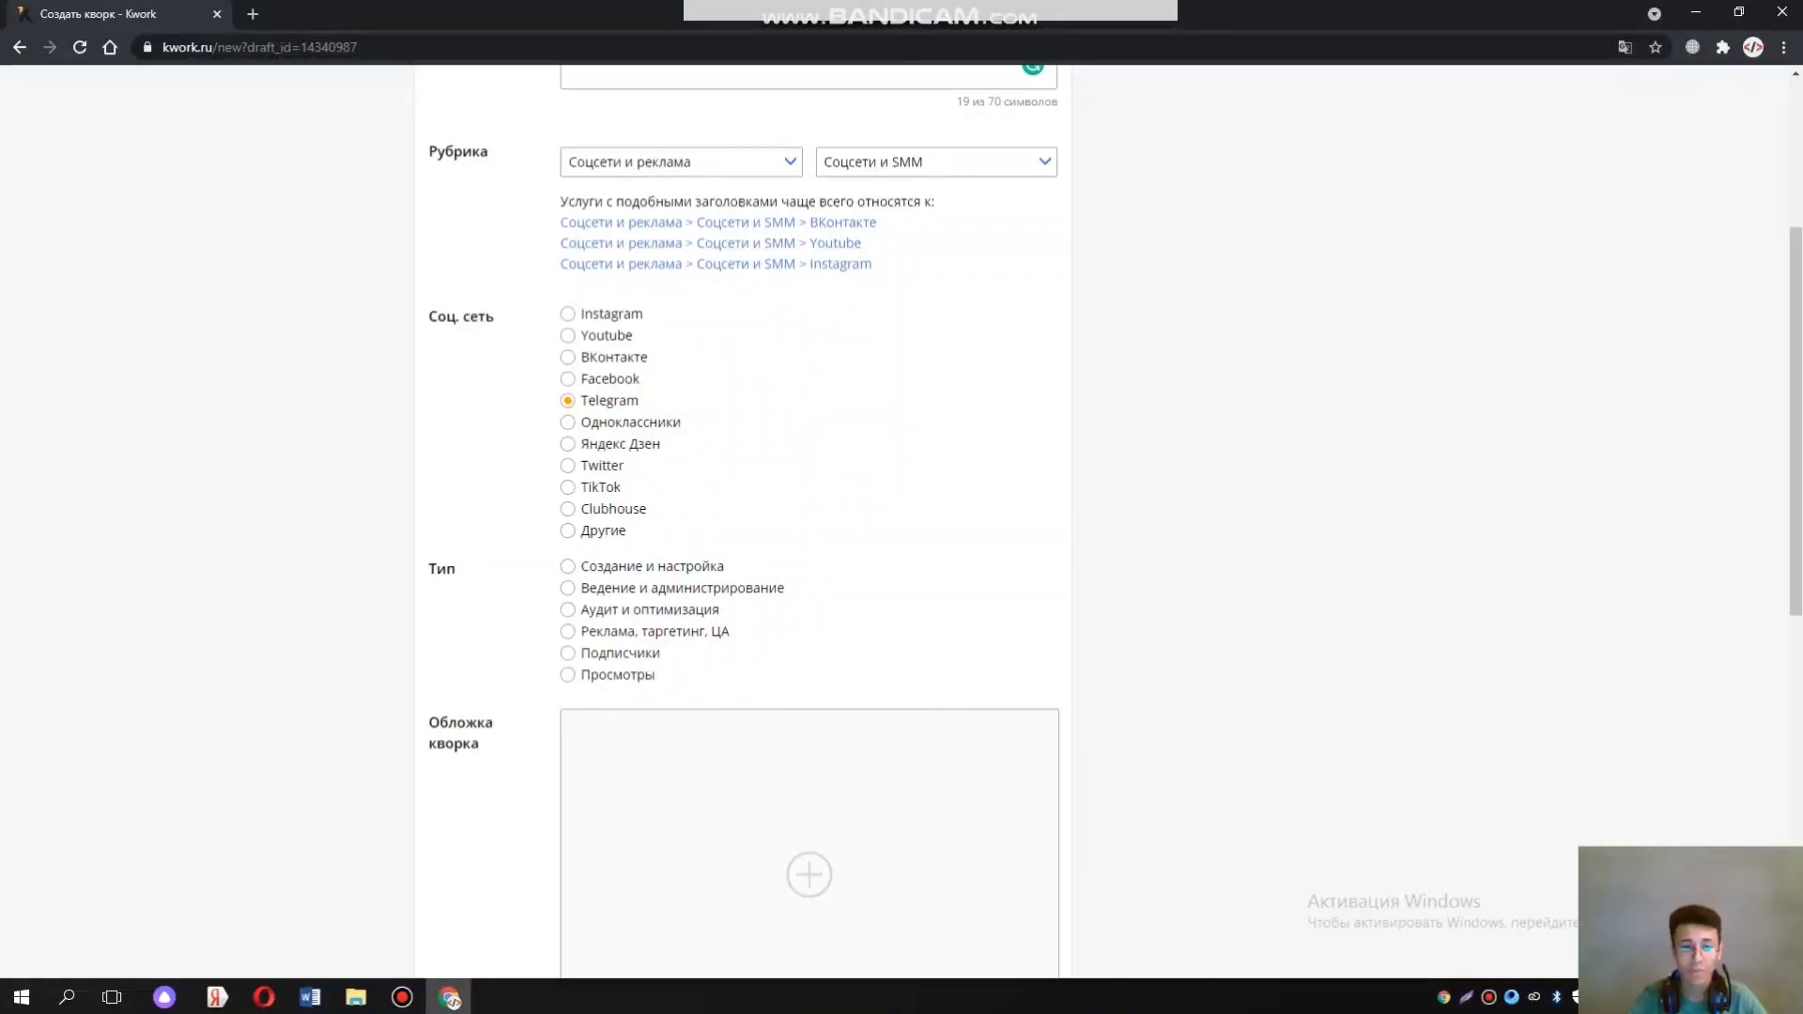
pyautogui.click(601, 654)
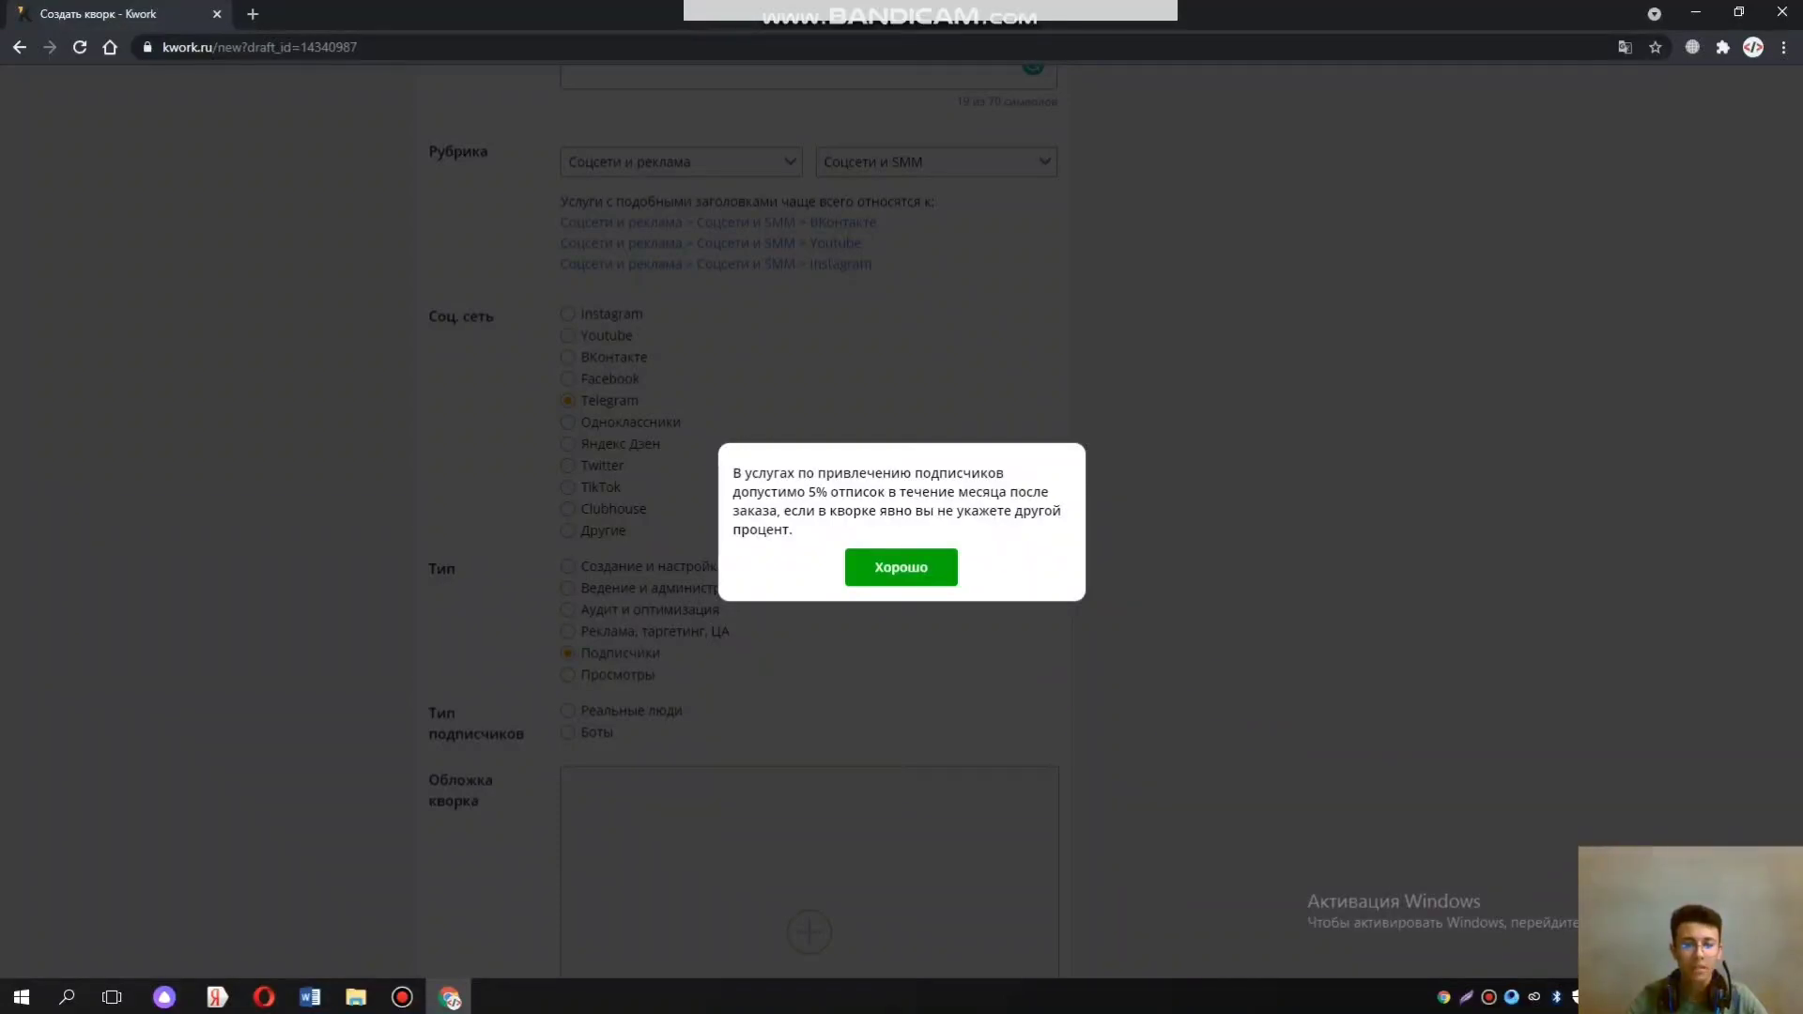
pyautogui.click(902, 567)
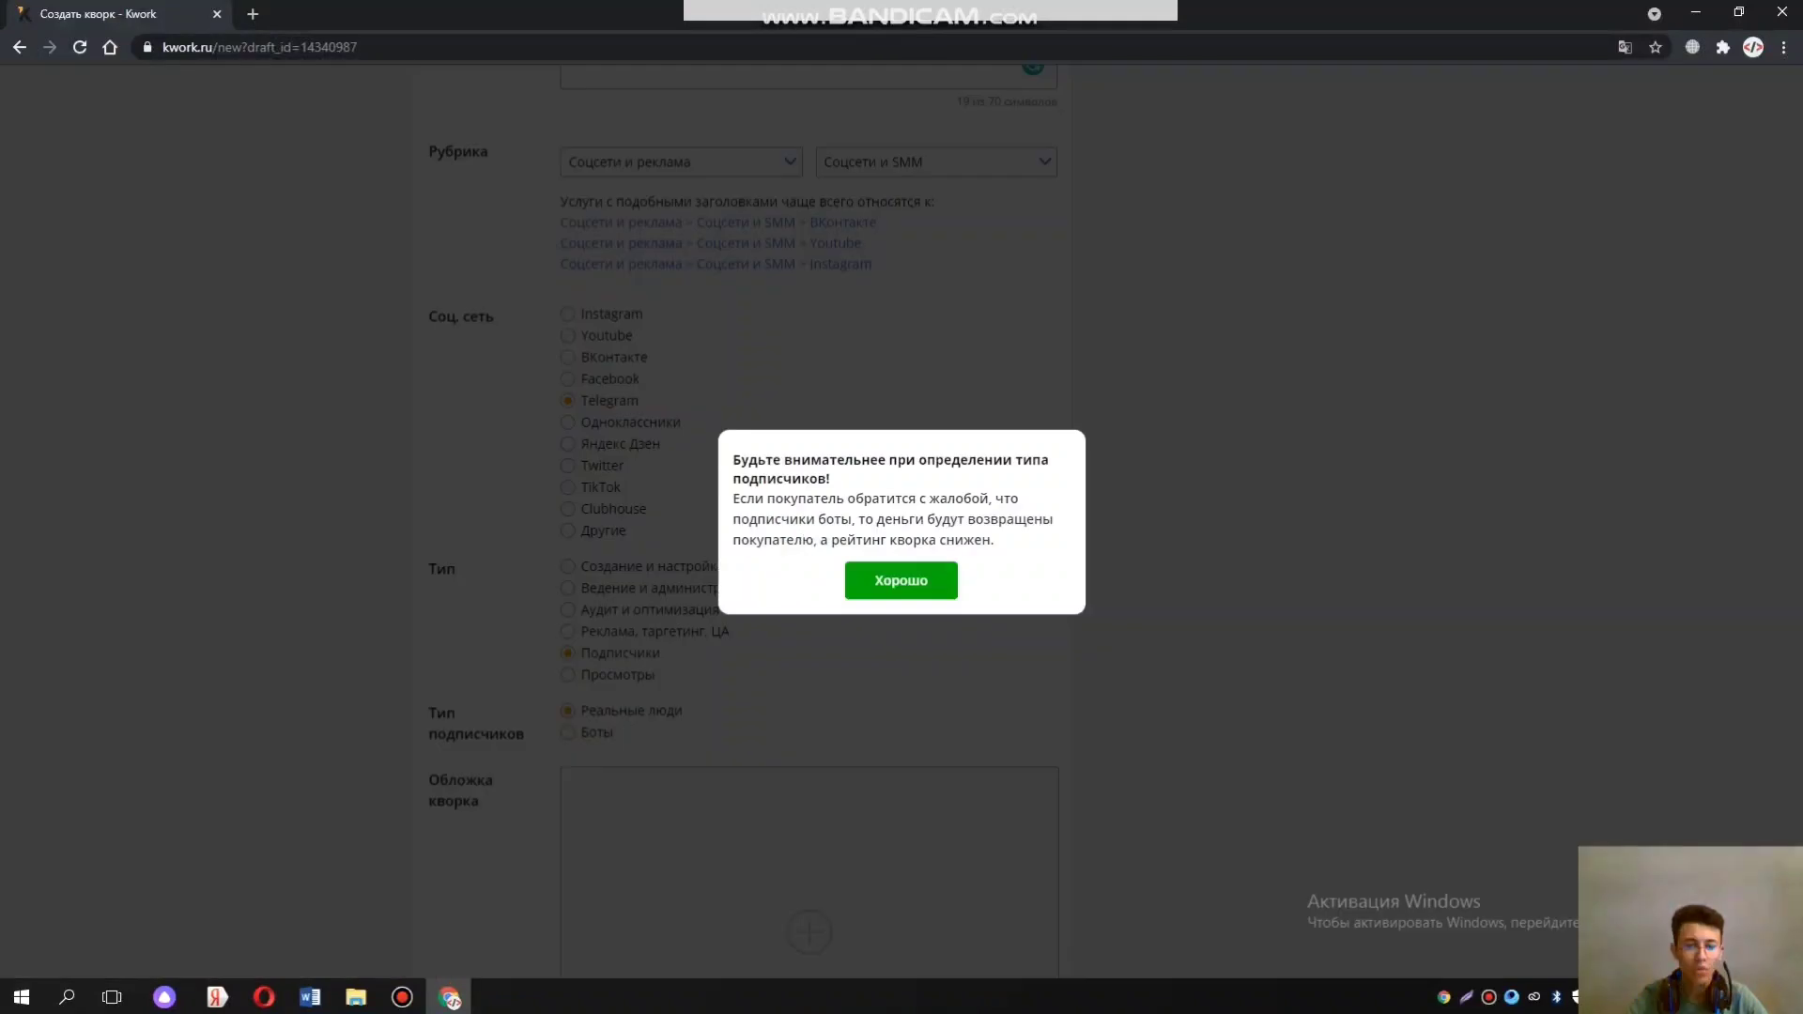
# Set the subscriber type to Реальные люди and acknowledge the bot-subscriber warning
pyautogui.click(620, 711)
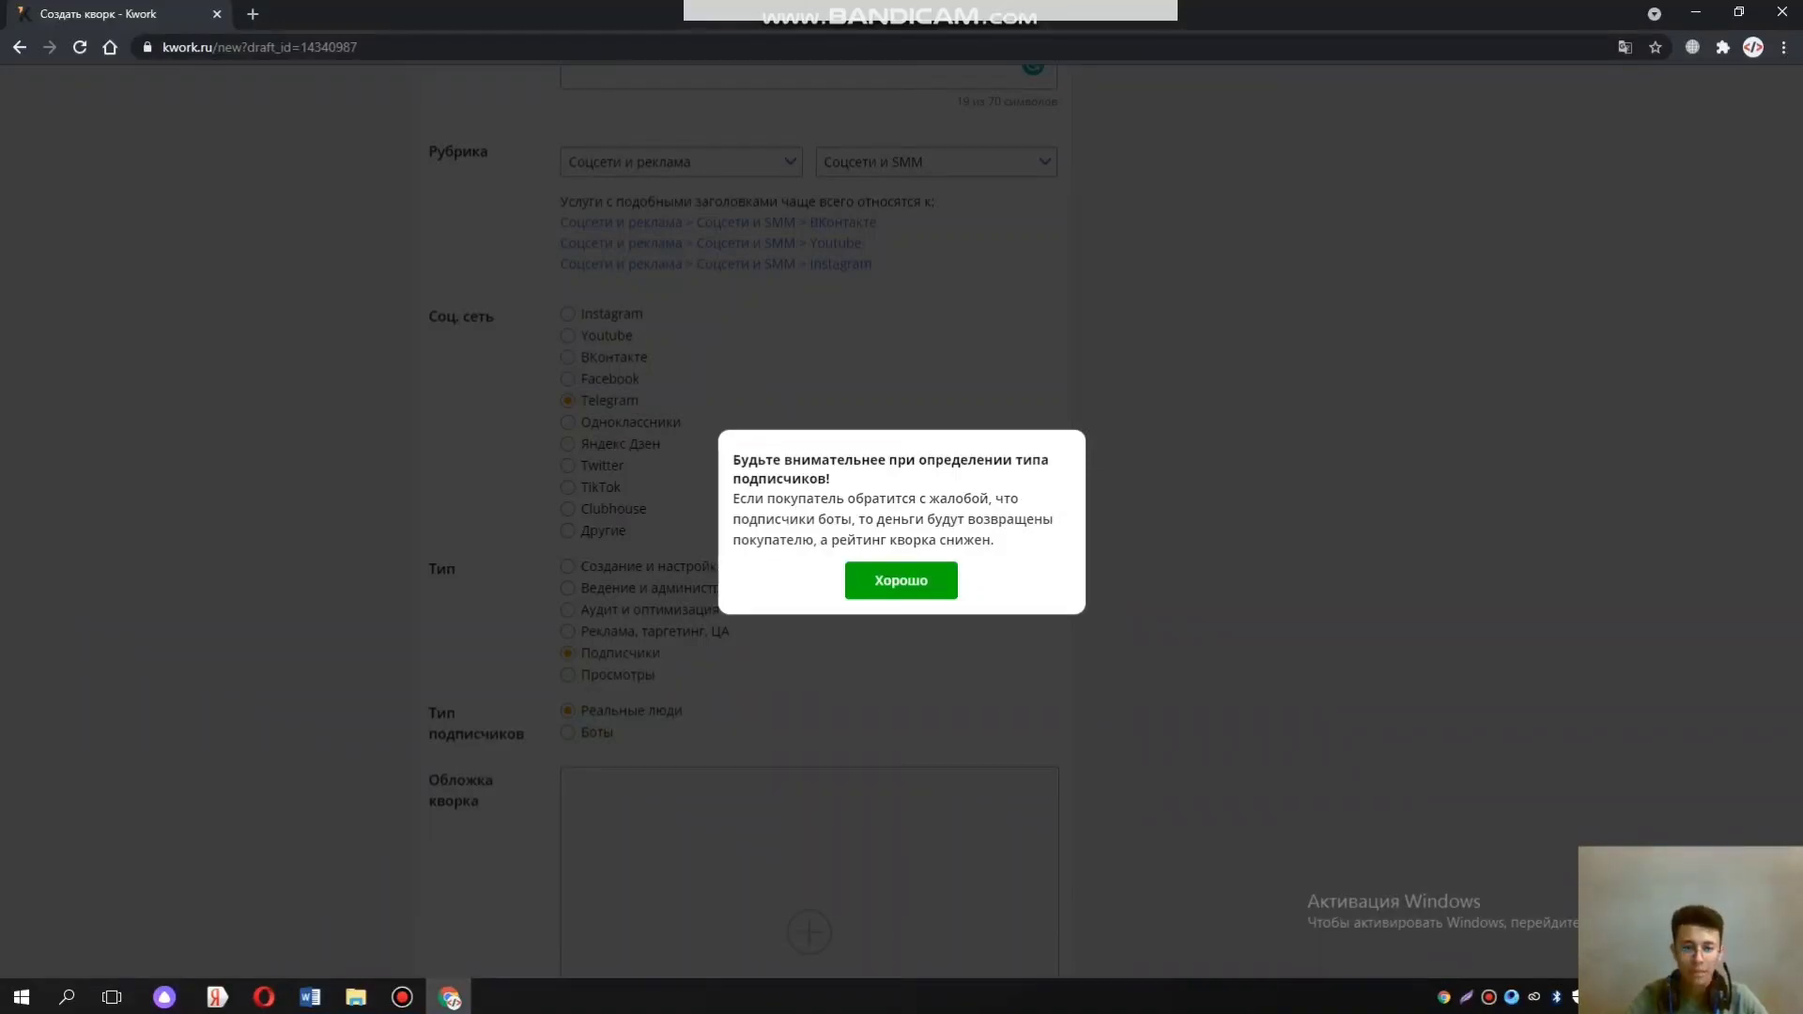
pyautogui.click(900, 580)
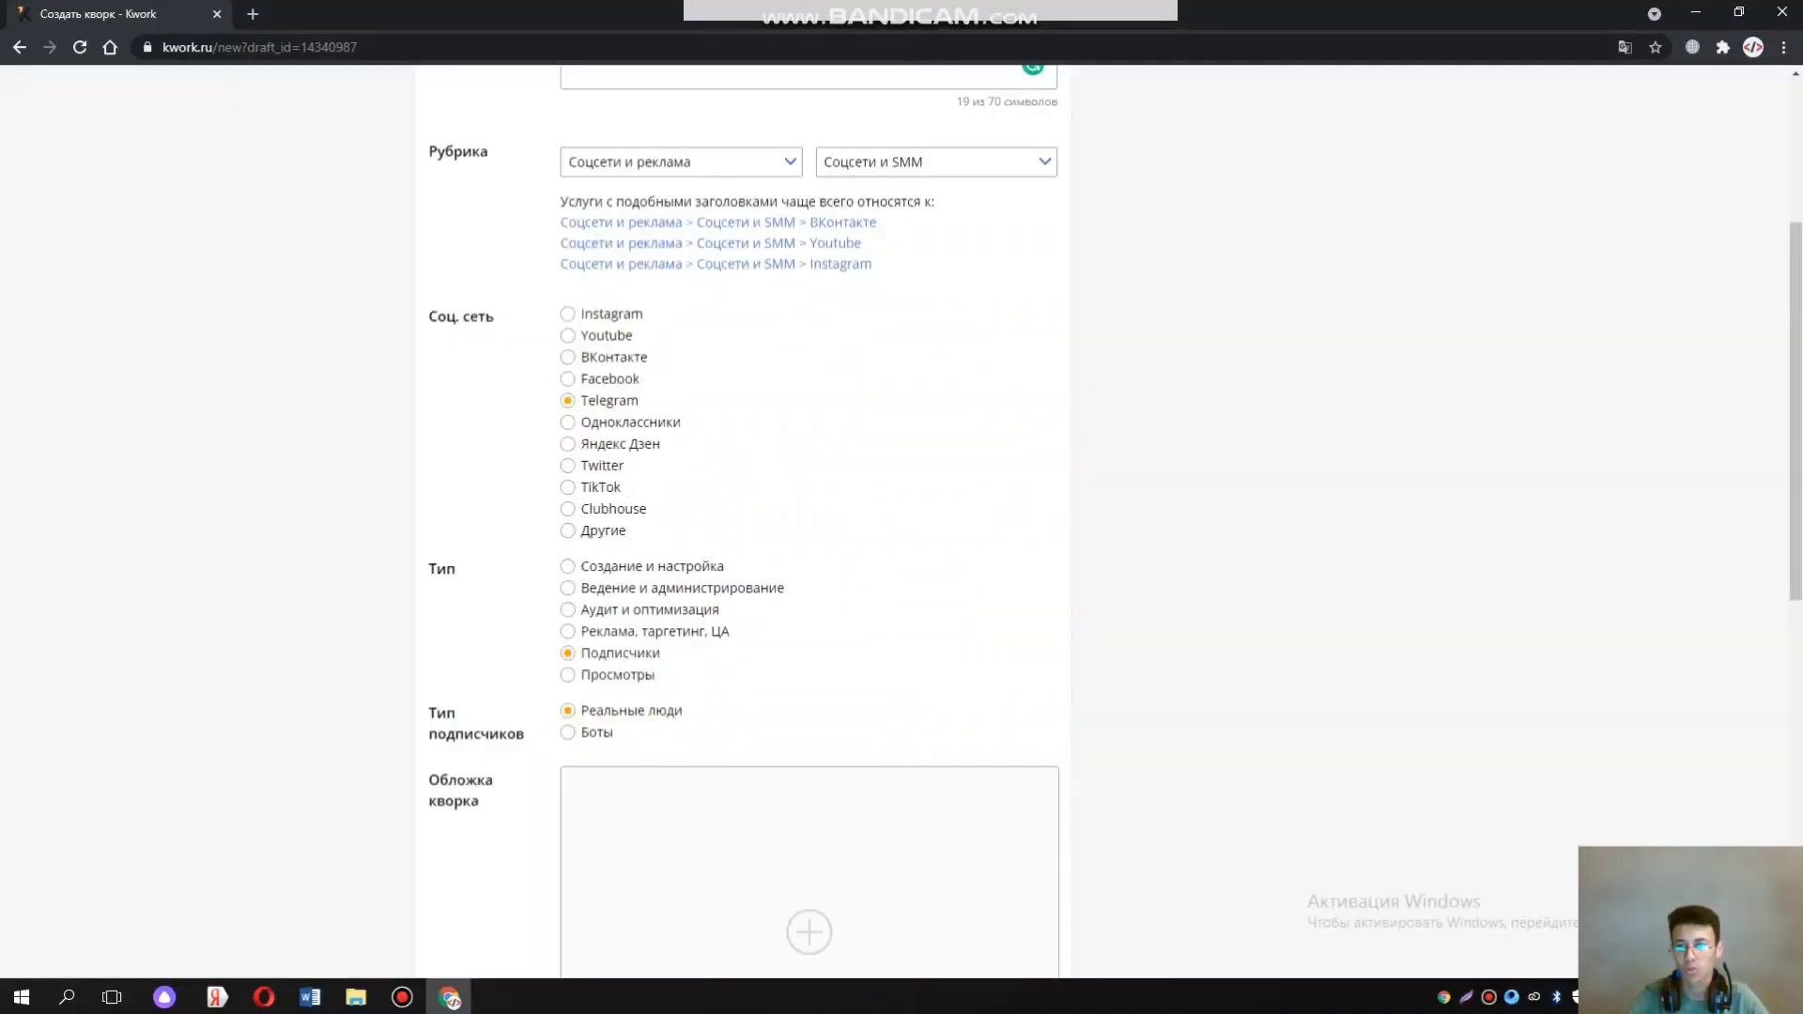
pyautogui.scroll(-6, 807, 470)
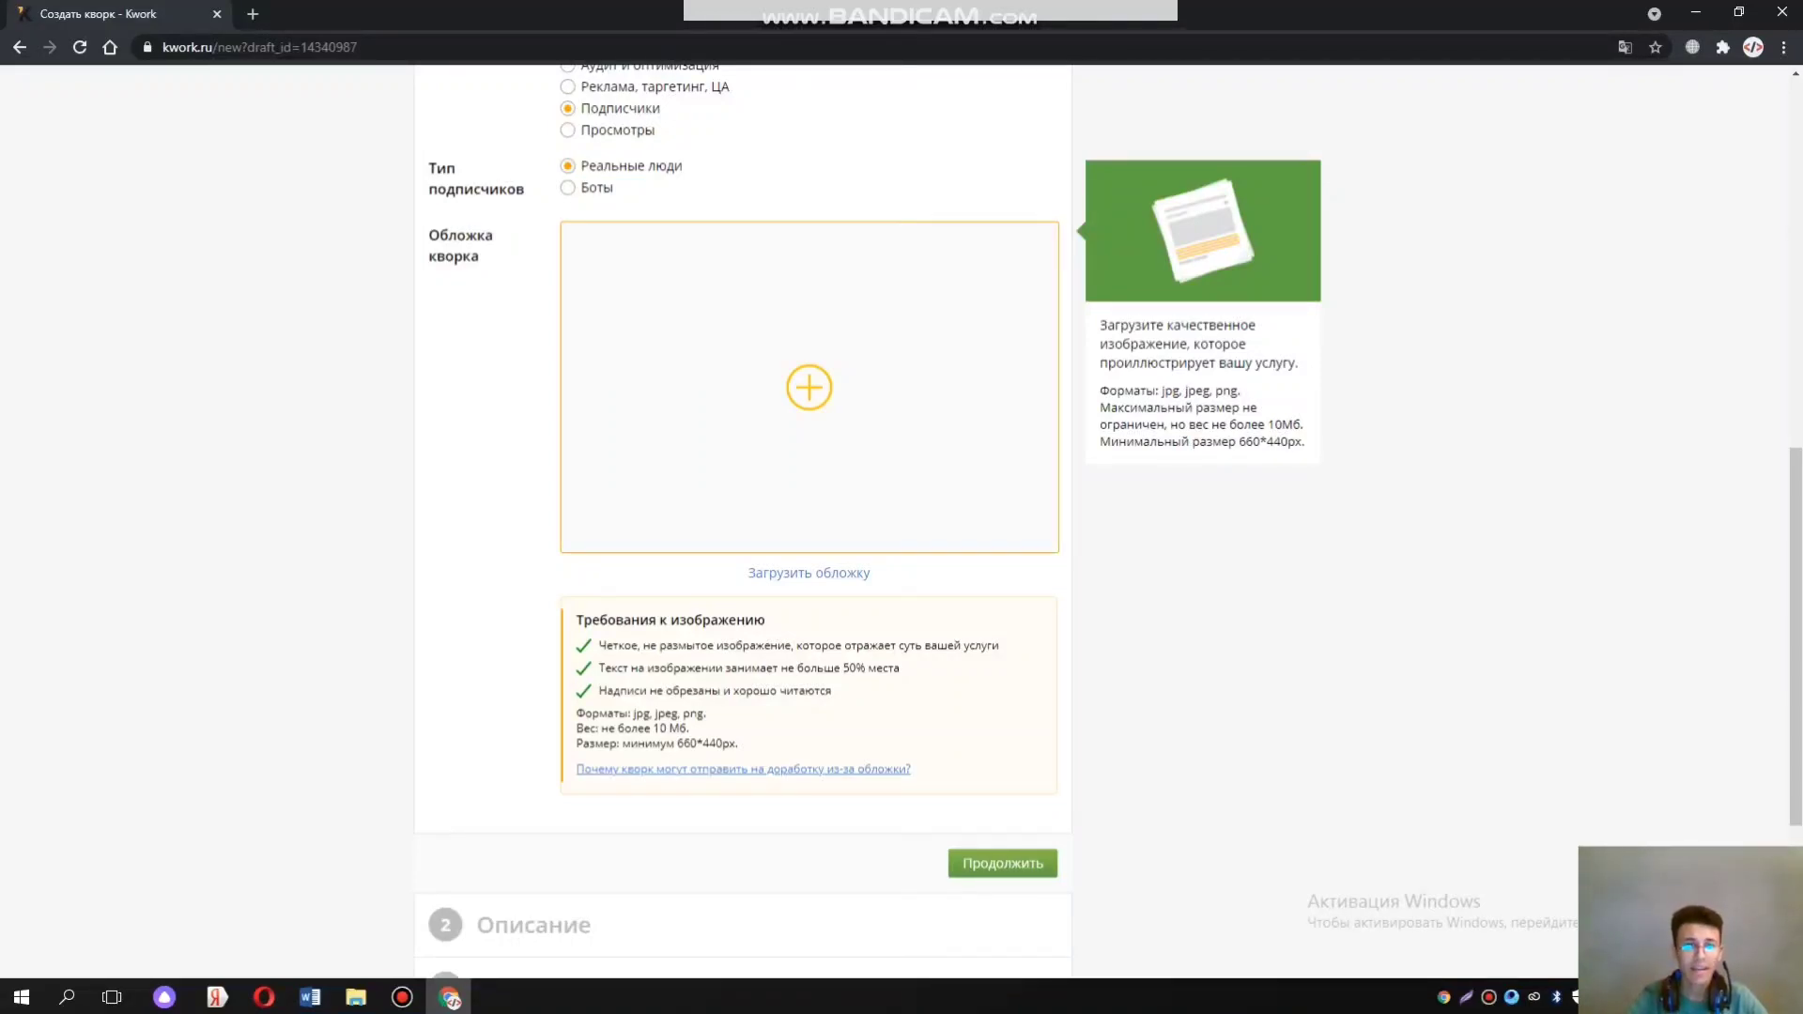
# Open a blank new browser tab beside the Kwork draft
pyautogui.click(252, 13)
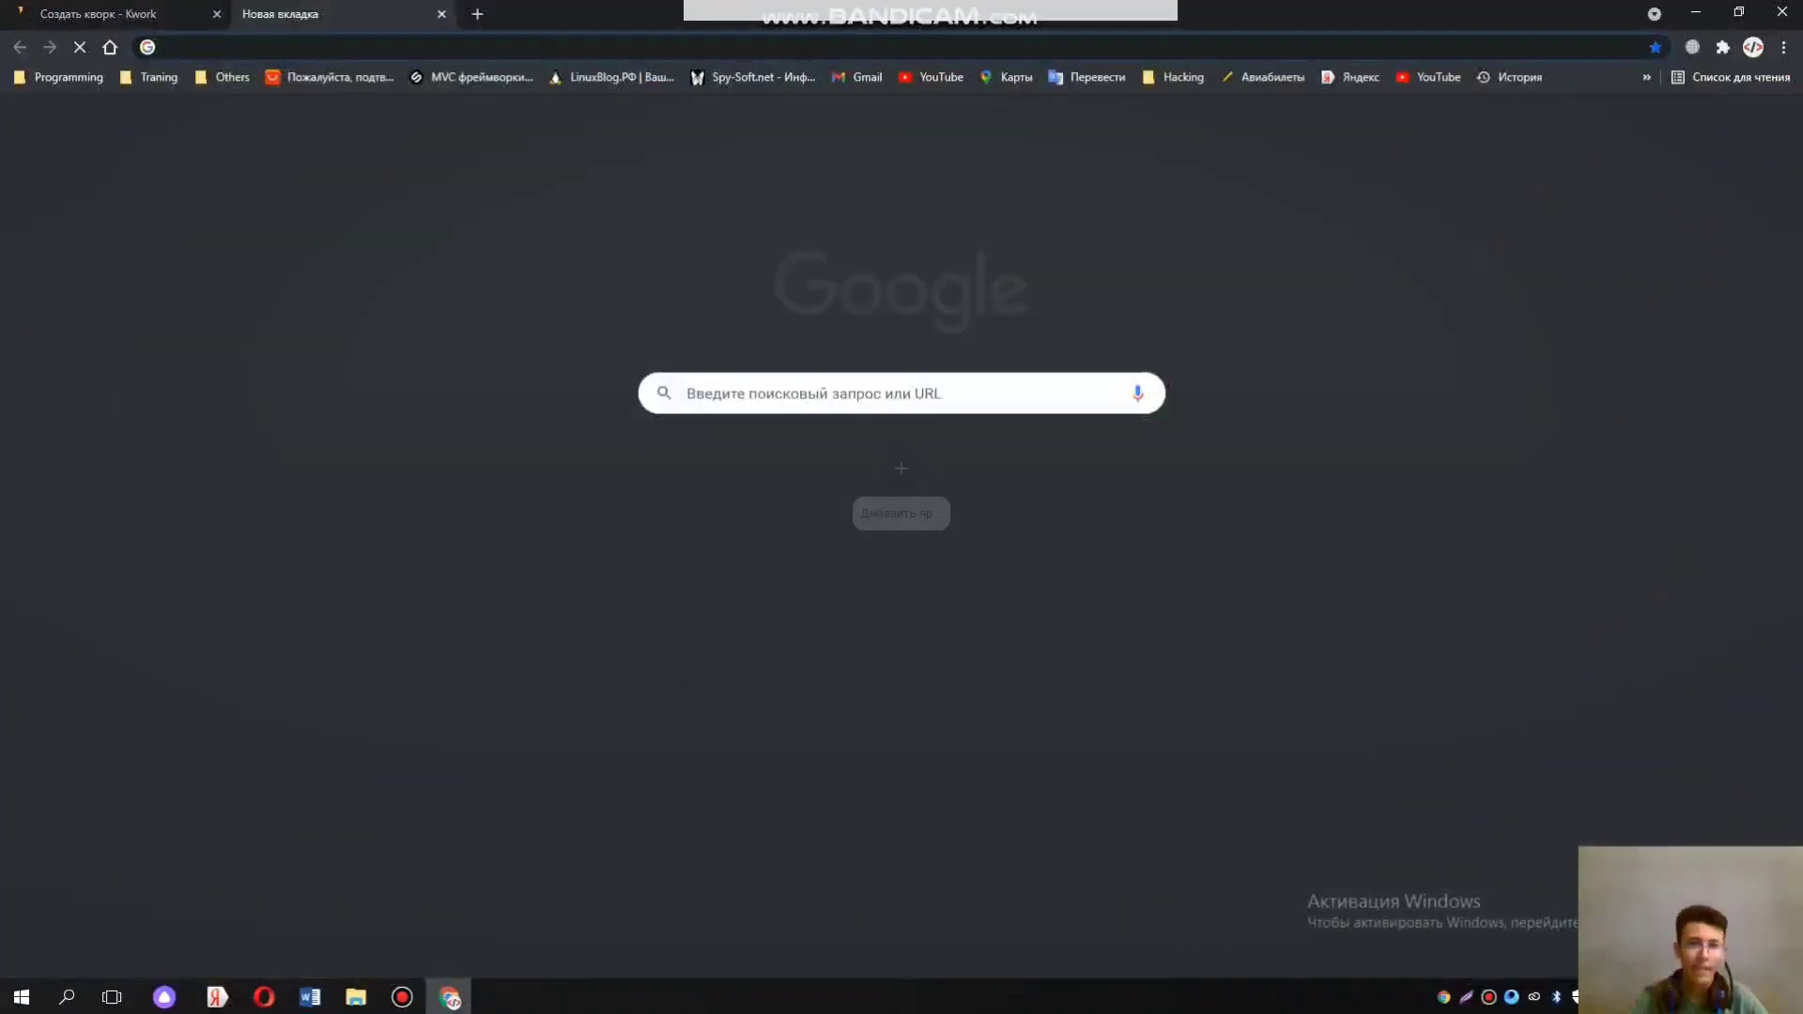
# Search Google Images for telegram and preview the paper-plane TON Blockchain picture
pyautogui.write('еудупкфь')
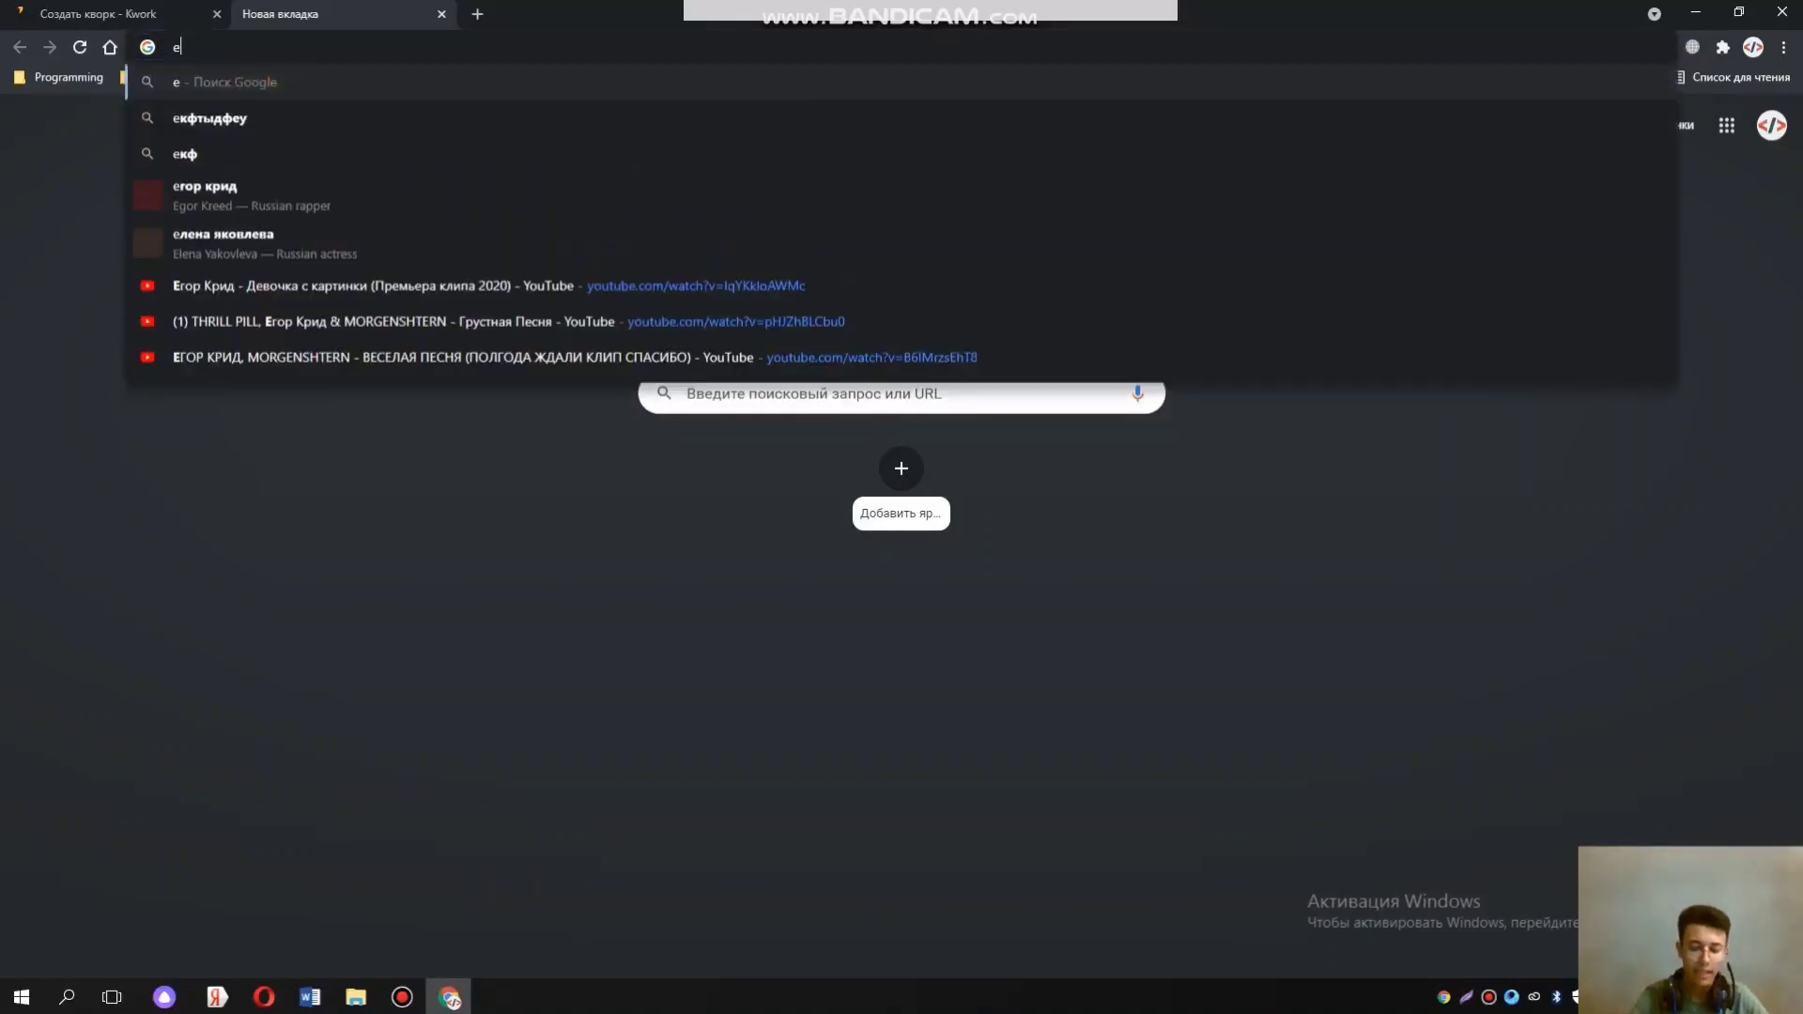
pyautogui.press('Return')
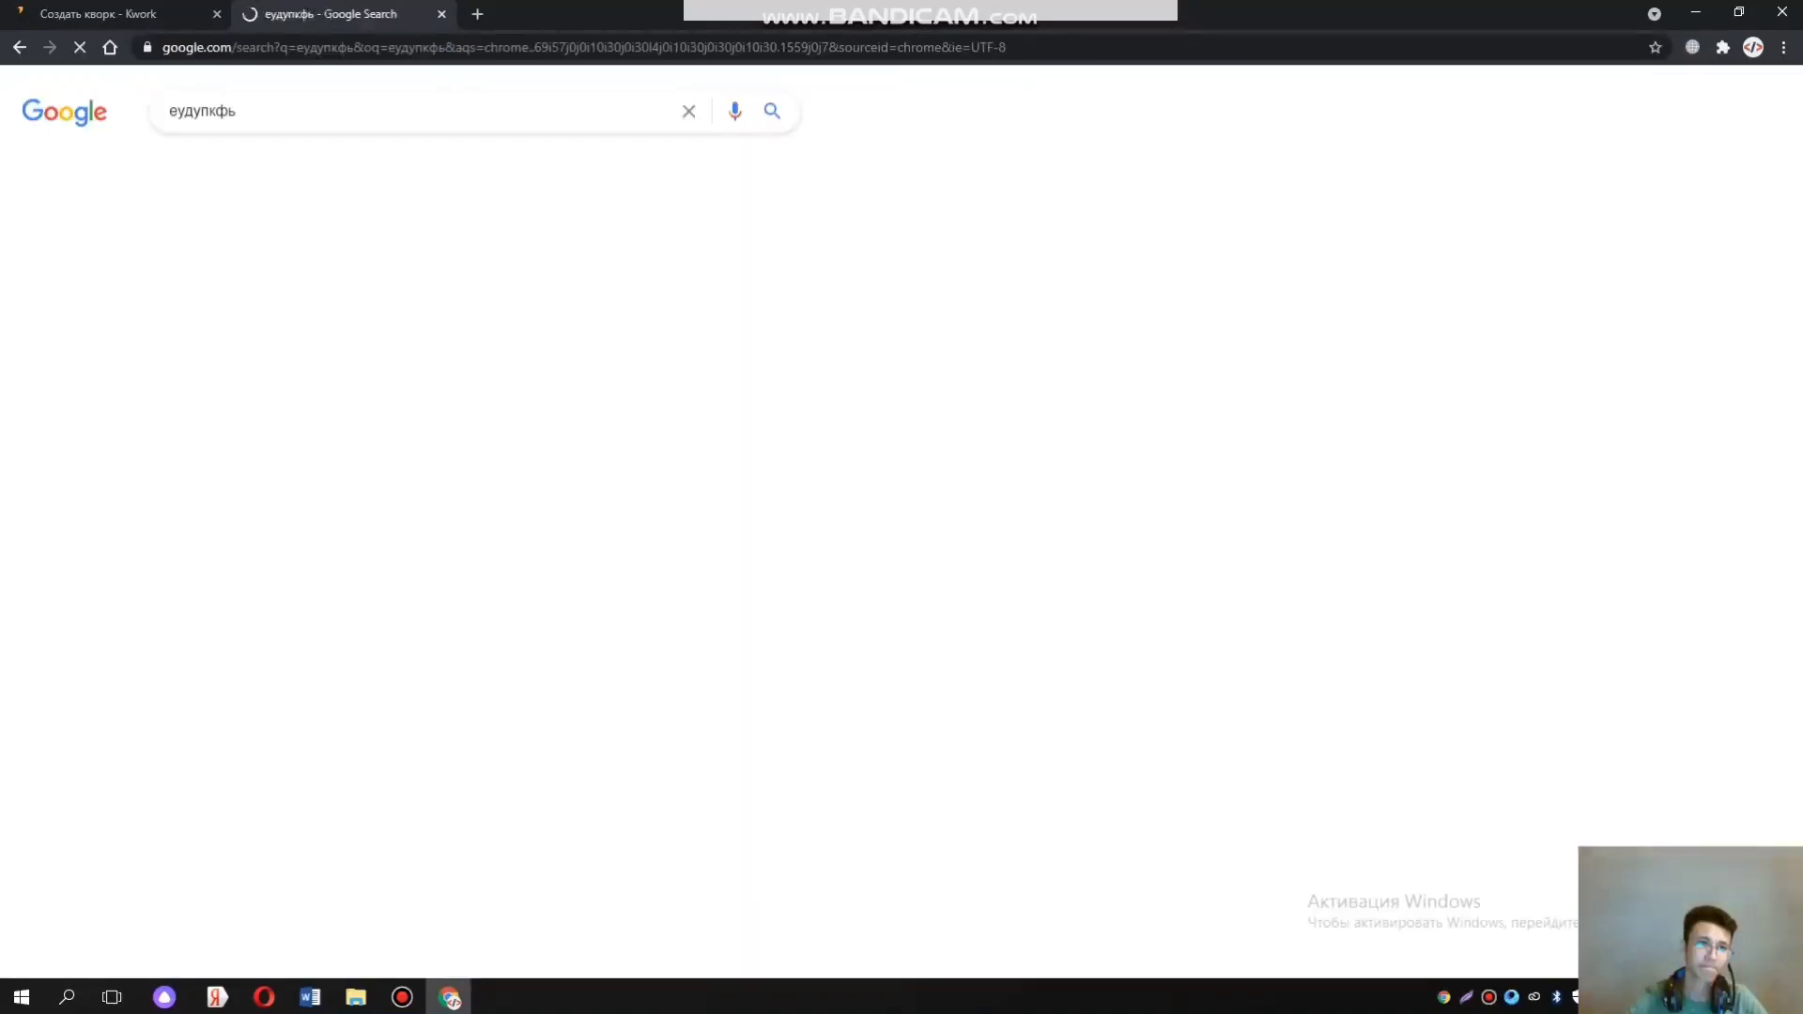
pyautogui.click(256, 168)
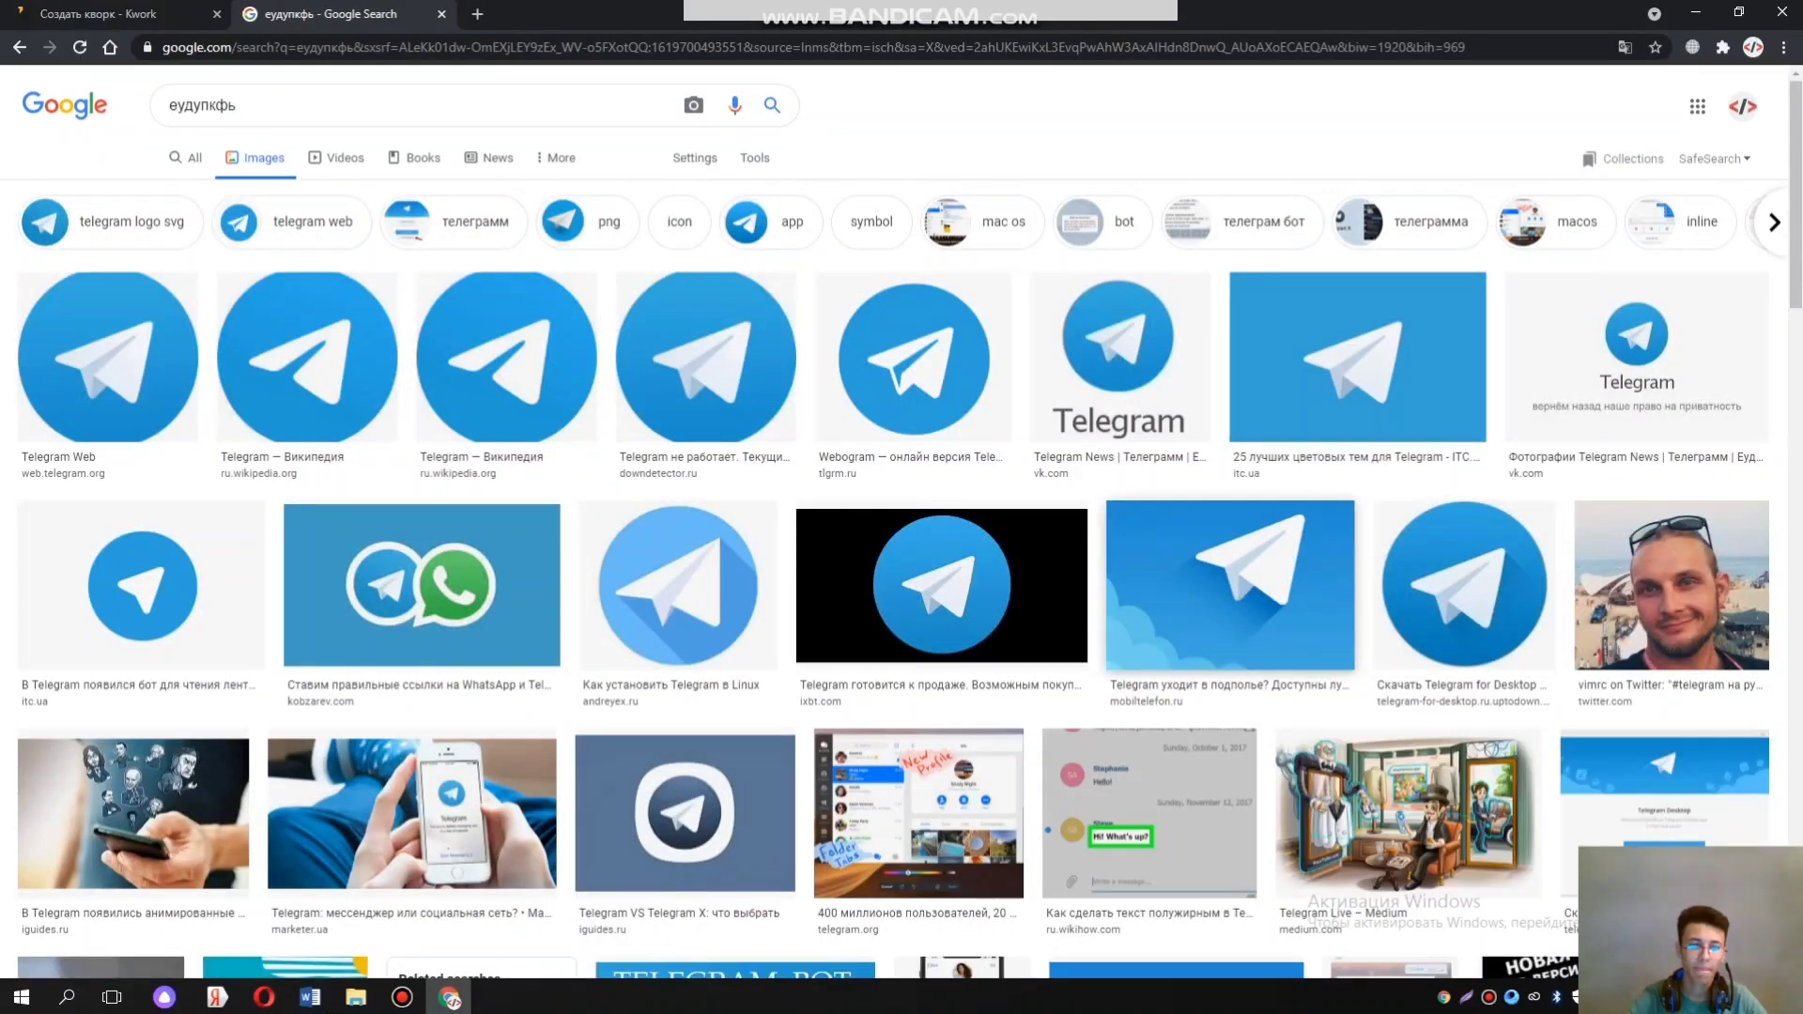
pyautogui.scroll(-5, 902, 522)
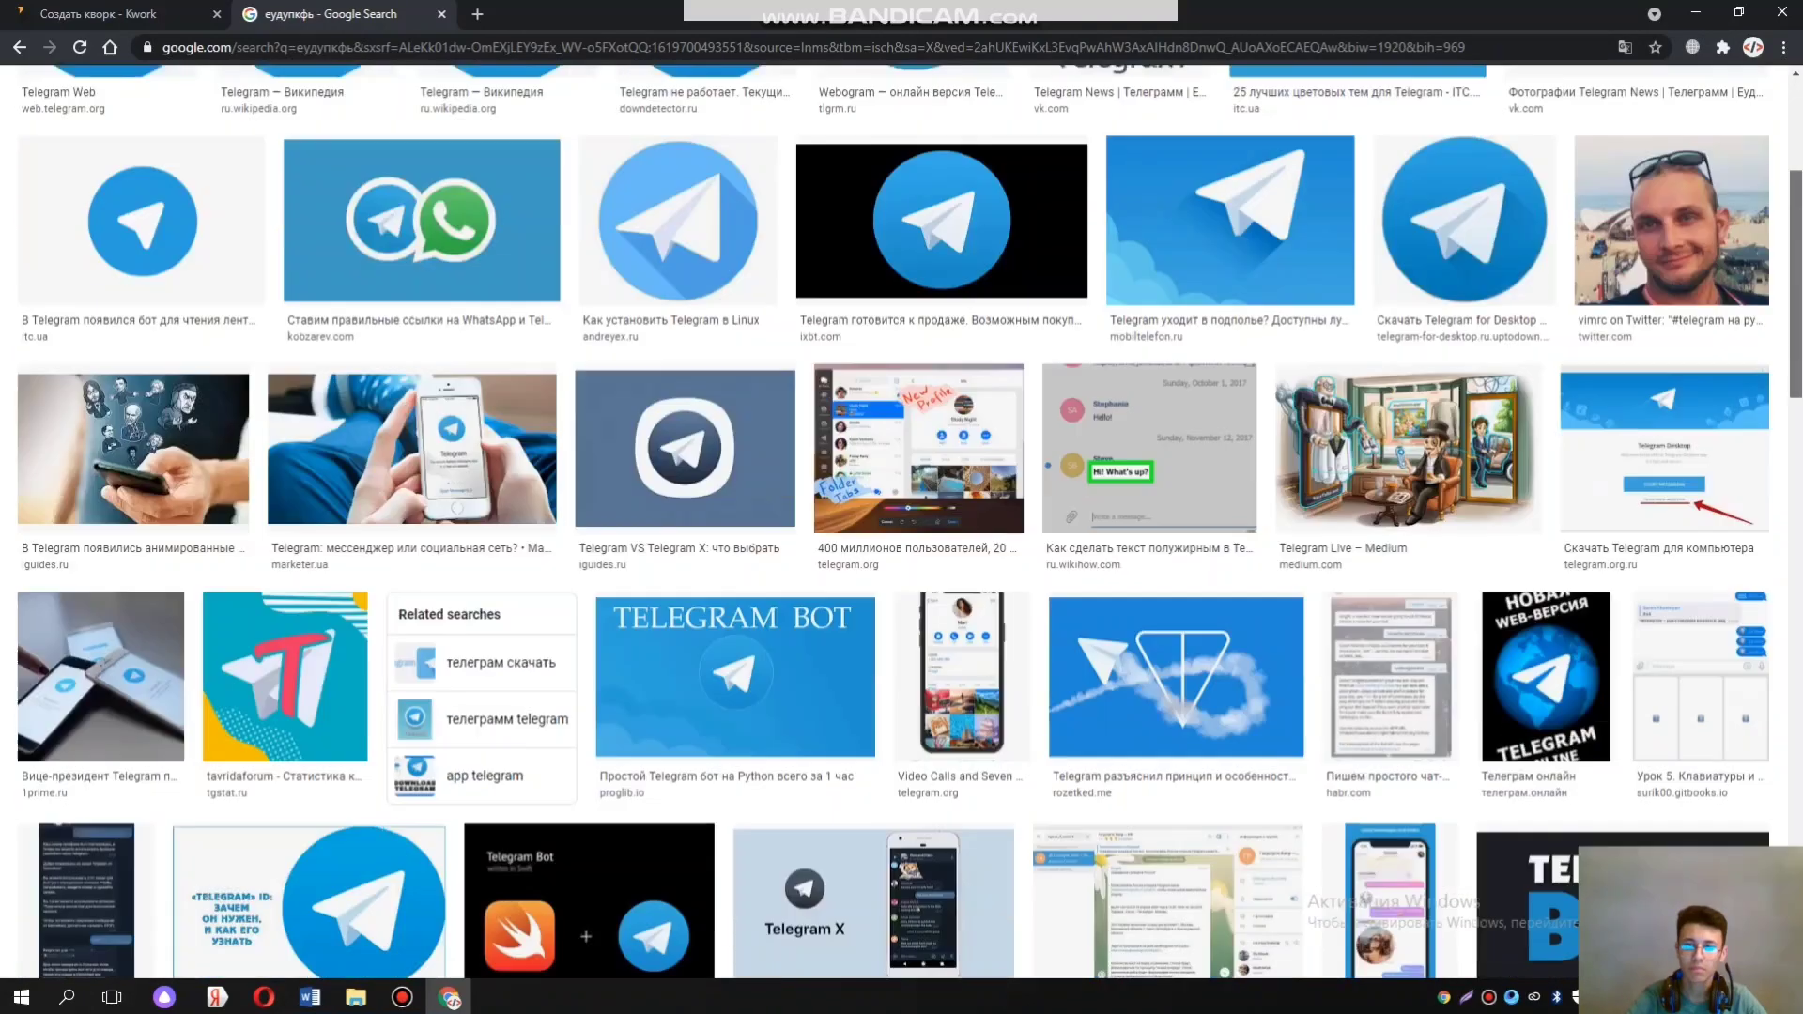
pyautogui.scroll(-3, 901, 545)
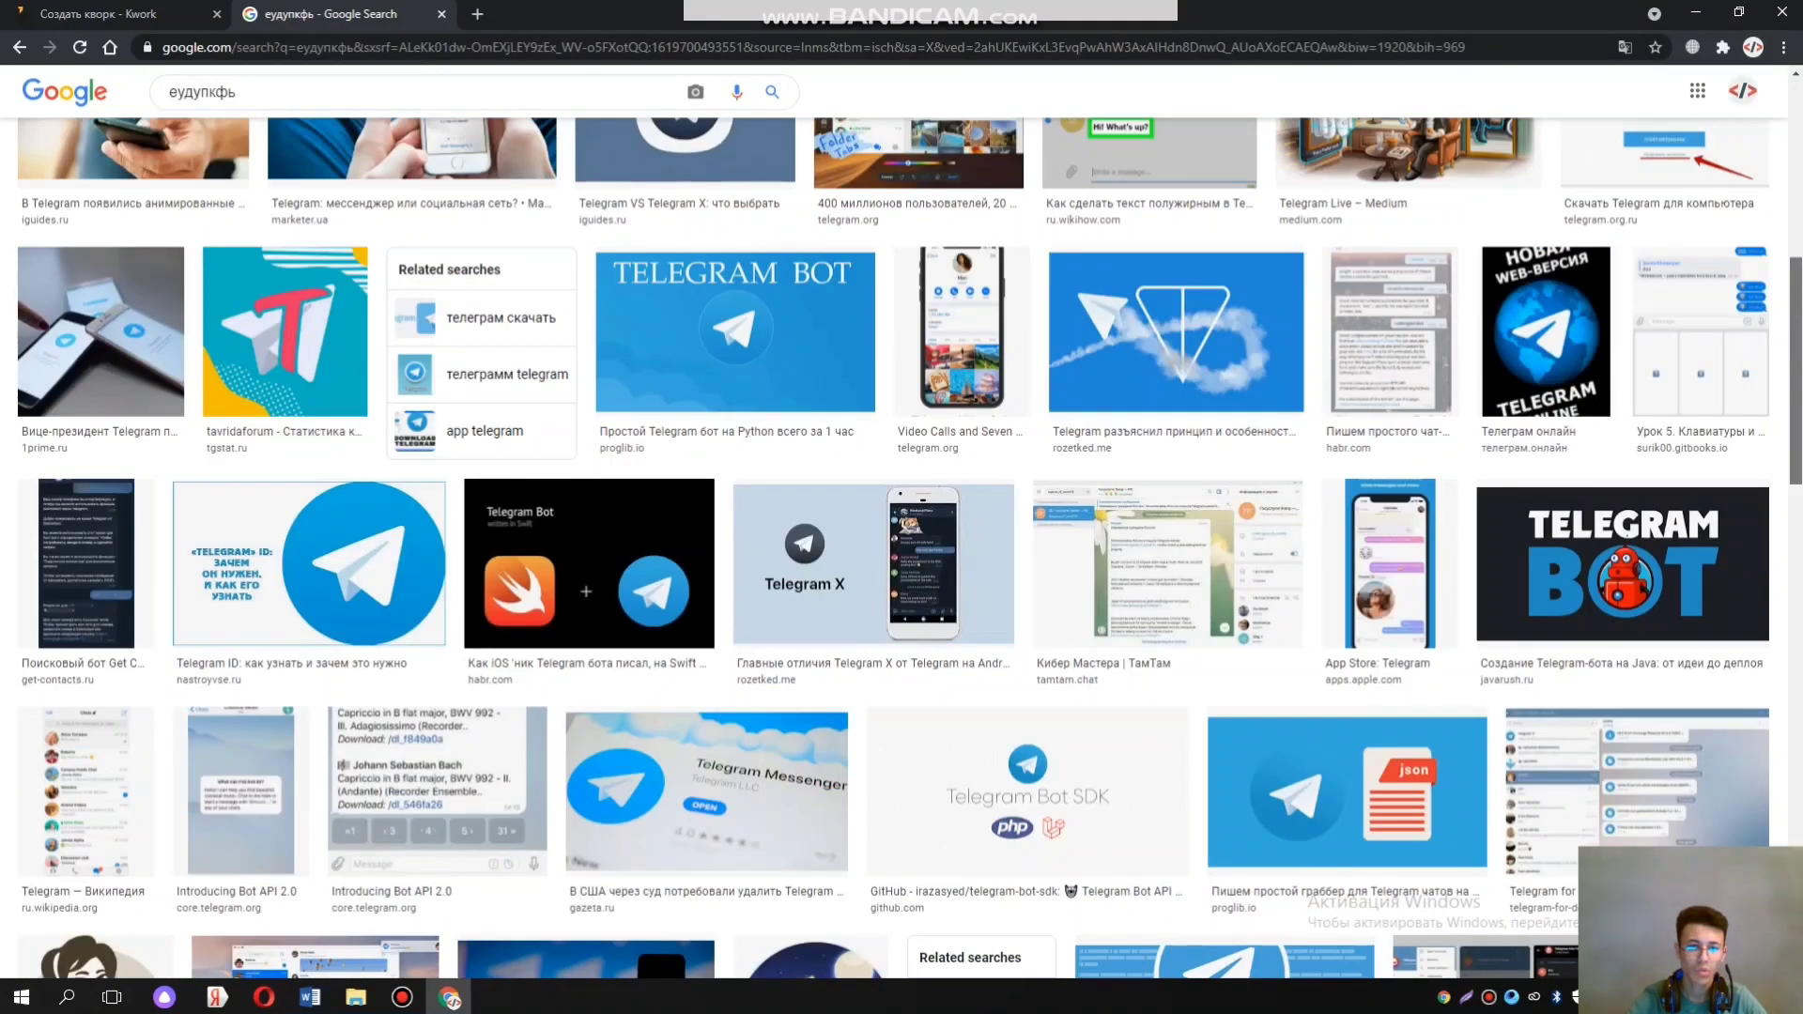
pyautogui.scroll(-4, 901, 545)
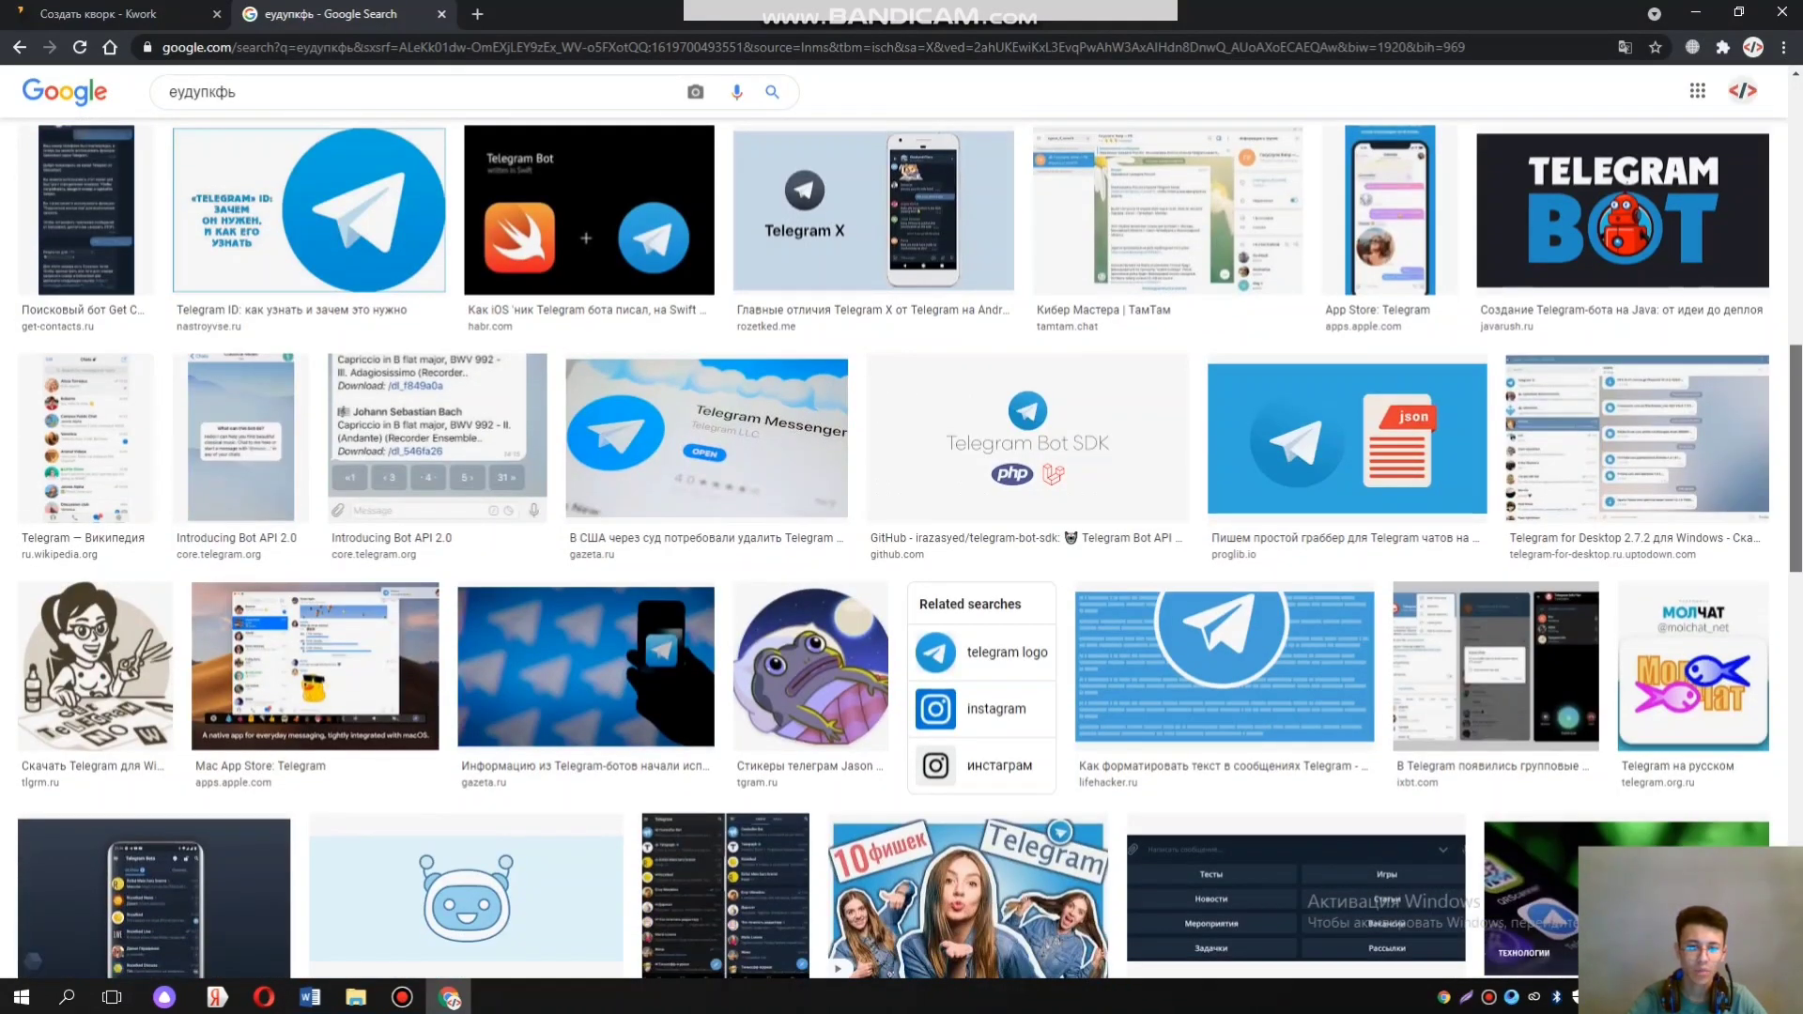
pyautogui.scroll(7, 902, 545)
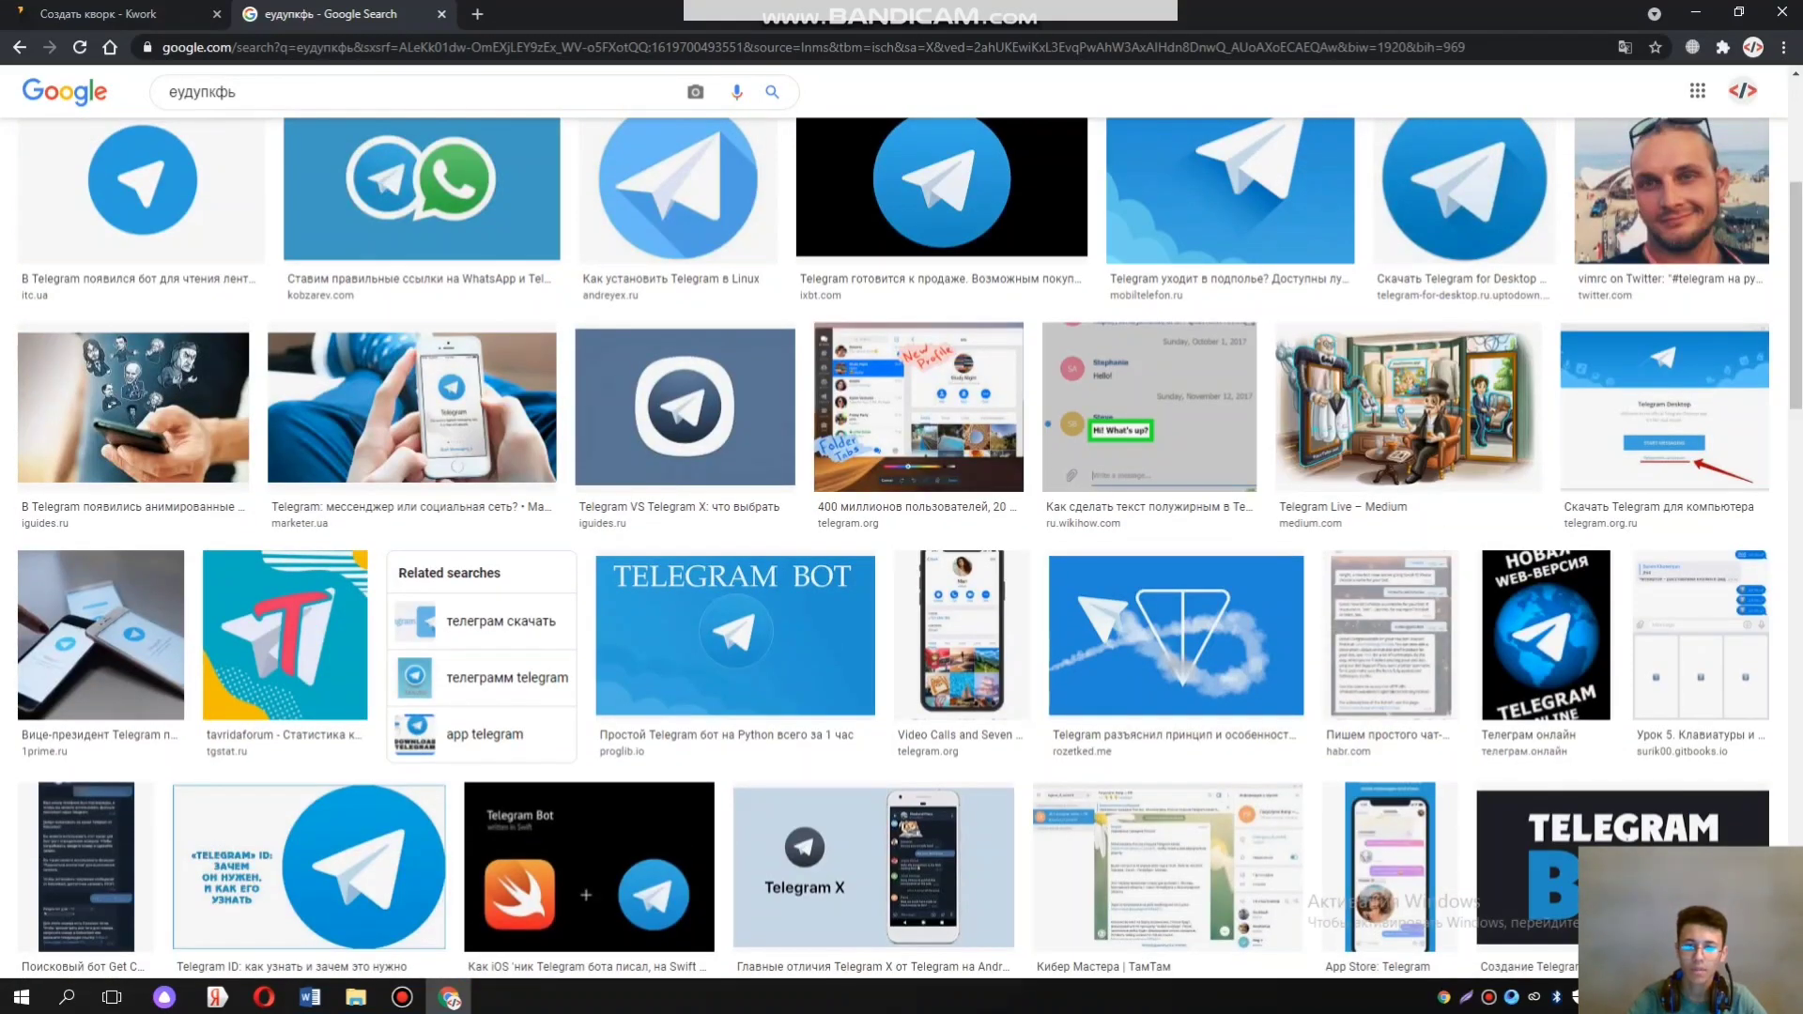
pyautogui.click(1176, 639)
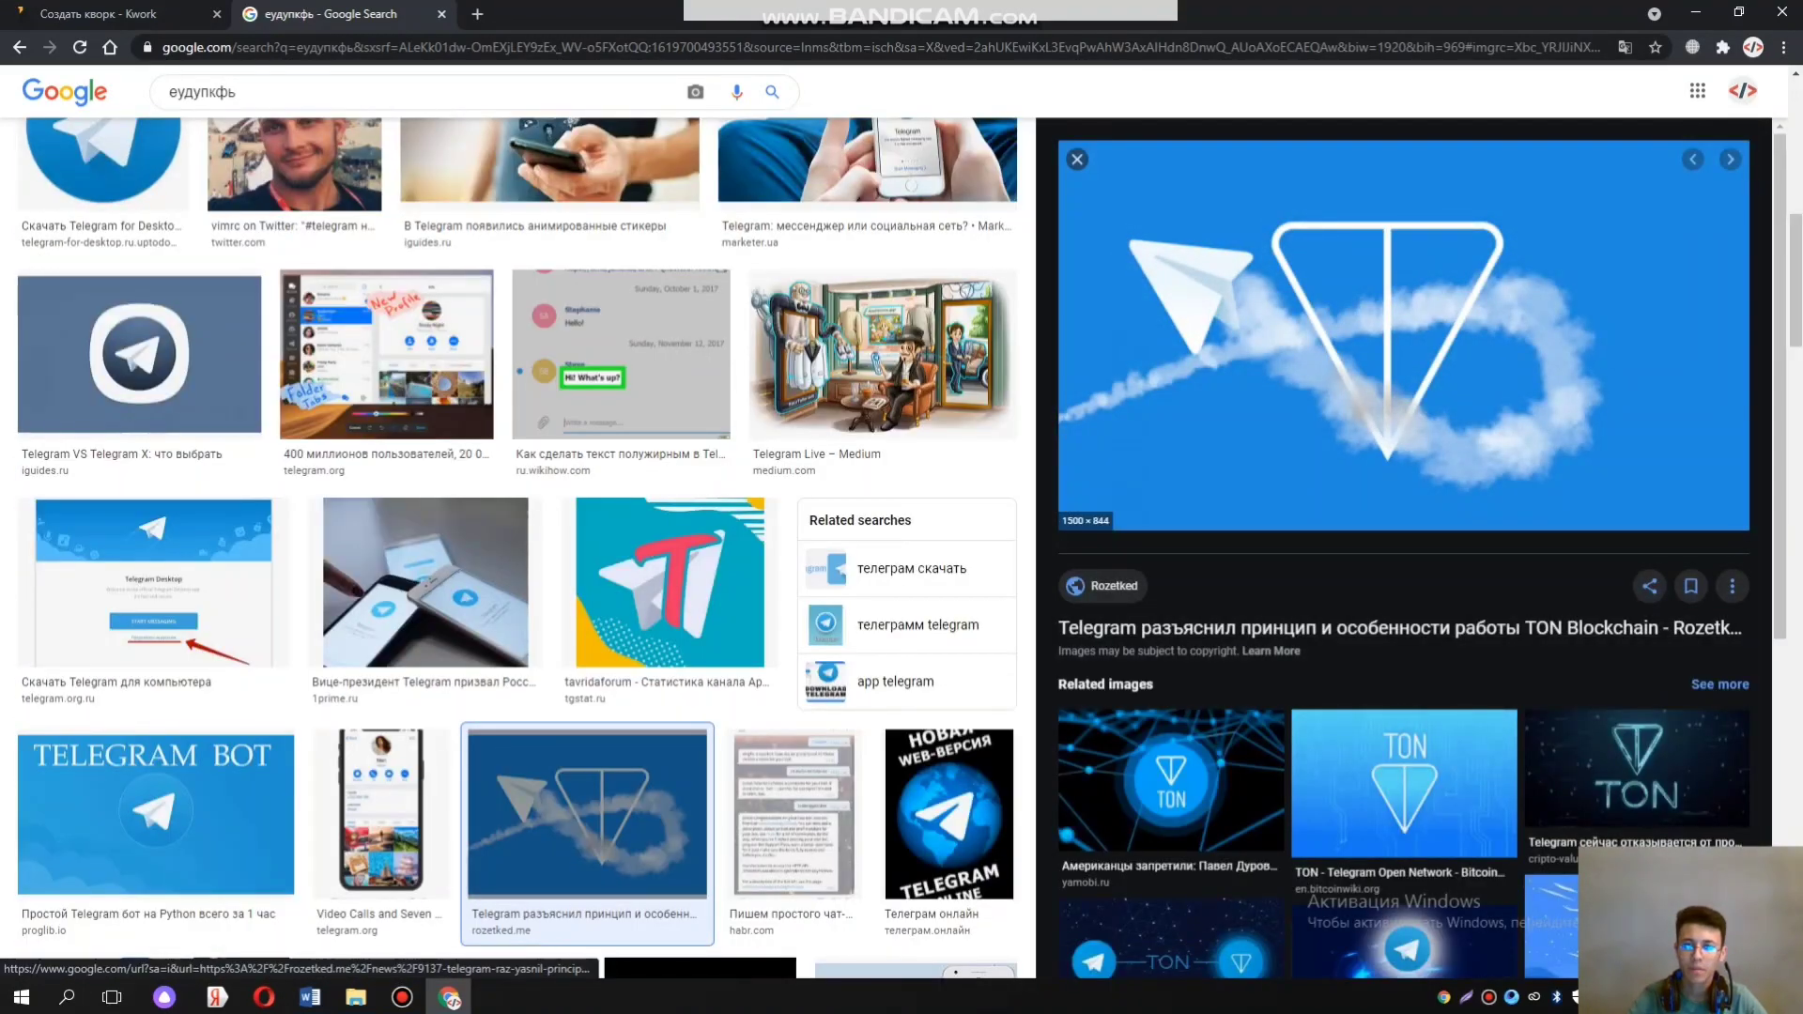
pyautogui.rightClick(1387, 307)
# Save the previewed Telegram image to the computer as teleg.jpg
pyautogui.click(1489, 526)
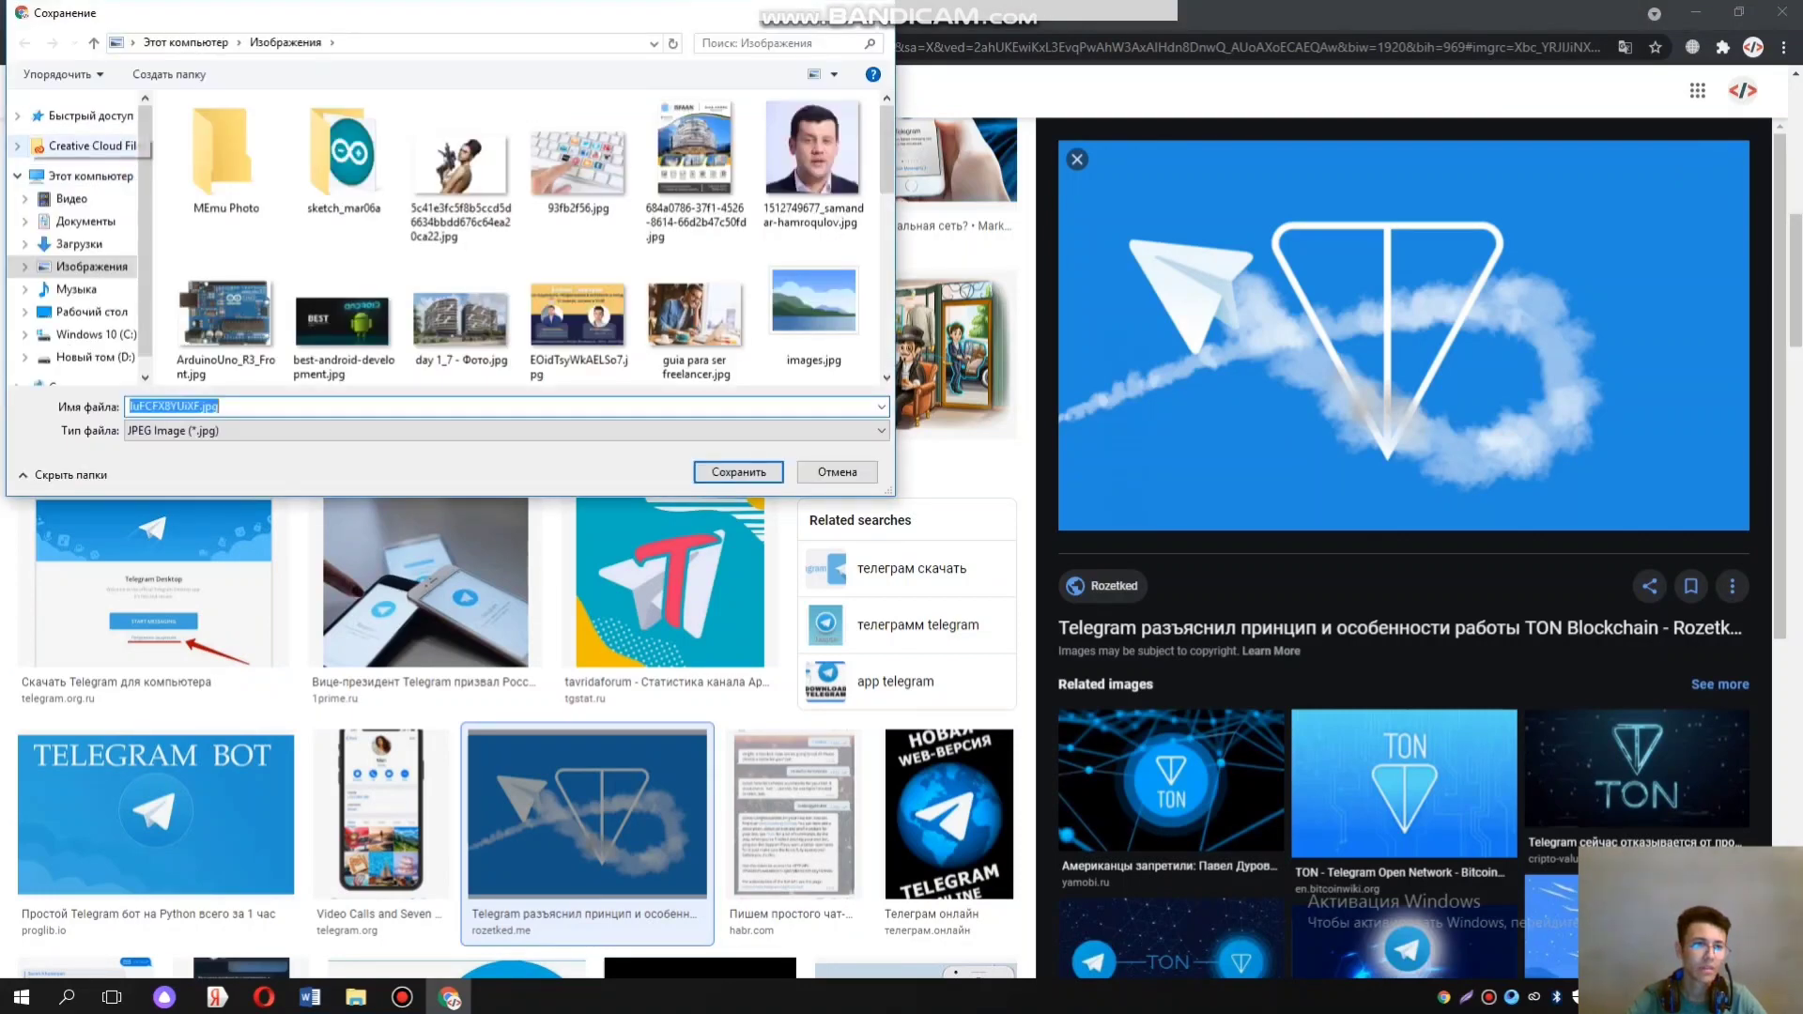
pyautogui.click(199, 407)
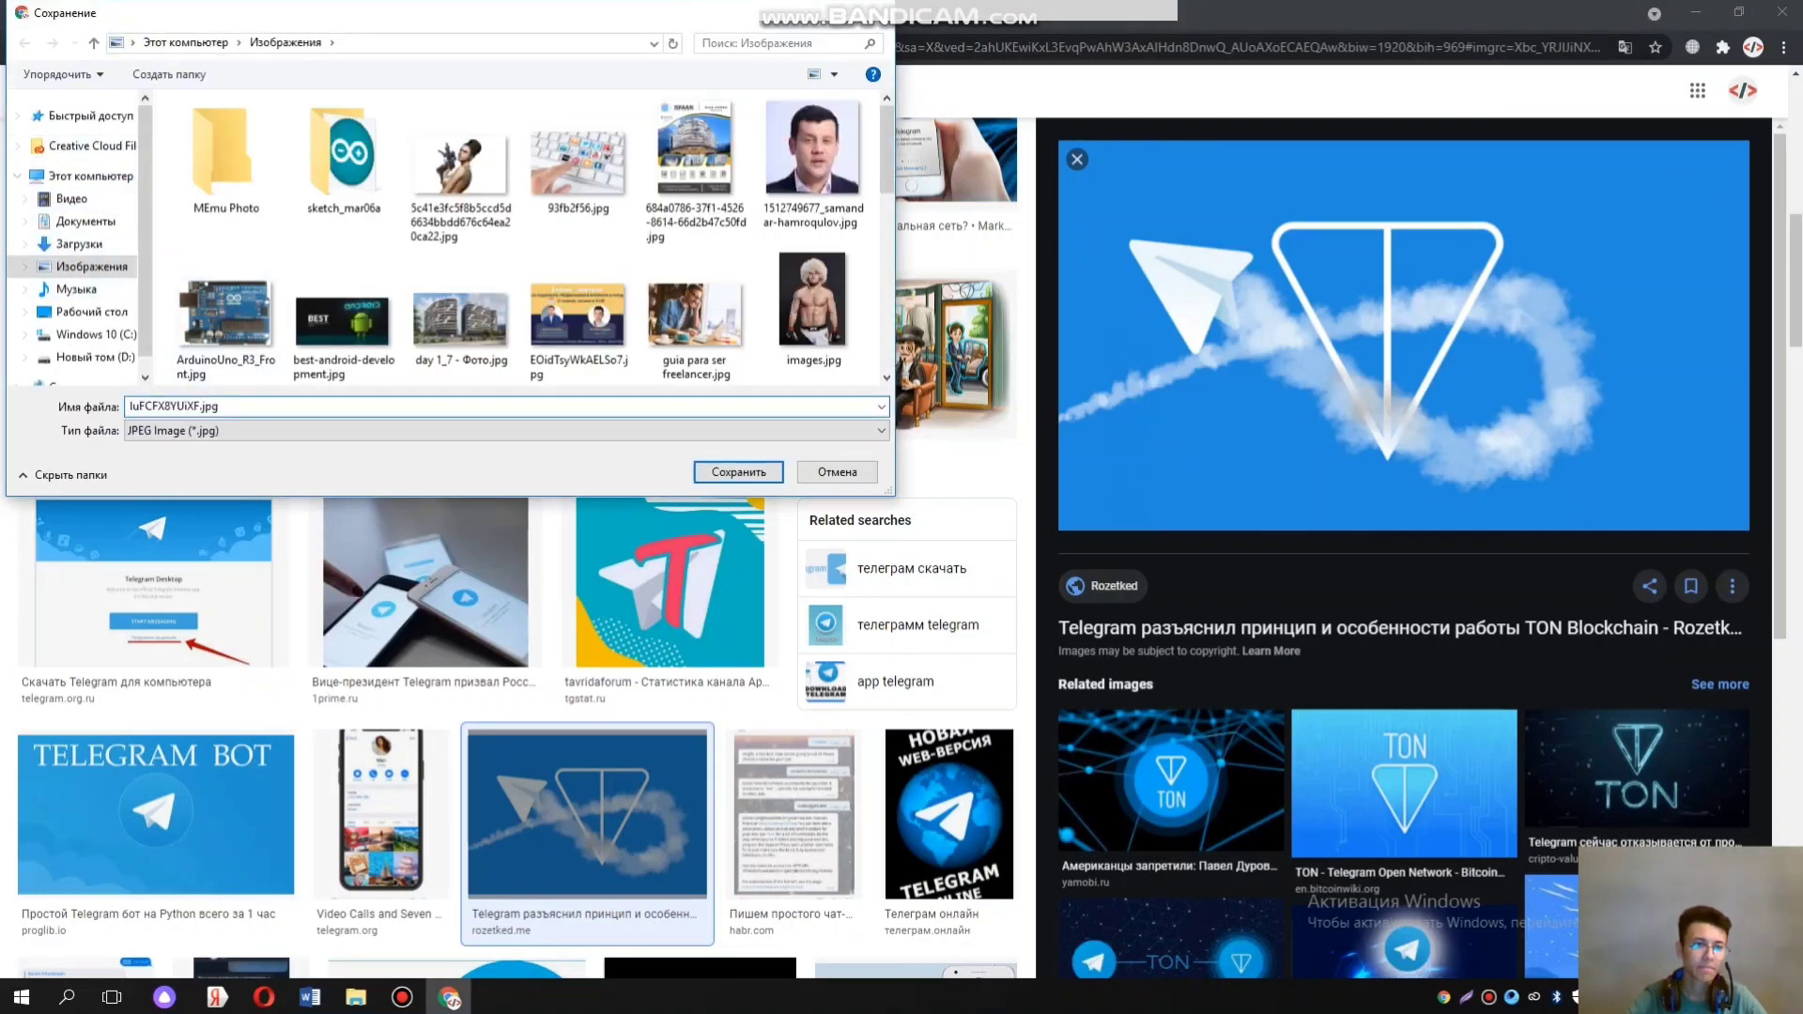
pyautogui.hotkey('ctrl', 'a')
pyautogui.write('eу')
pyautogui.press('BackSpace')
pyautogui.press('BackSpace')
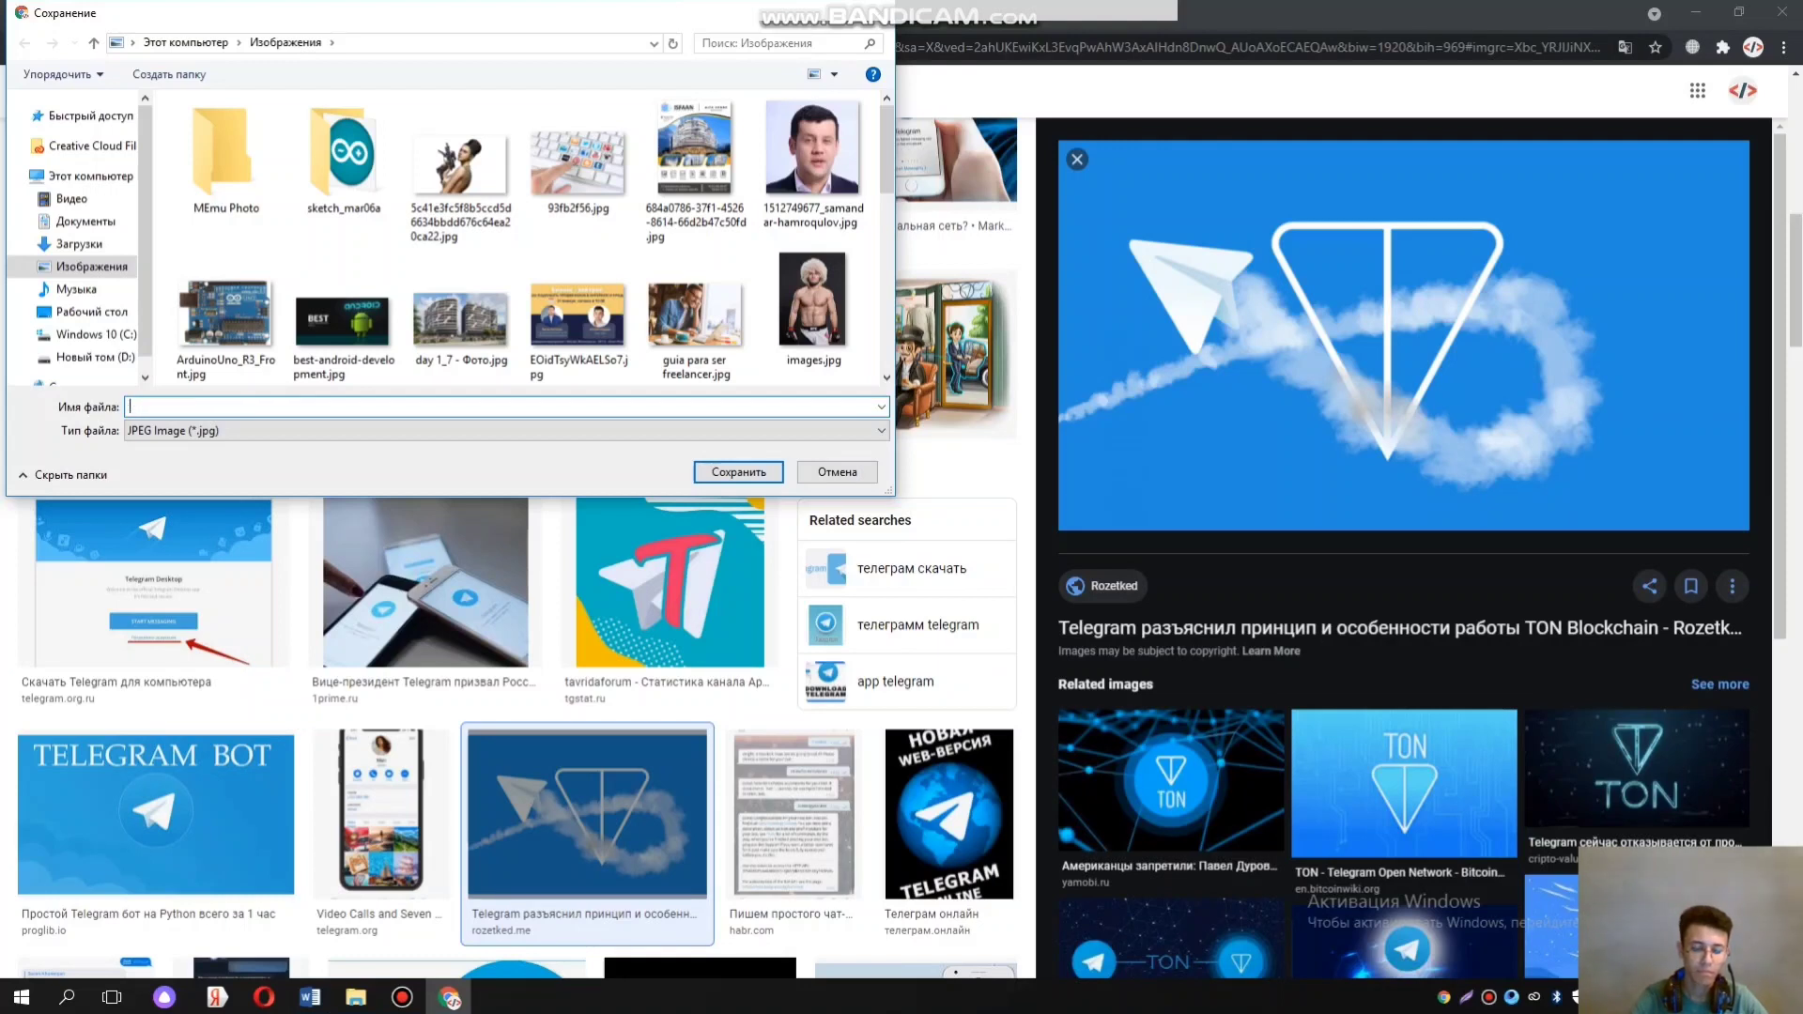
pyautogui.hotkey('alt', 'shift')
pyautogui.write('ецу')
pyautogui.press('BackSpace')
pyautogui.write('t')
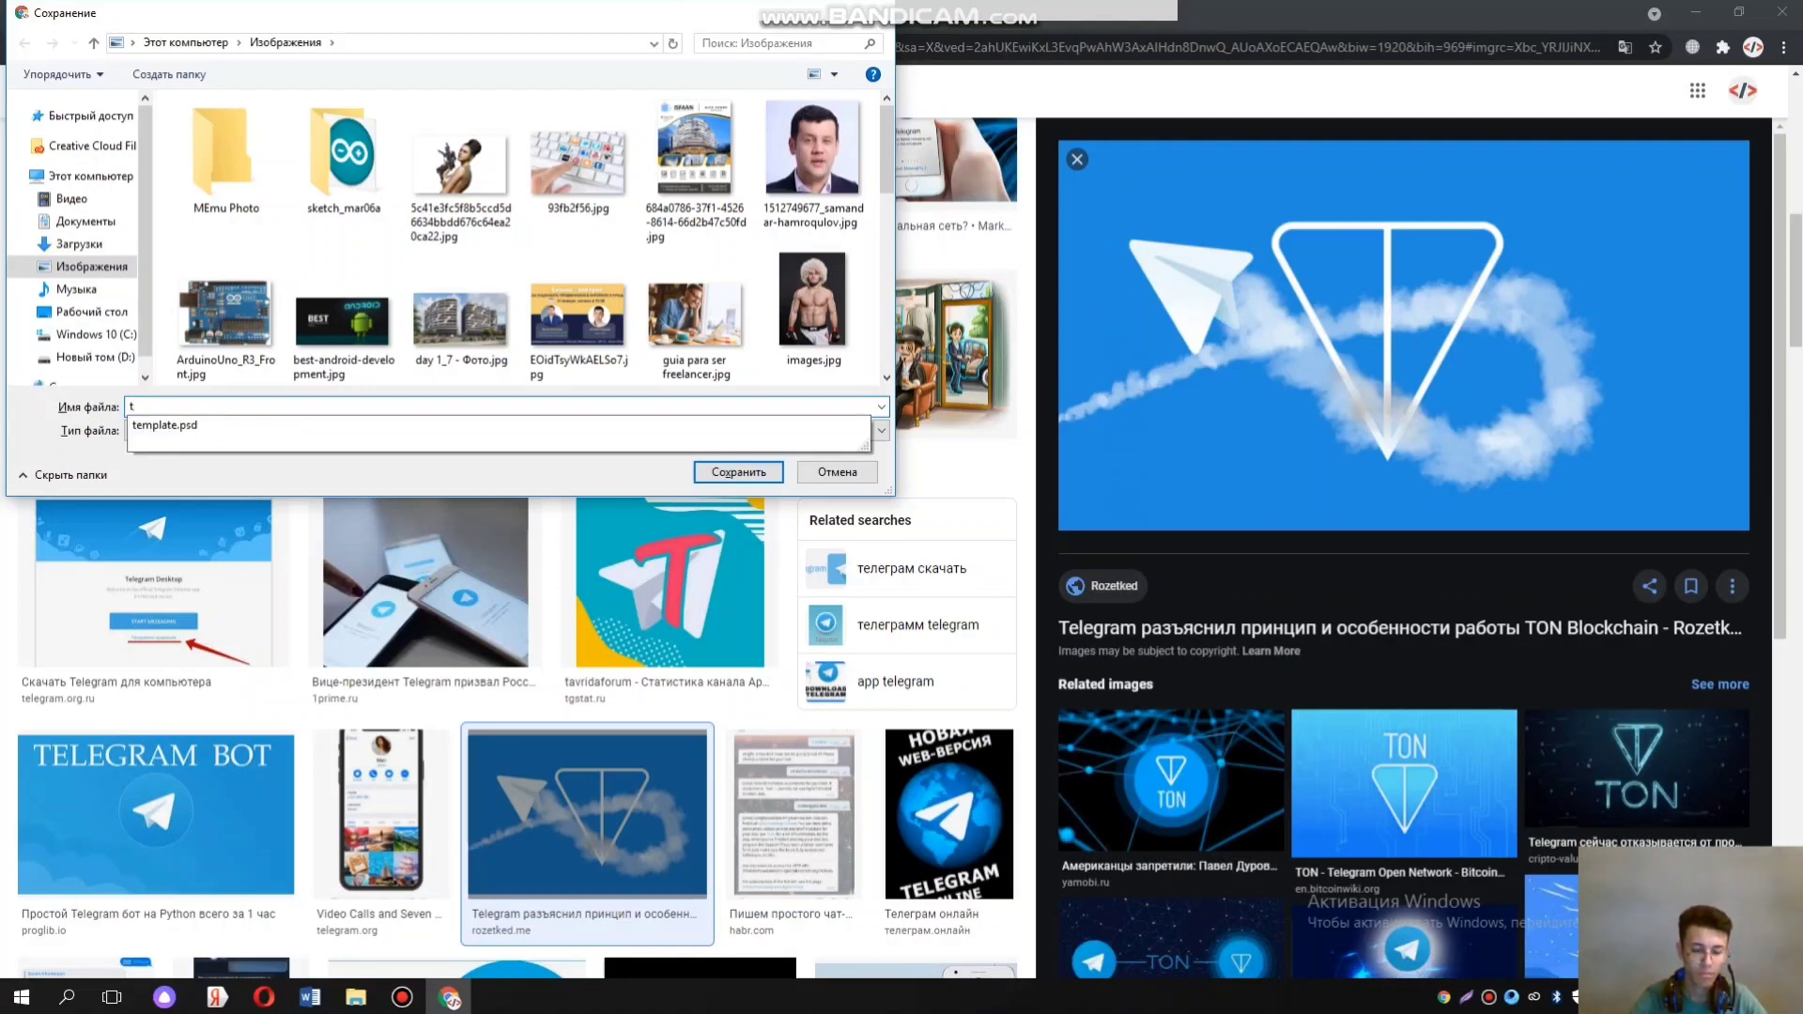
pyautogui.write('eleg')
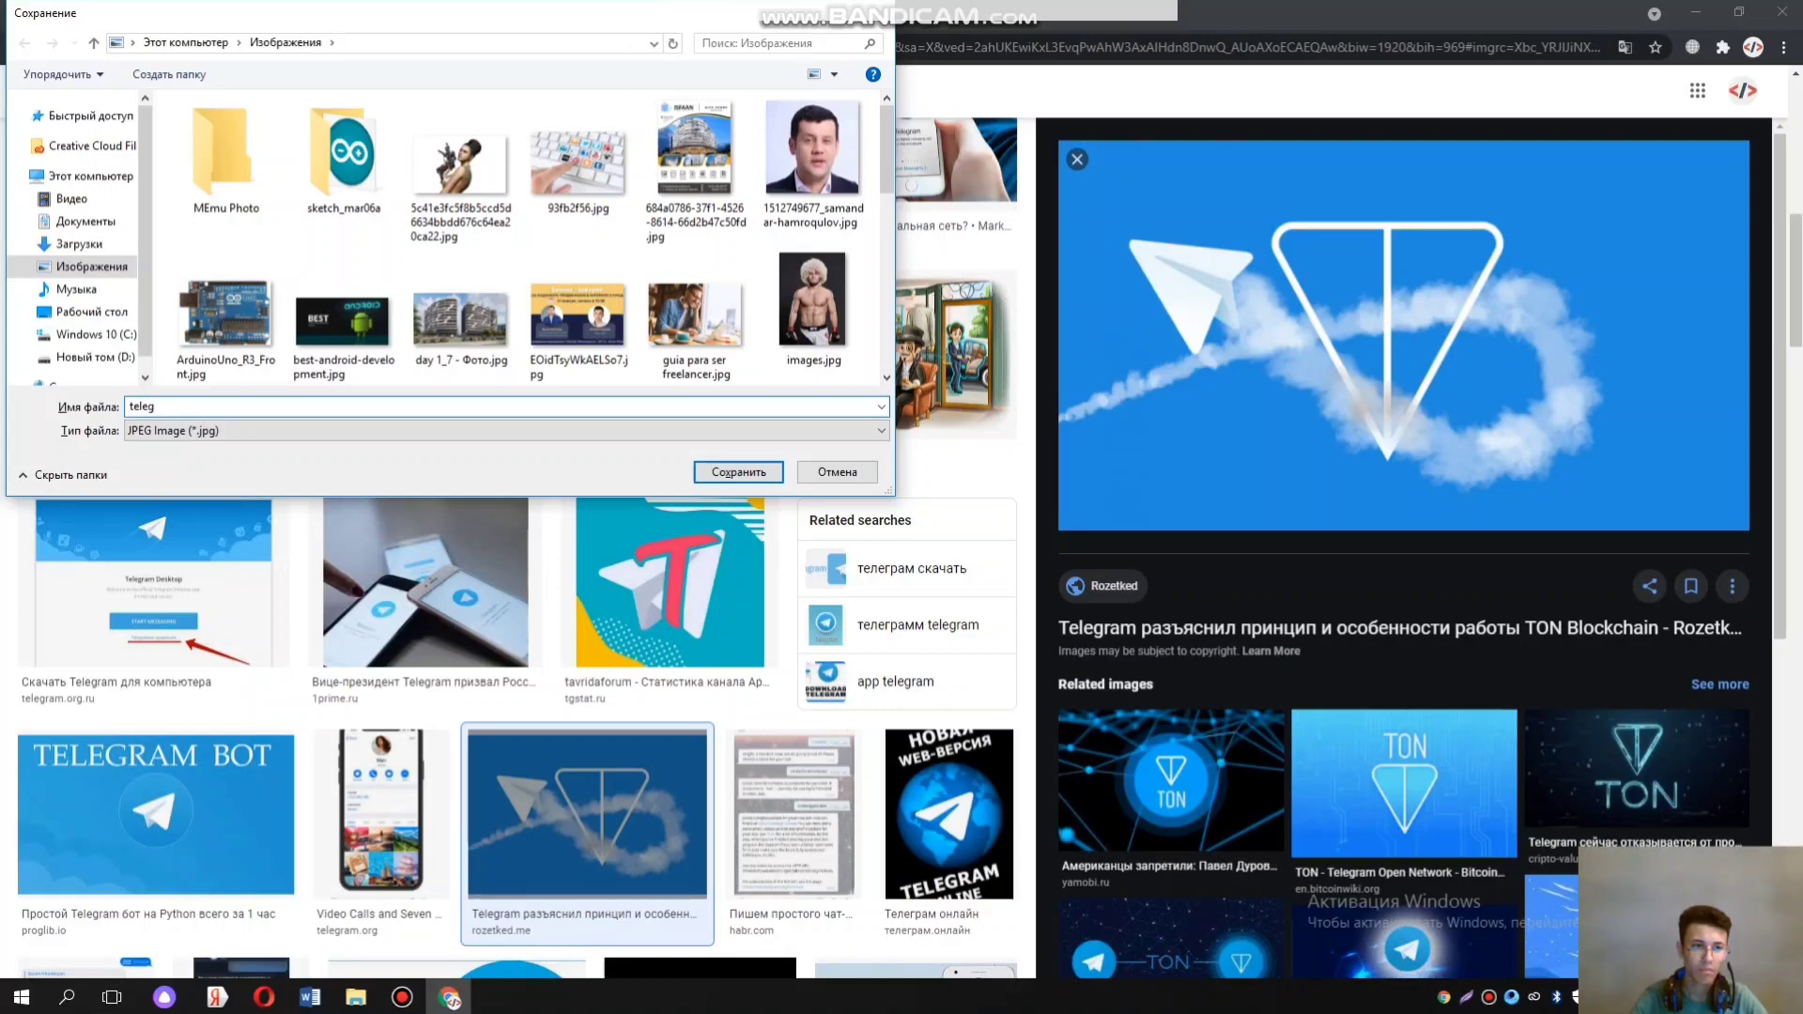
pyautogui.press('Return')
pyautogui.hotkey('ctrl', 't')
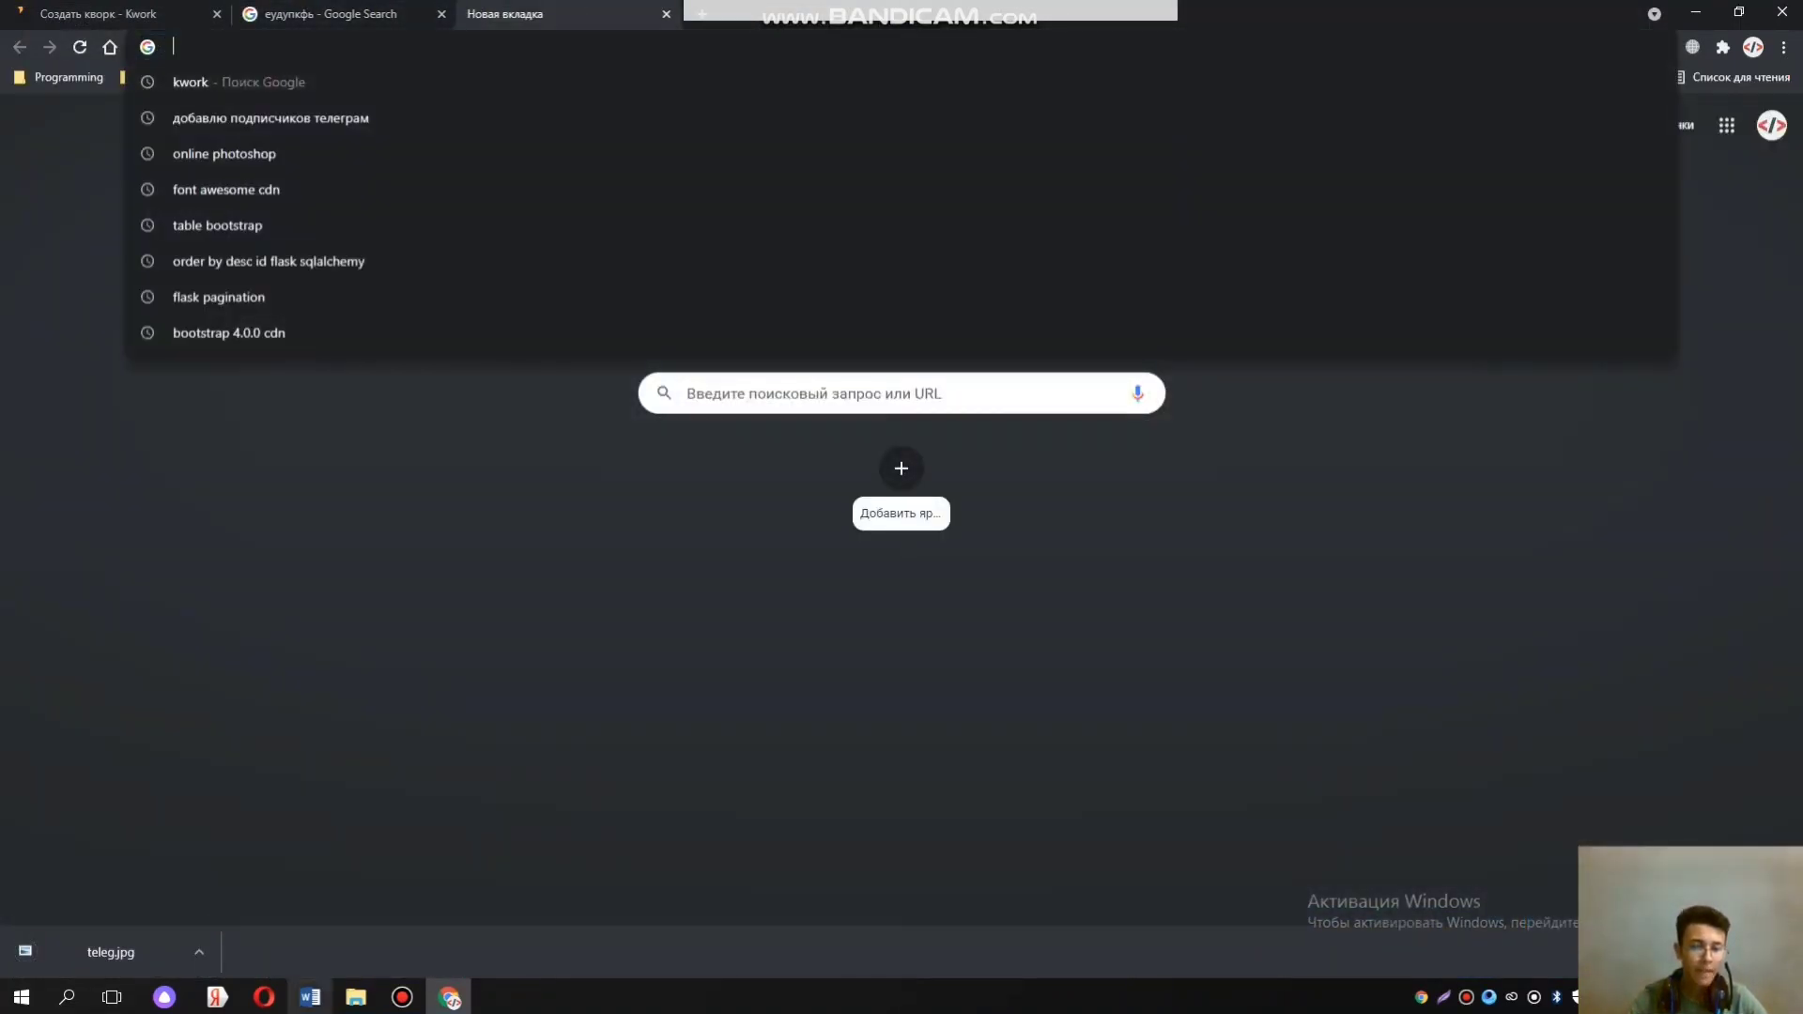
pyautogui.click(310, 997)
pyautogui.moveTo(775, 573); pyautogui.dragTo(637, 574)
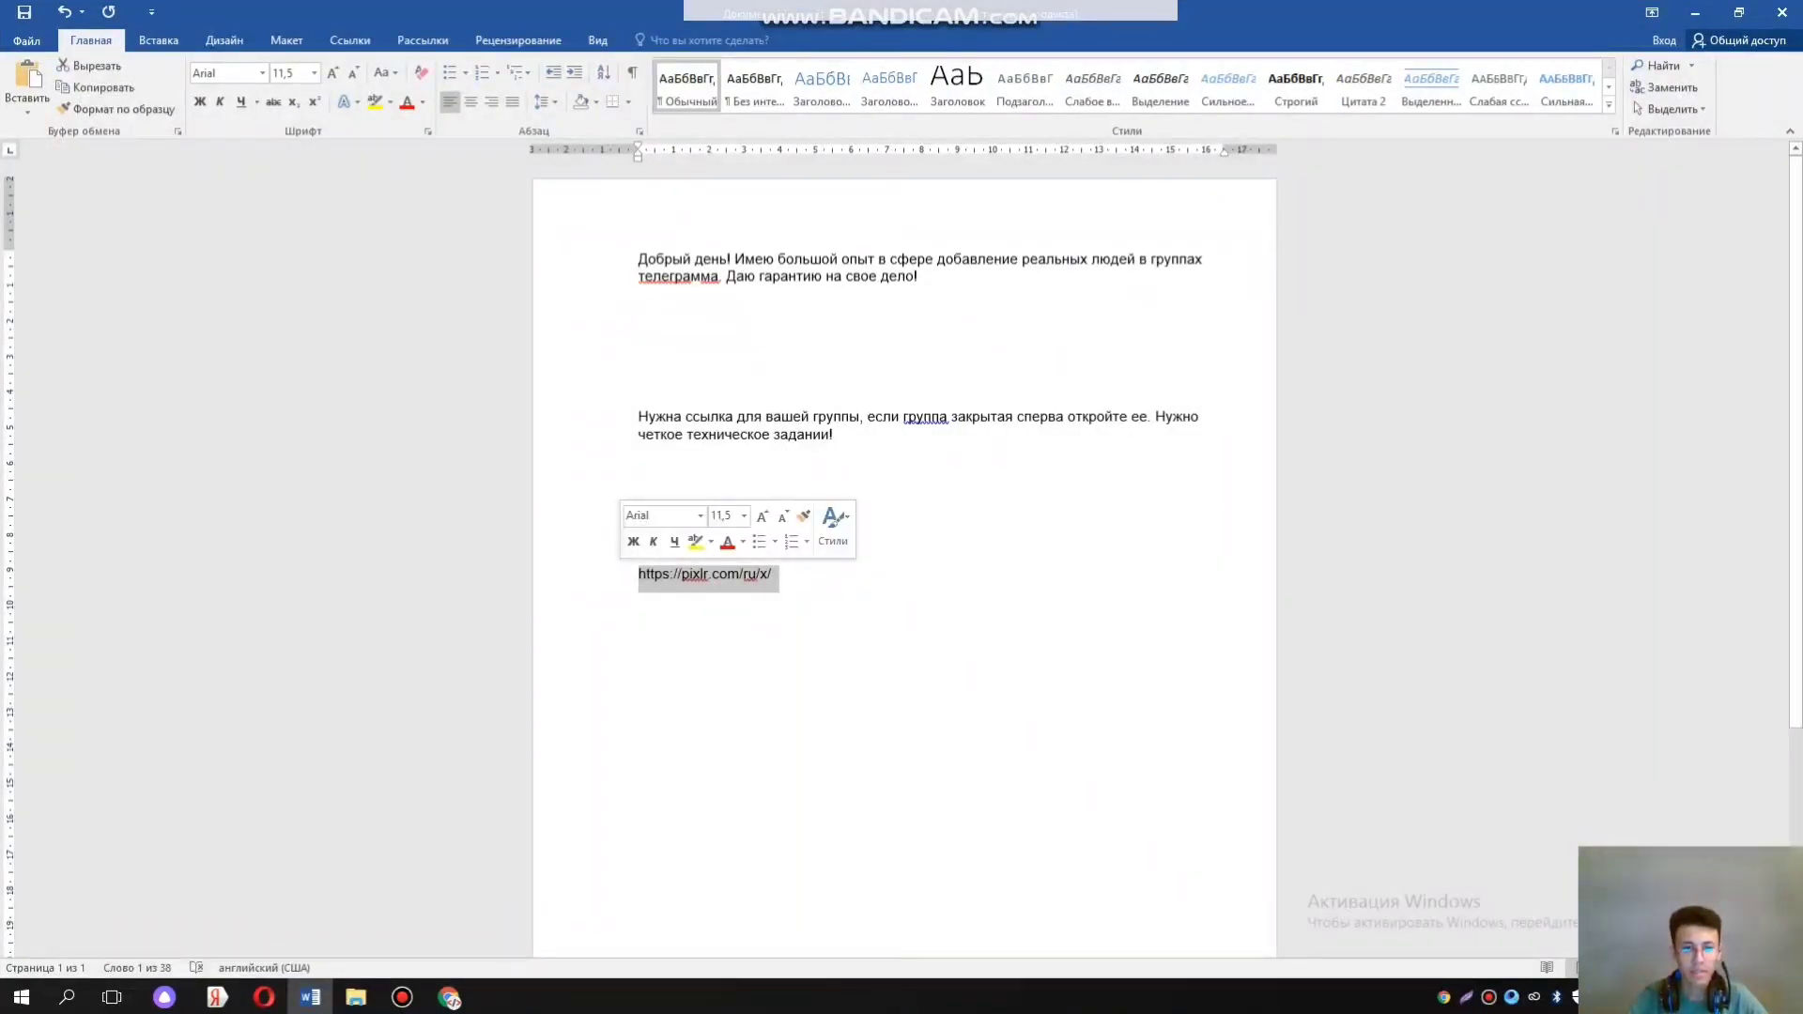
pyautogui.hotkey('ctrl', 'c')
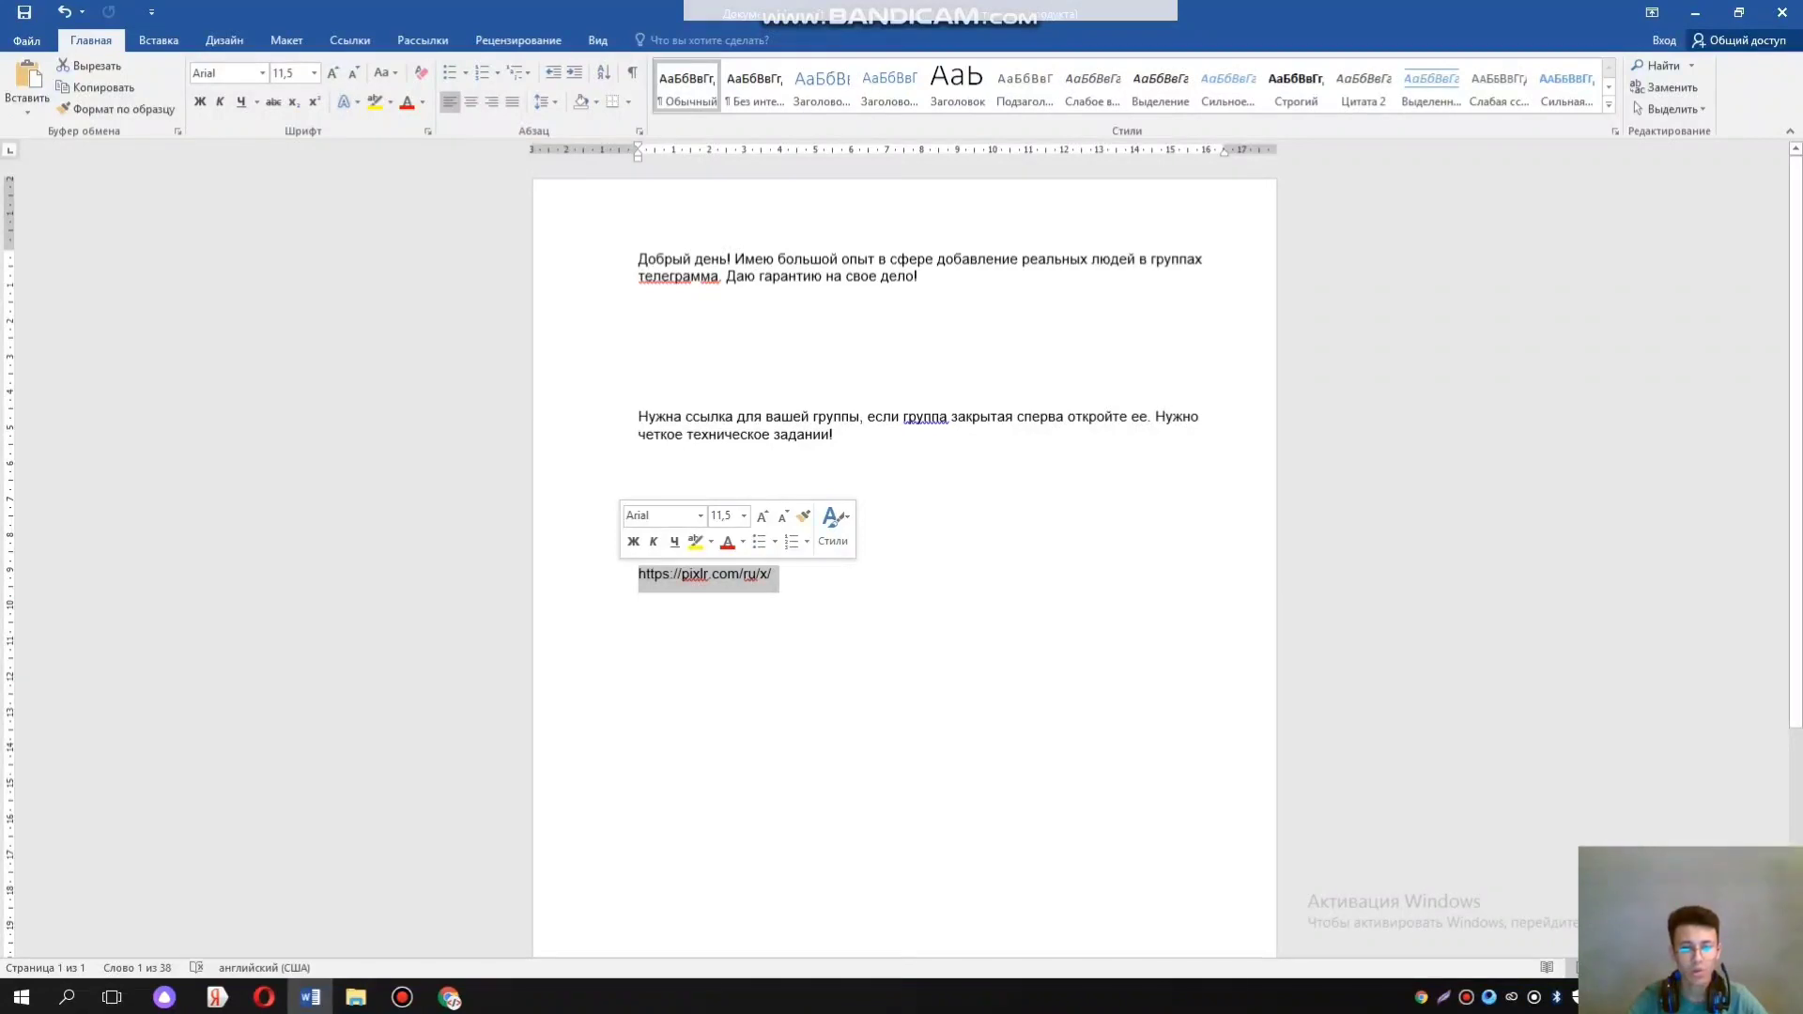
pyautogui.hotkey('alt', 'Tab')
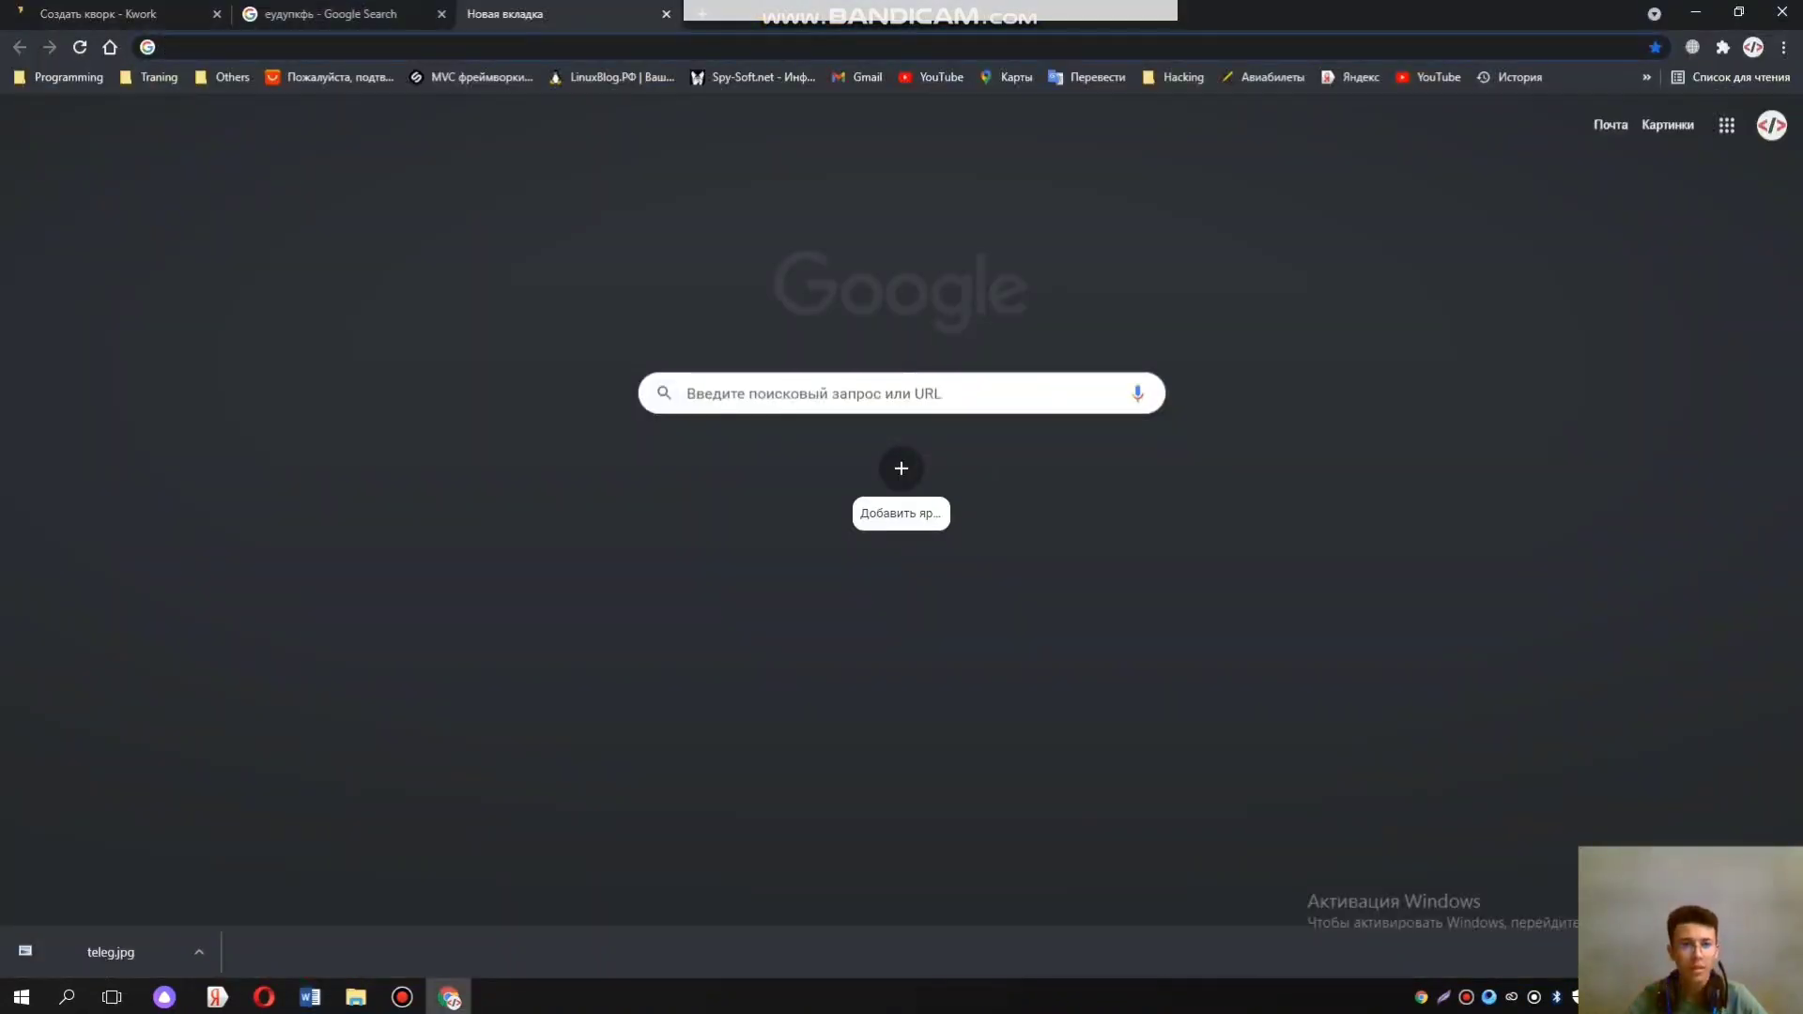
pyautogui.hotkey('ctrl', 'v')
# Load the Pixlr X editor and open teleg.jpg from the computer
pyautogui.press('Return')
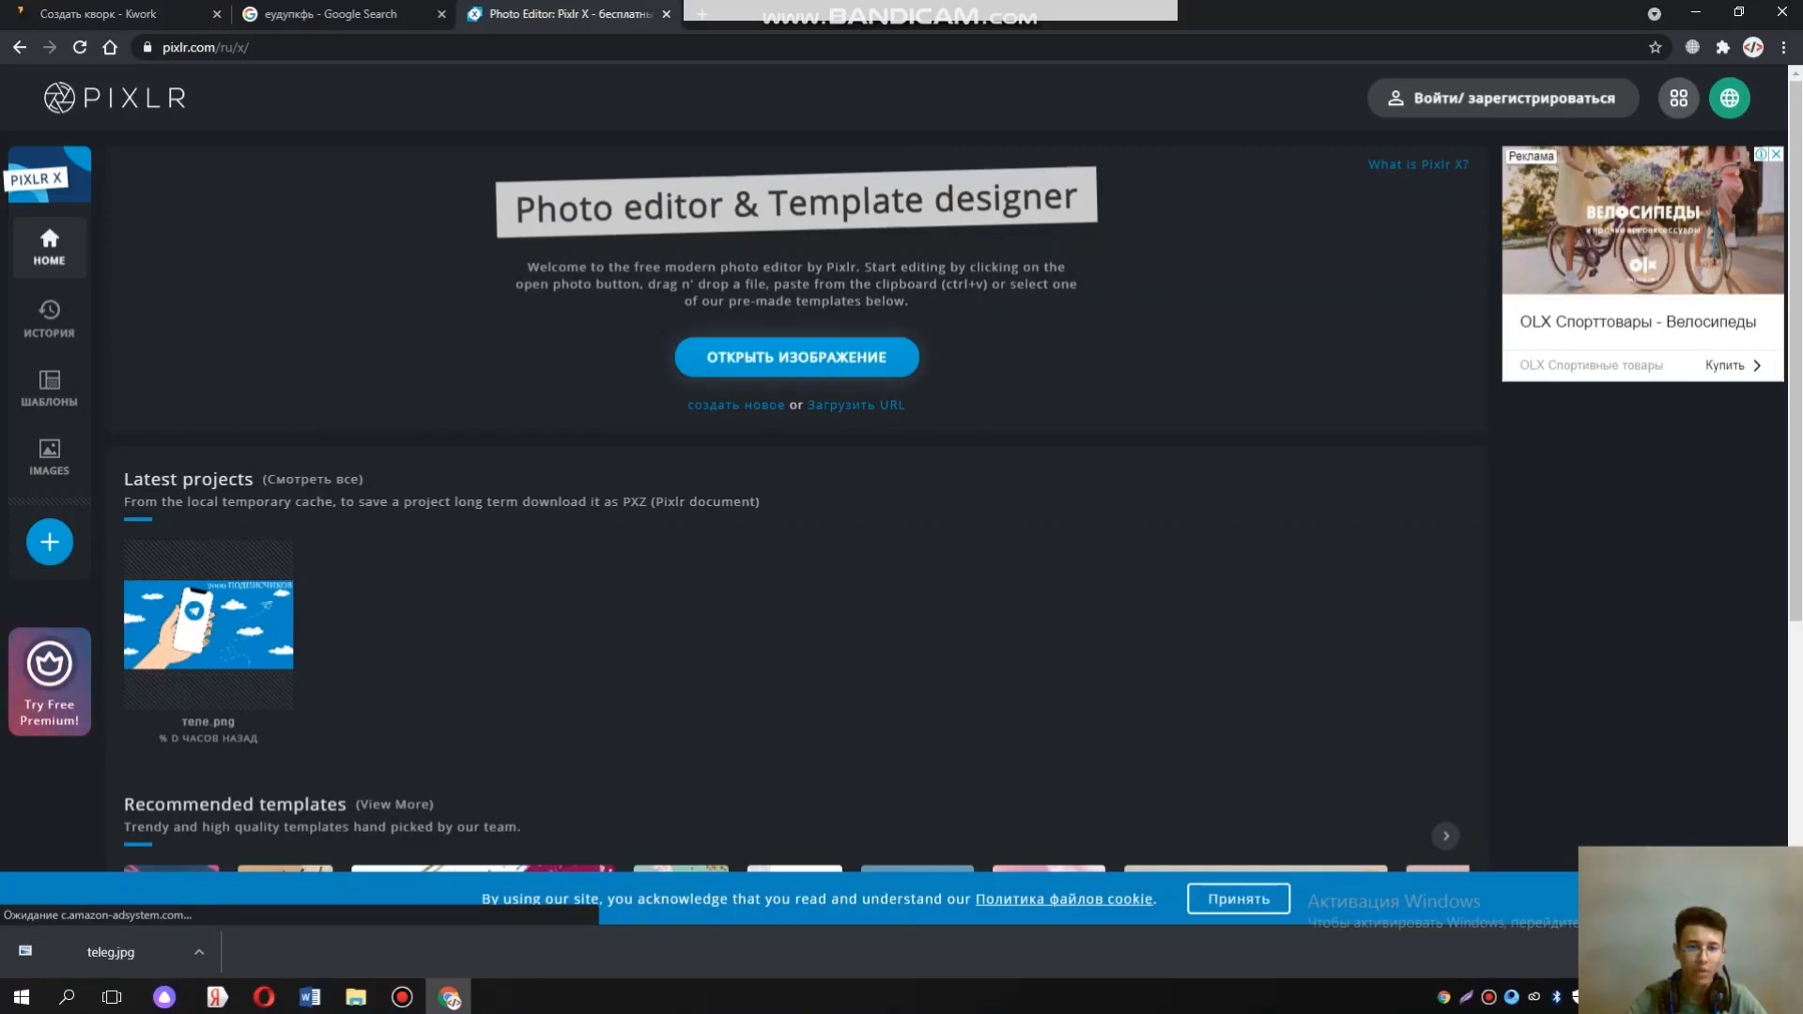
pyautogui.click(796, 357)
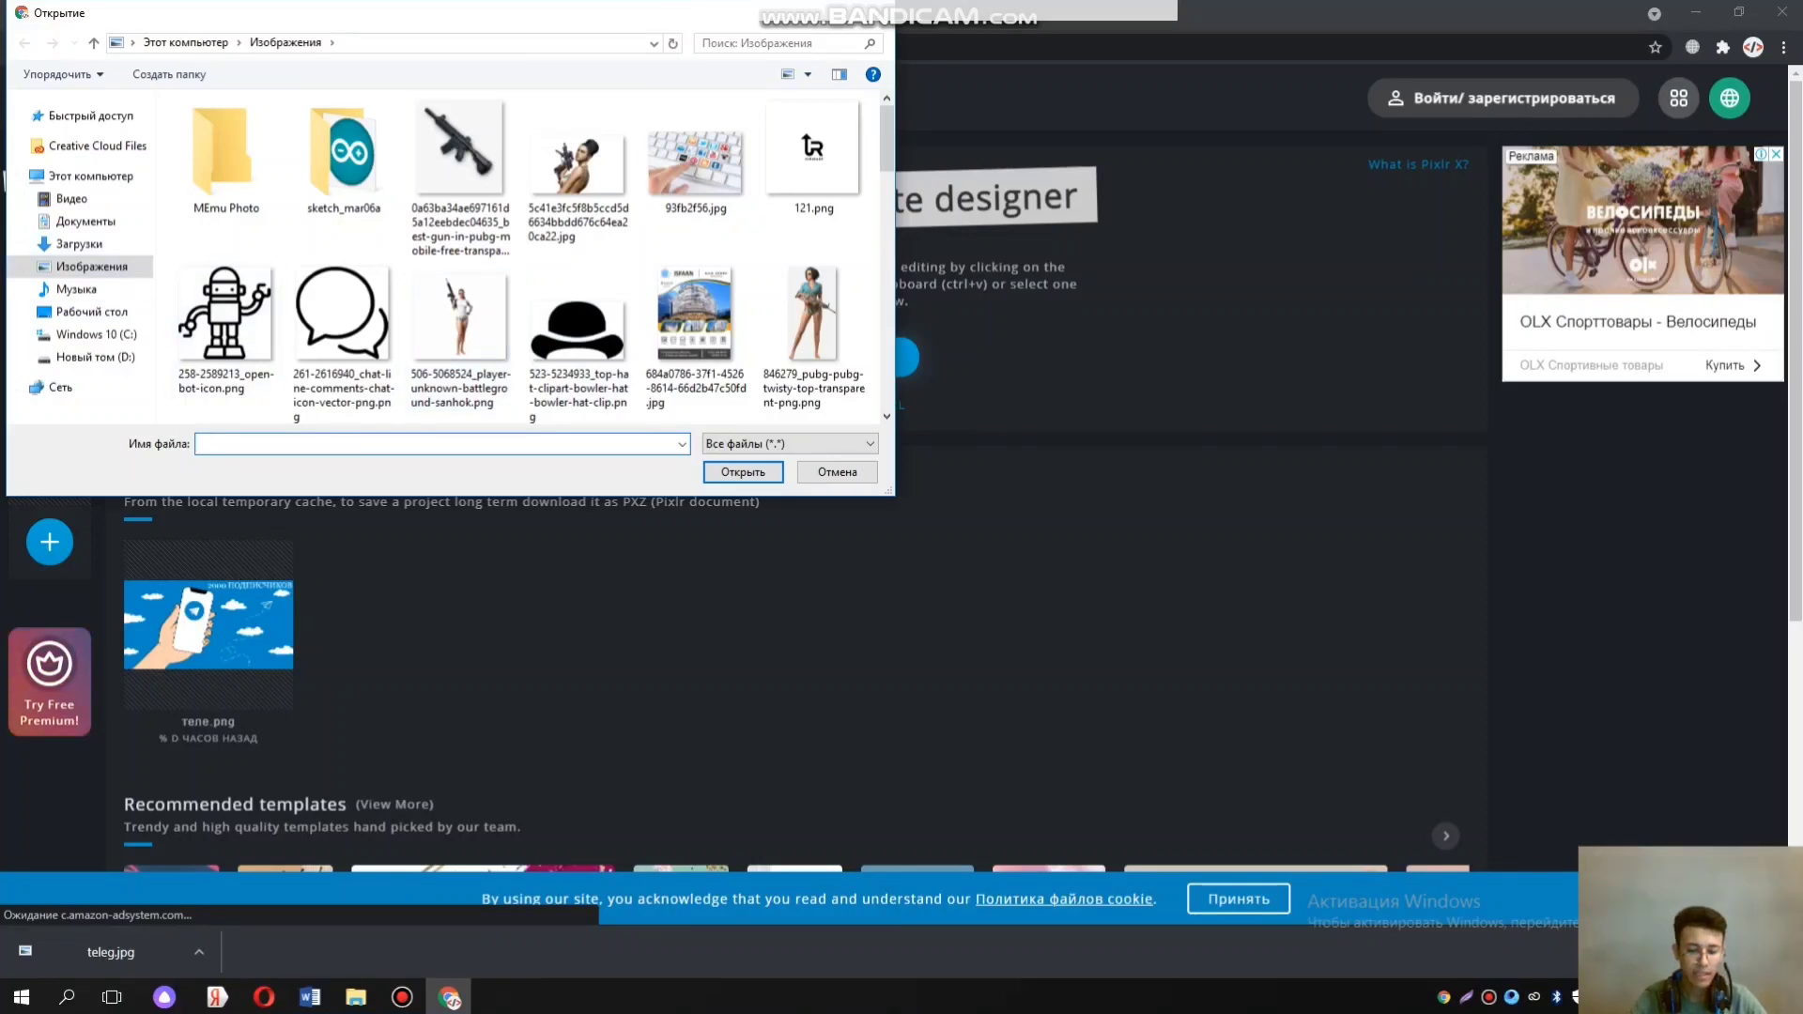
pyautogui.write('te')
pyautogui.press('Down')
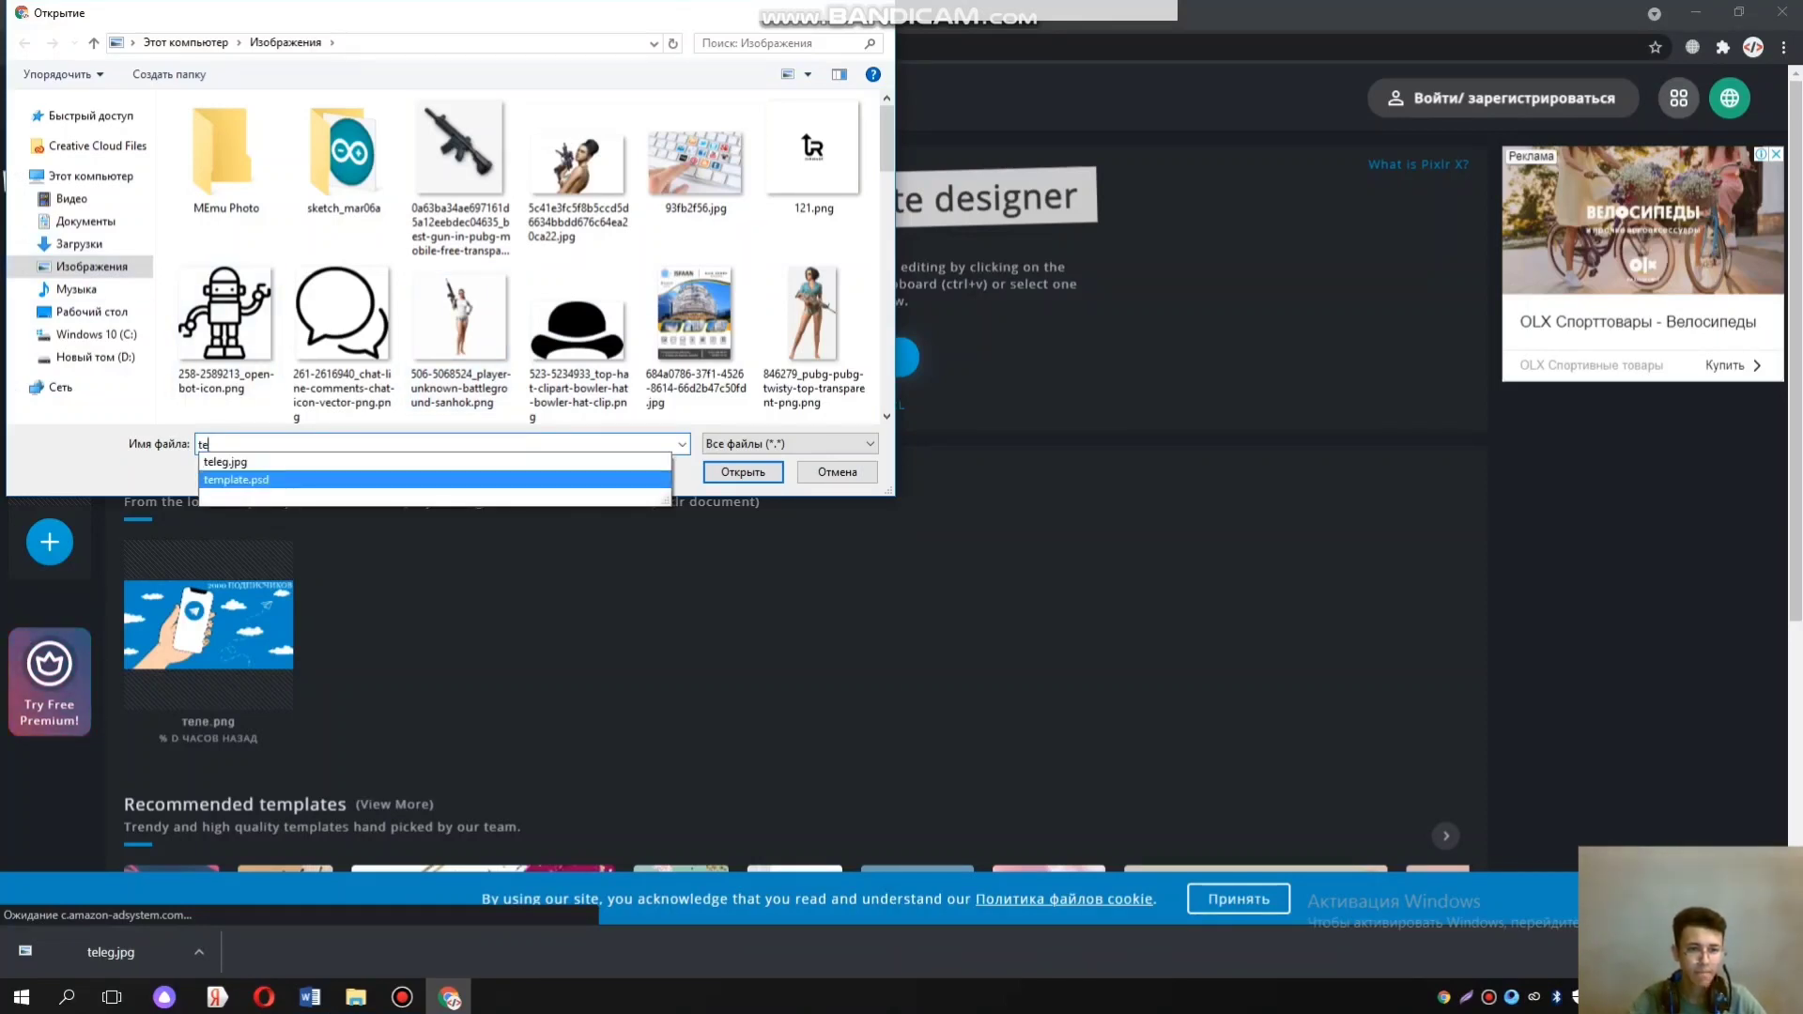
pyautogui.press('Return')
pyautogui.press('Return')
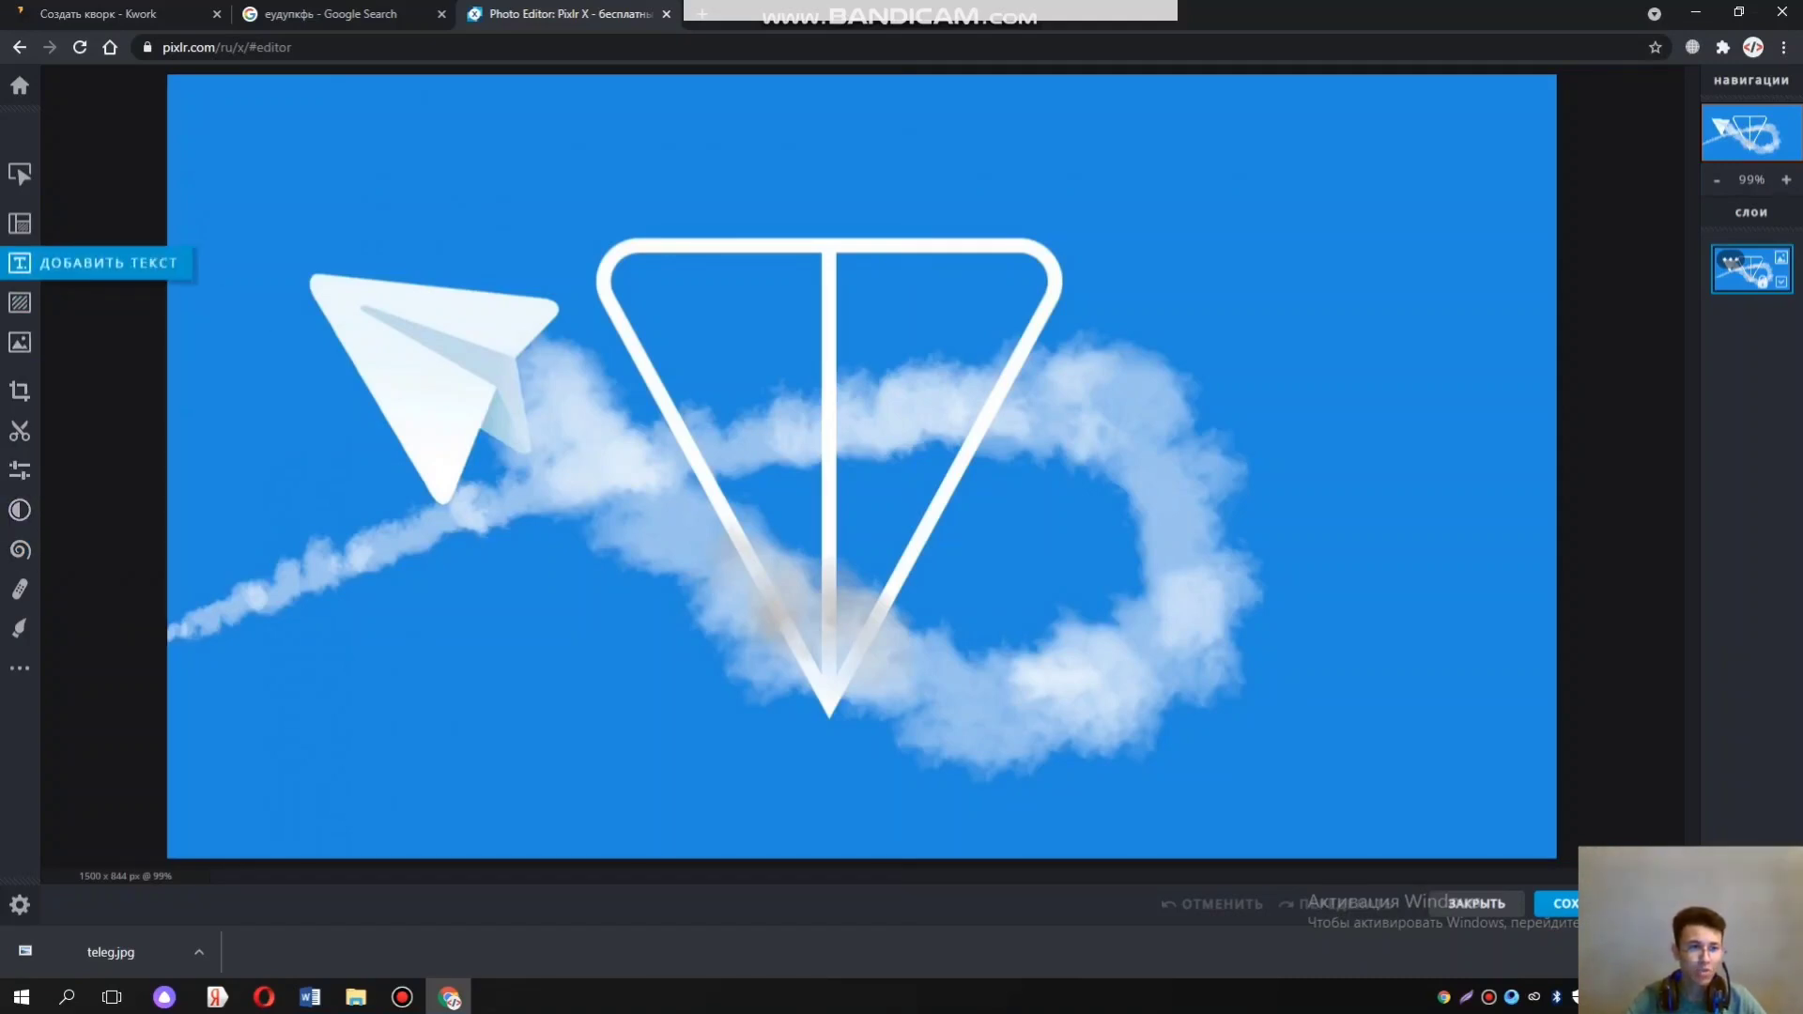
# Replace the placeholder text layer with the caption '2000 подписчиков' on the Telegram picture
pyautogui.click(20, 263)
pyautogui.click(159, 164)
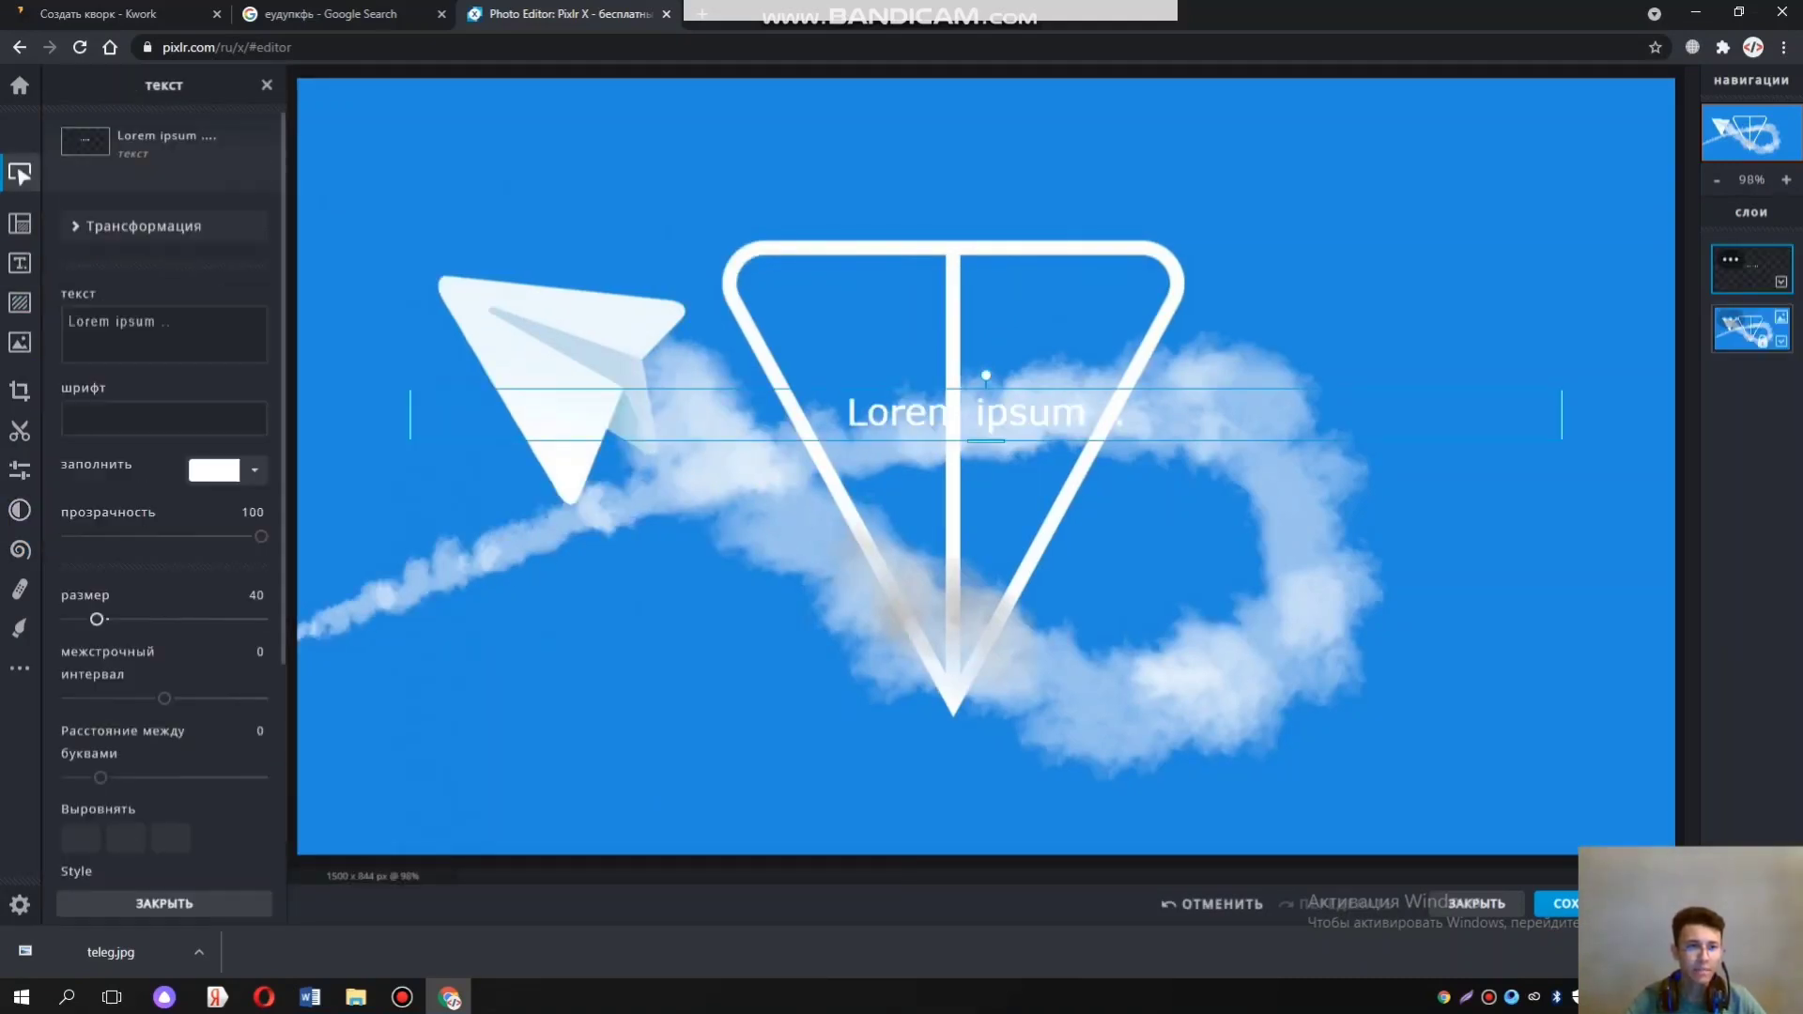
pyautogui.doubleClick(986, 414)
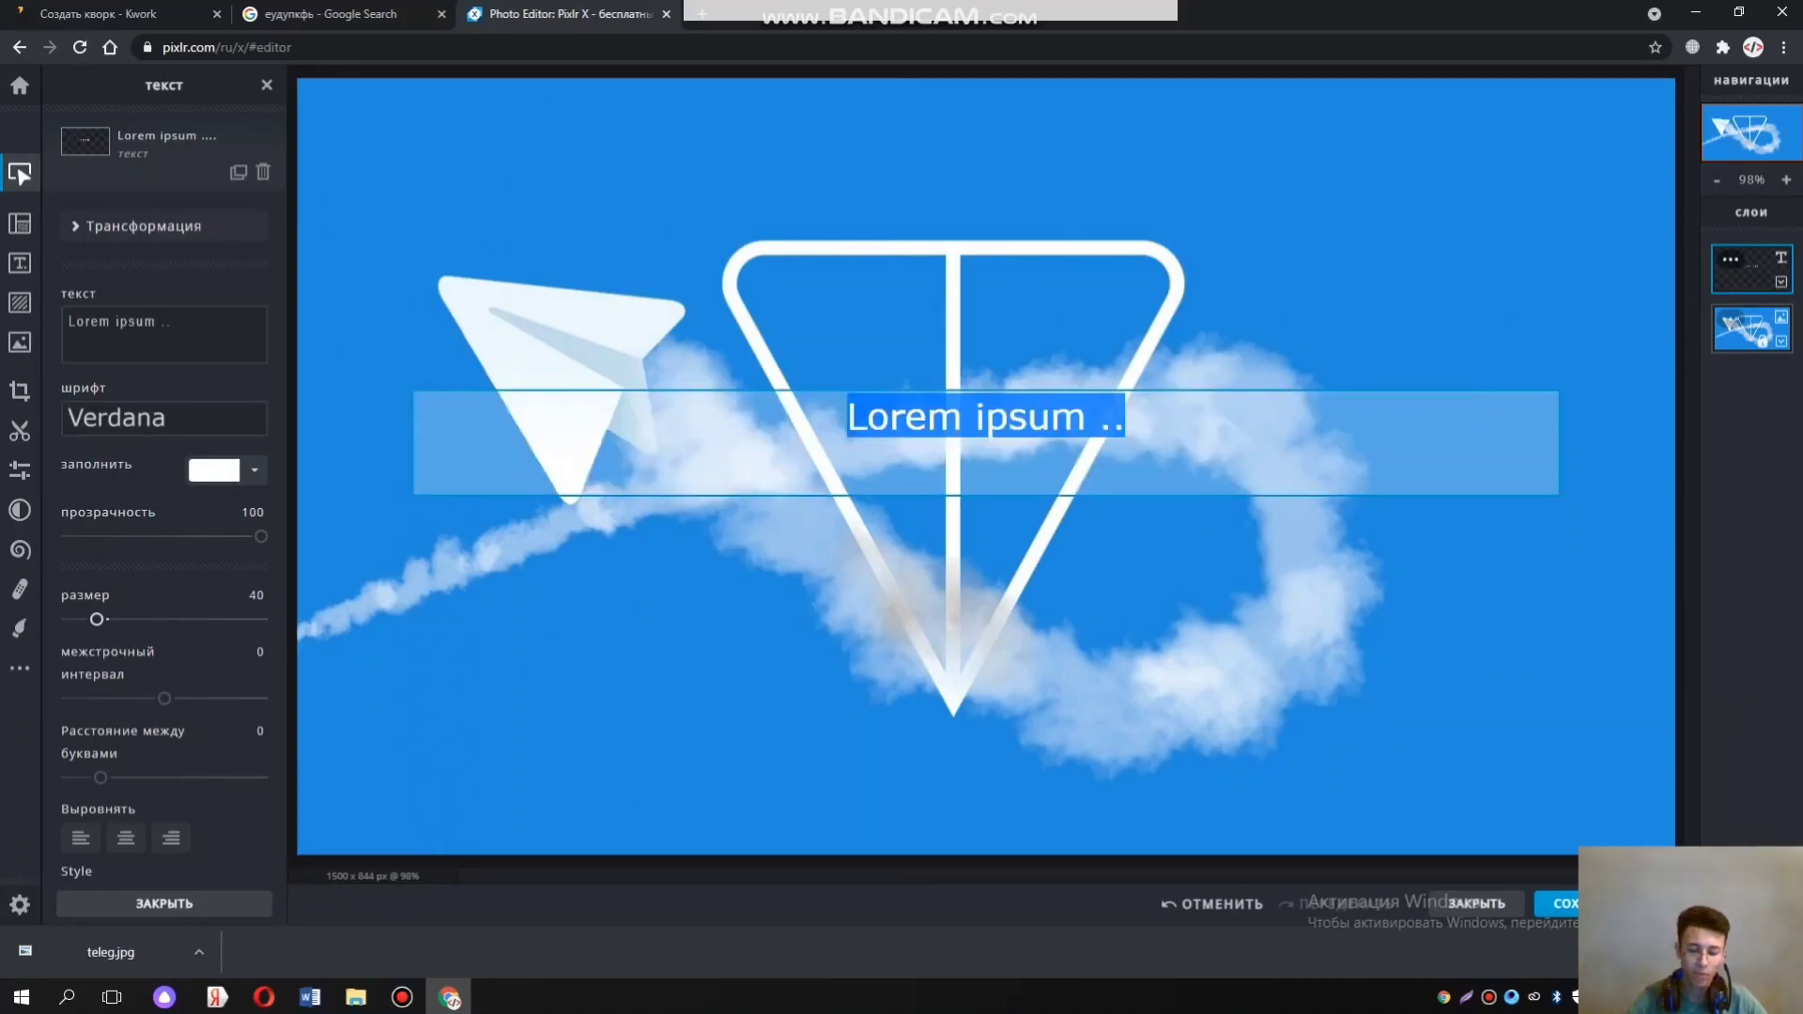
pyautogui.press('BackSpace')
pyautogui.write('200')
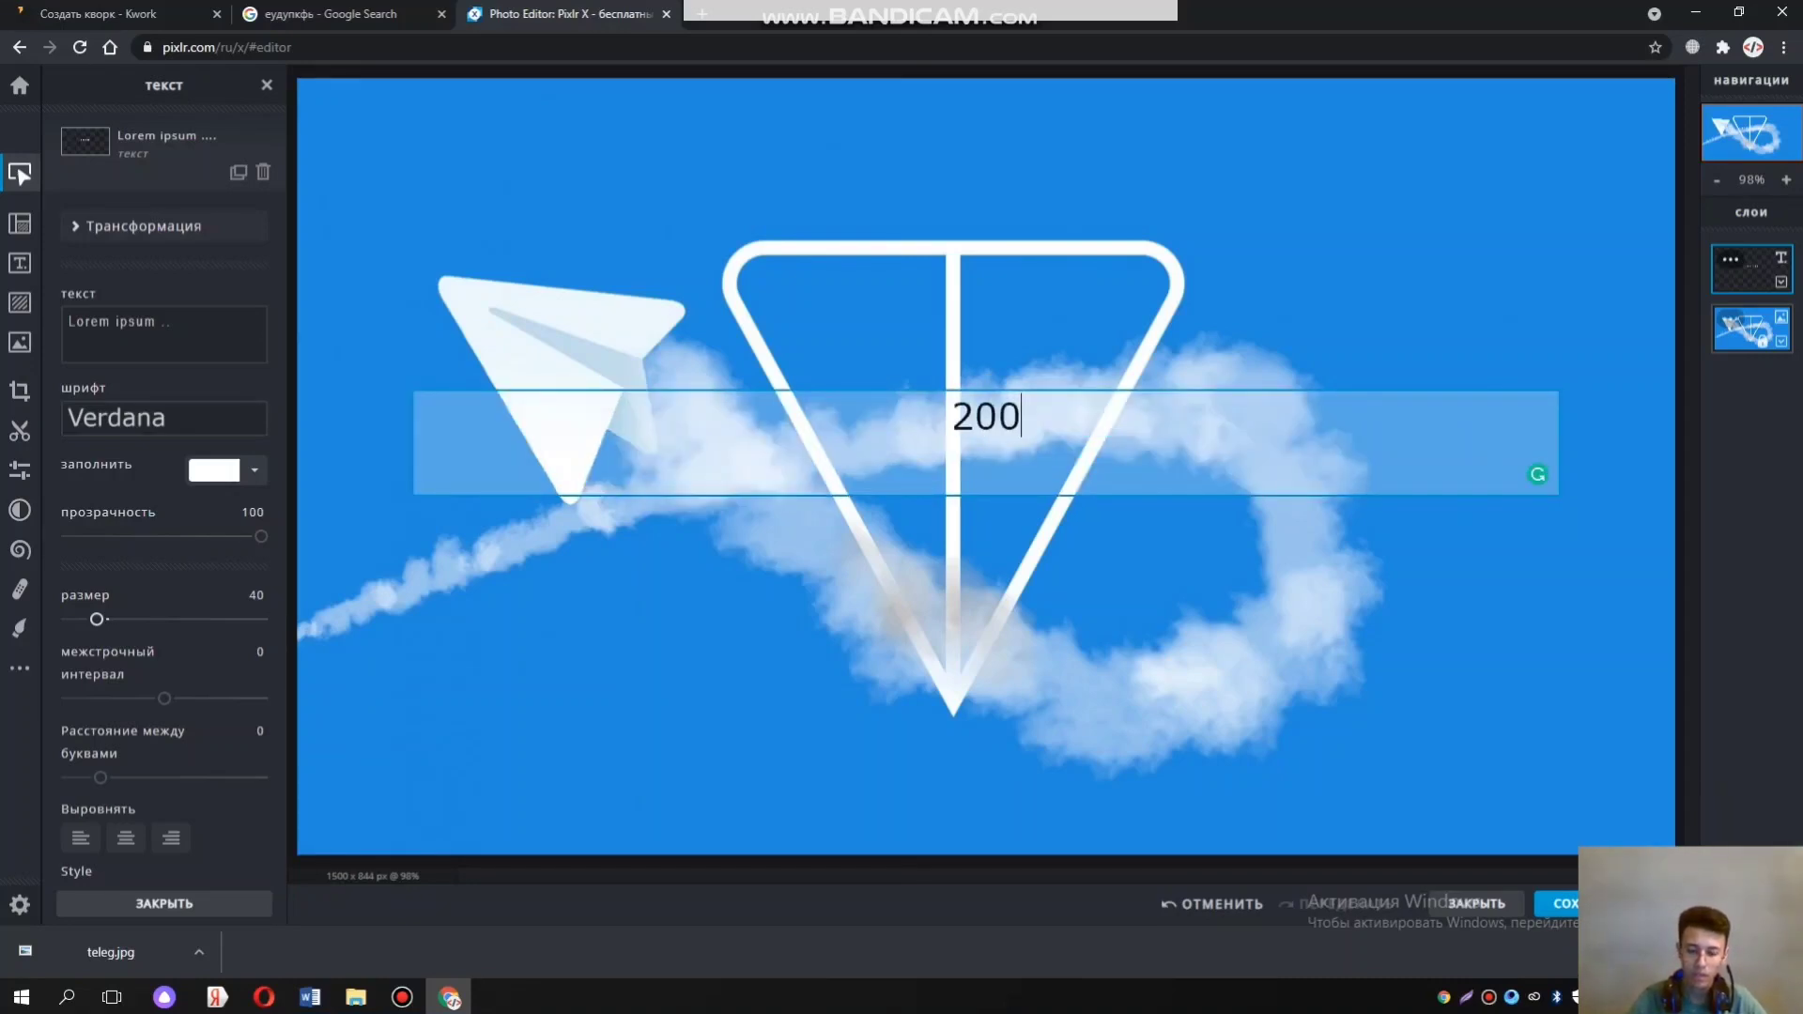
pyautogui.write('0 па')
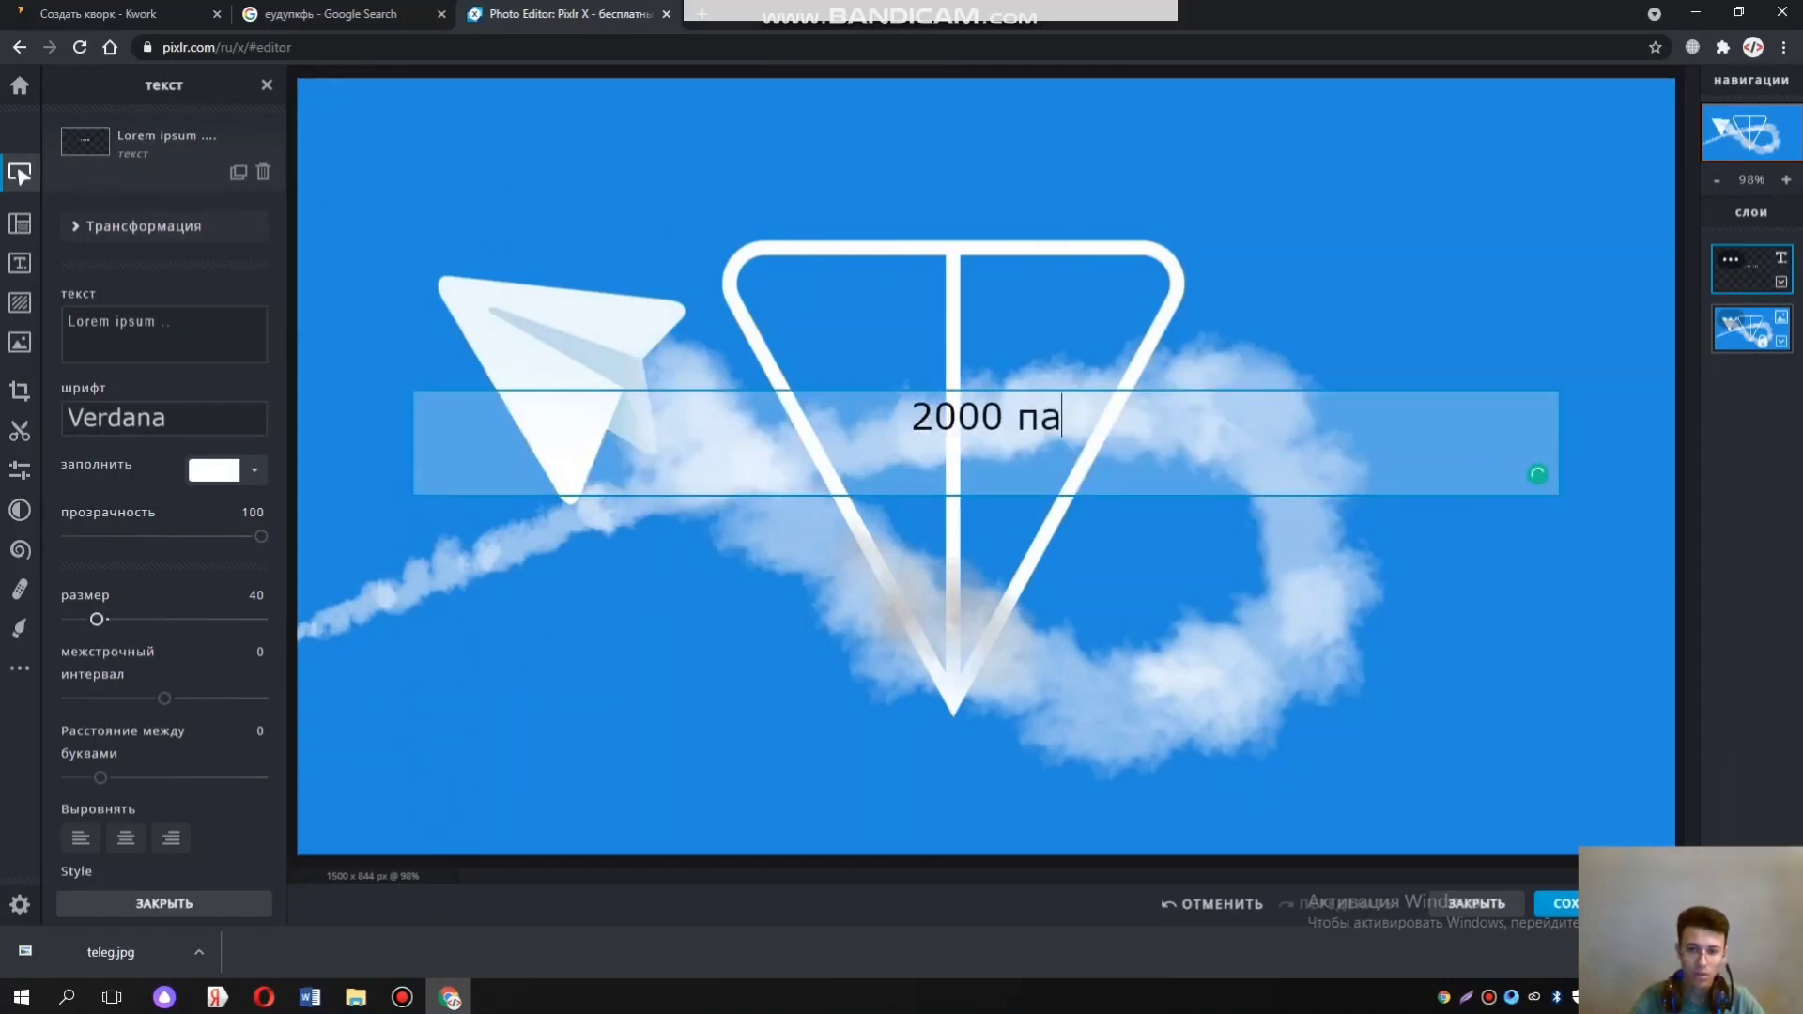
pyautogui.press('BackSpace')
pyautogui.write('од')
pyautogui.press('BackSpace')
pyautogui.press('BackSpace')
pyautogui.press('BackSpace')
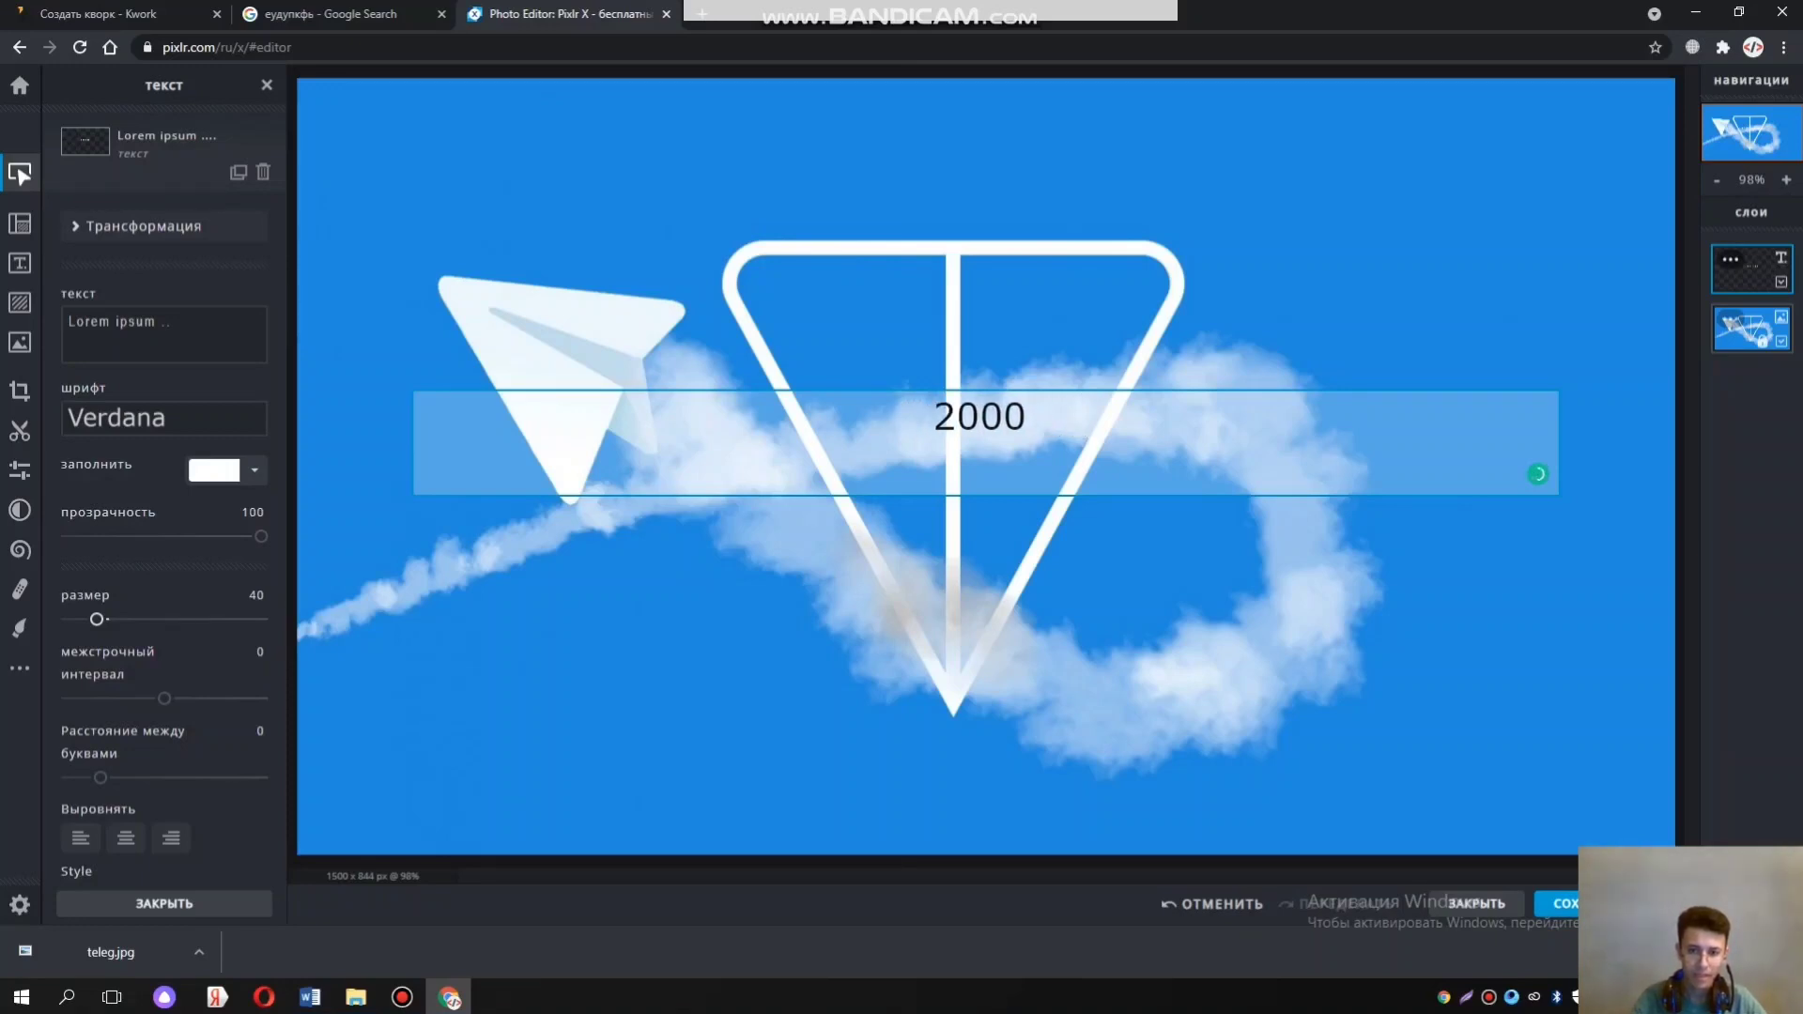
pyautogui.write('плд')
pyautogui.press('BackSpace')
pyautogui.press('BackSpace')
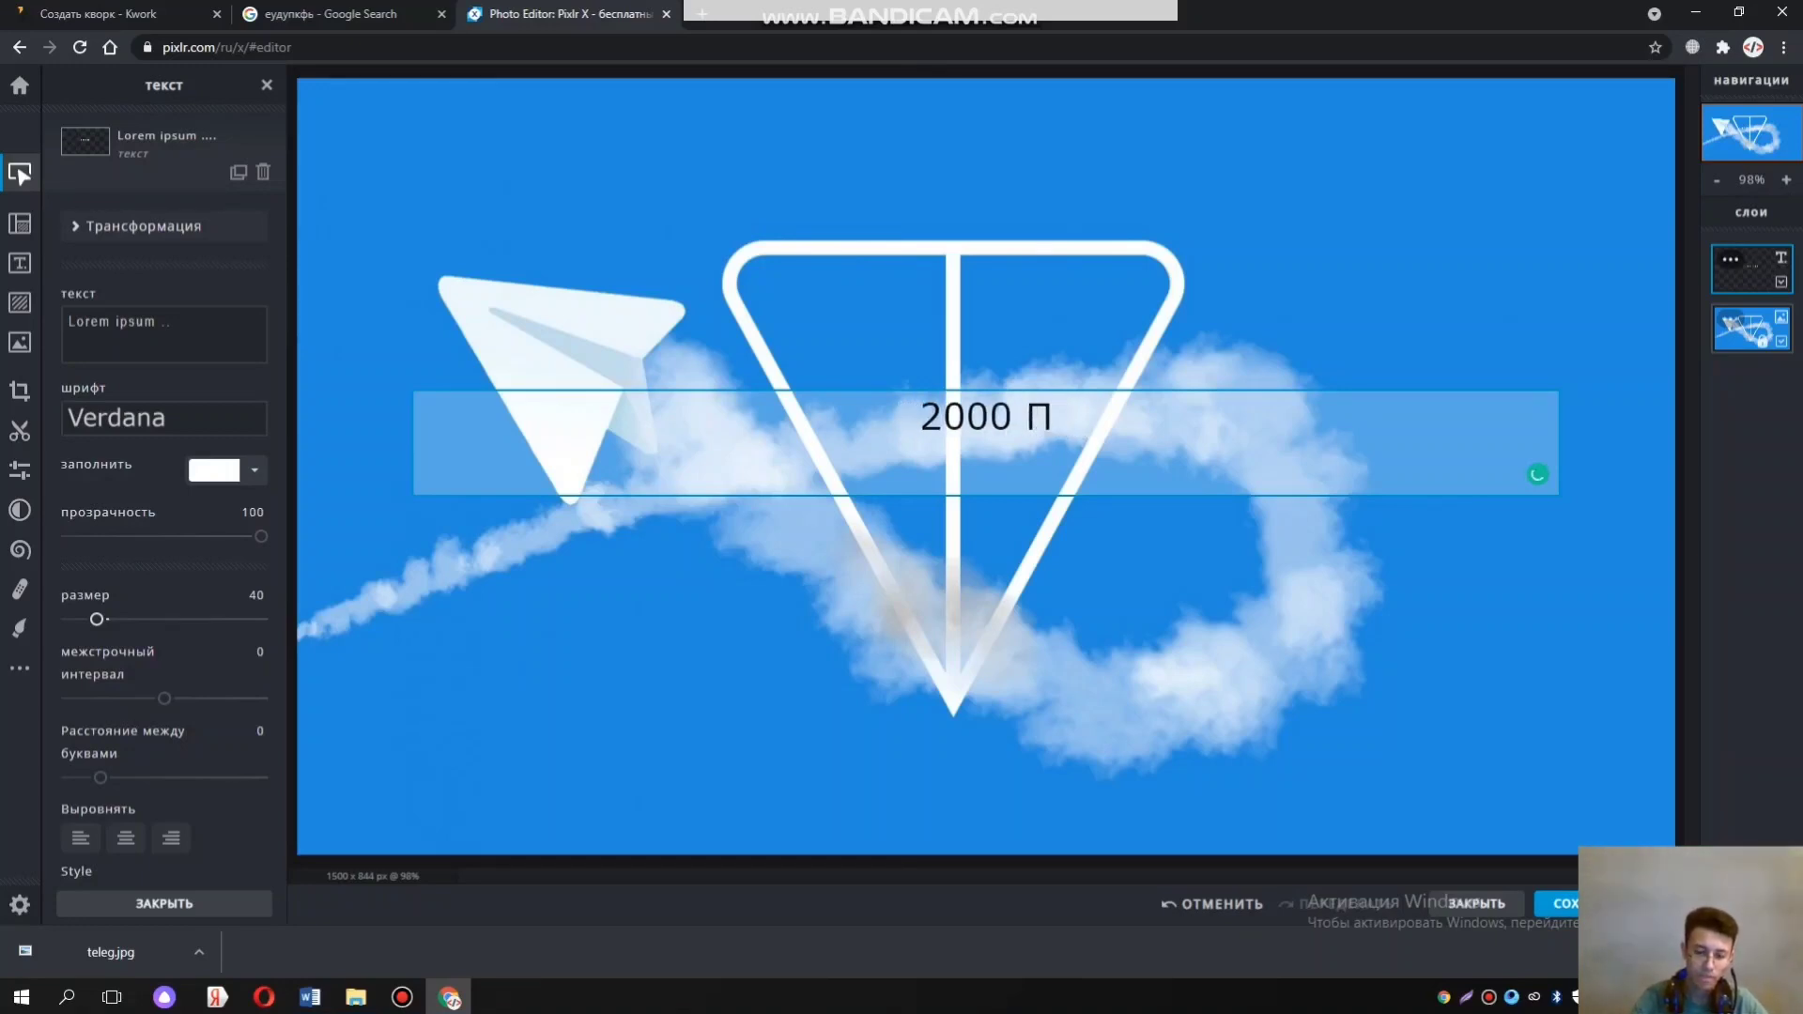
pyautogui.write('одписчиков')
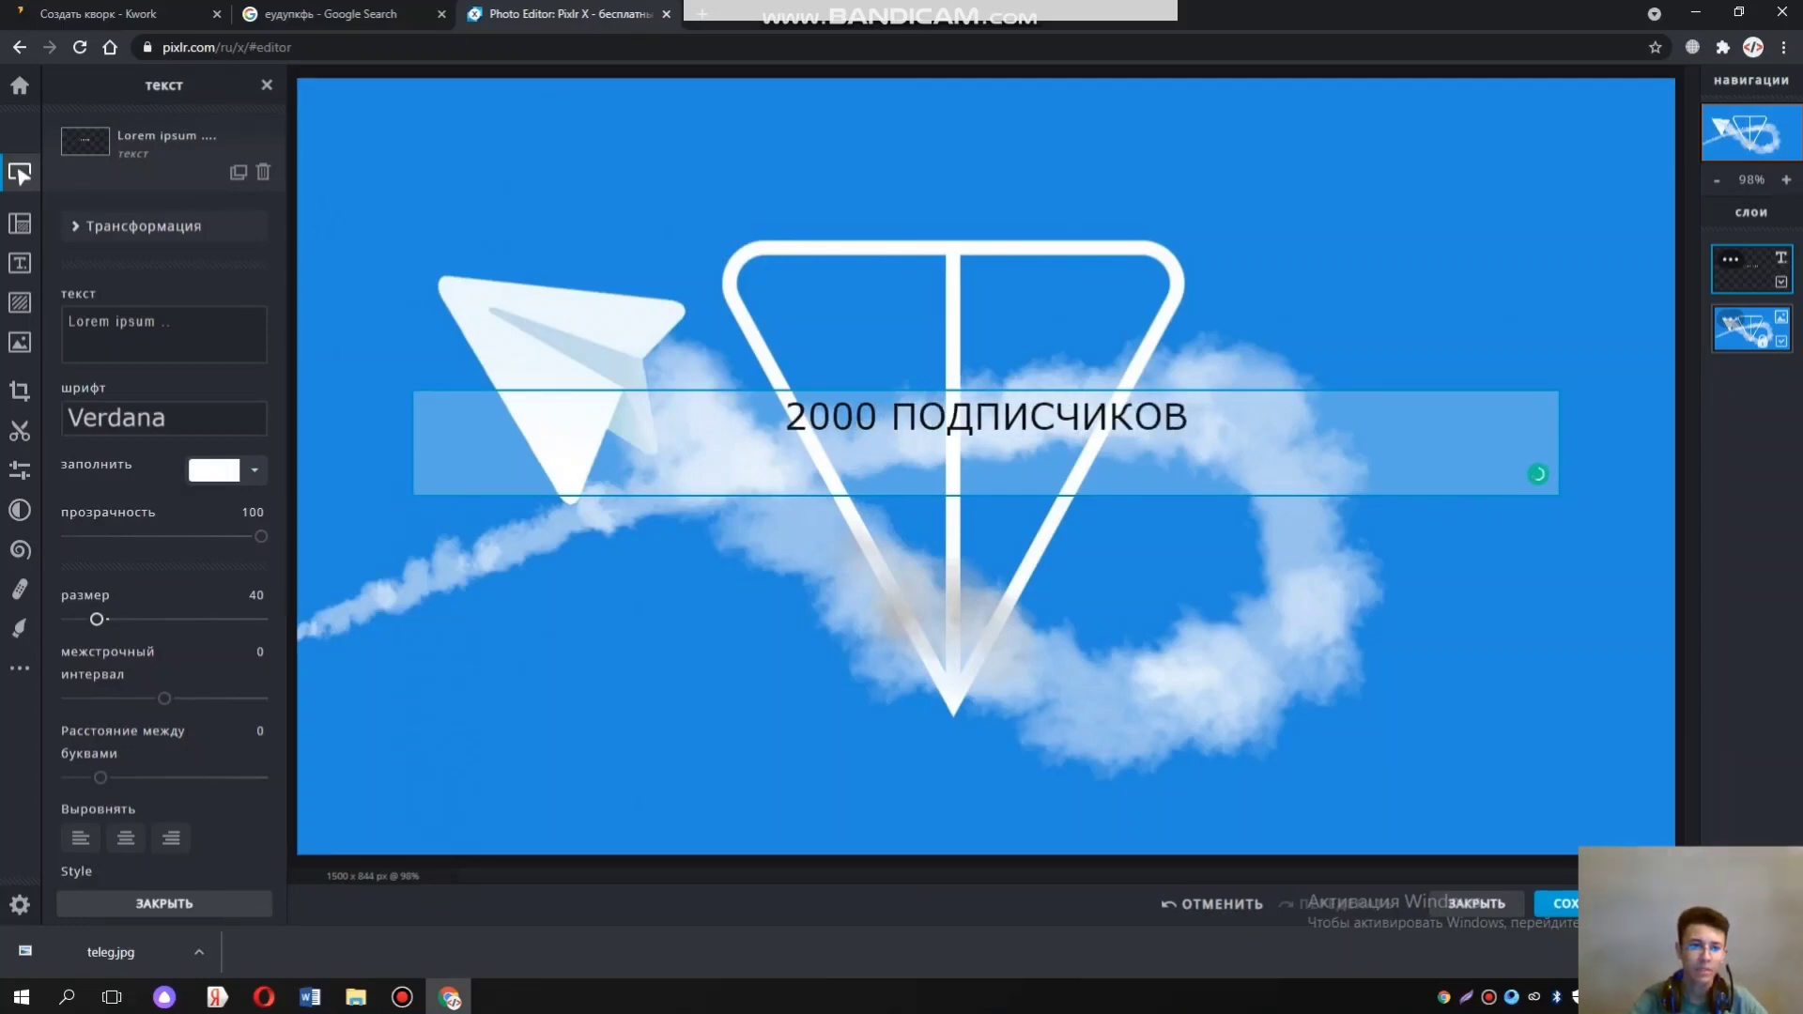
pyautogui.click(165, 419)
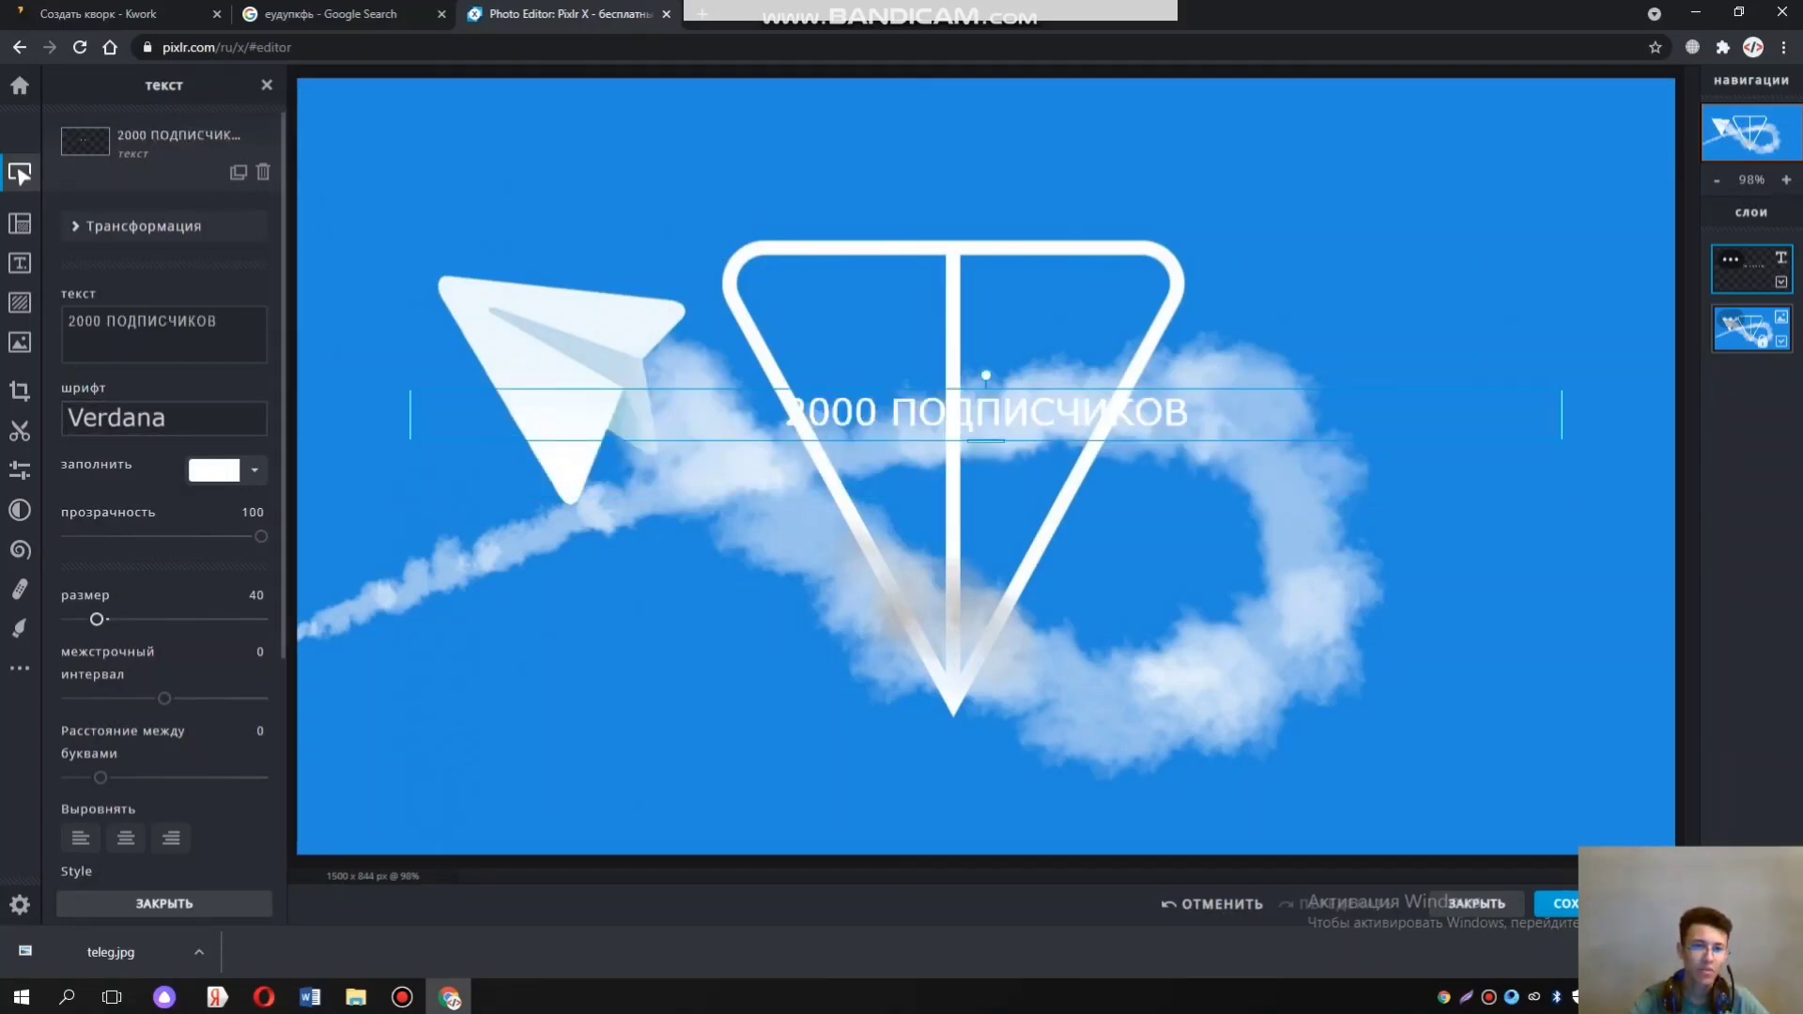
pyautogui.click(164, 417)
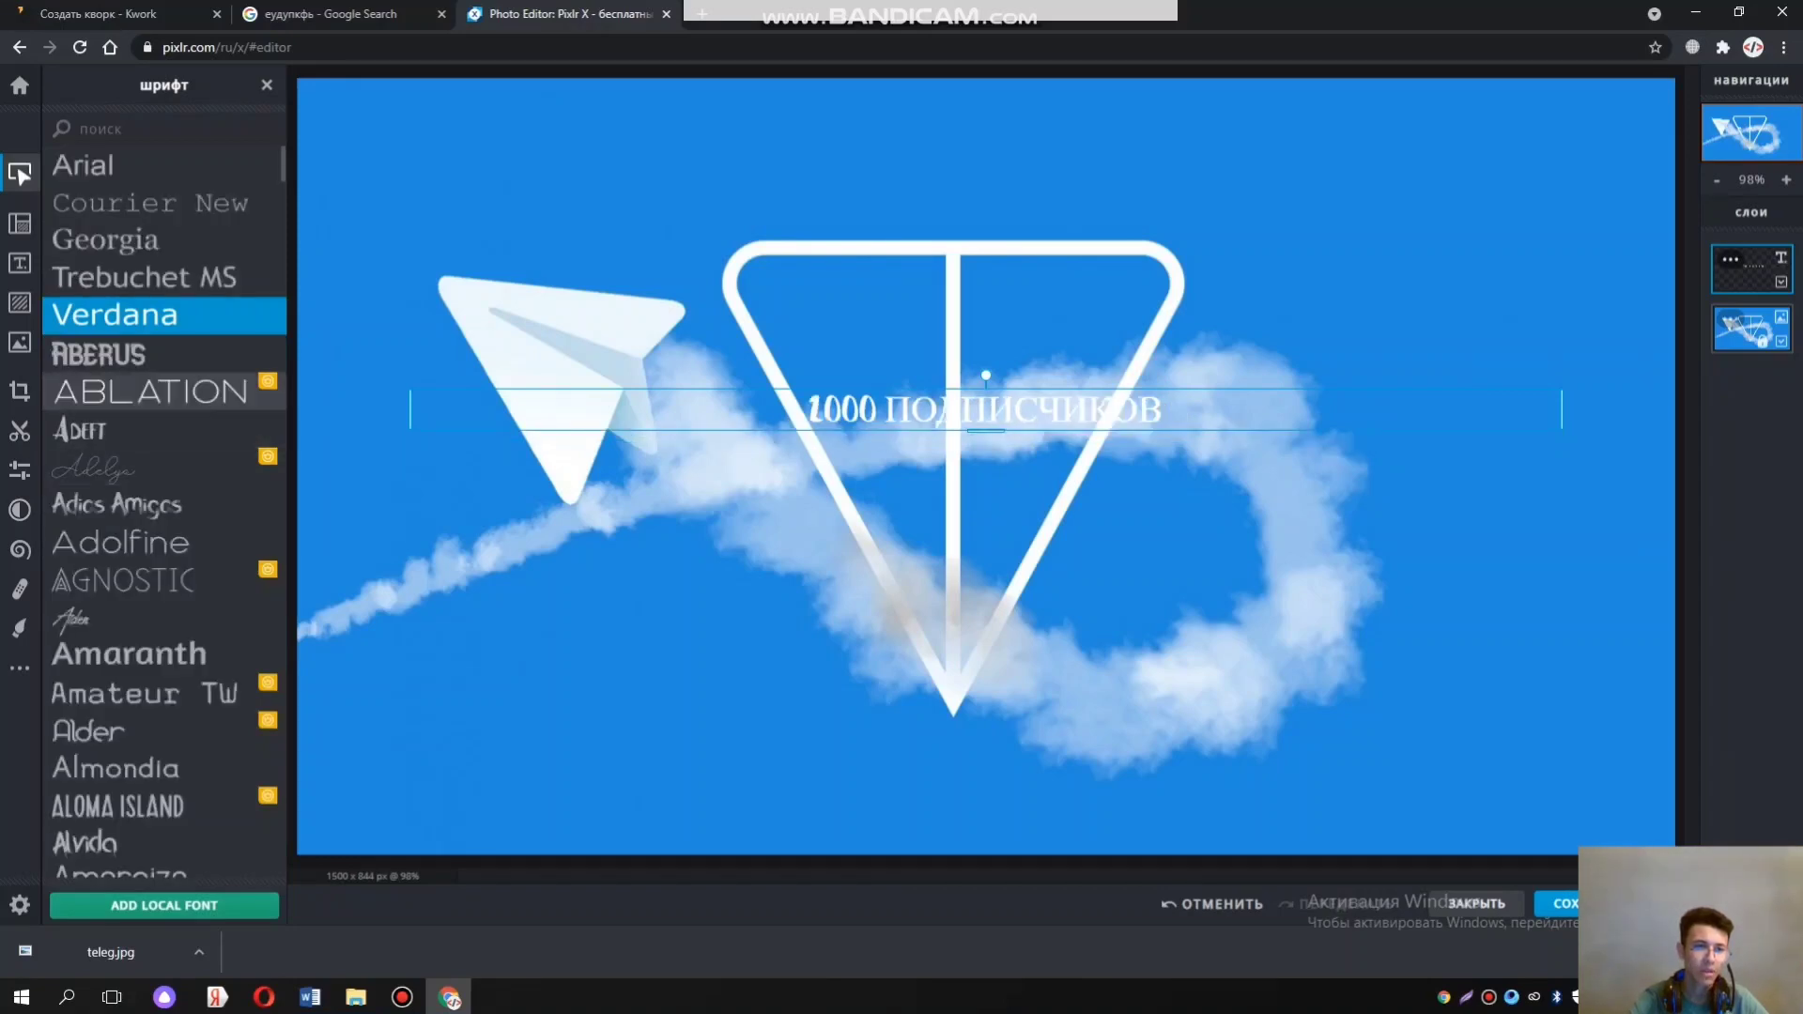
# Style the caption in Aberus at size 82 and place it near the image's top right
pyautogui.click(150, 355)
pyautogui.moveTo(986, 407); pyautogui.dragTo(1277, 166)
pyautogui.doubleClick(703, 164)
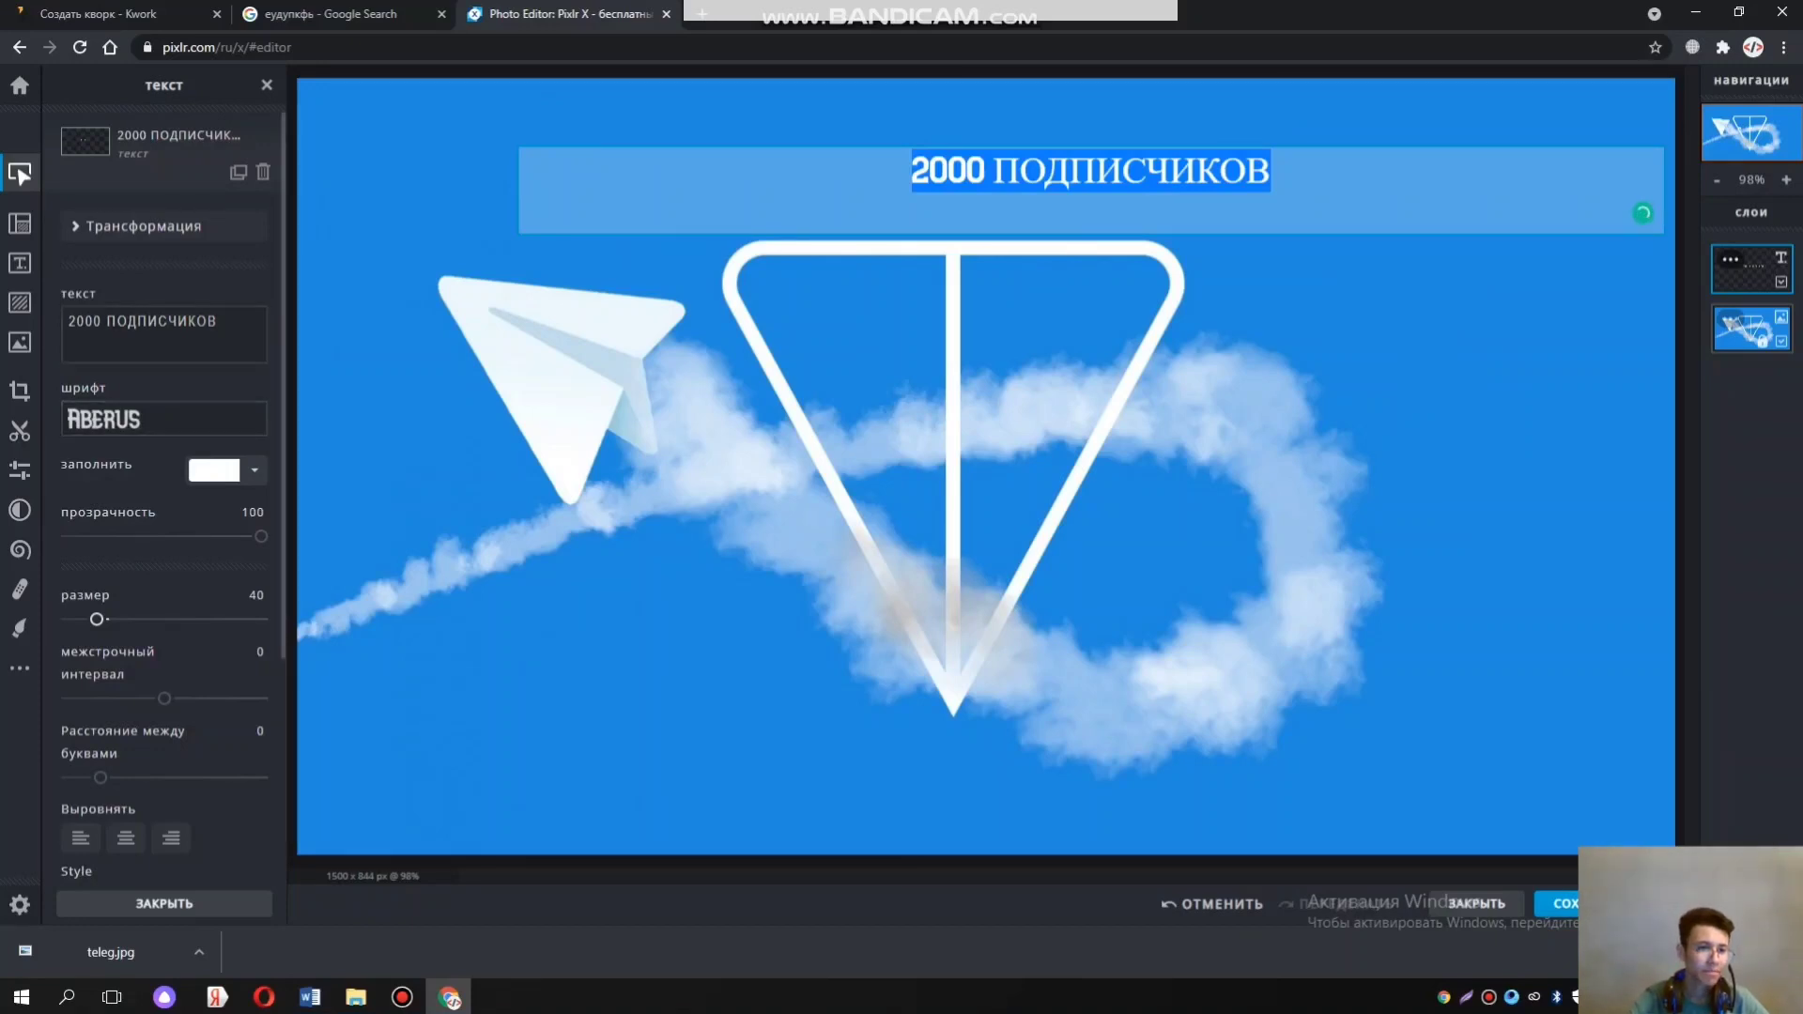
pyautogui.press('Escape')
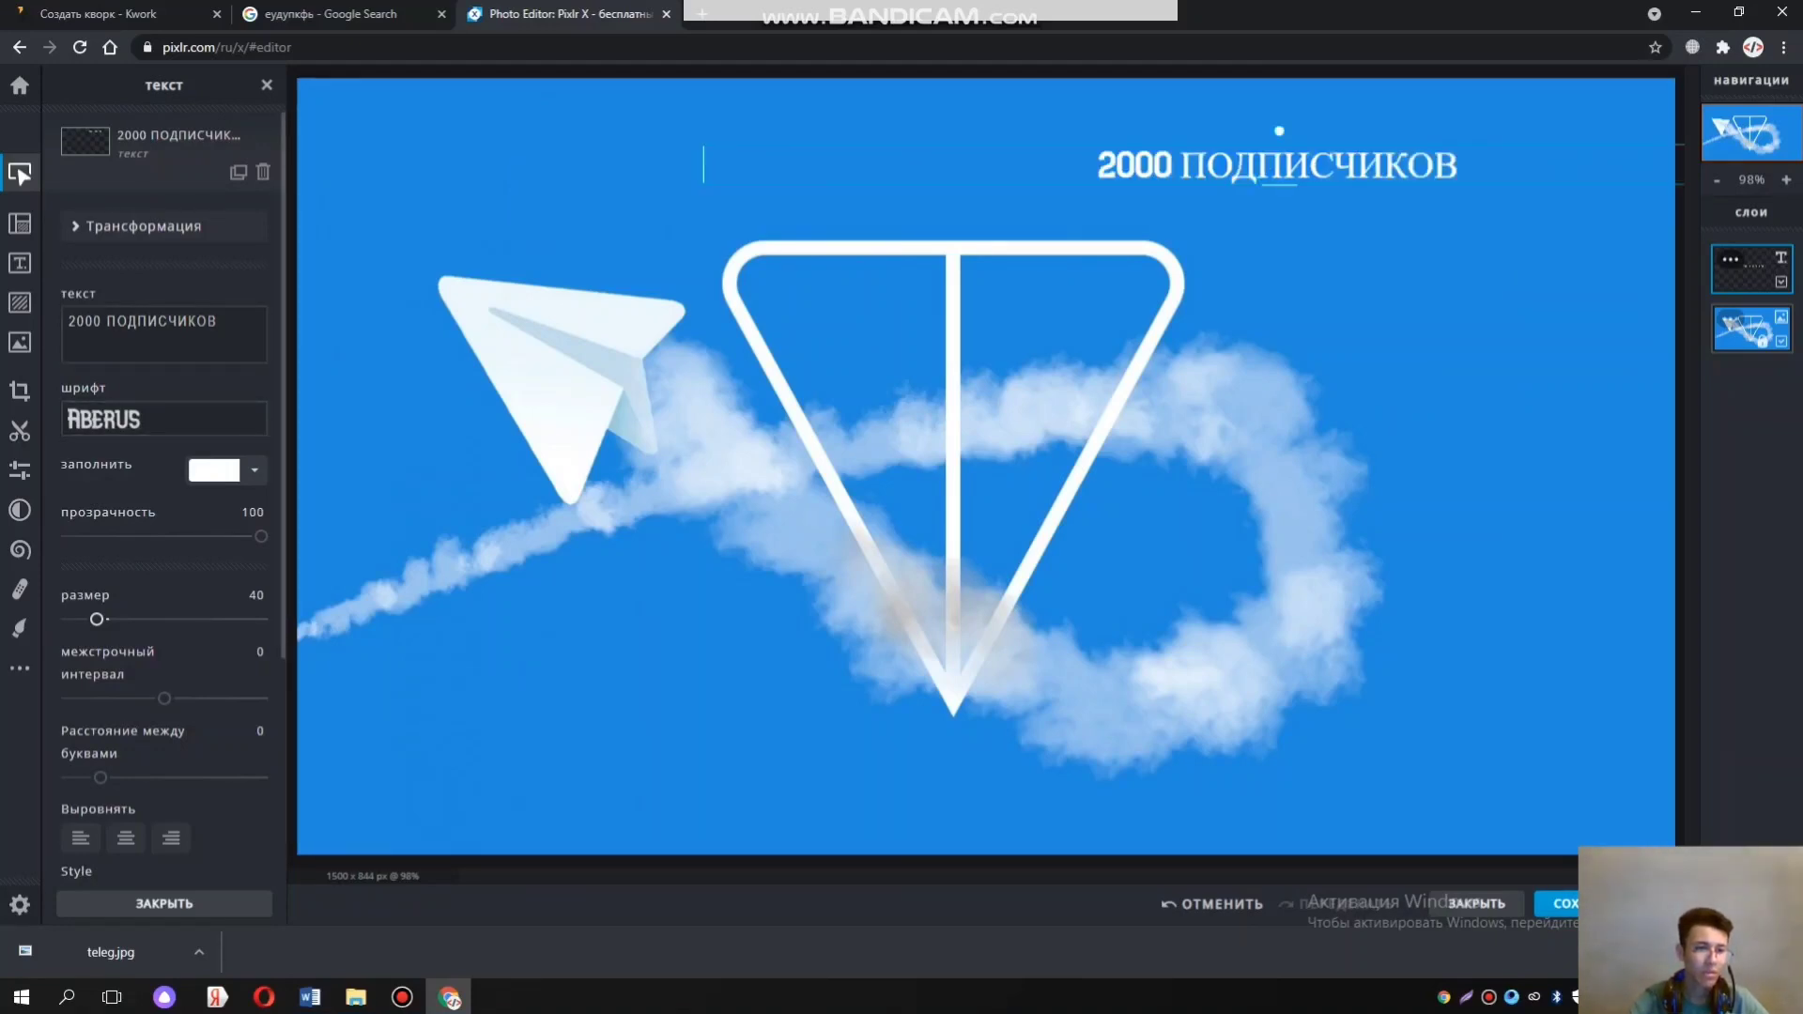
pyautogui.moveTo(96, 618); pyautogui.dragTo(132, 619)
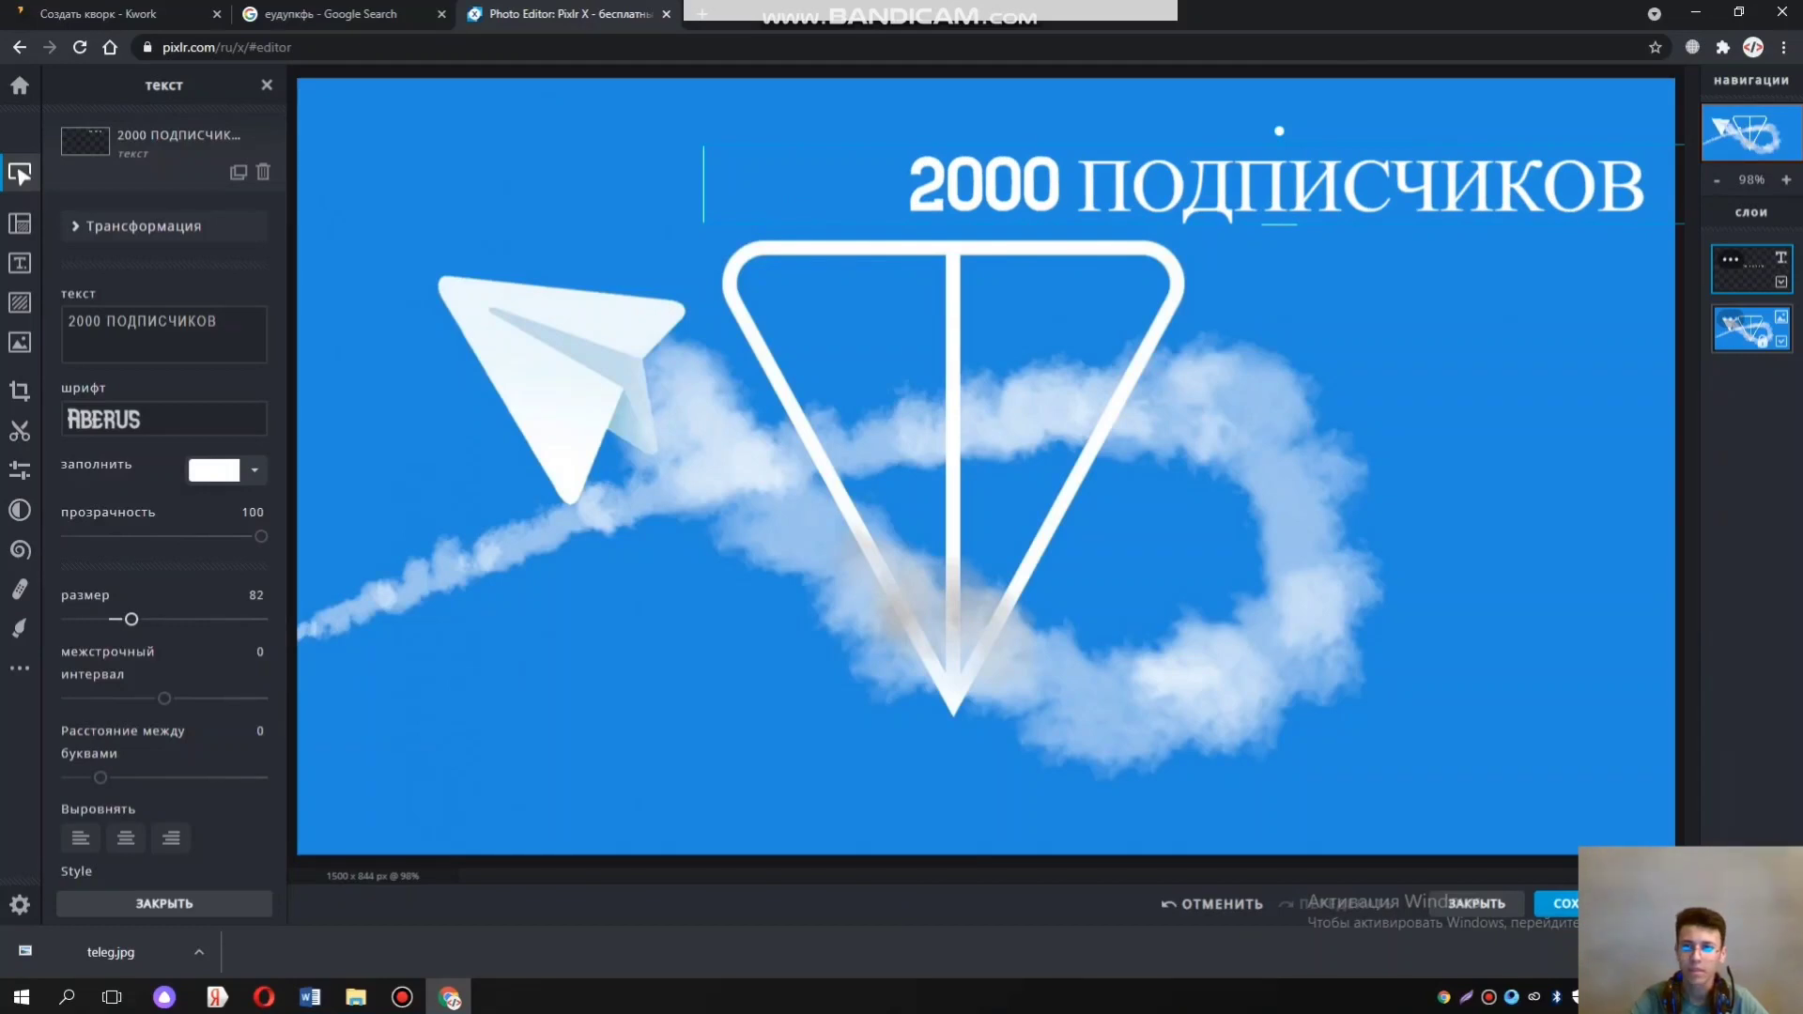
pyautogui.click(1220, 246)
pyautogui.click(1221, 193)
pyautogui.moveTo(1220, 193); pyautogui.dragTo(1237, 149)
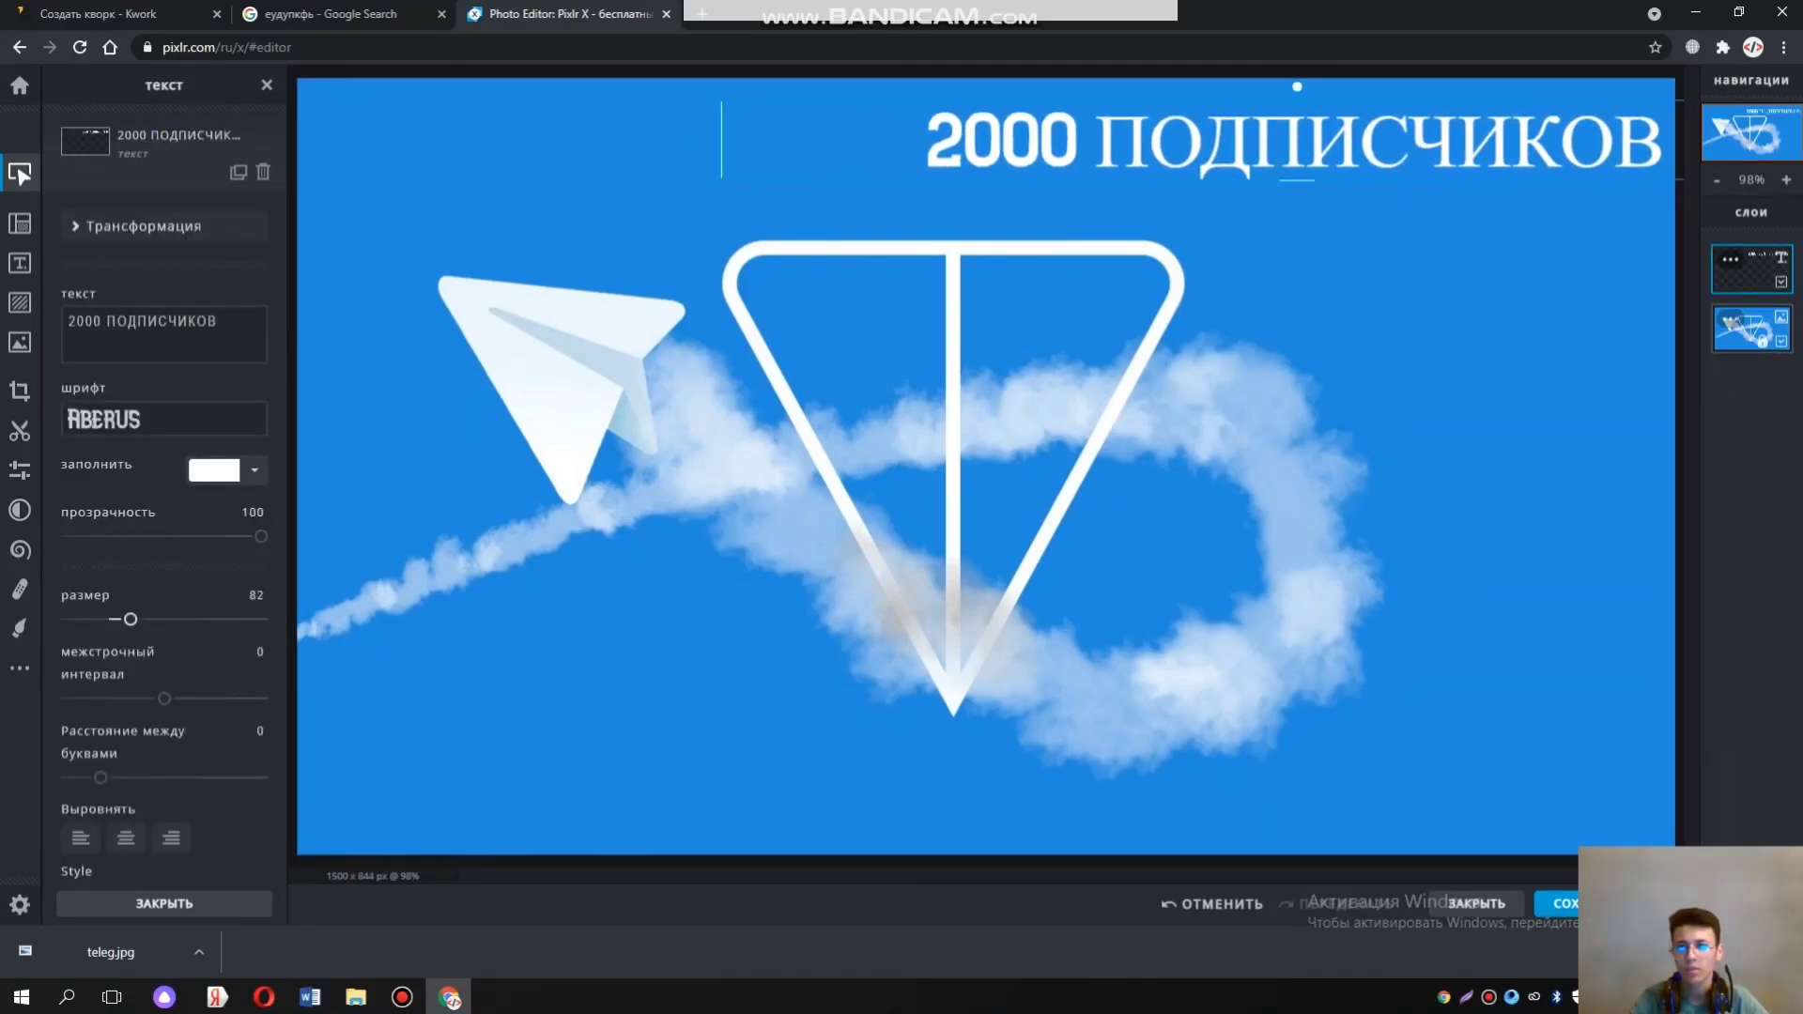
pyautogui.click(1230, 242)
pyautogui.click(1559, 904)
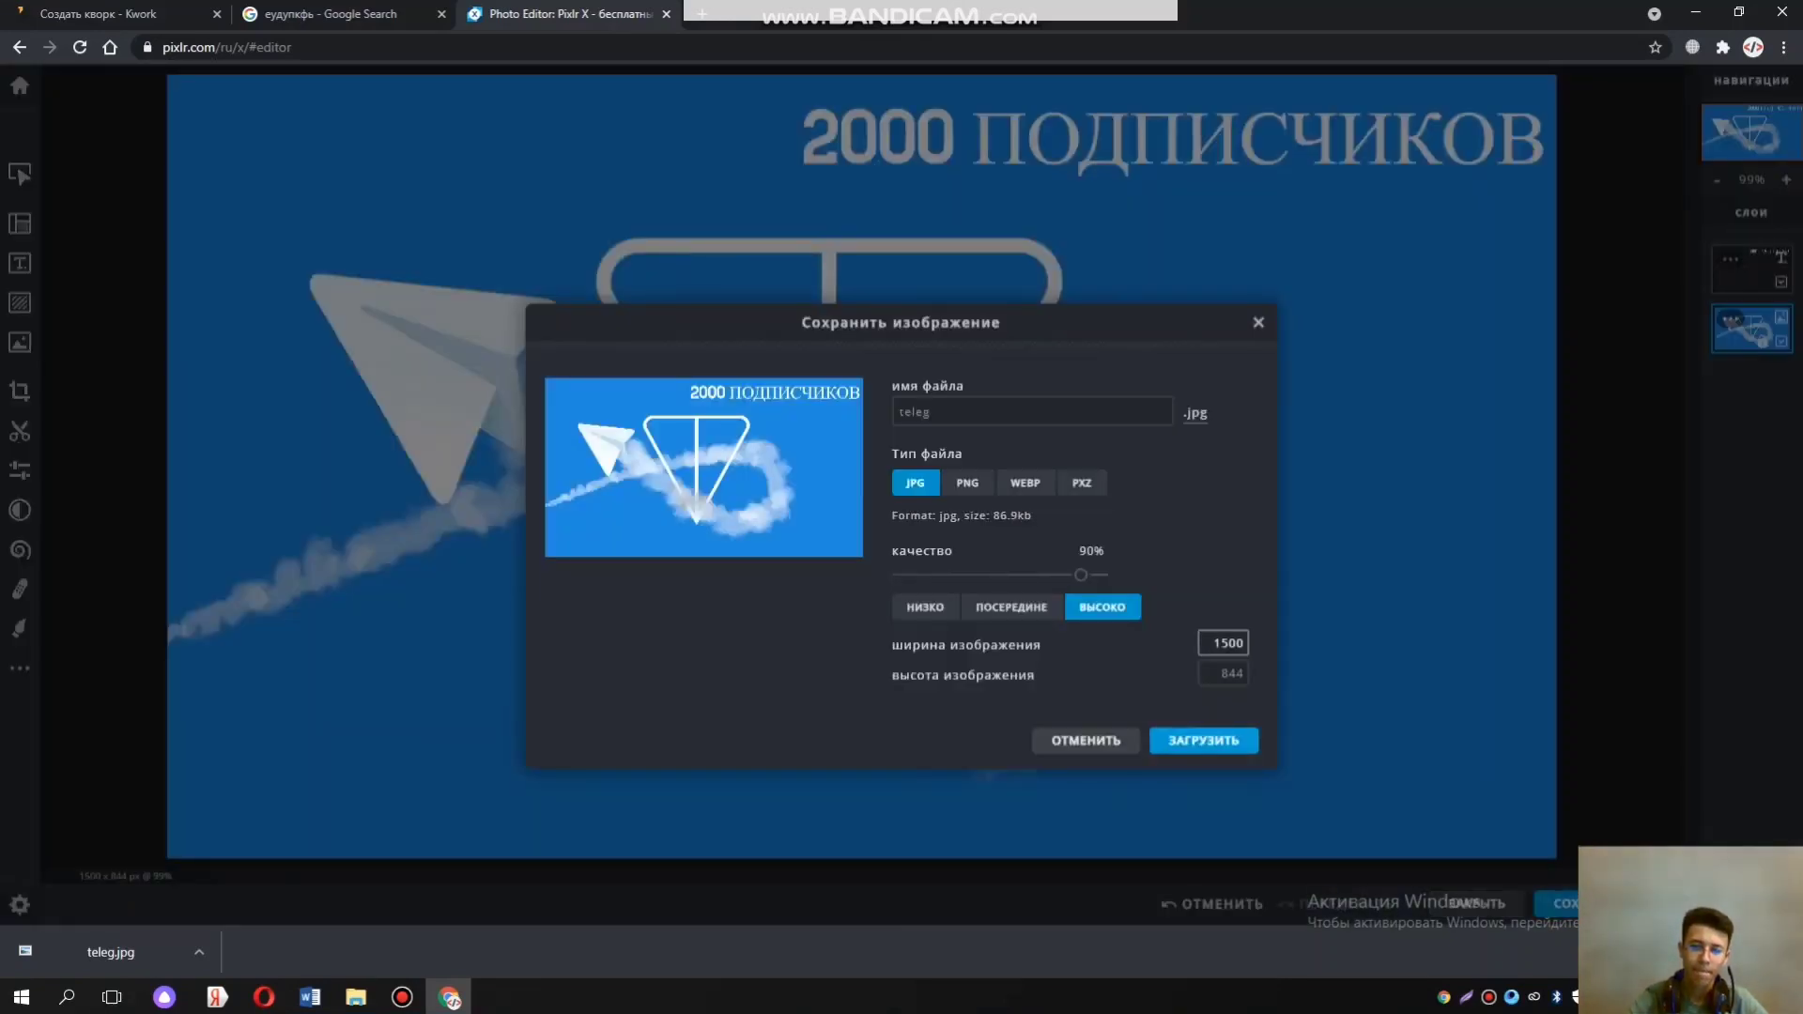
# Download the captioned cover as teleg.jpg and paste it into Изображения, replacing the old file
pyautogui.click(1203, 740)
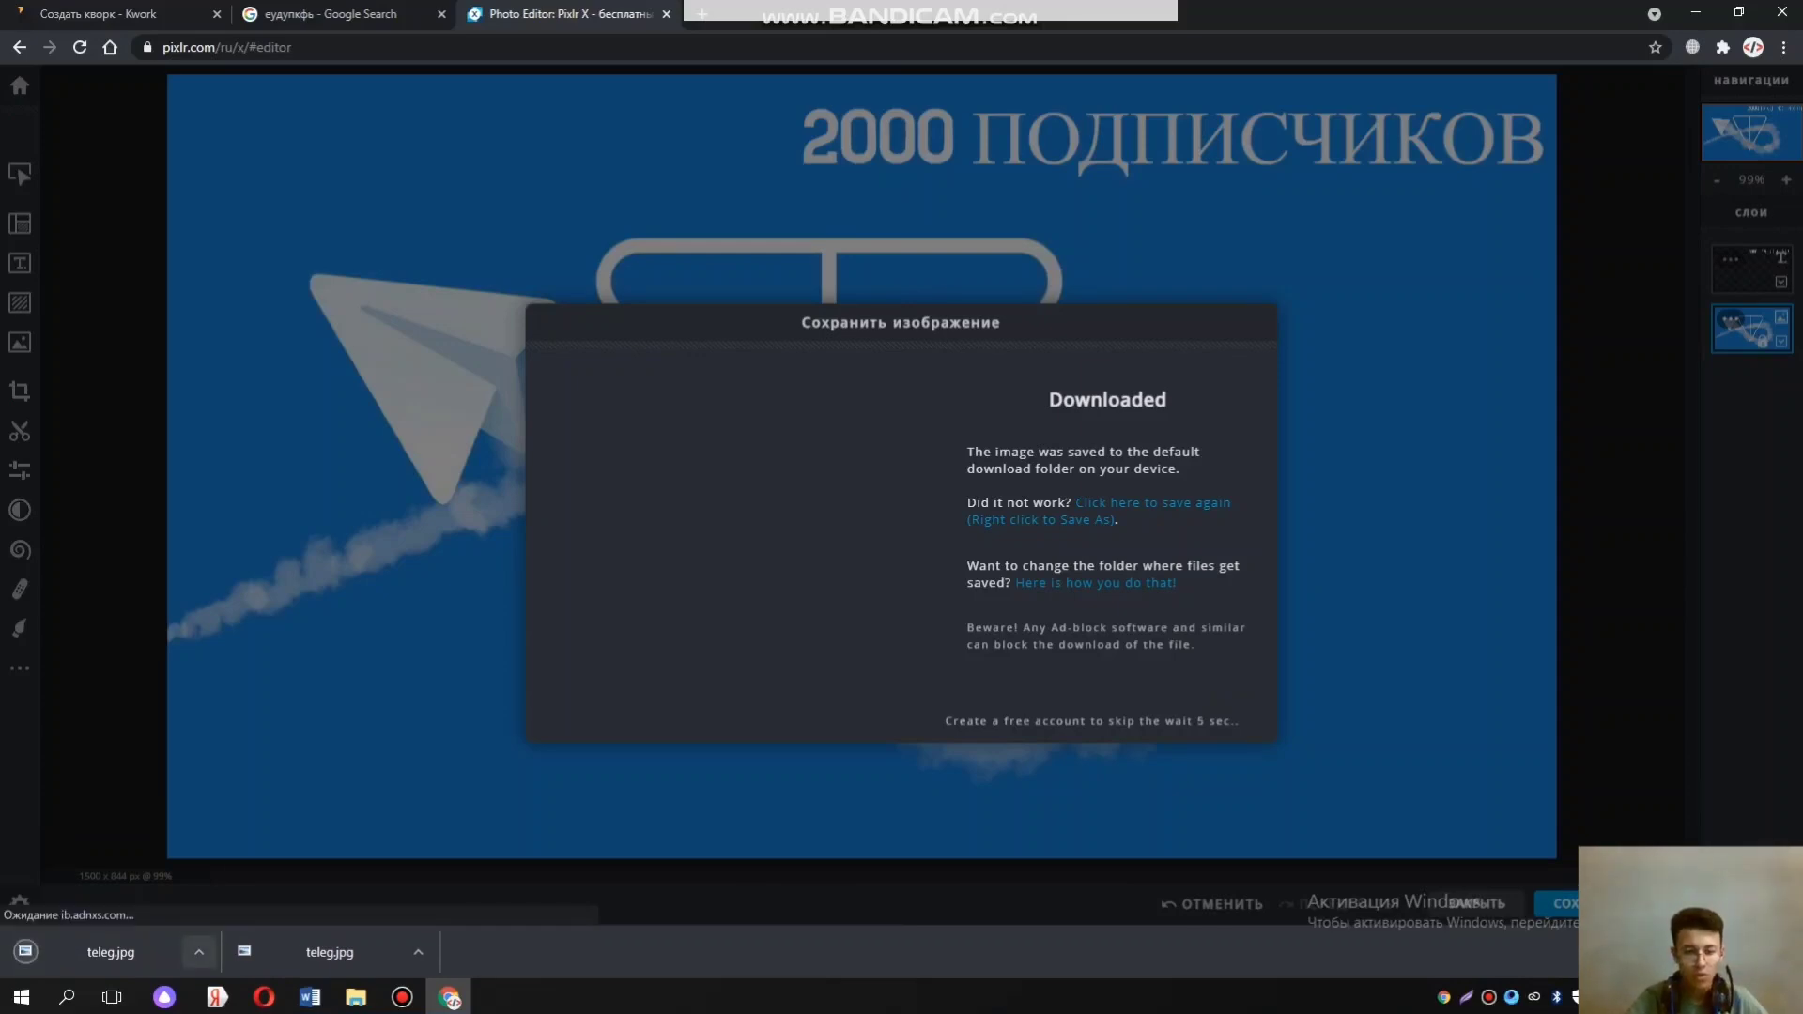
pyautogui.click(199, 952)
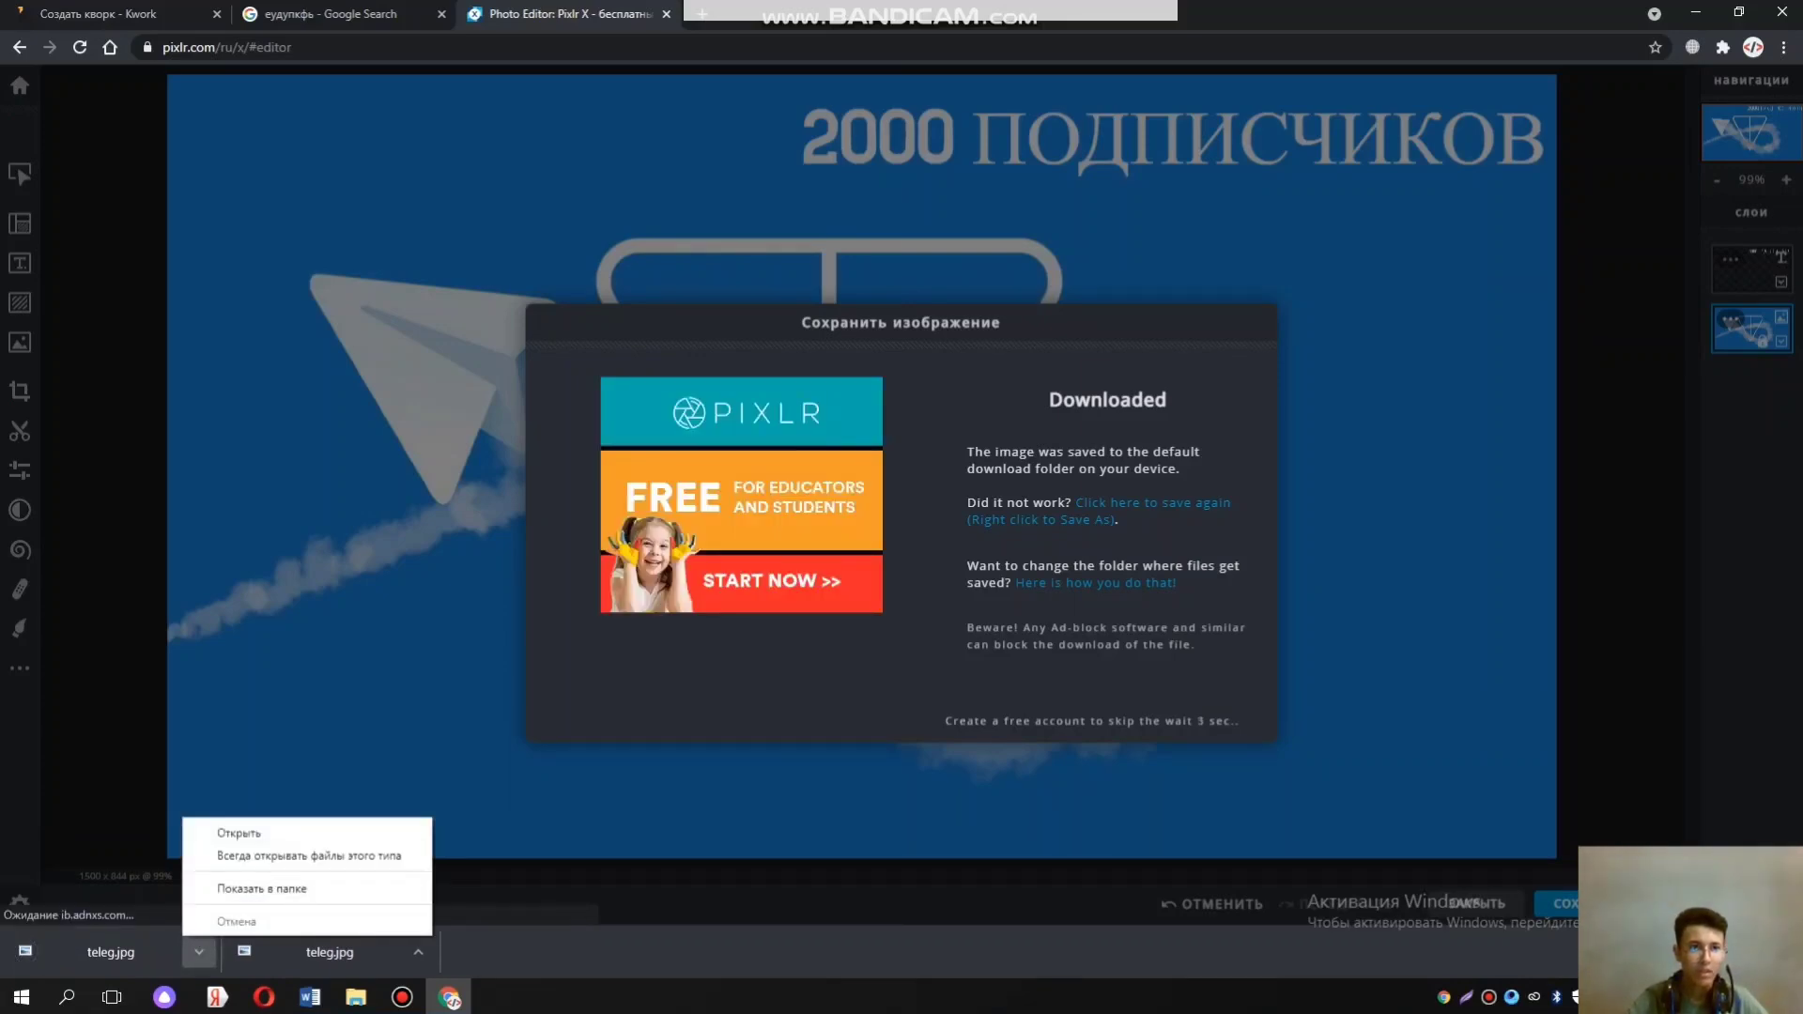
pyautogui.click(262, 888)
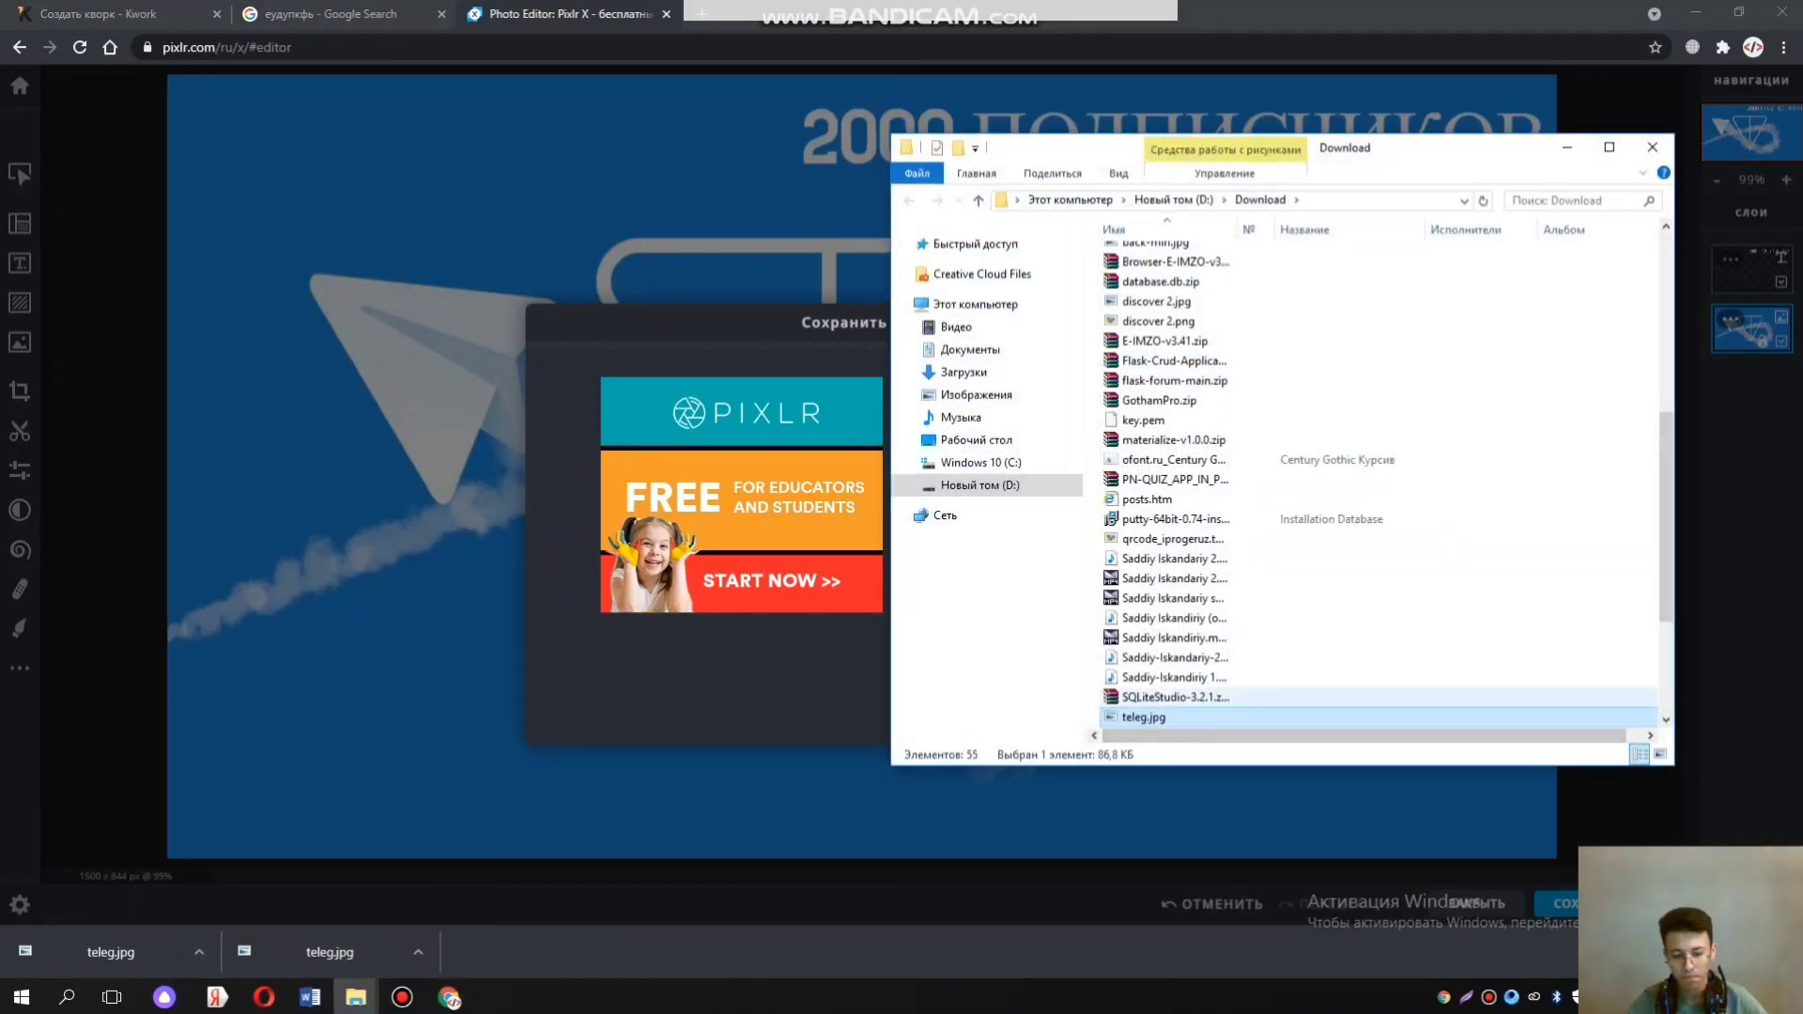
pyautogui.click(976, 395)
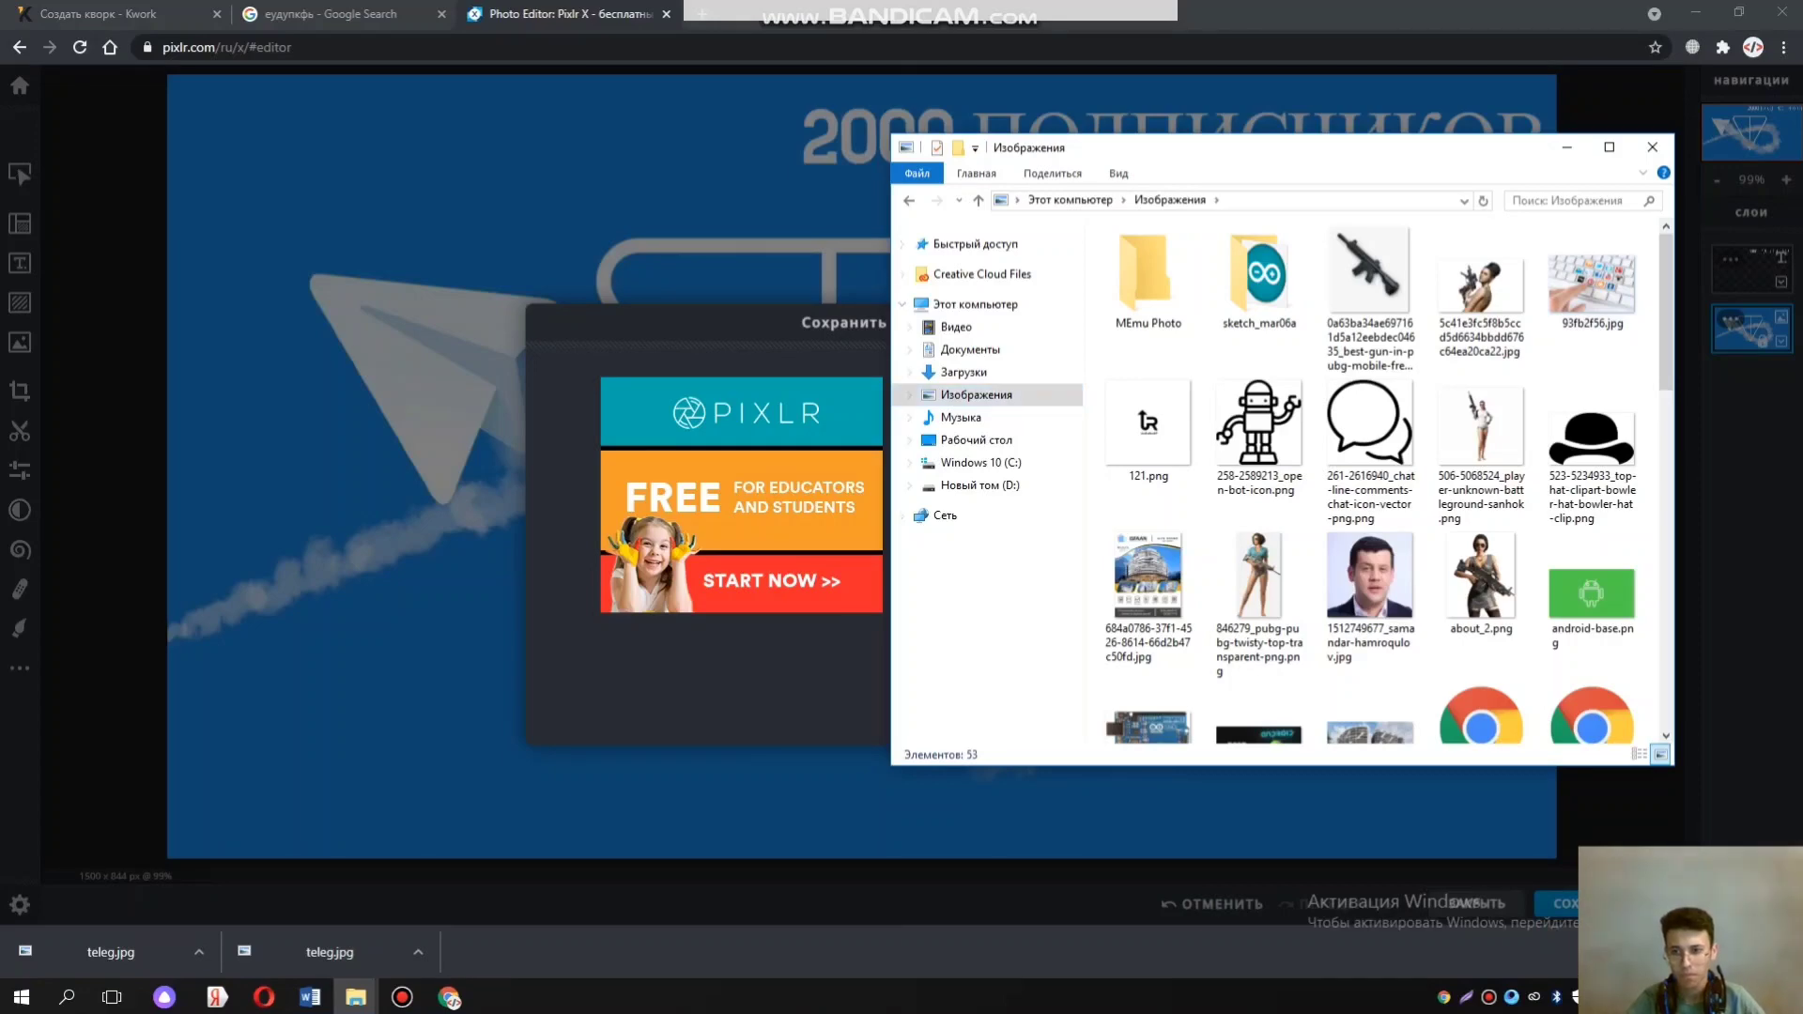
pyautogui.hotkey('ctrl', 'v')
pyautogui.press('Return')
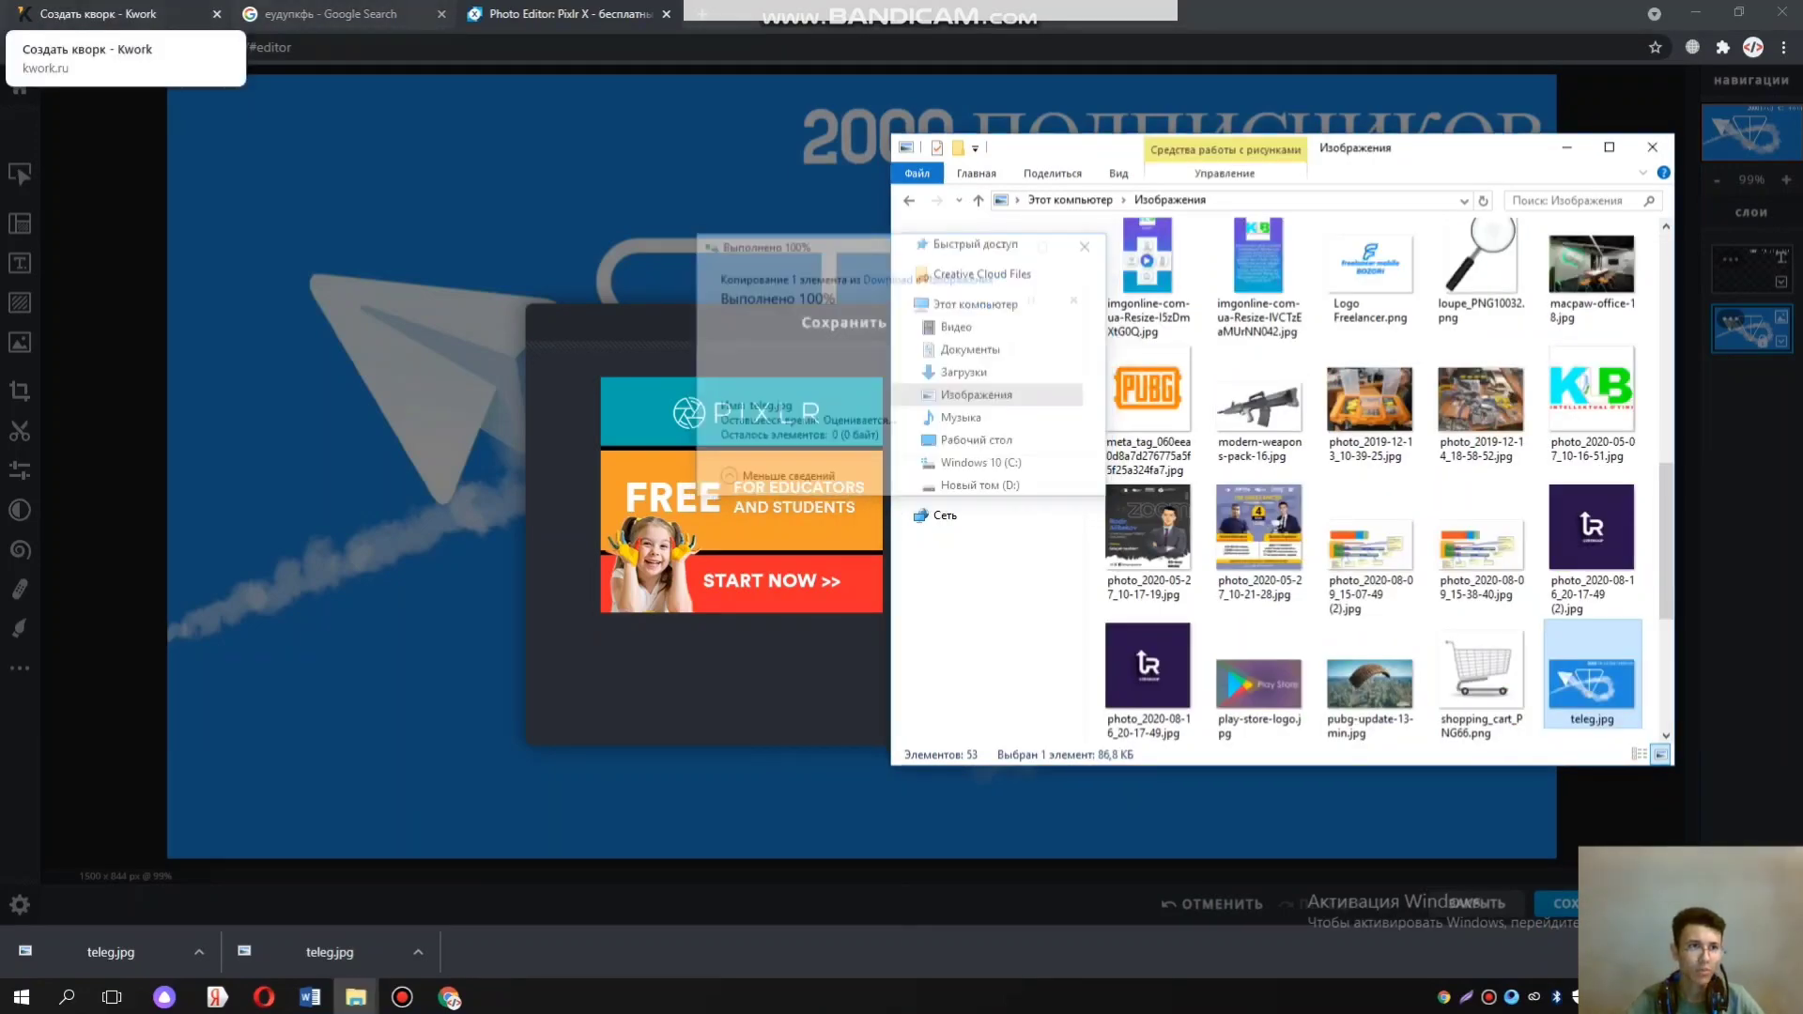
pyautogui.click(94, 13)
# Pick teleg.jpg in the Open dialog and upload it as the kwork cover image
pyautogui.click(804, 391)
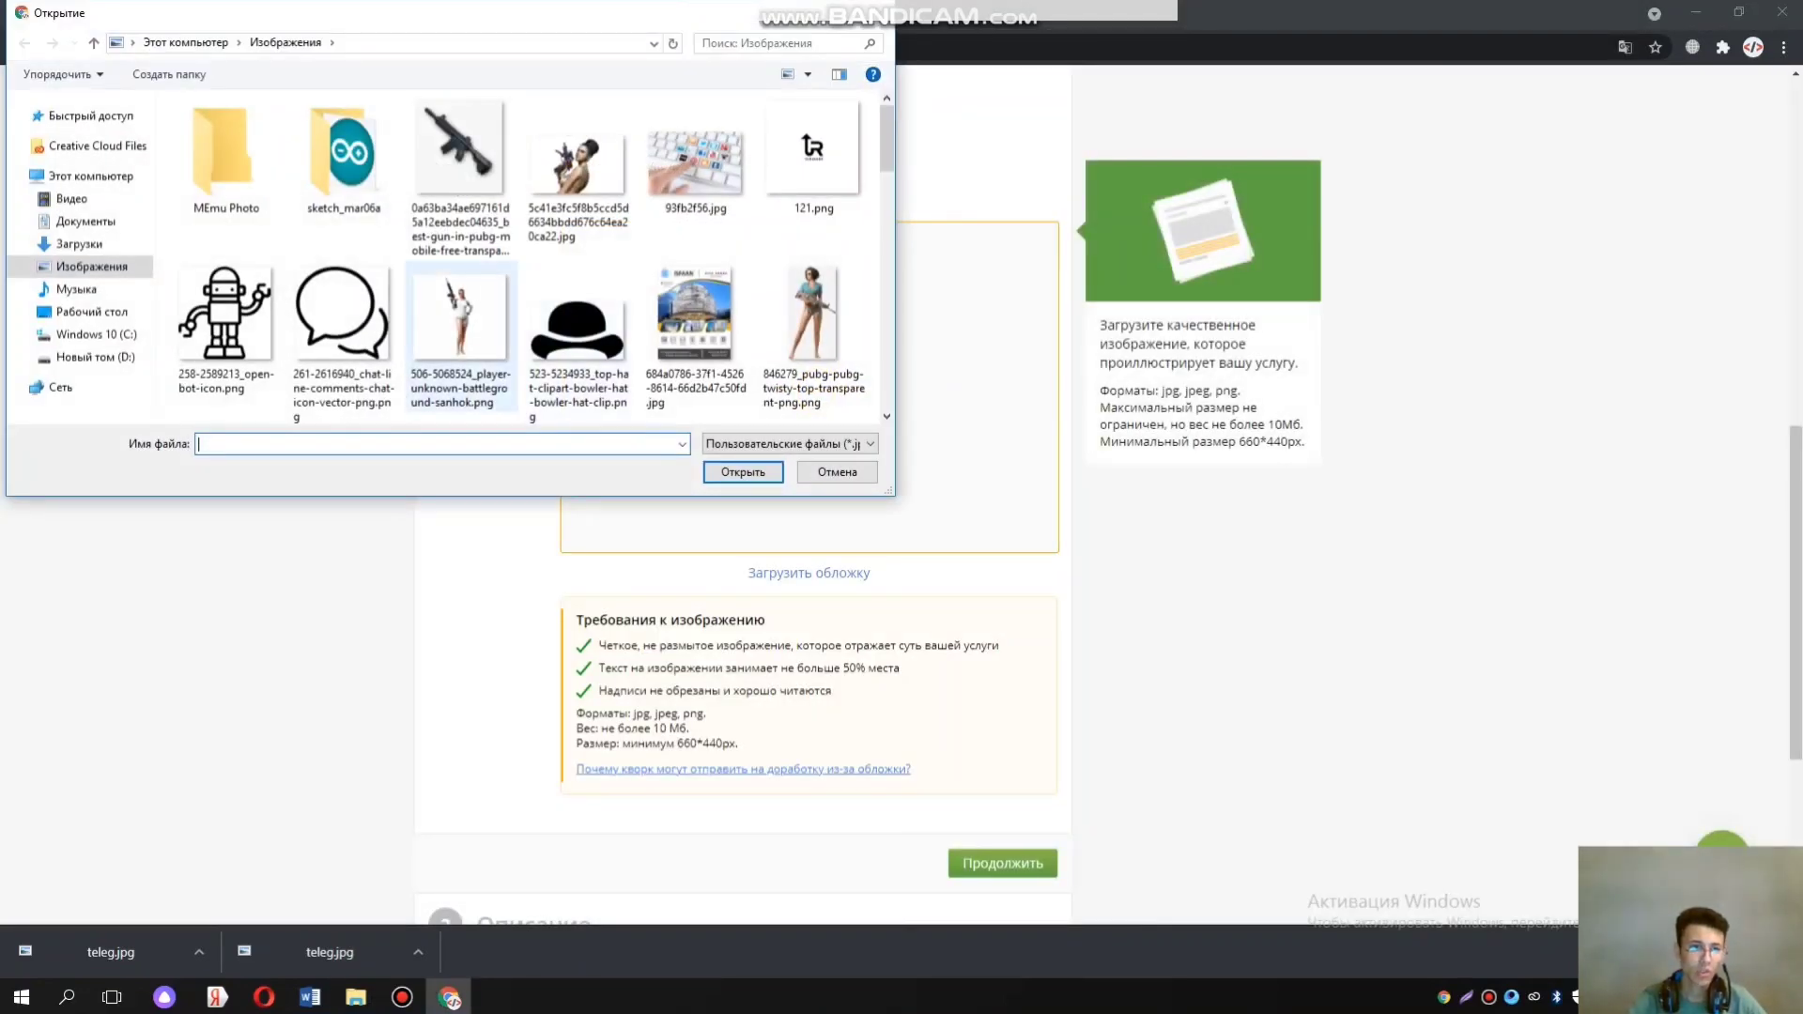
pyautogui.write('ЕУ')
pyautogui.press('BackSpace')
pyautogui.press('BackSpace')
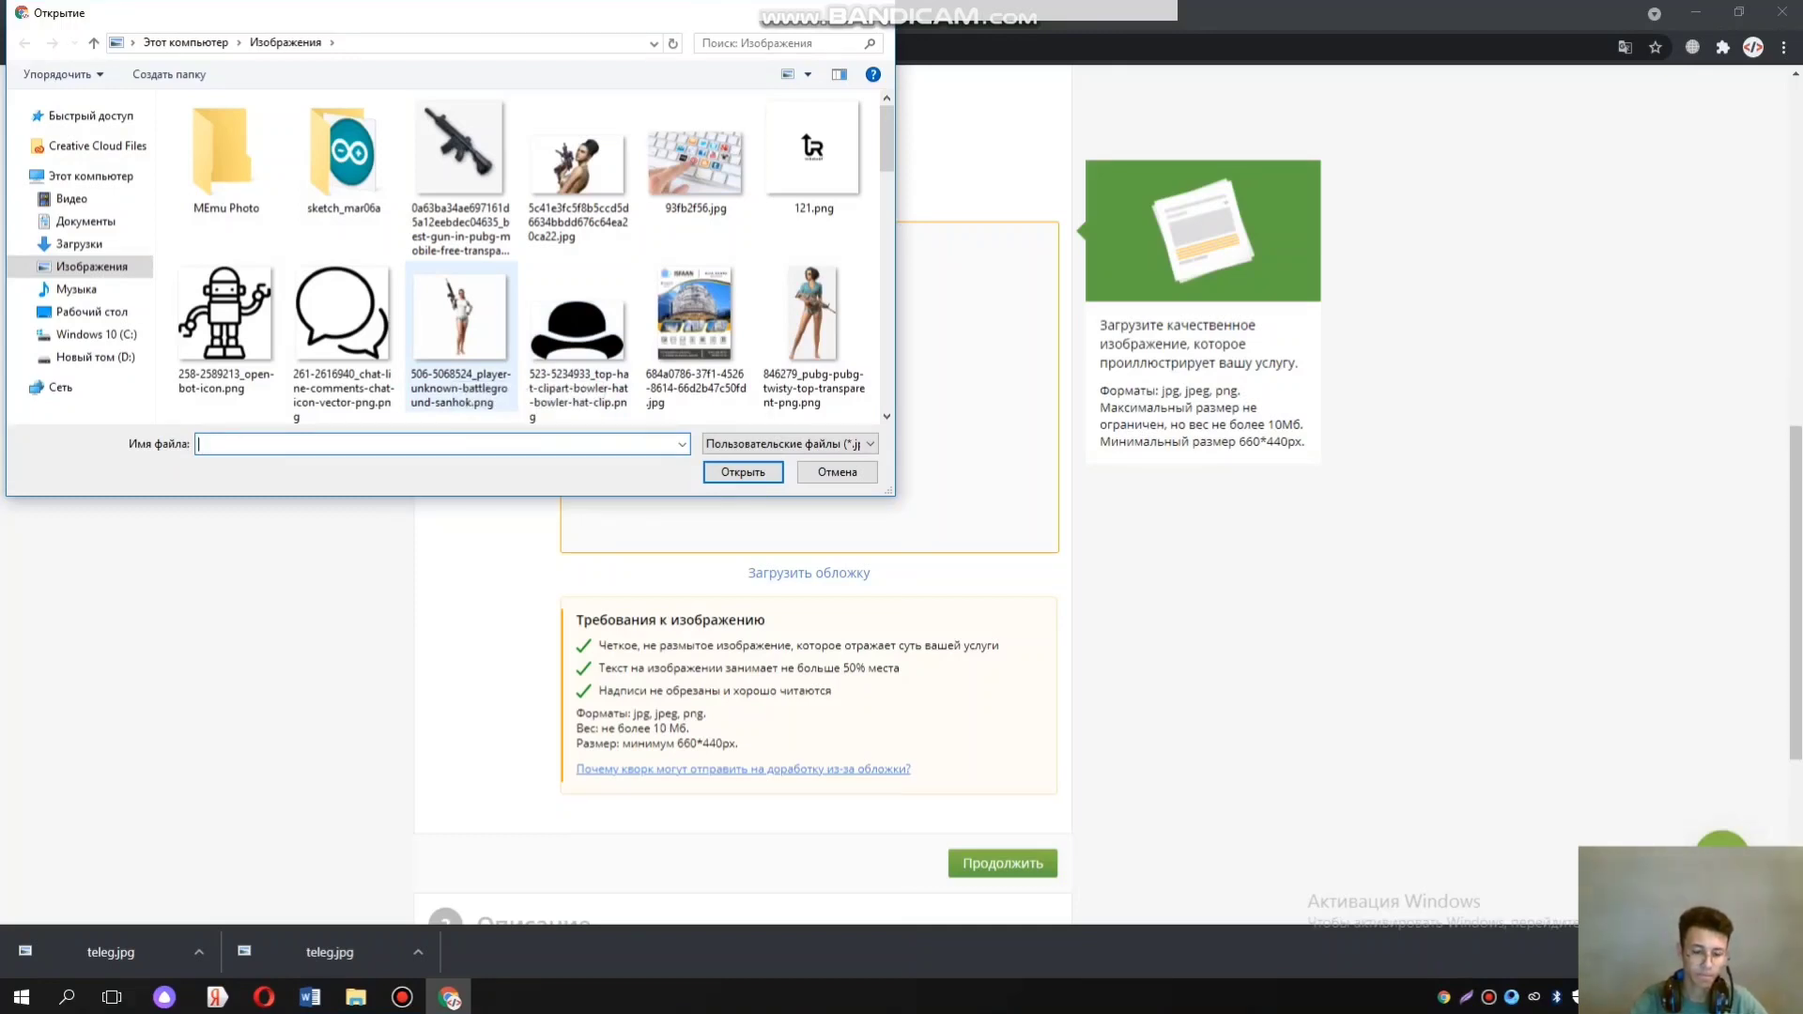
pyautogui.hotkey('alt', 'shift')
pyautogui.write('ЕУ')
pyautogui.press('BackSpace')
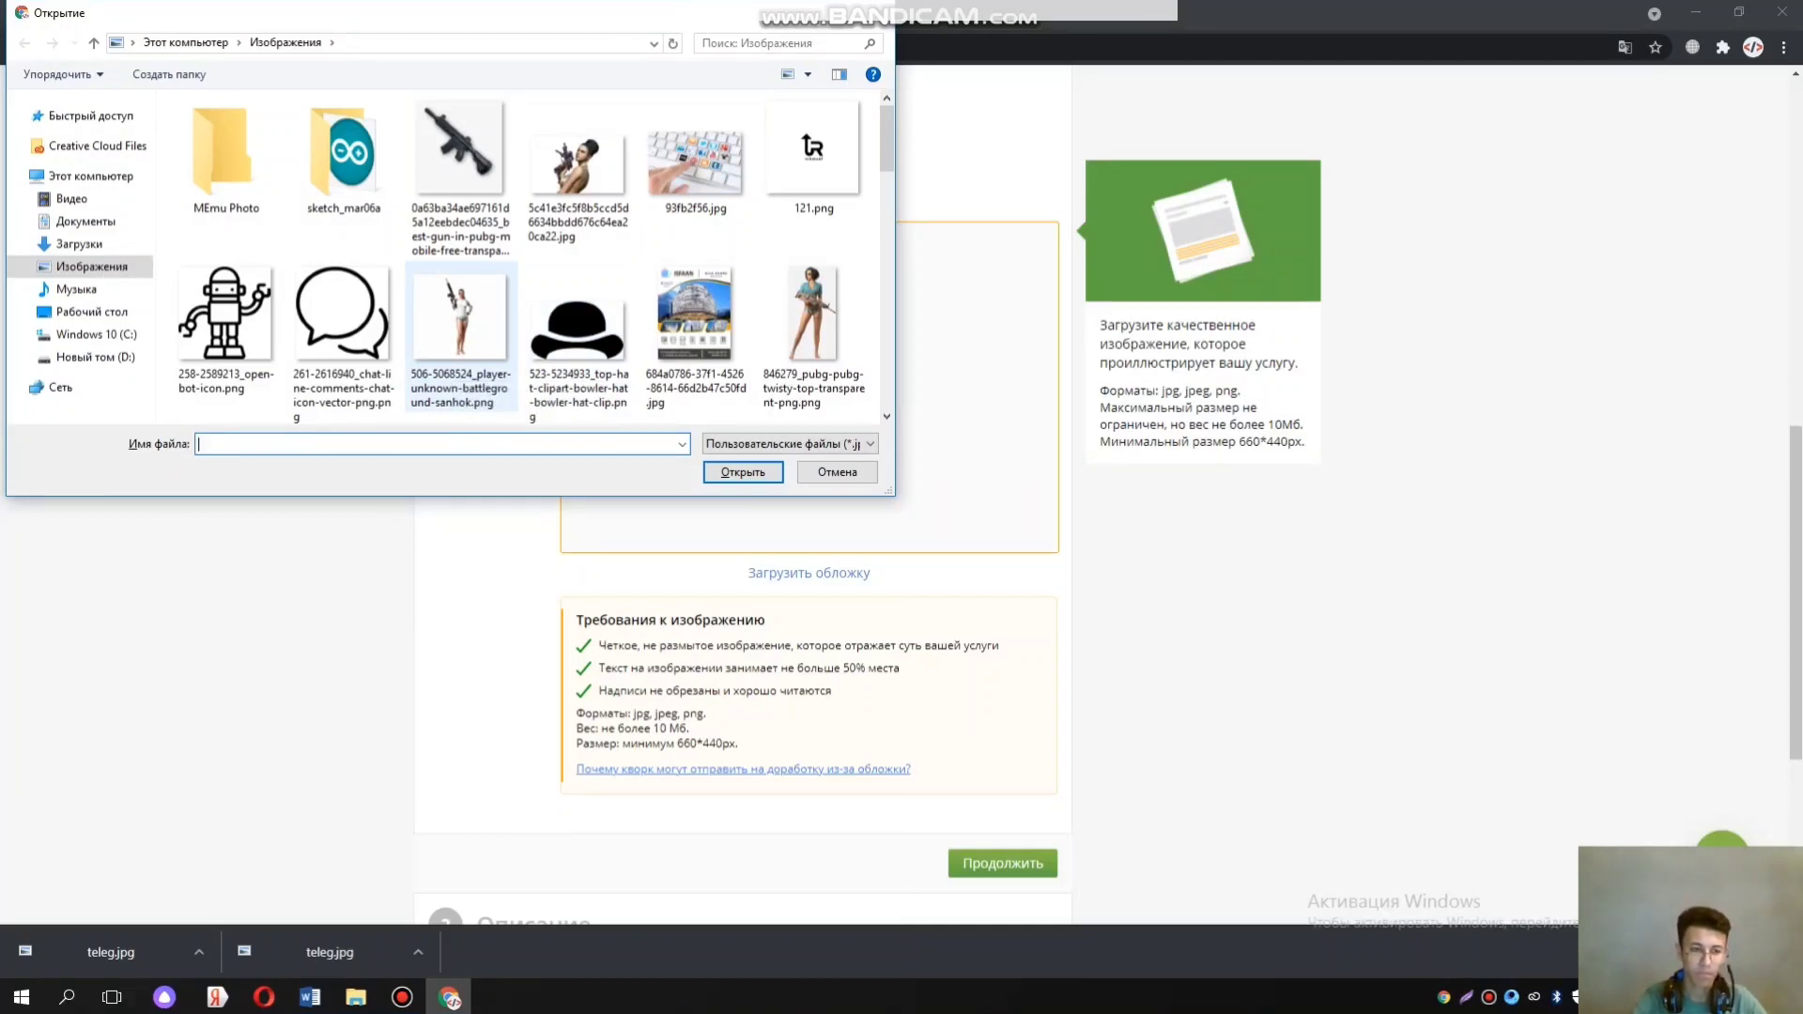
pyautogui.write('TE')
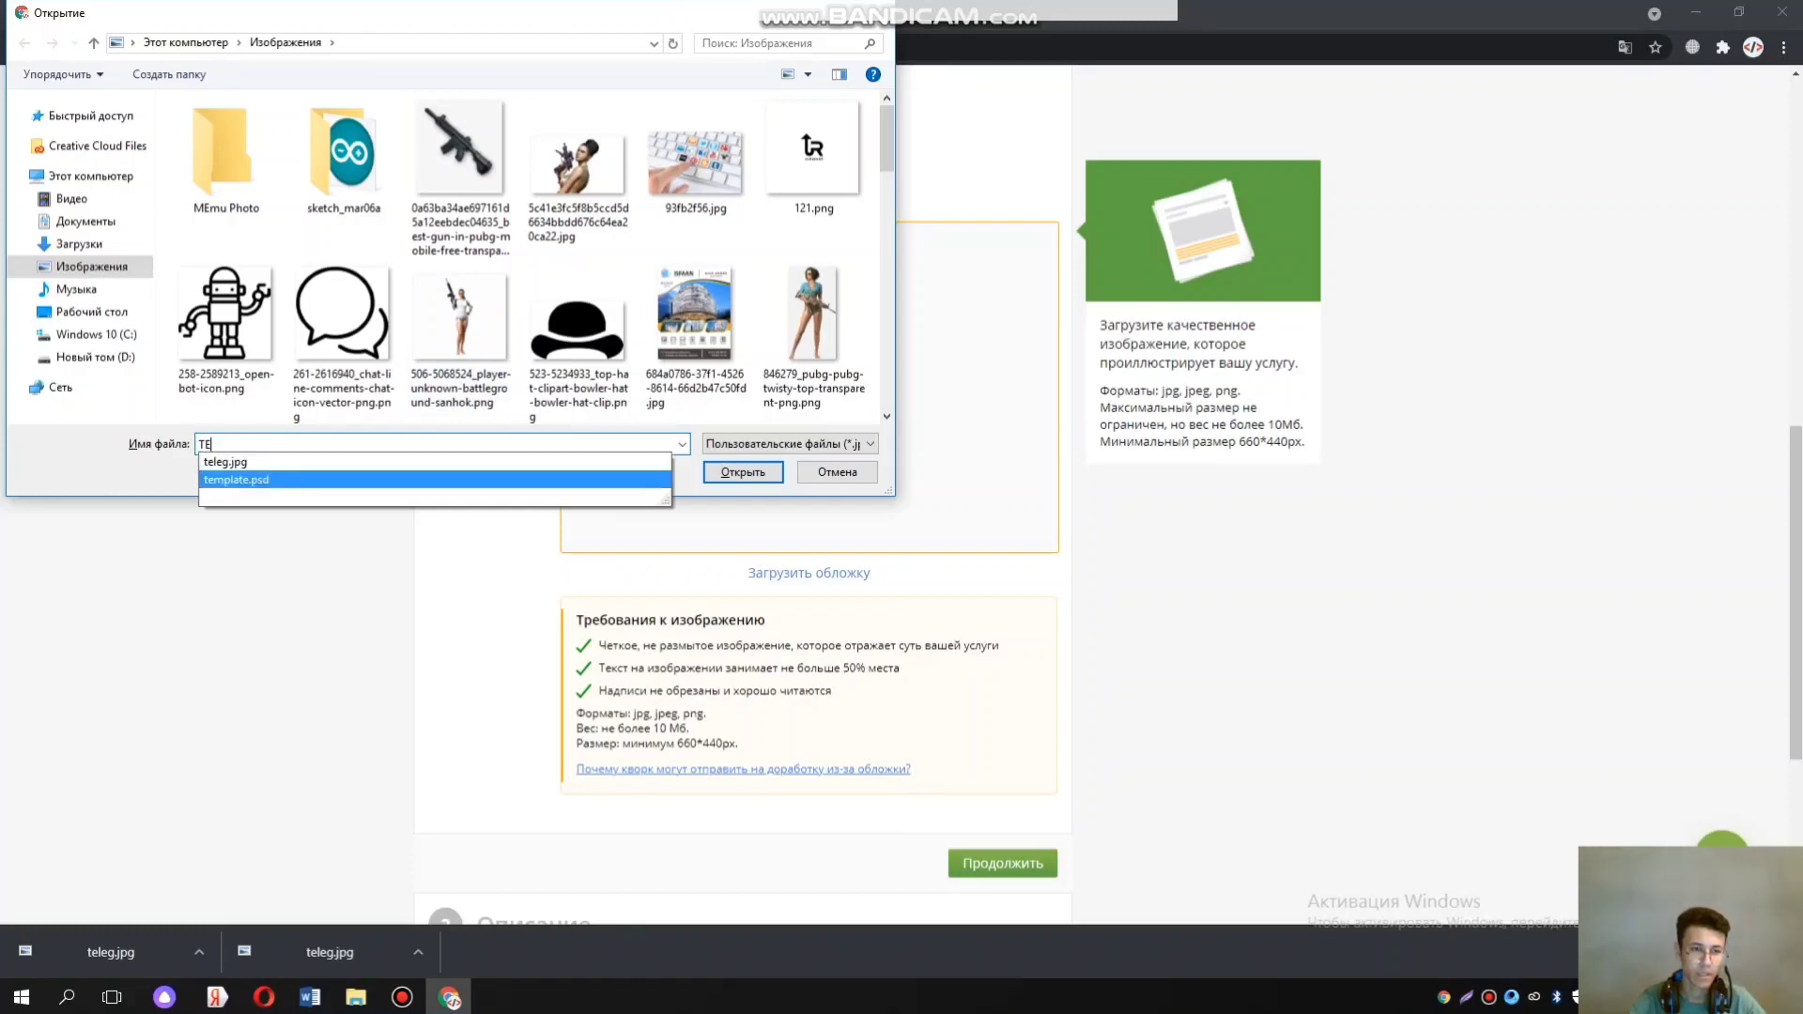
pyautogui.click(432, 461)
pyautogui.click(743, 472)
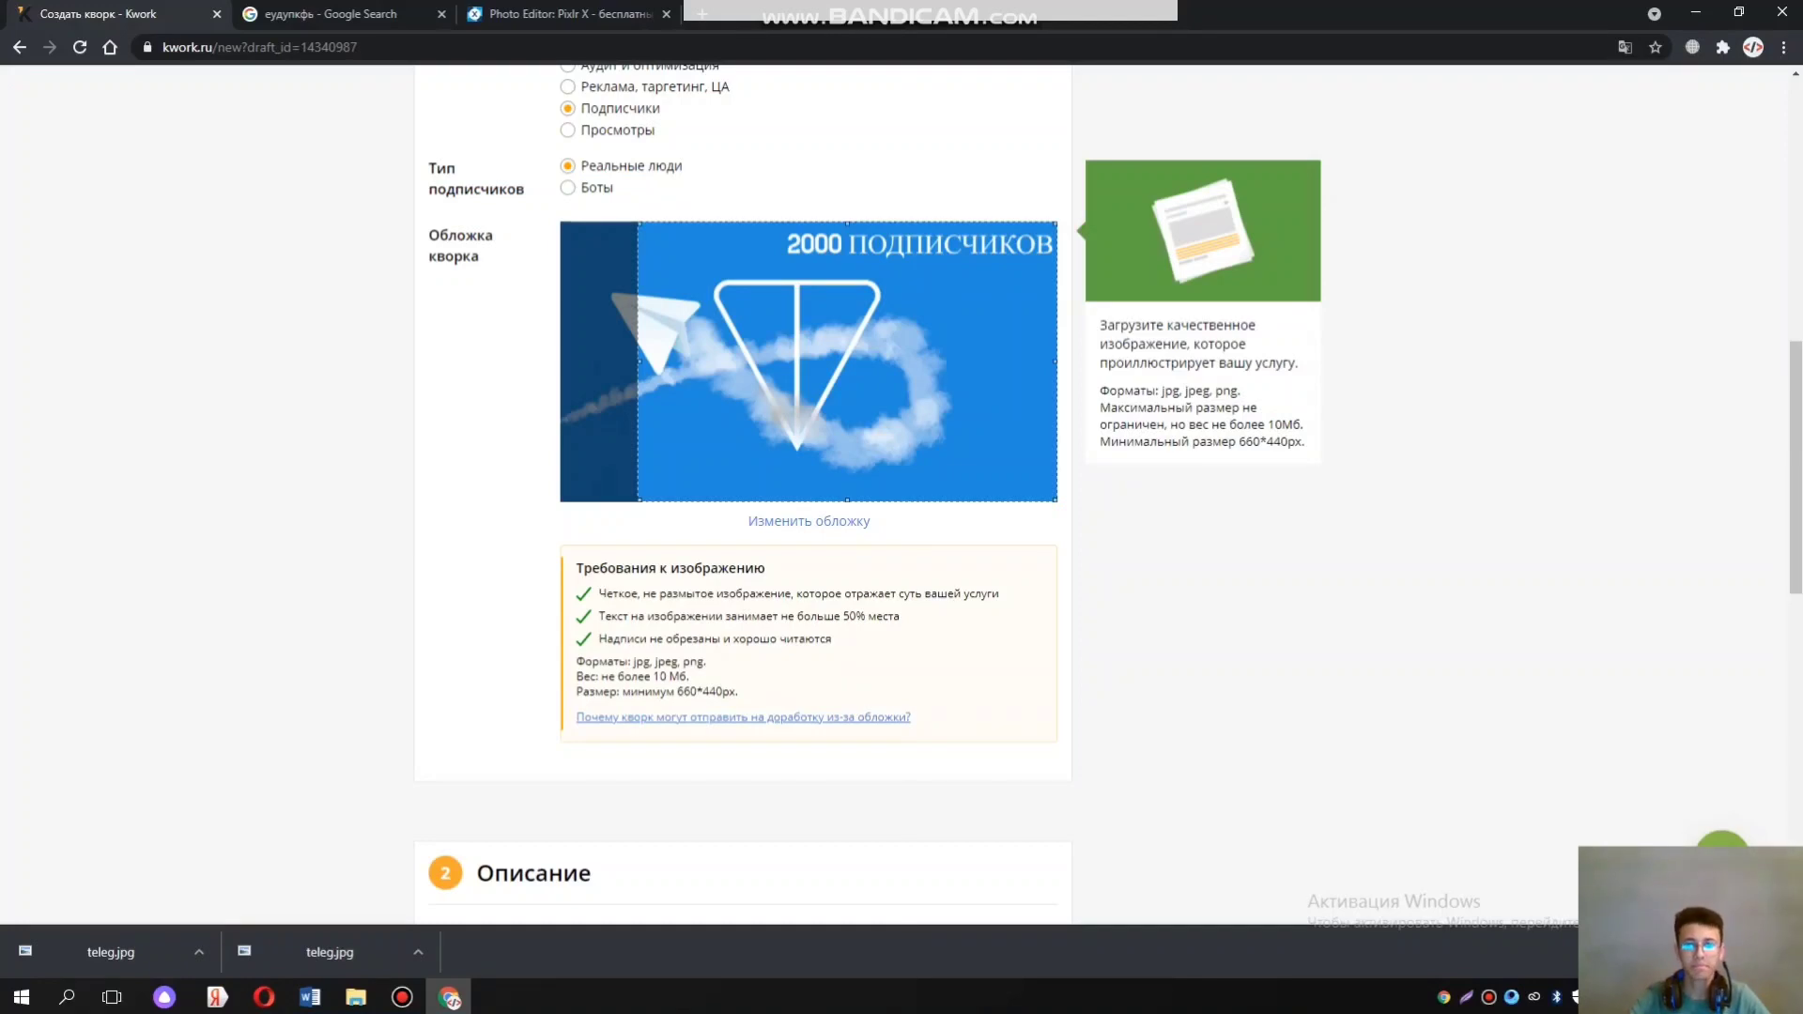
pyautogui.scroll(-3, 901, 488)
pyautogui.scroll(-2, 901, 488)
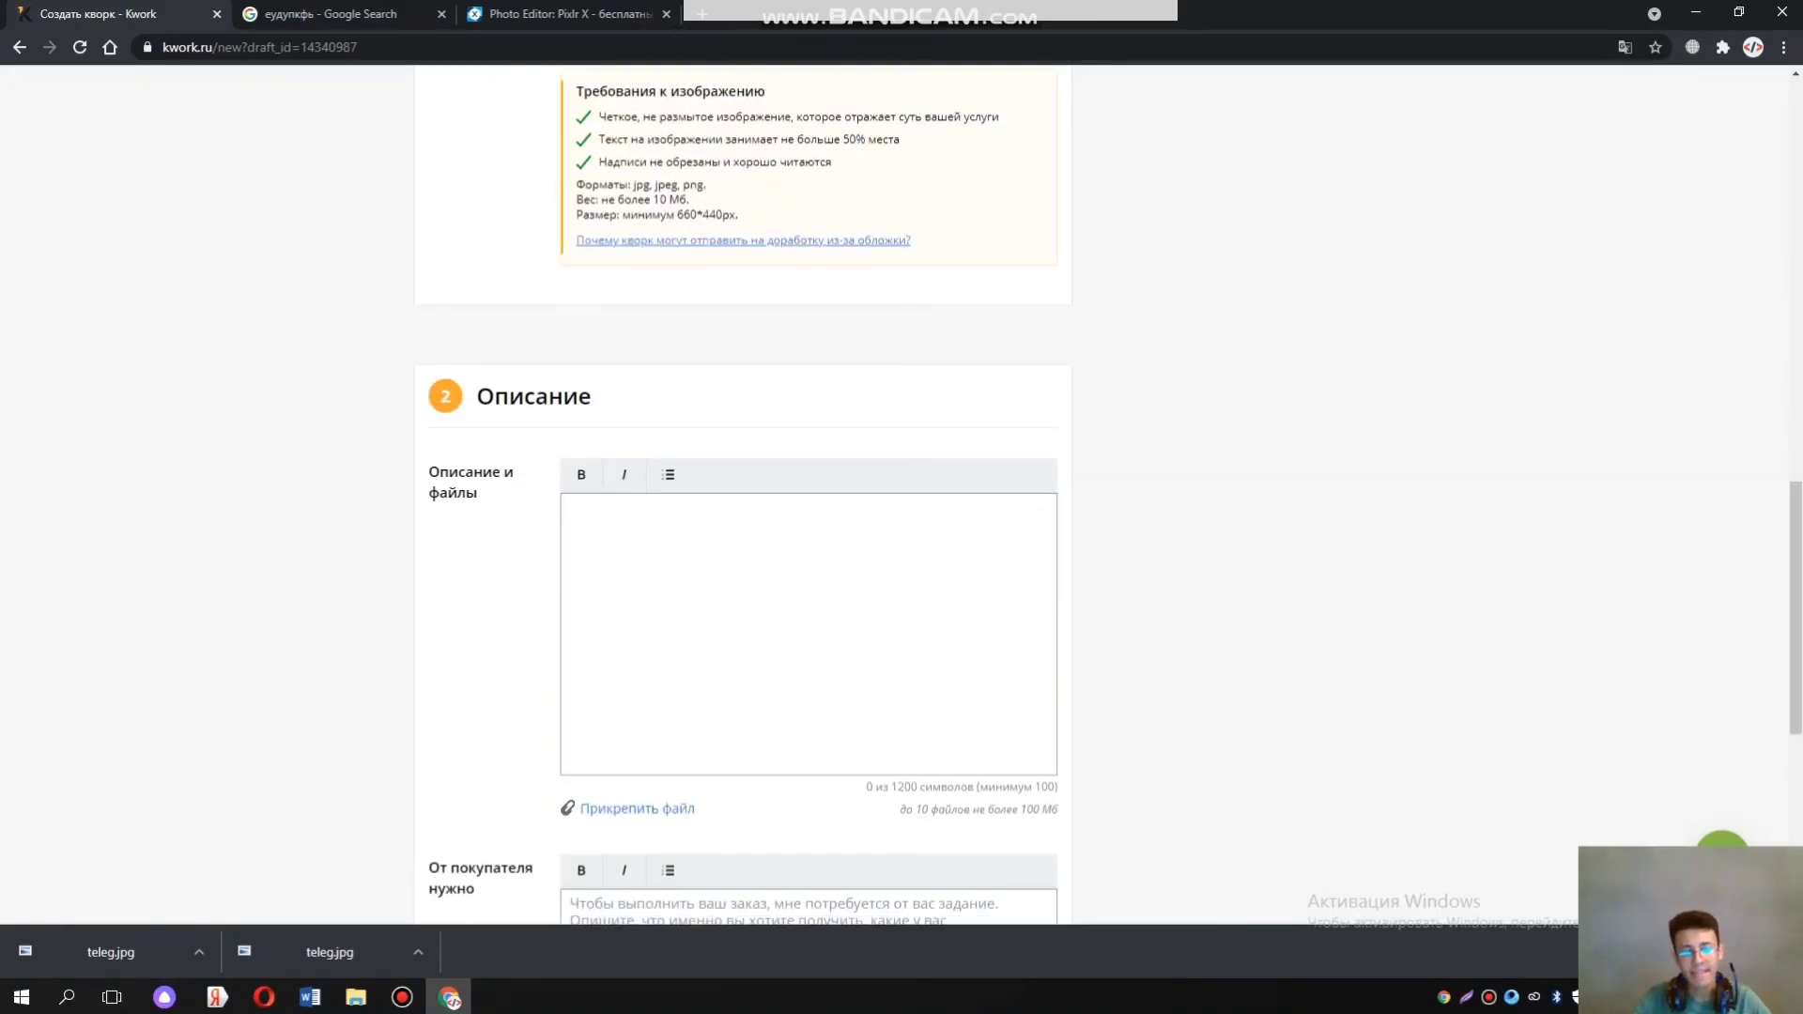
# Paste the Word draft's first paragraph, ending 'Даю гарантию на свое дело!', into the kwork description
pyautogui.click(695, 563)
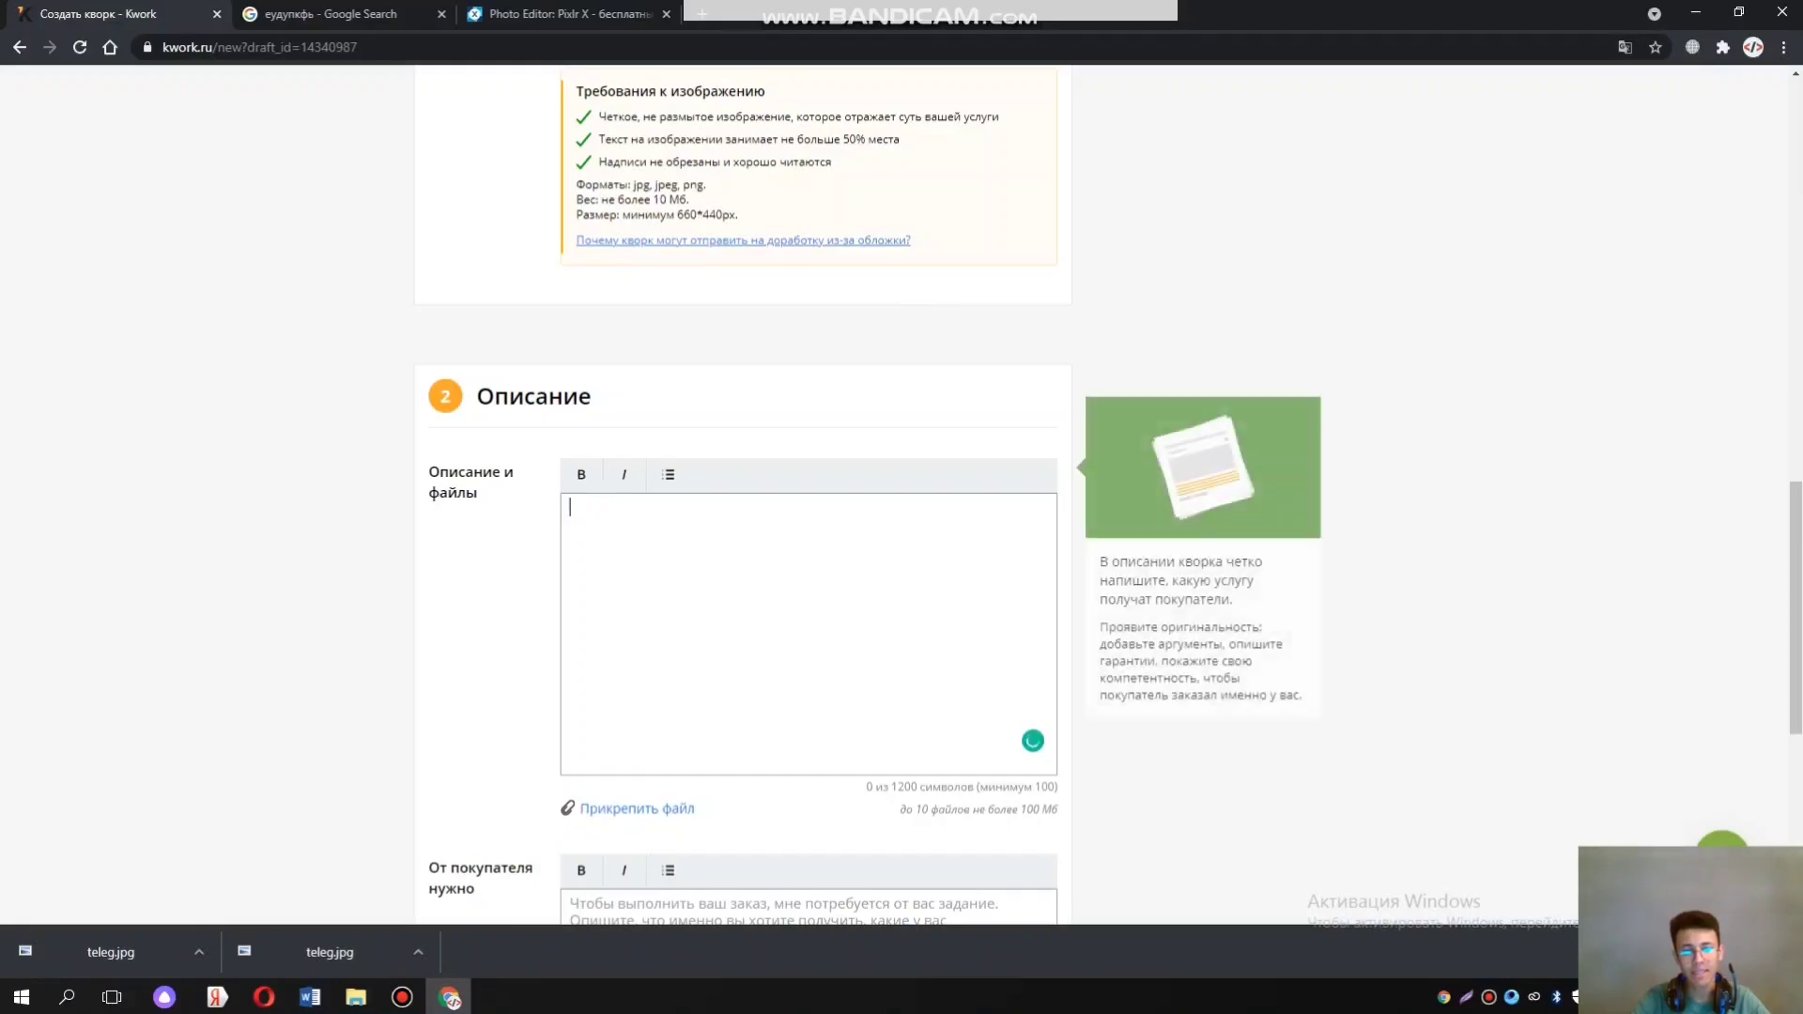
pyautogui.click(309, 997)
pyautogui.hotkey('alt', 'Tab')
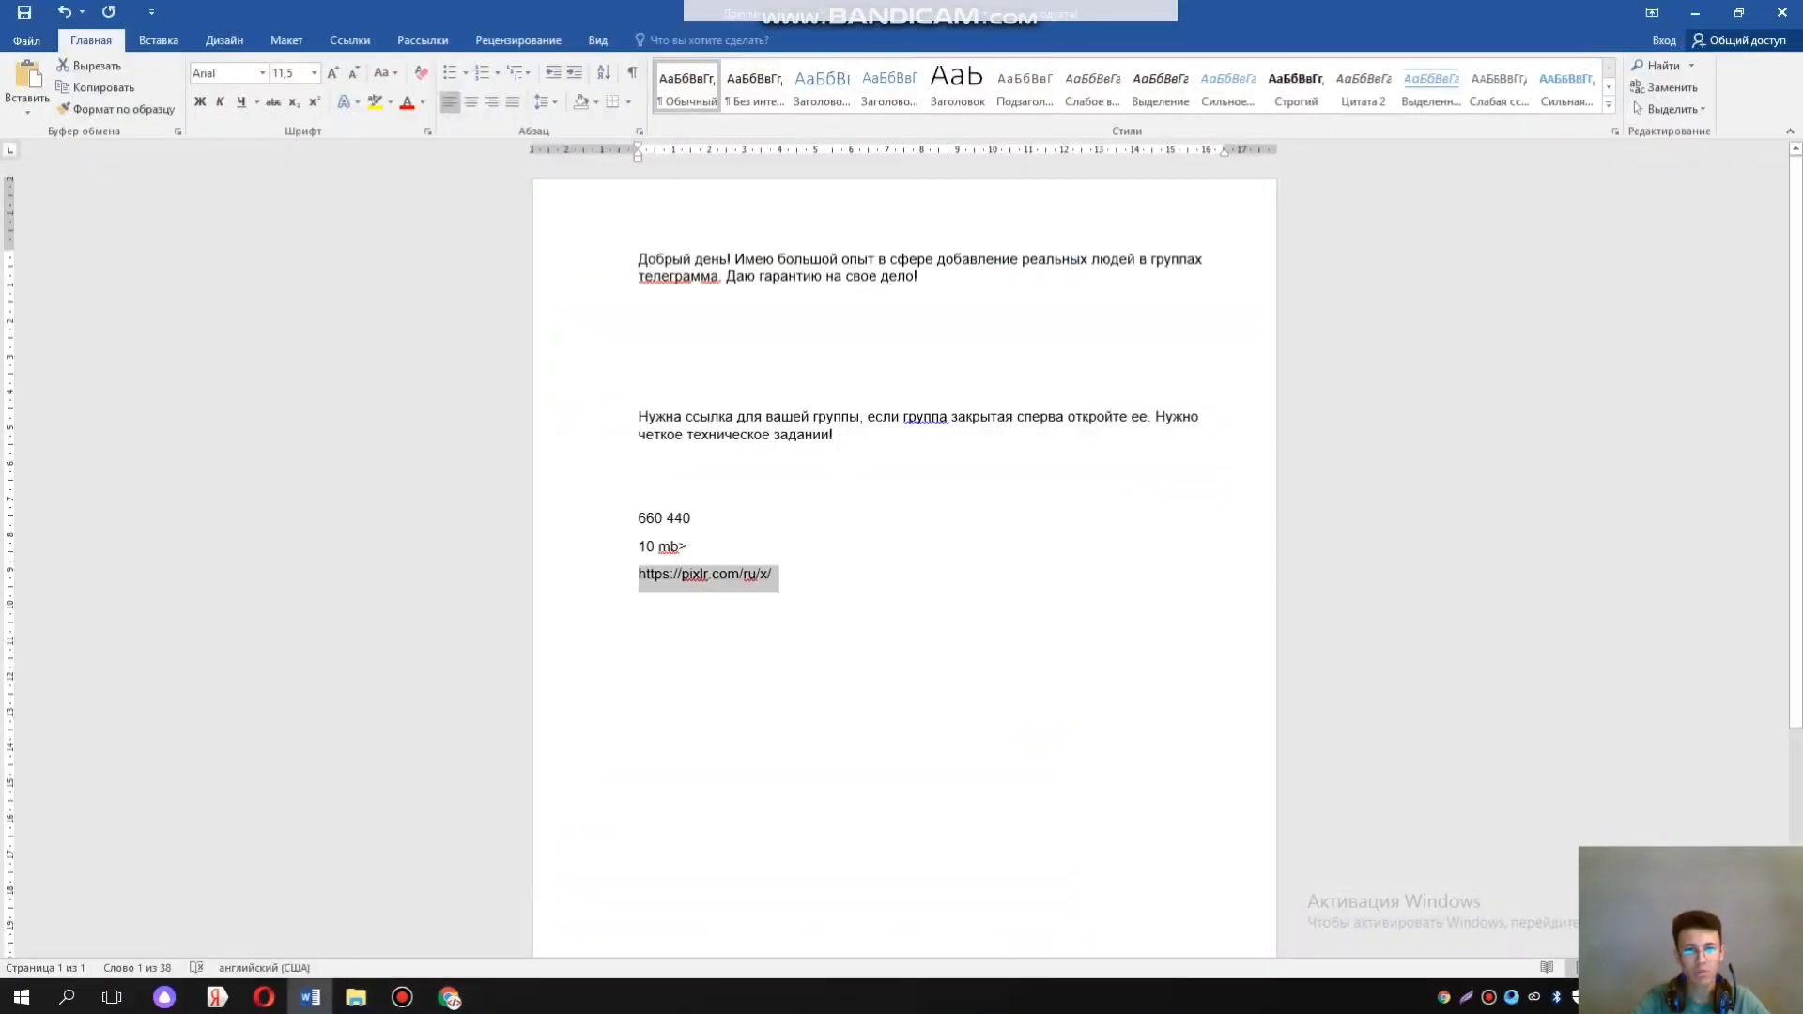
pyautogui.click(796, 276)
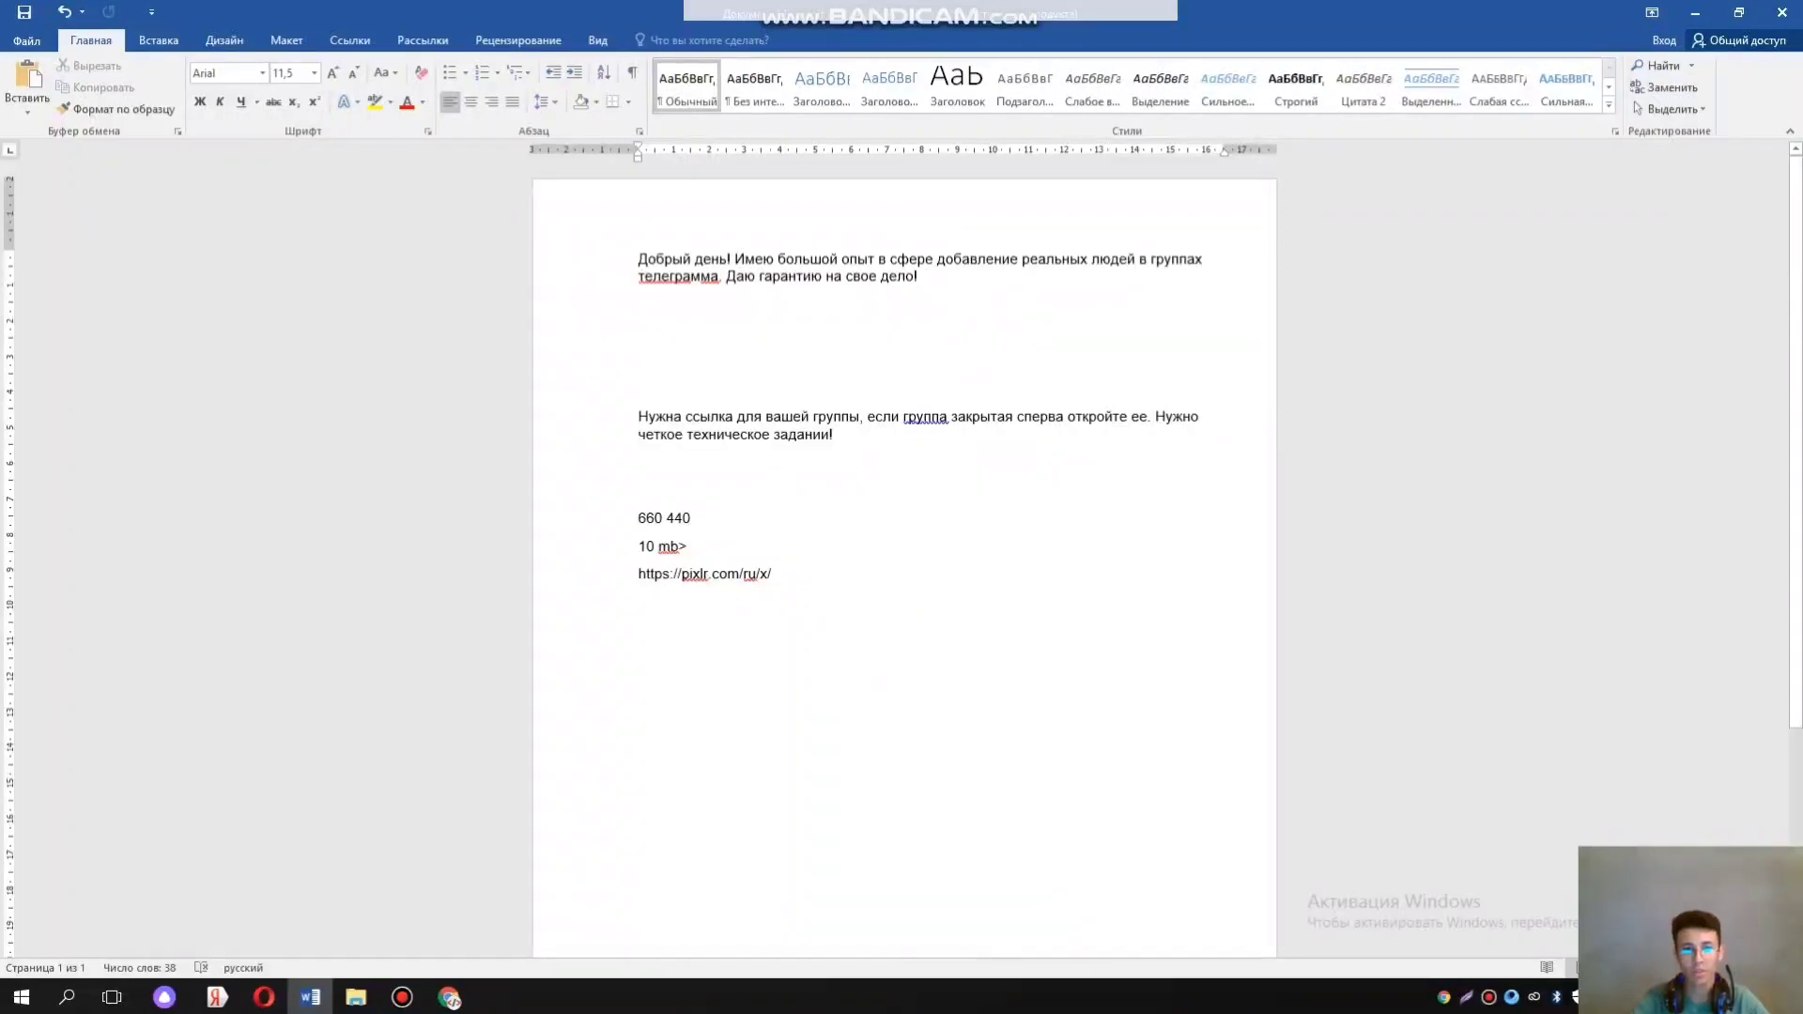
pyautogui.moveTo(926, 275); pyautogui.dragTo(638, 259)
pyautogui.hotkey('ctrl', 'c')
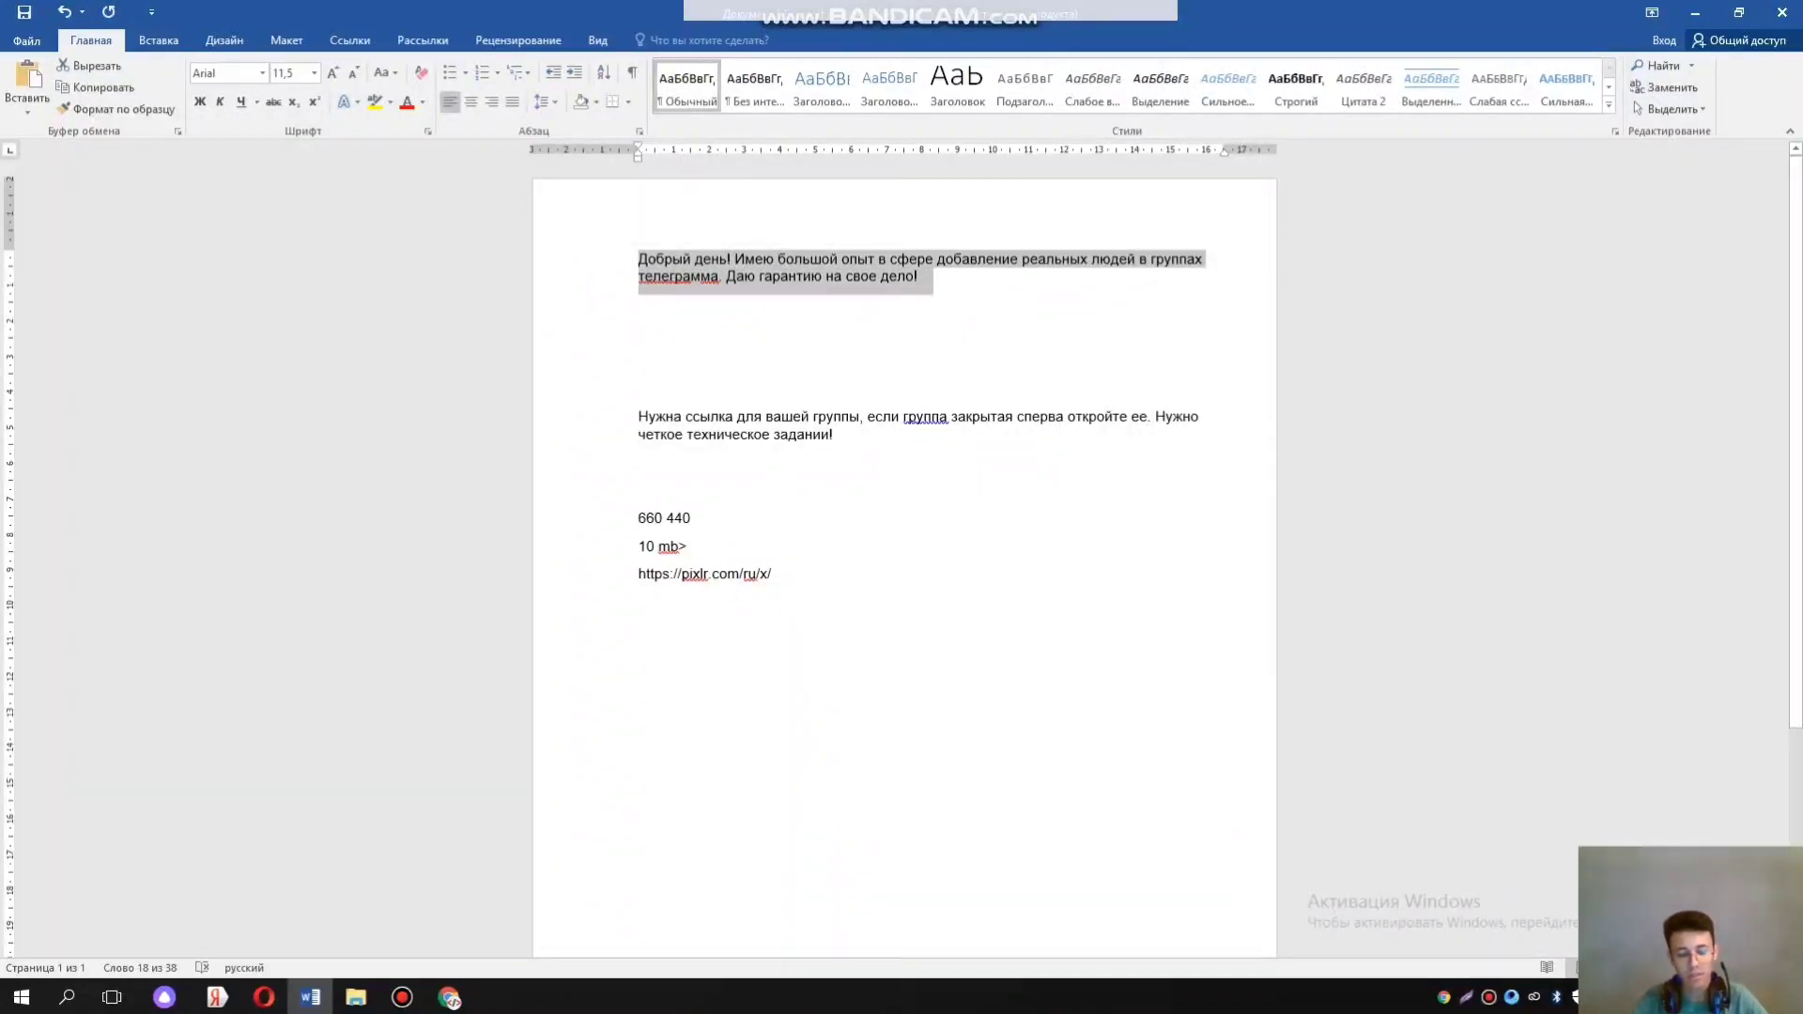
pyautogui.hotkey('alt', 'Tab')
pyautogui.hotkey('ctrl', 'v')
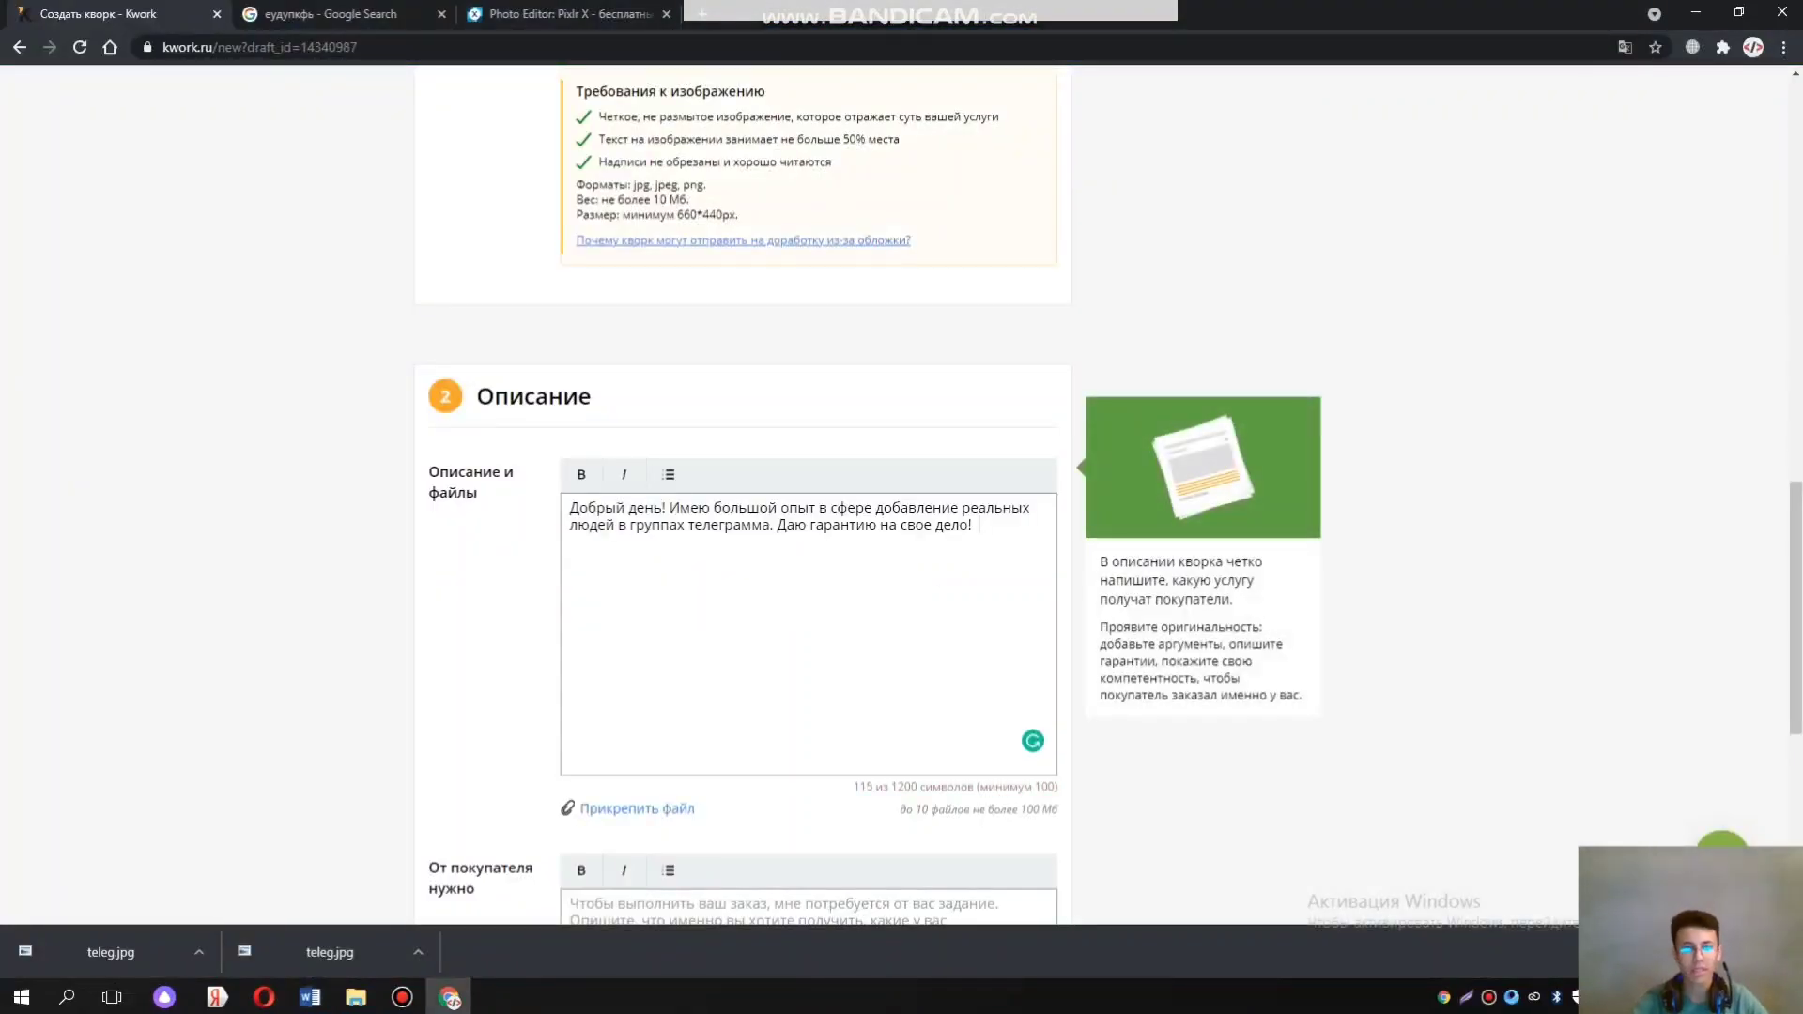
# Review the 'Даю гарантию' wording in the Word draft
pyautogui.hotkey('alt', 'Tab')
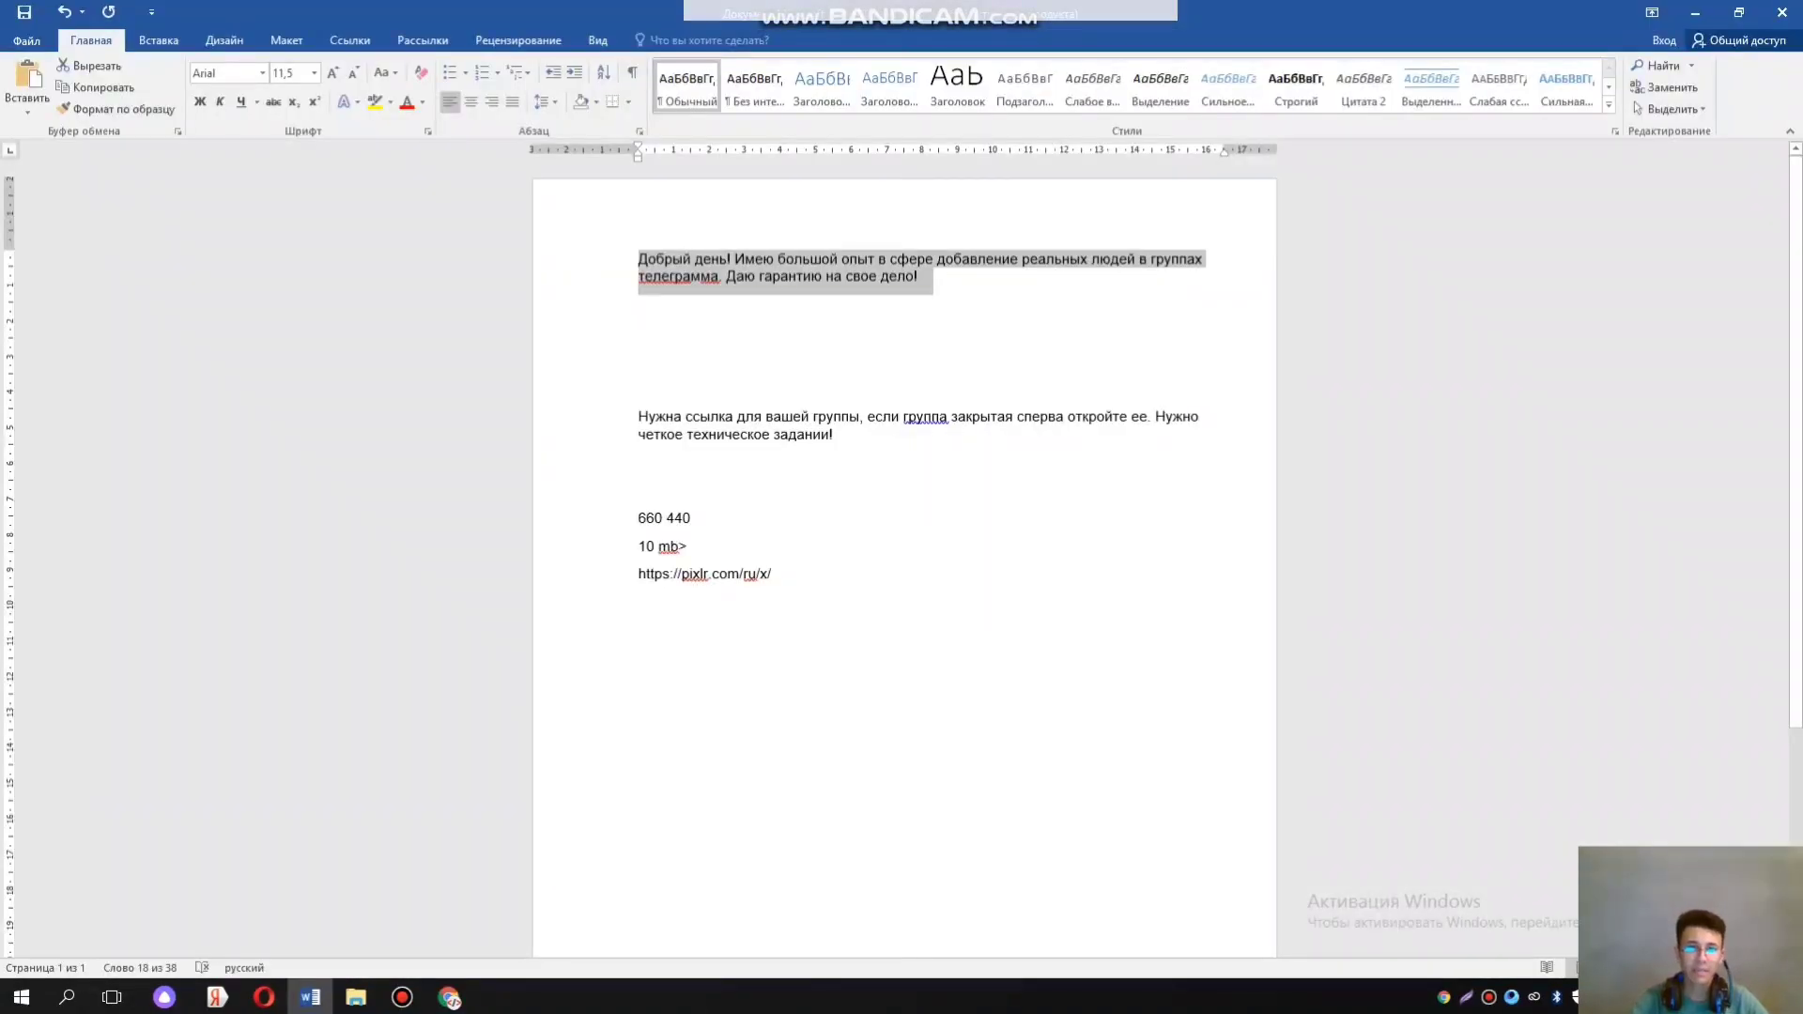
pyautogui.click(929, 277)
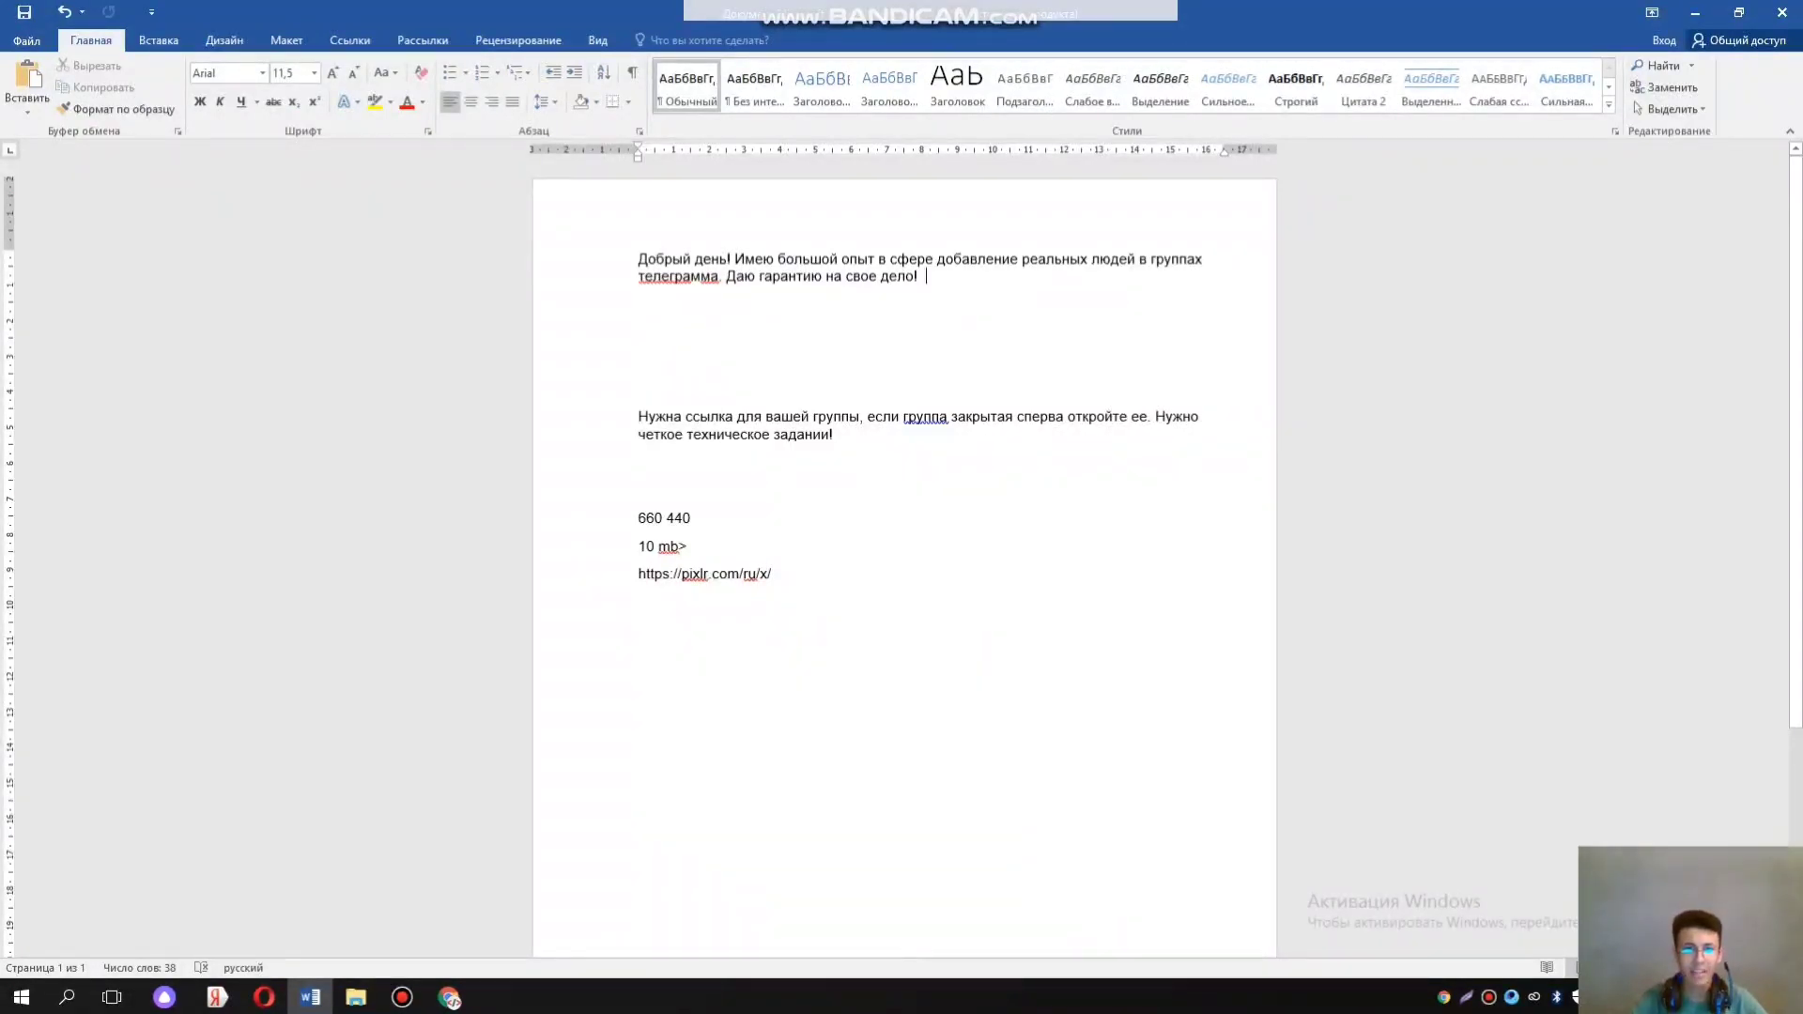
pyautogui.moveTo(825, 276); pyautogui.dragTo(759, 276)
pyautogui.click(759, 276)
pyautogui.moveTo(825, 276); pyautogui.dragTo(727, 276)
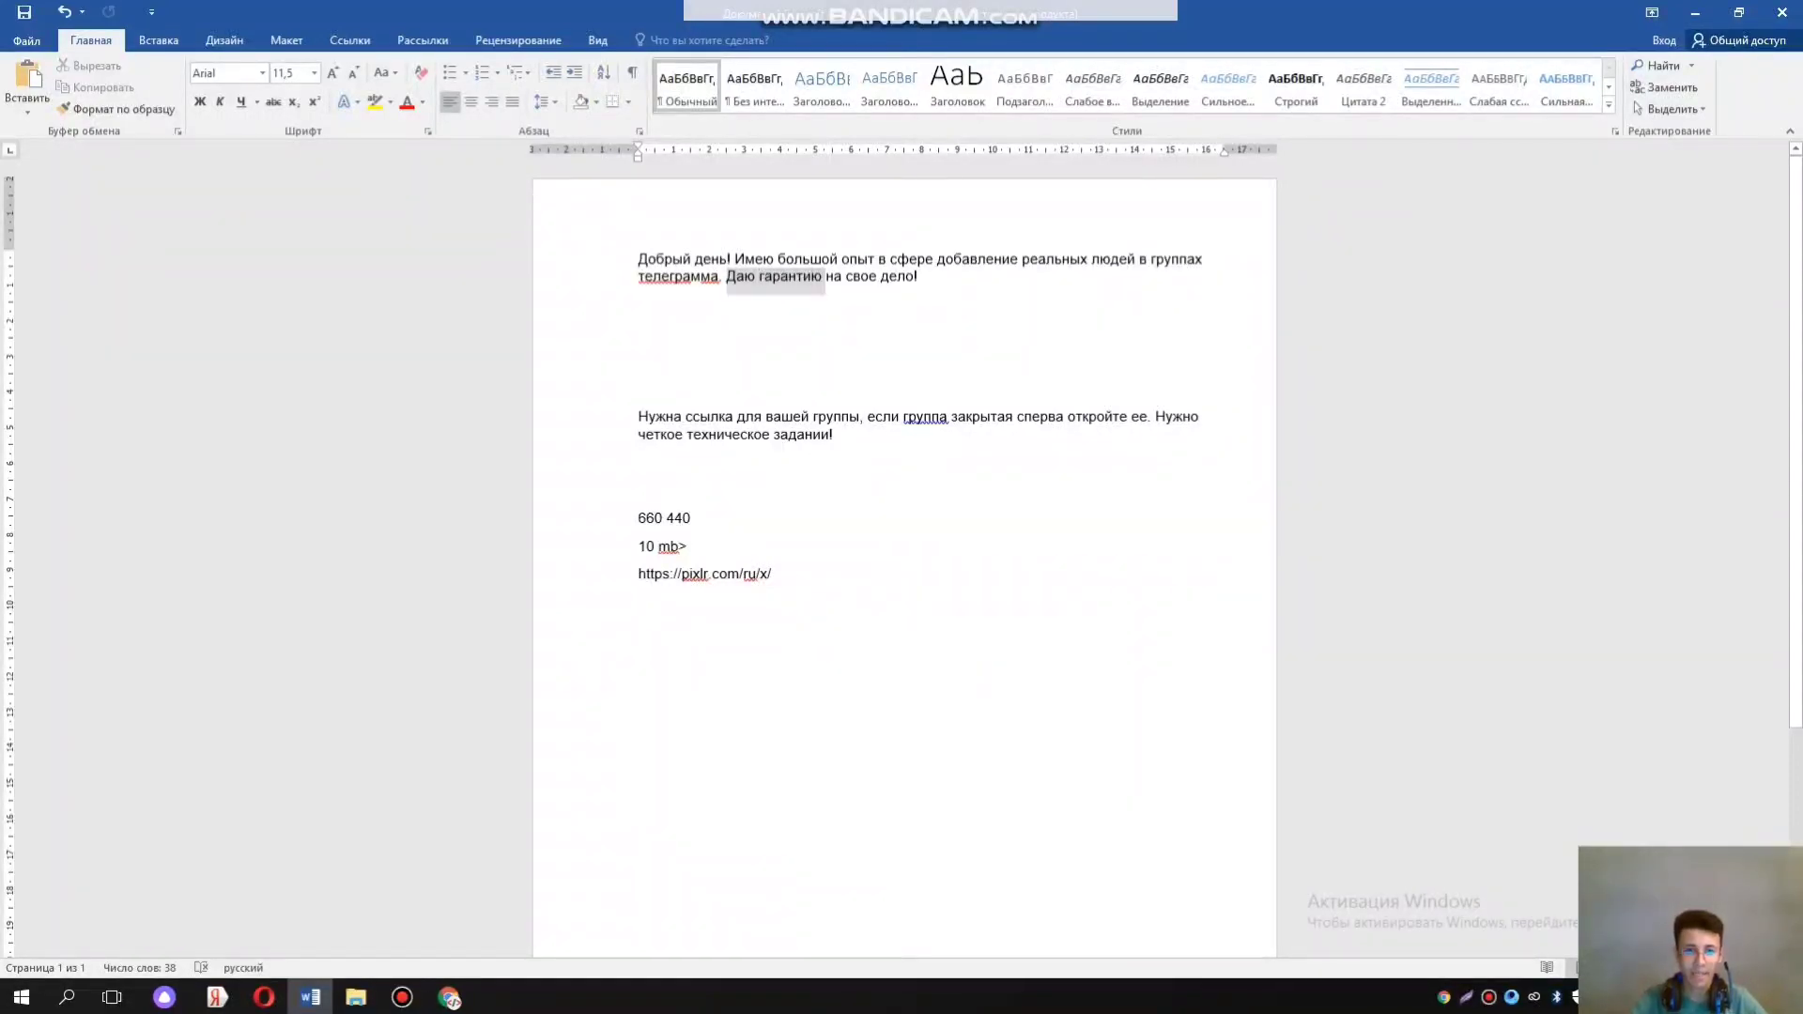
pyautogui.click(811, 276)
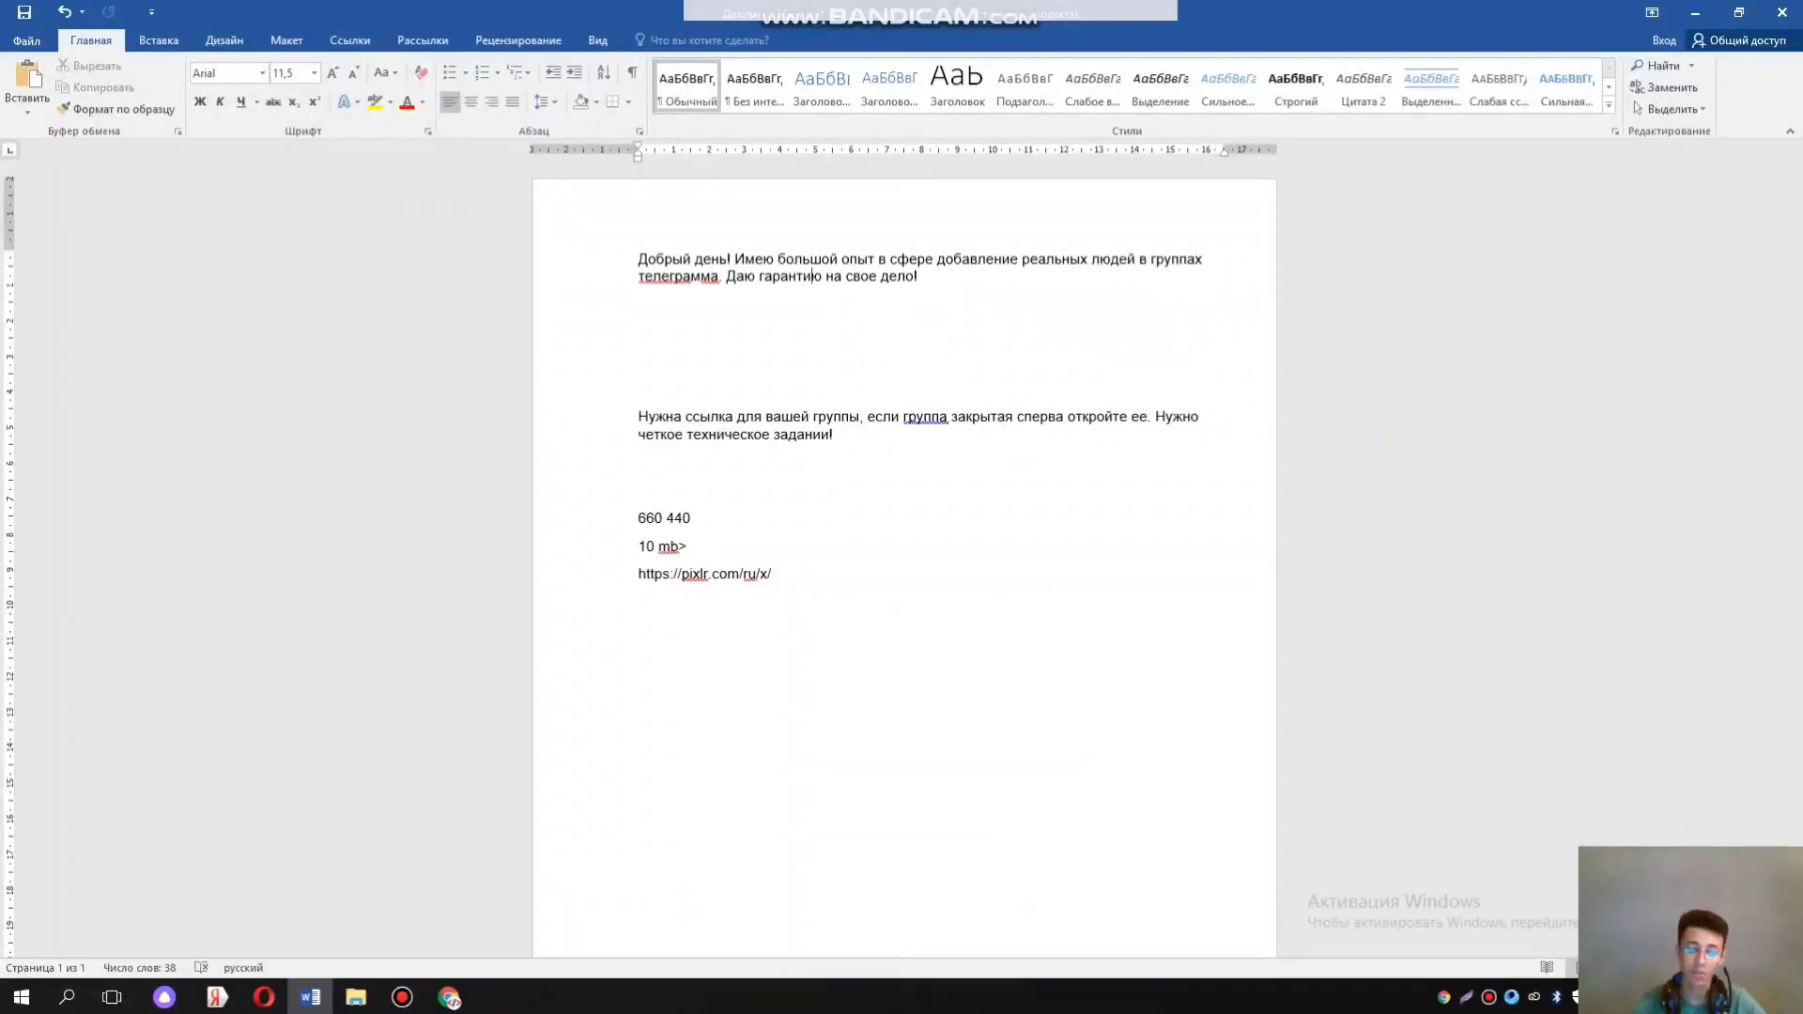
# Back in the kwork form, place the cursor in the 'От покупателя нужно' field
pyautogui.hotkey('alt', 'Tab')
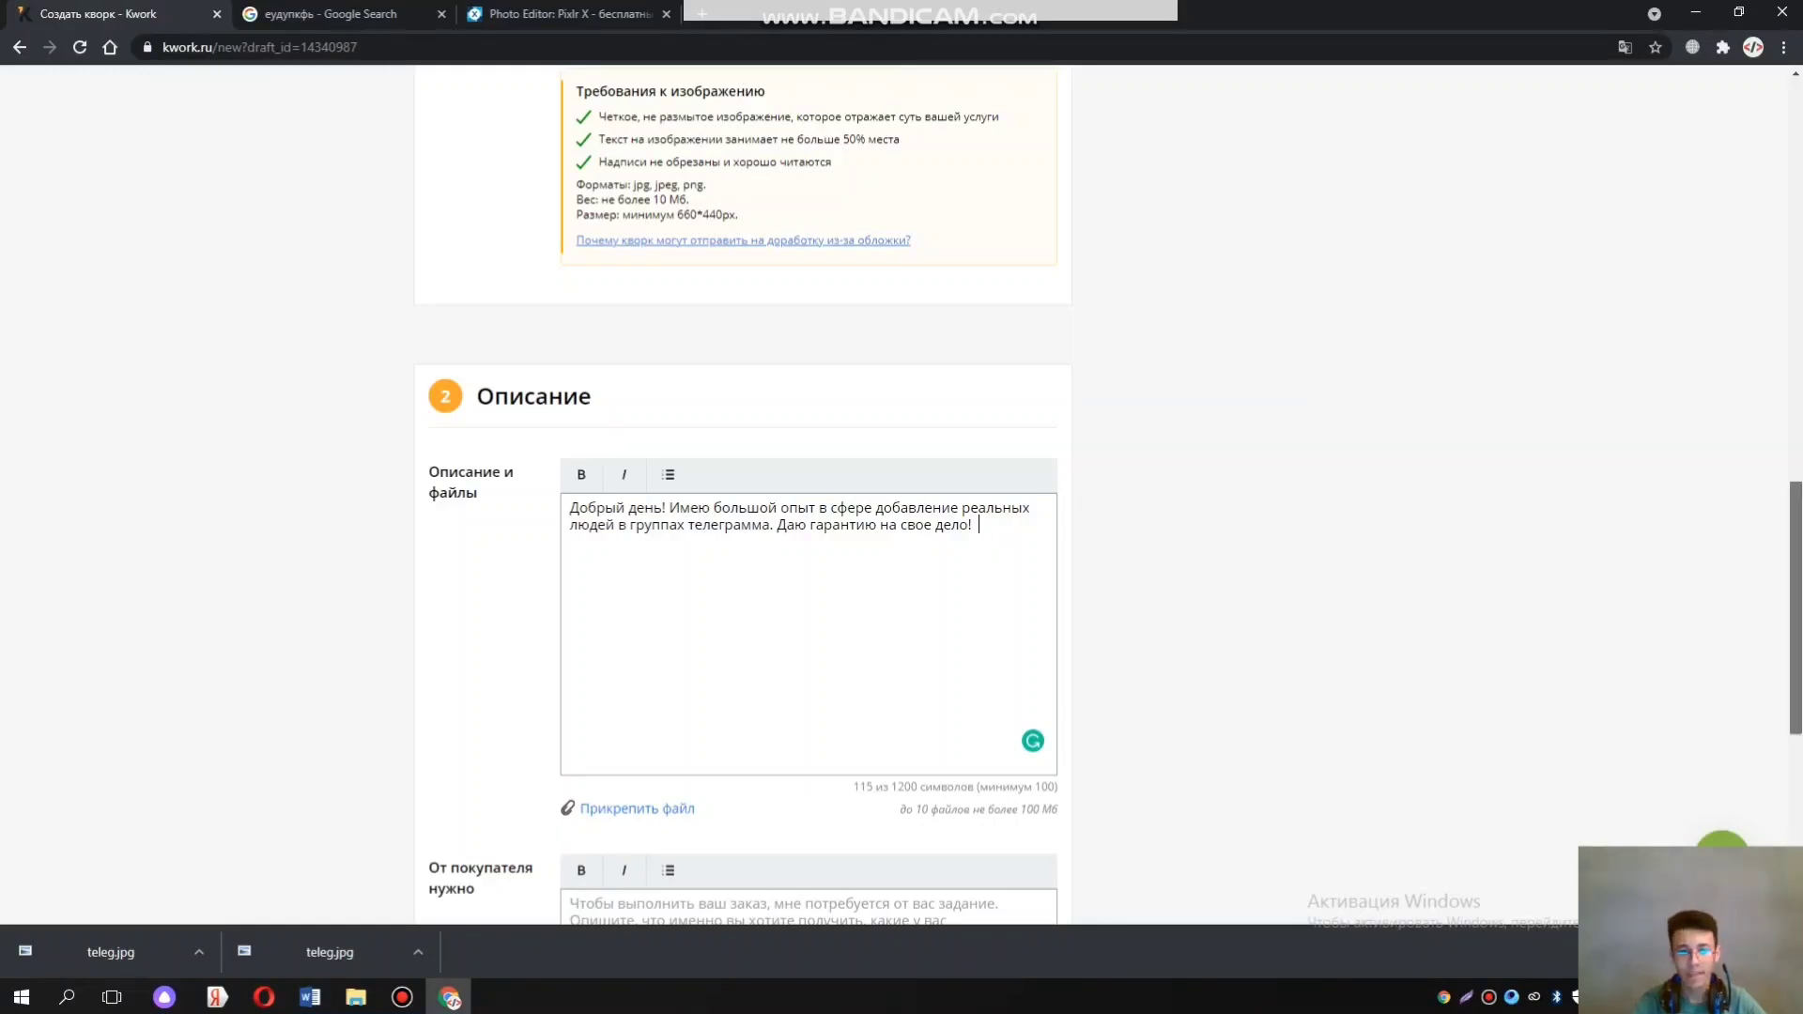
pyautogui.scroll(-4, 666, 689)
pyautogui.click(666, 563)
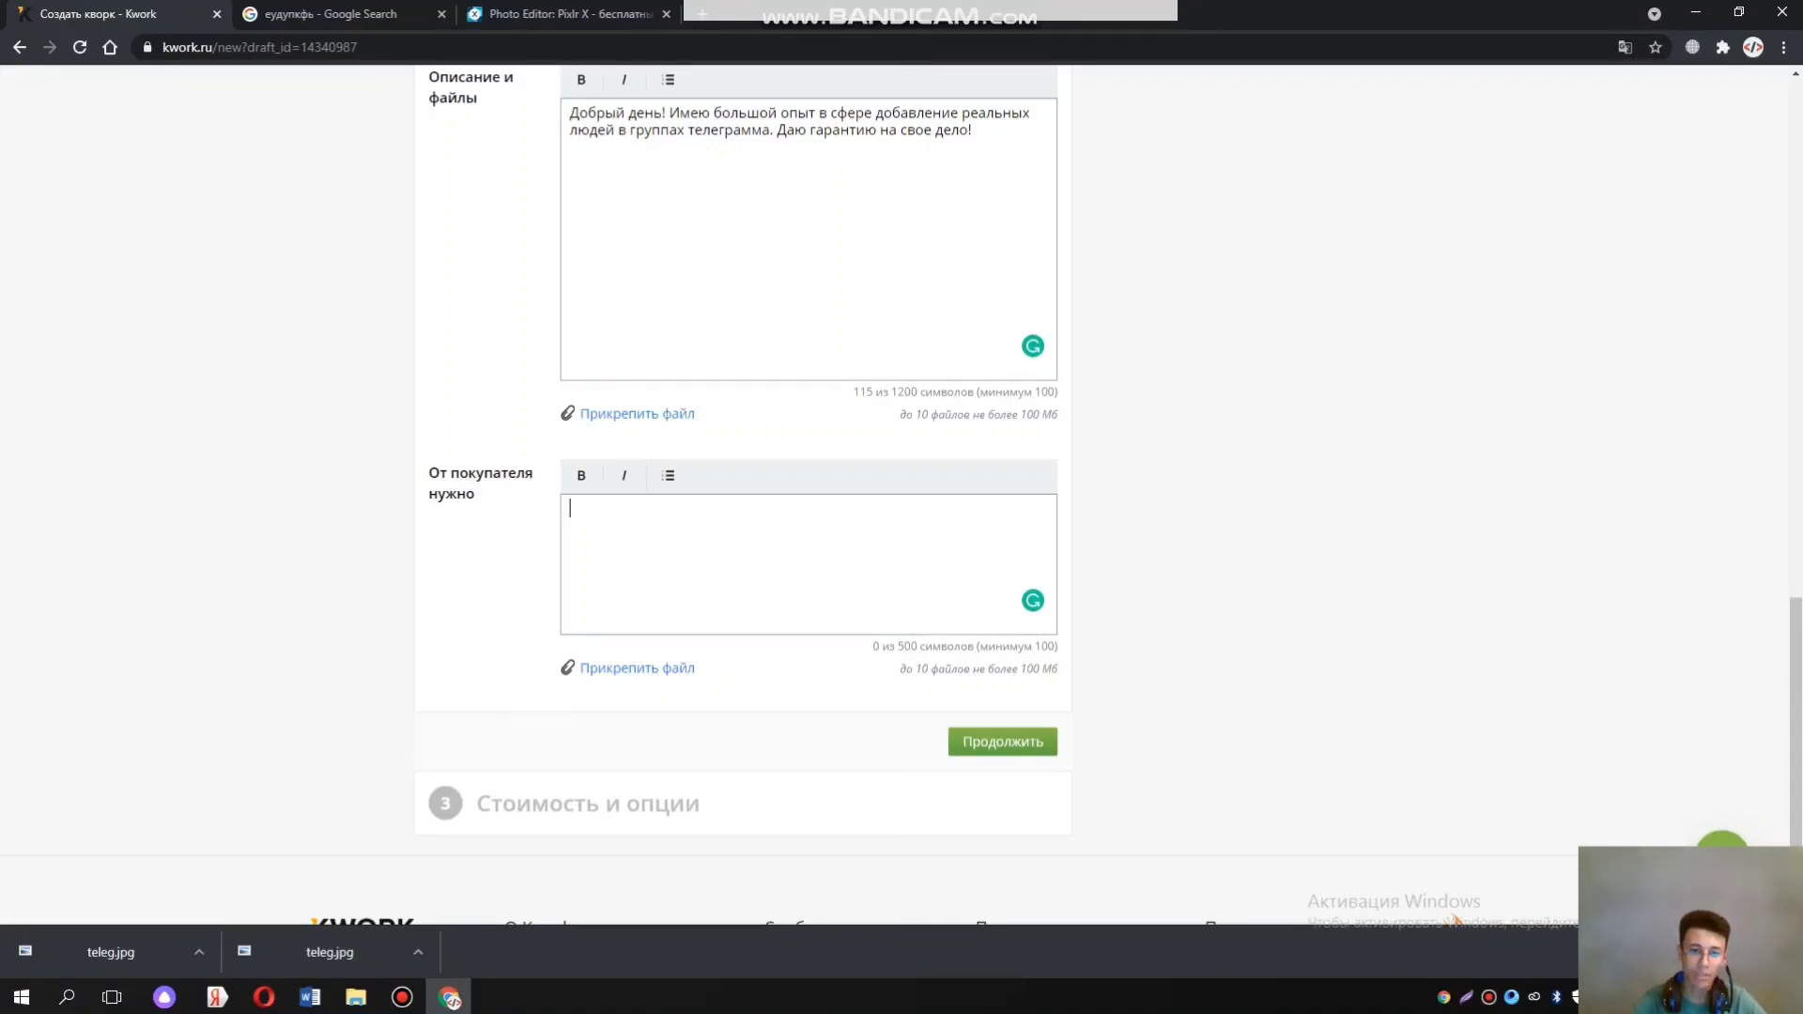
# Paste the 'Нужна ссылка…' paragraph asking for the group link and a clear brief into buyer requirements
pyautogui.hotkey('alt', 'Tab')
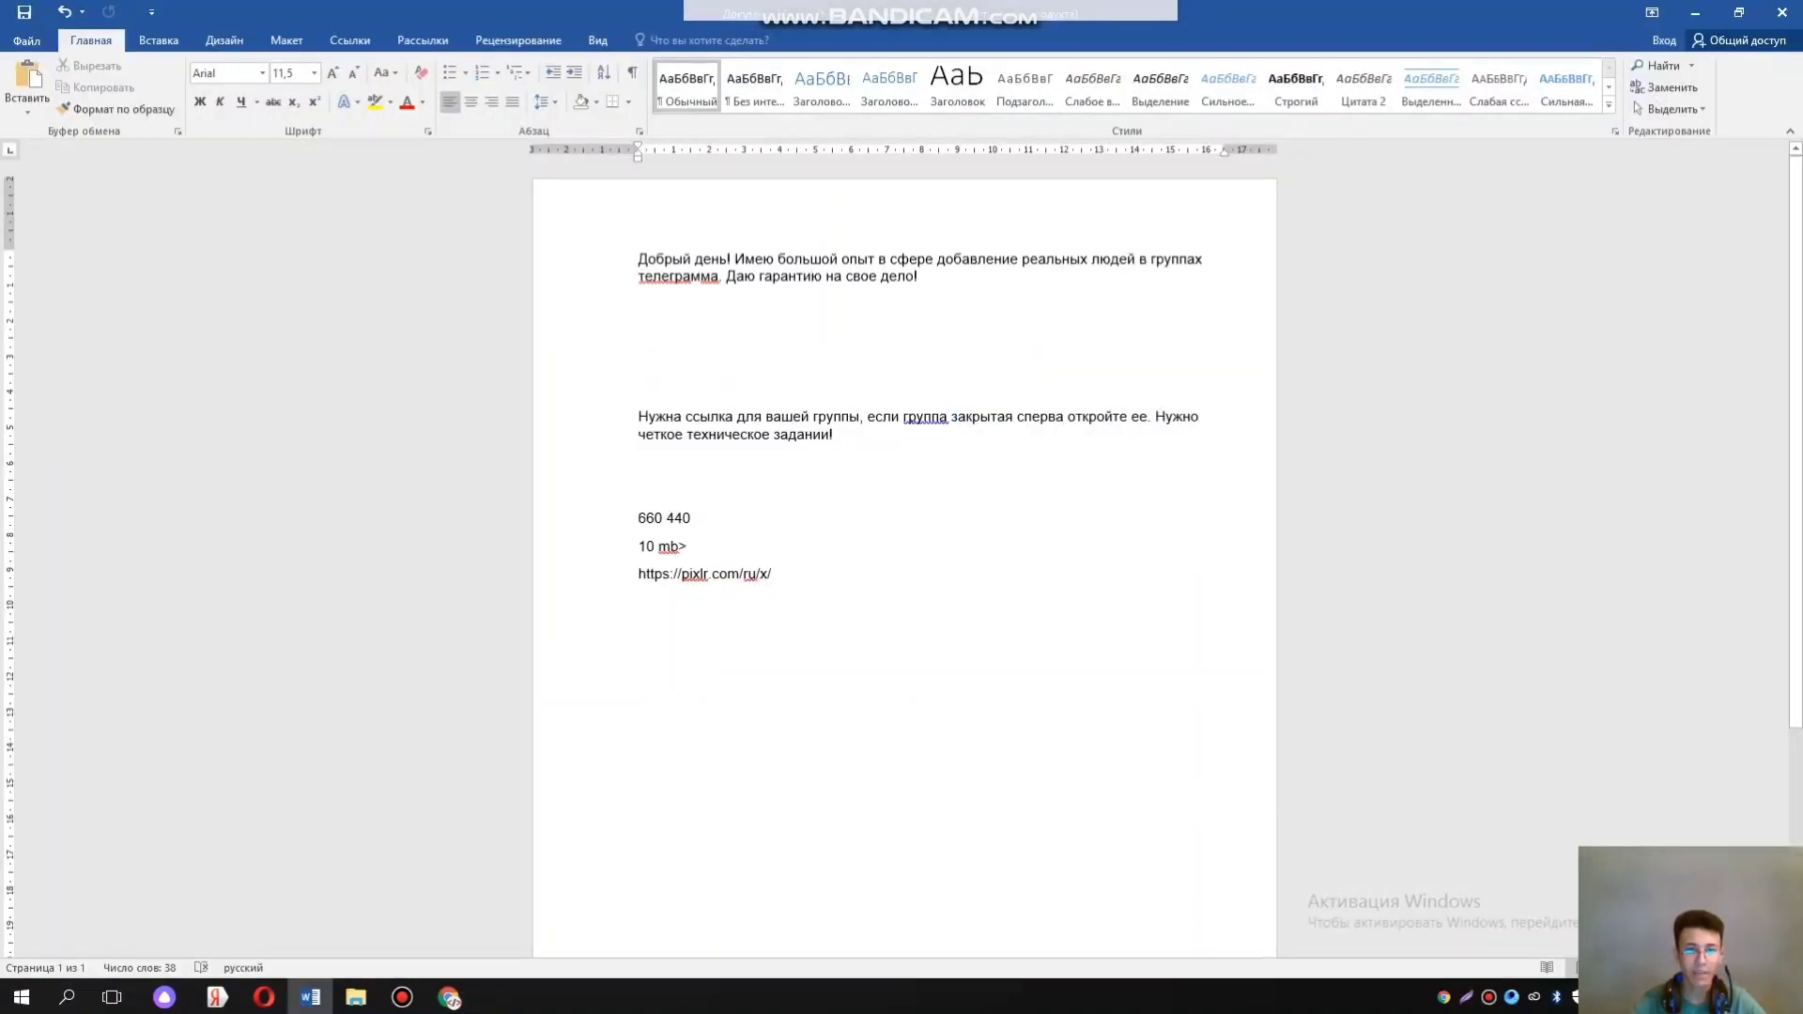
pyautogui.moveTo(639, 417); pyautogui.dragTo(834, 435)
pyautogui.hotkey('ctrl', 'c')
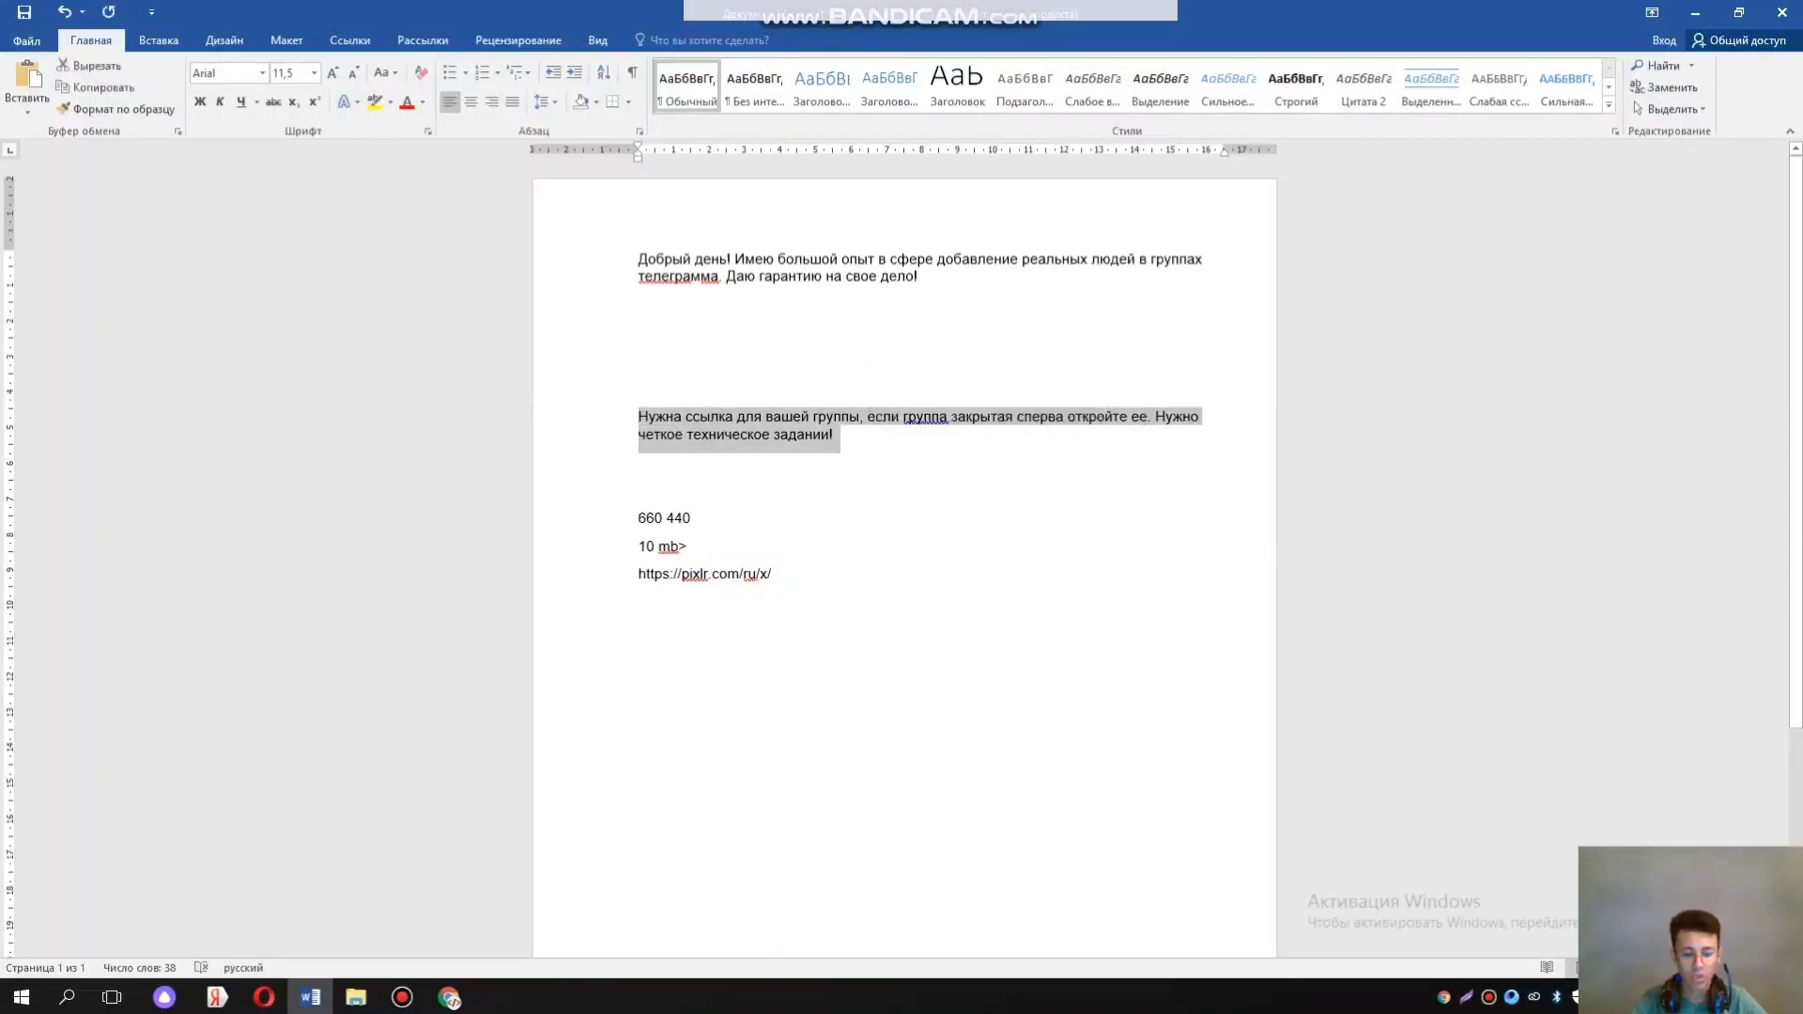
pyautogui.hotkey('alt', 'Tab')
pyautogui.hotkey('ctrl', 'v')
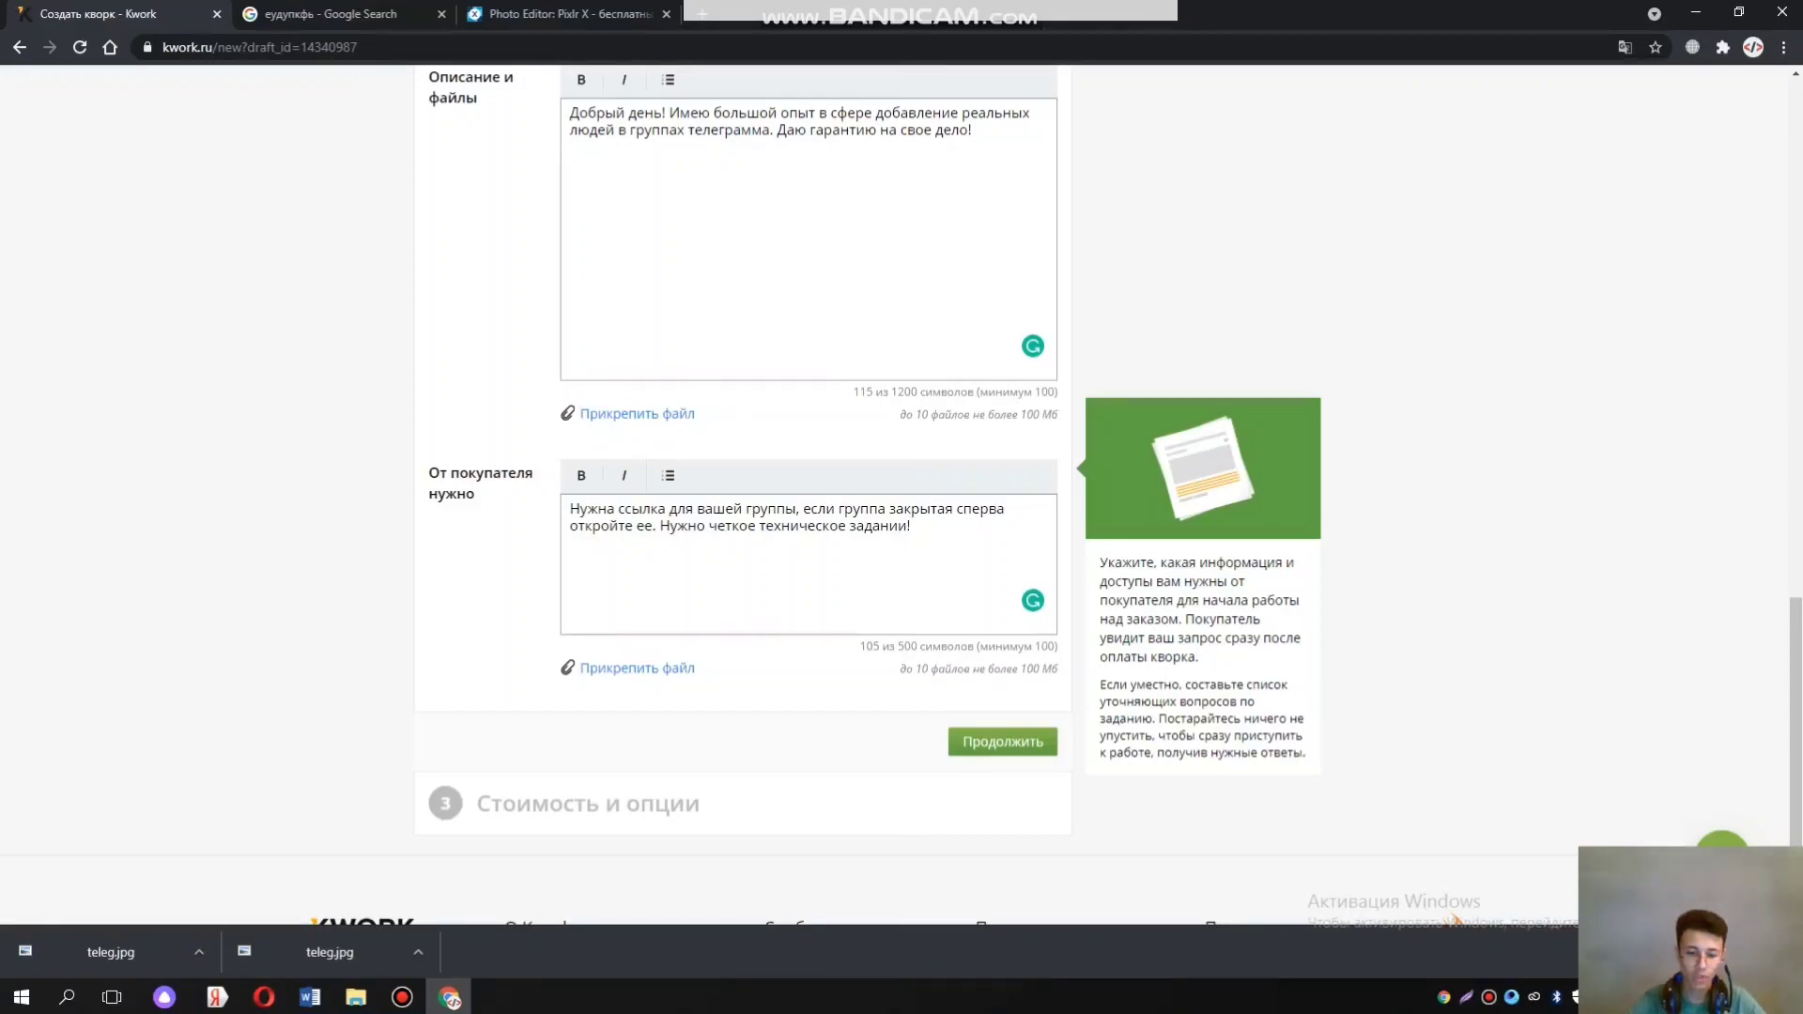
# Continue past the description to the 'Стоимость и опции' pricing step
pyautogui.click(1002, 742)
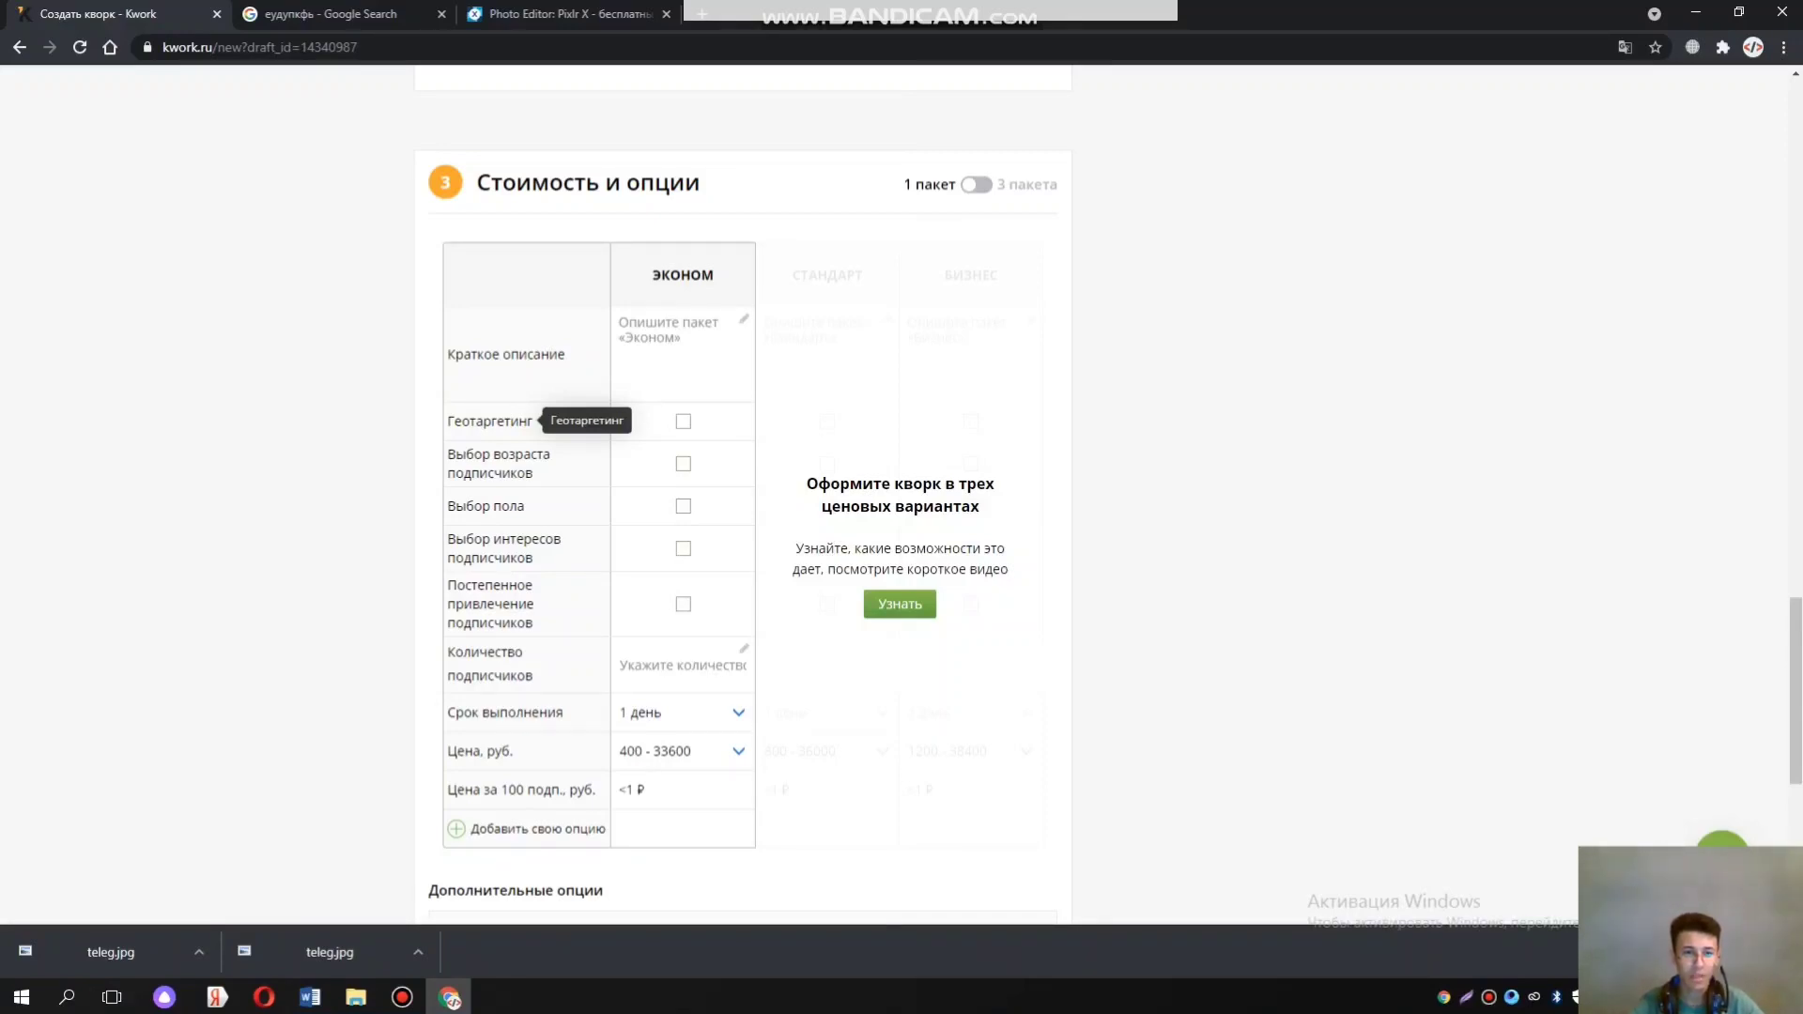
# Give Эконом Геотаргетинг, gradual growth, 1000 subscribers and a 400 ₽ price, then begin a custom option
pyautogui.click(683, 420)
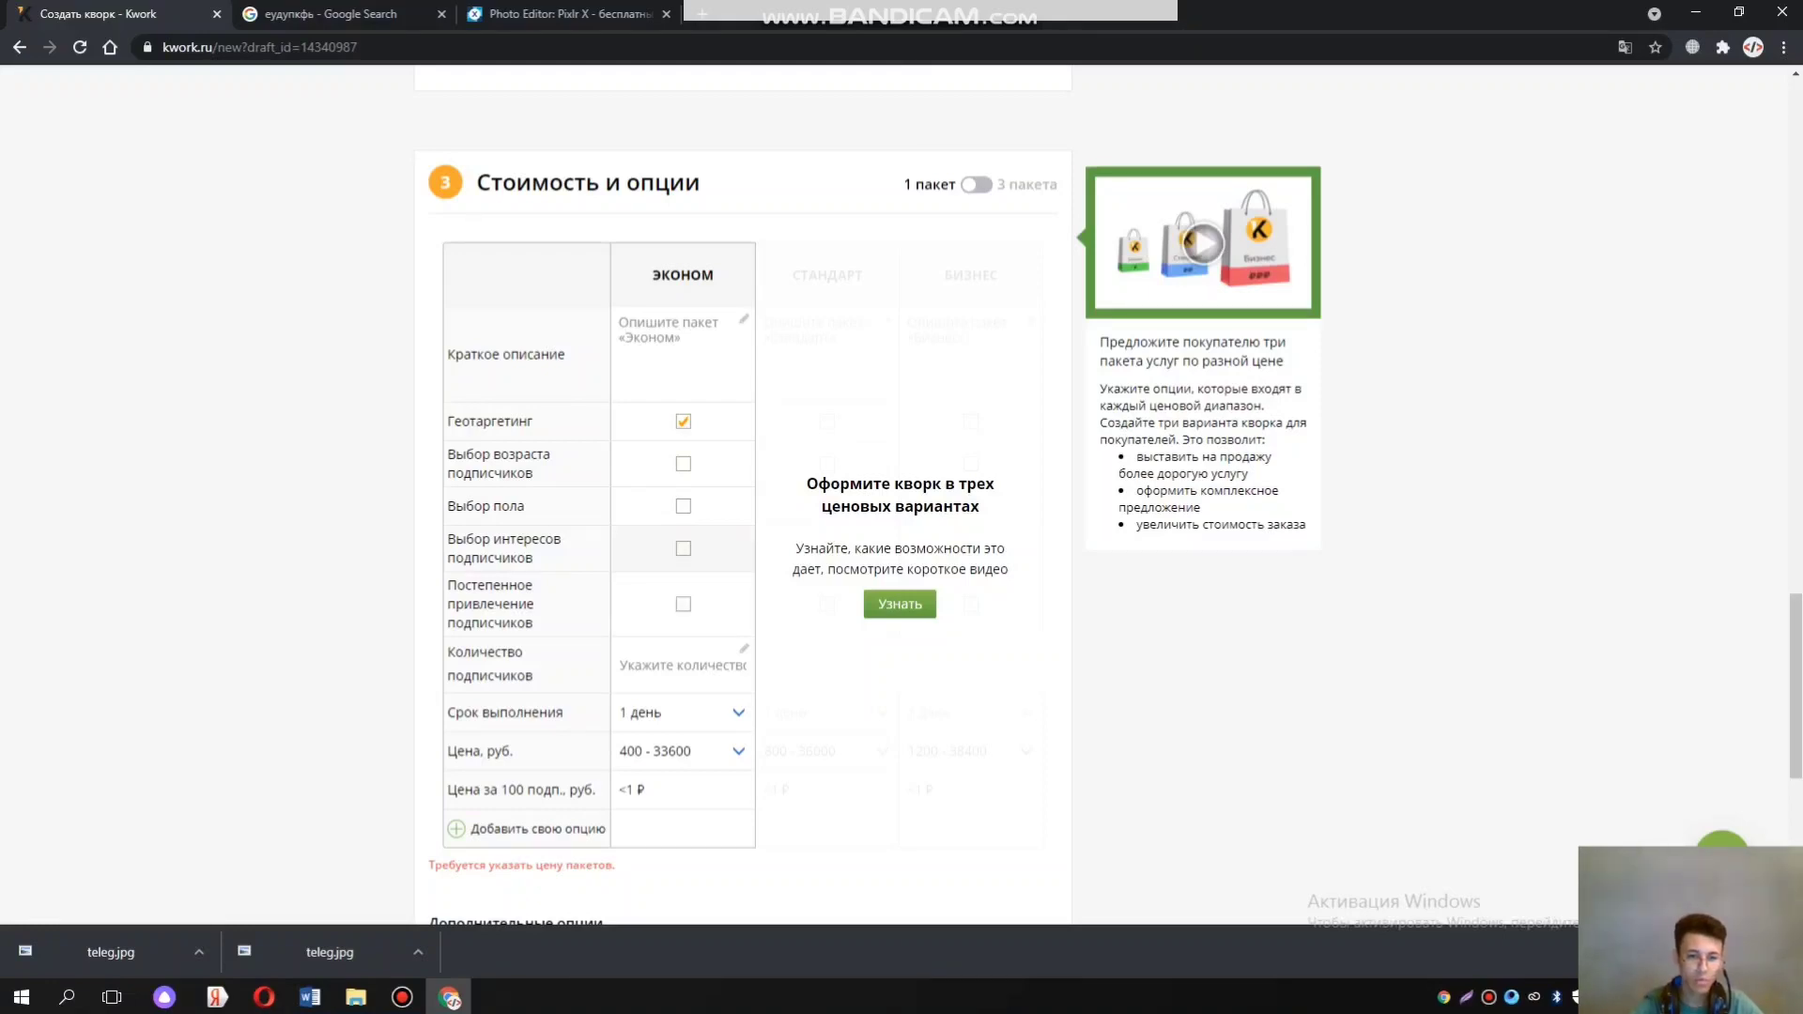
pyautogui.click(682, 604)
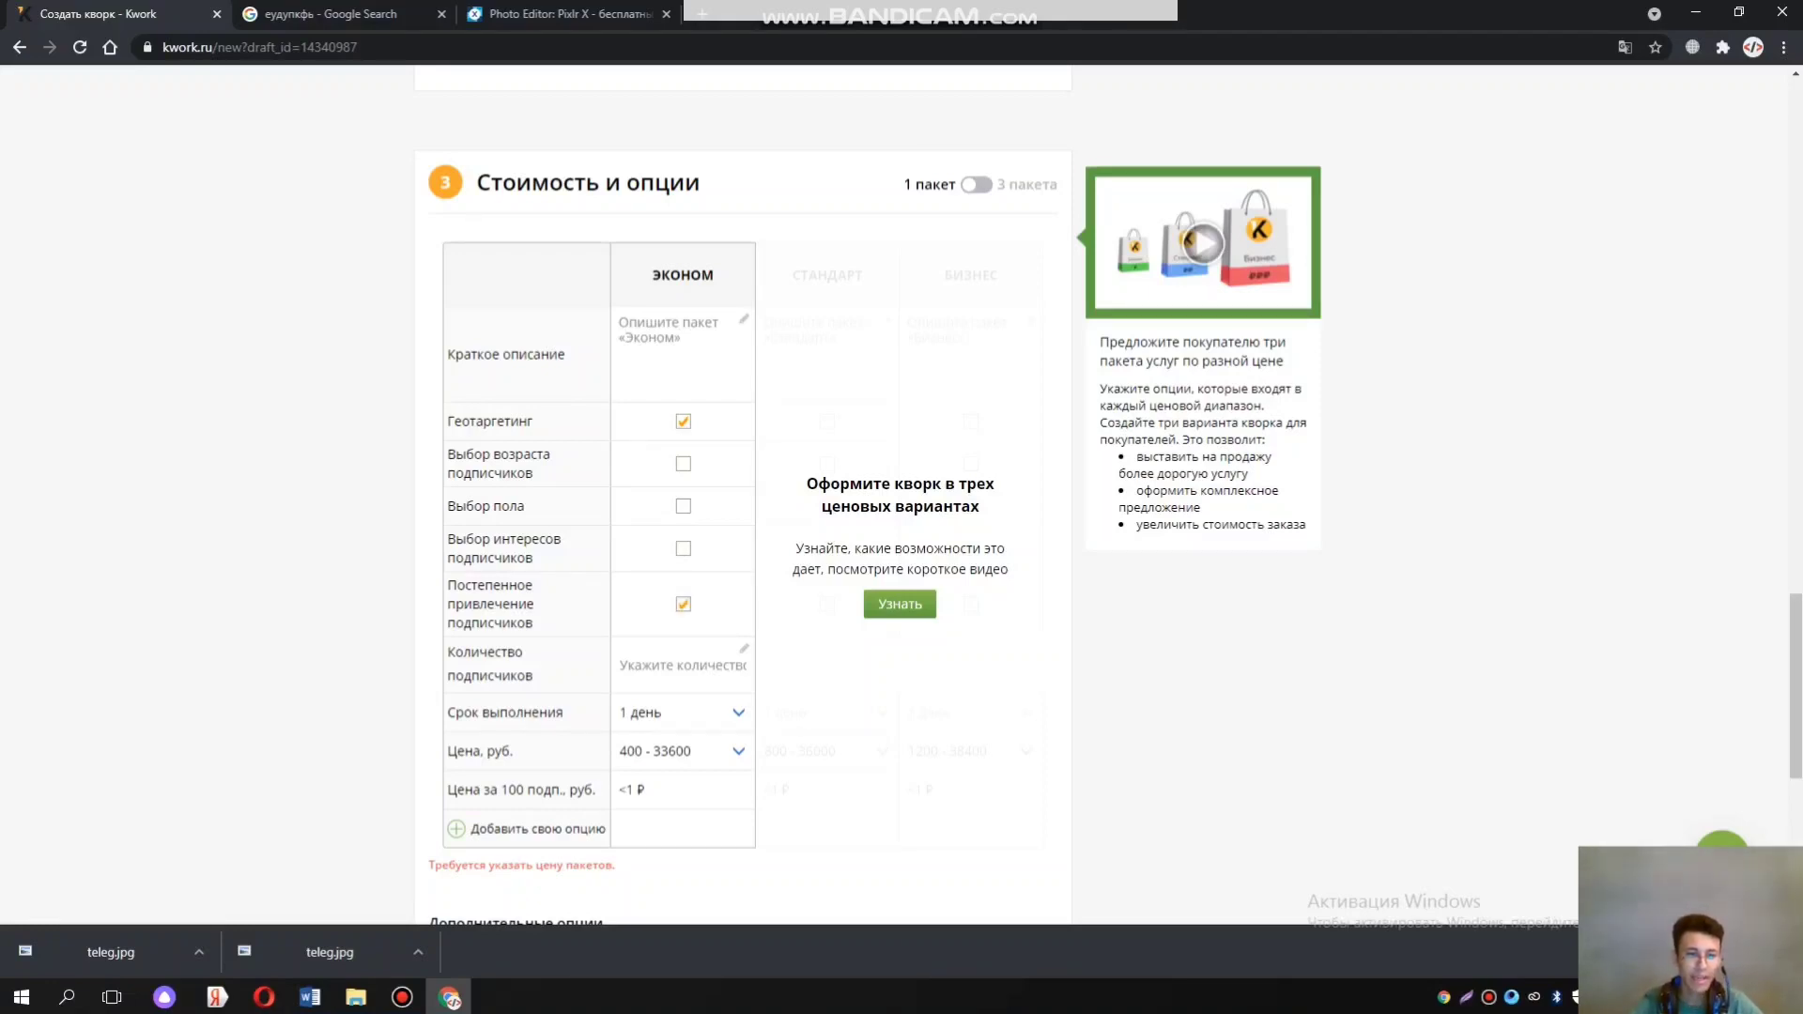
pyautogui.write('1000')
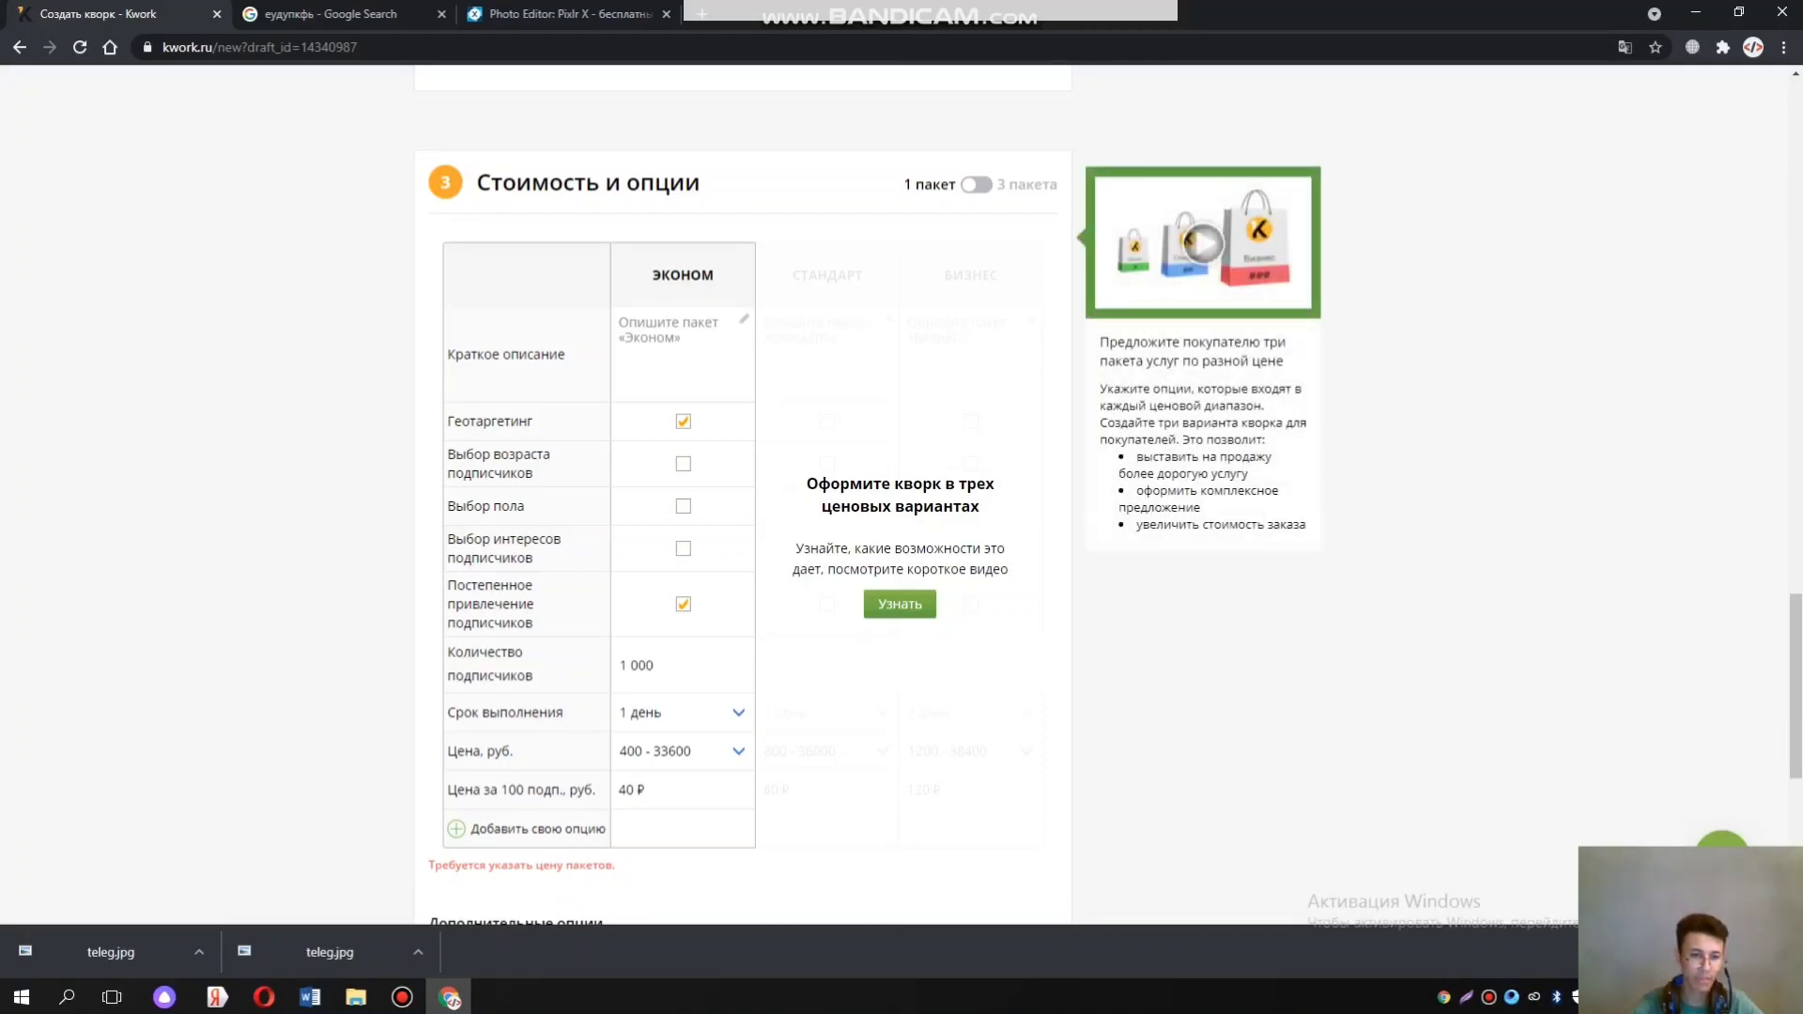
pyautogui.click(682, 752)
pyautogui.click(657, 776)
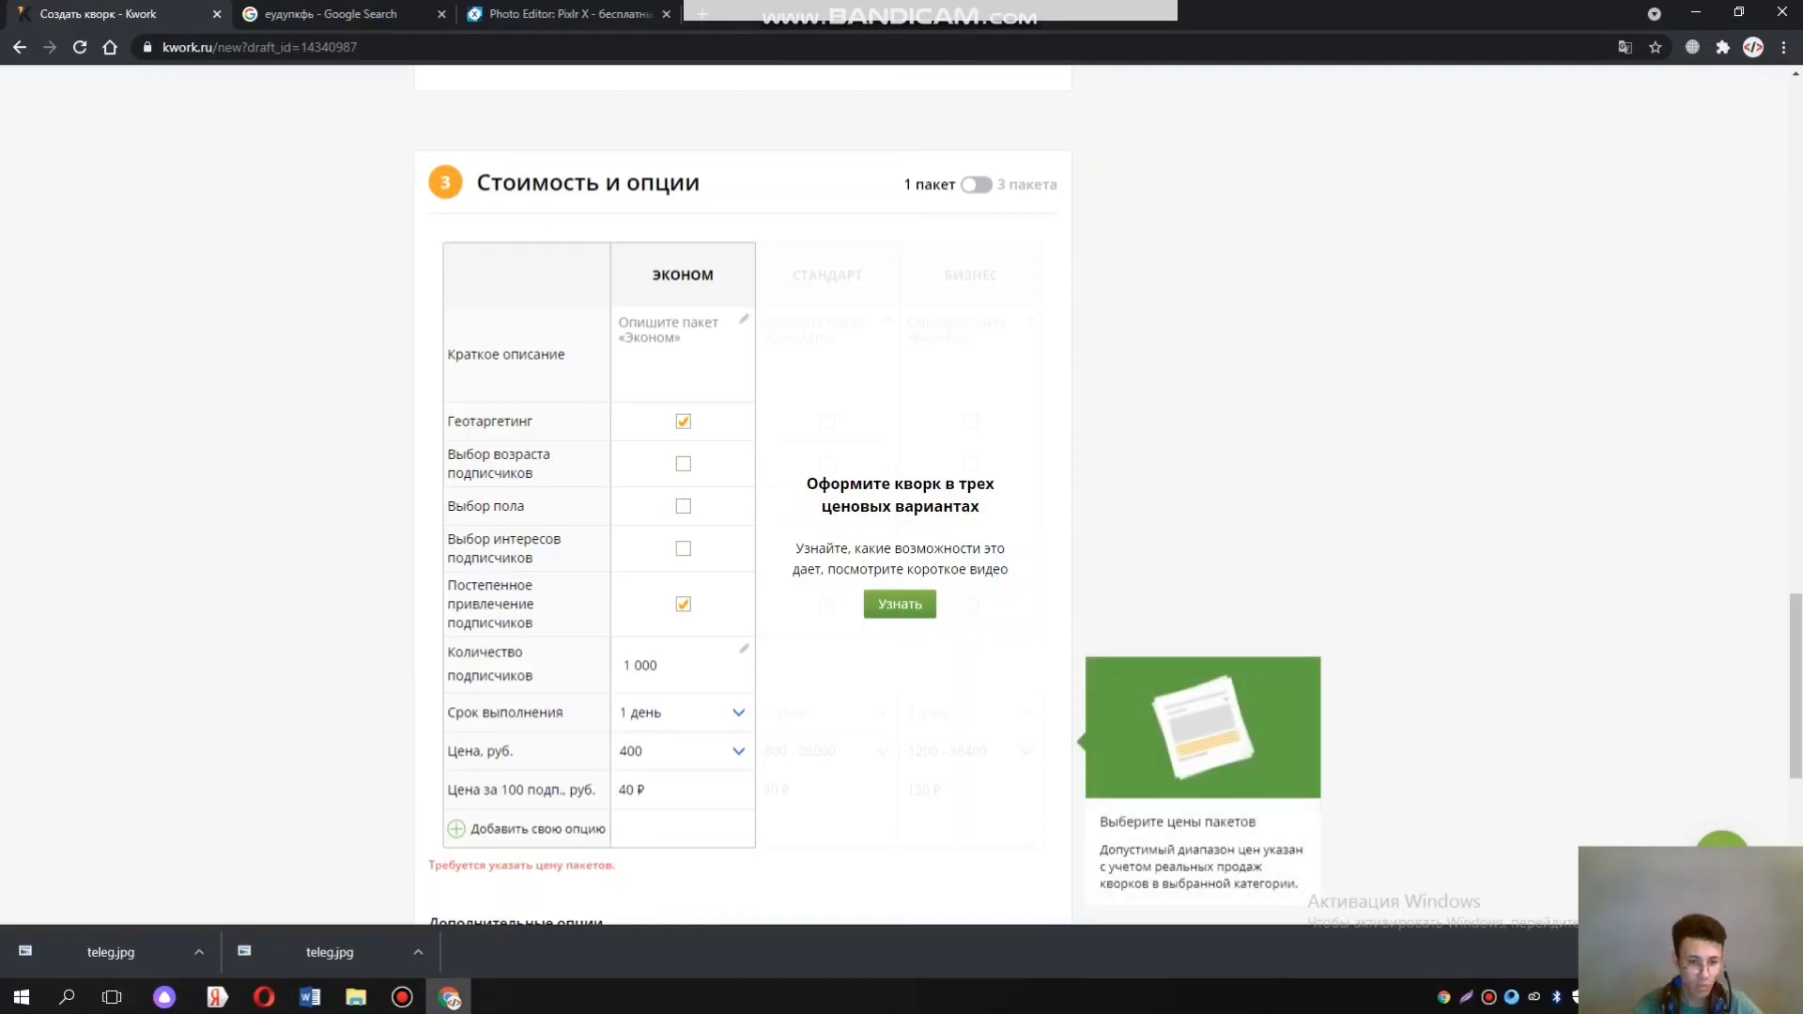
pyautogui.moveTo(522, 790)
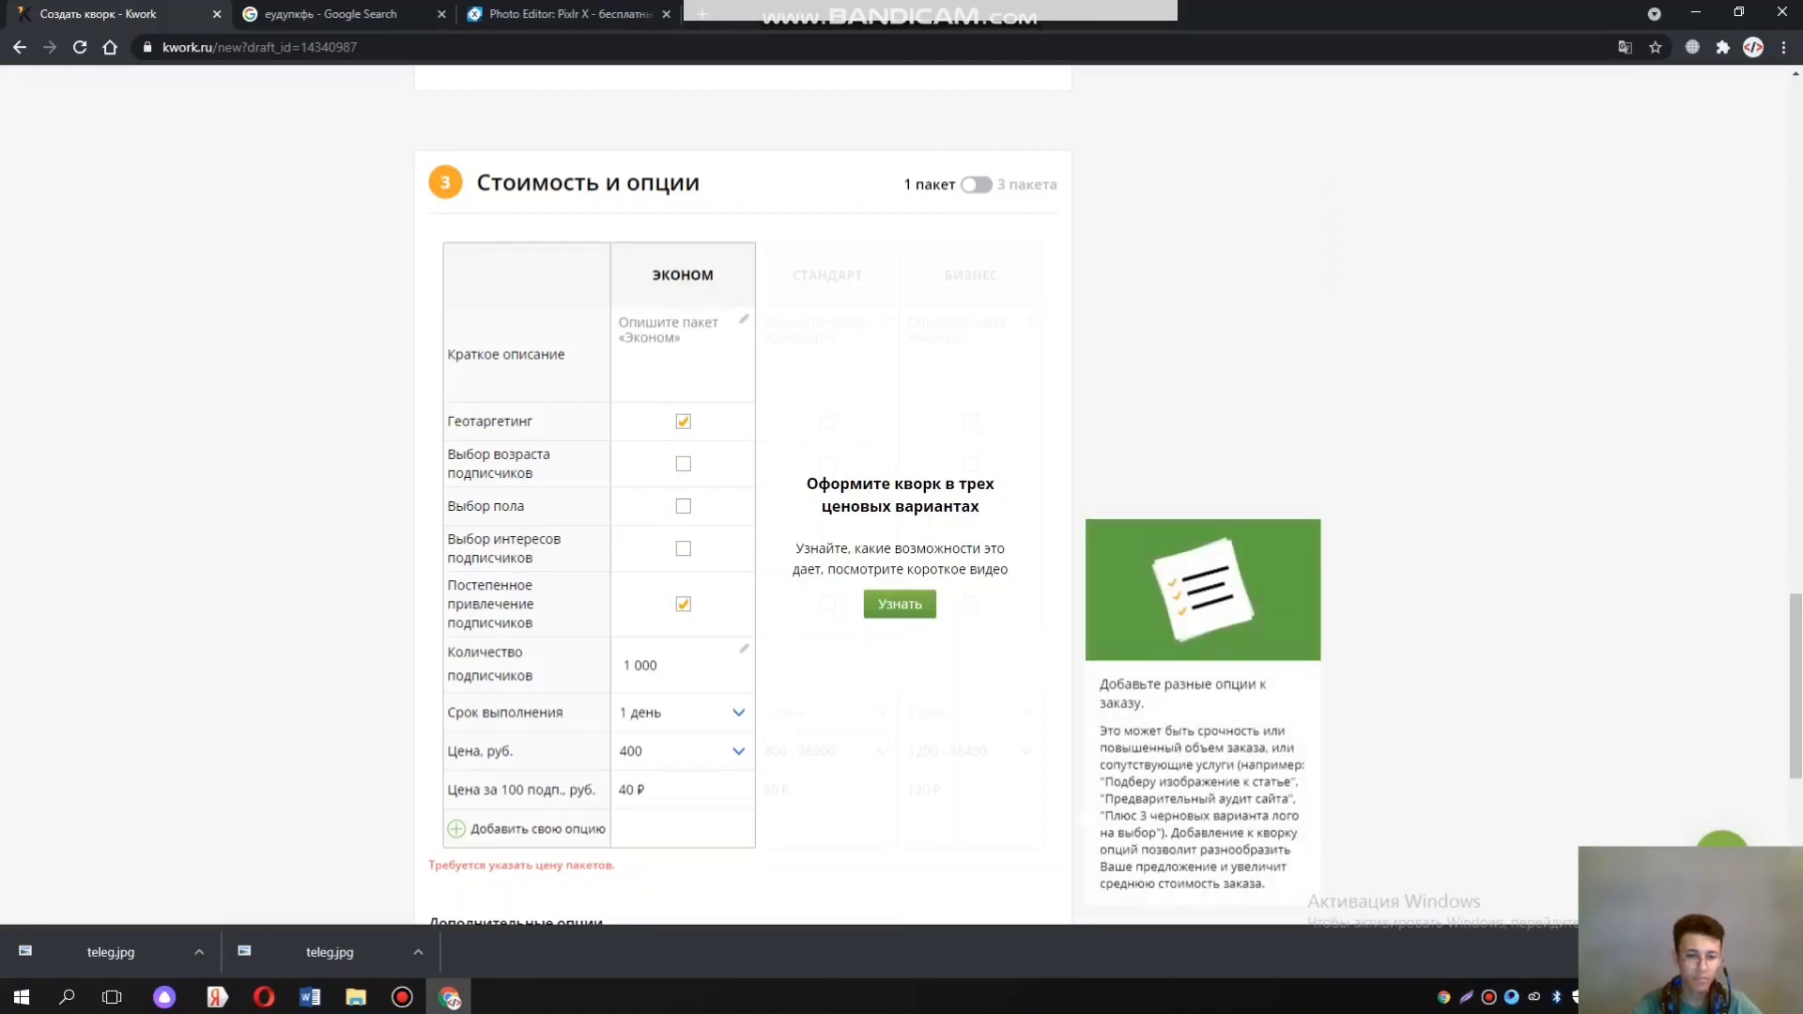
pyautogui.click(537, 829)
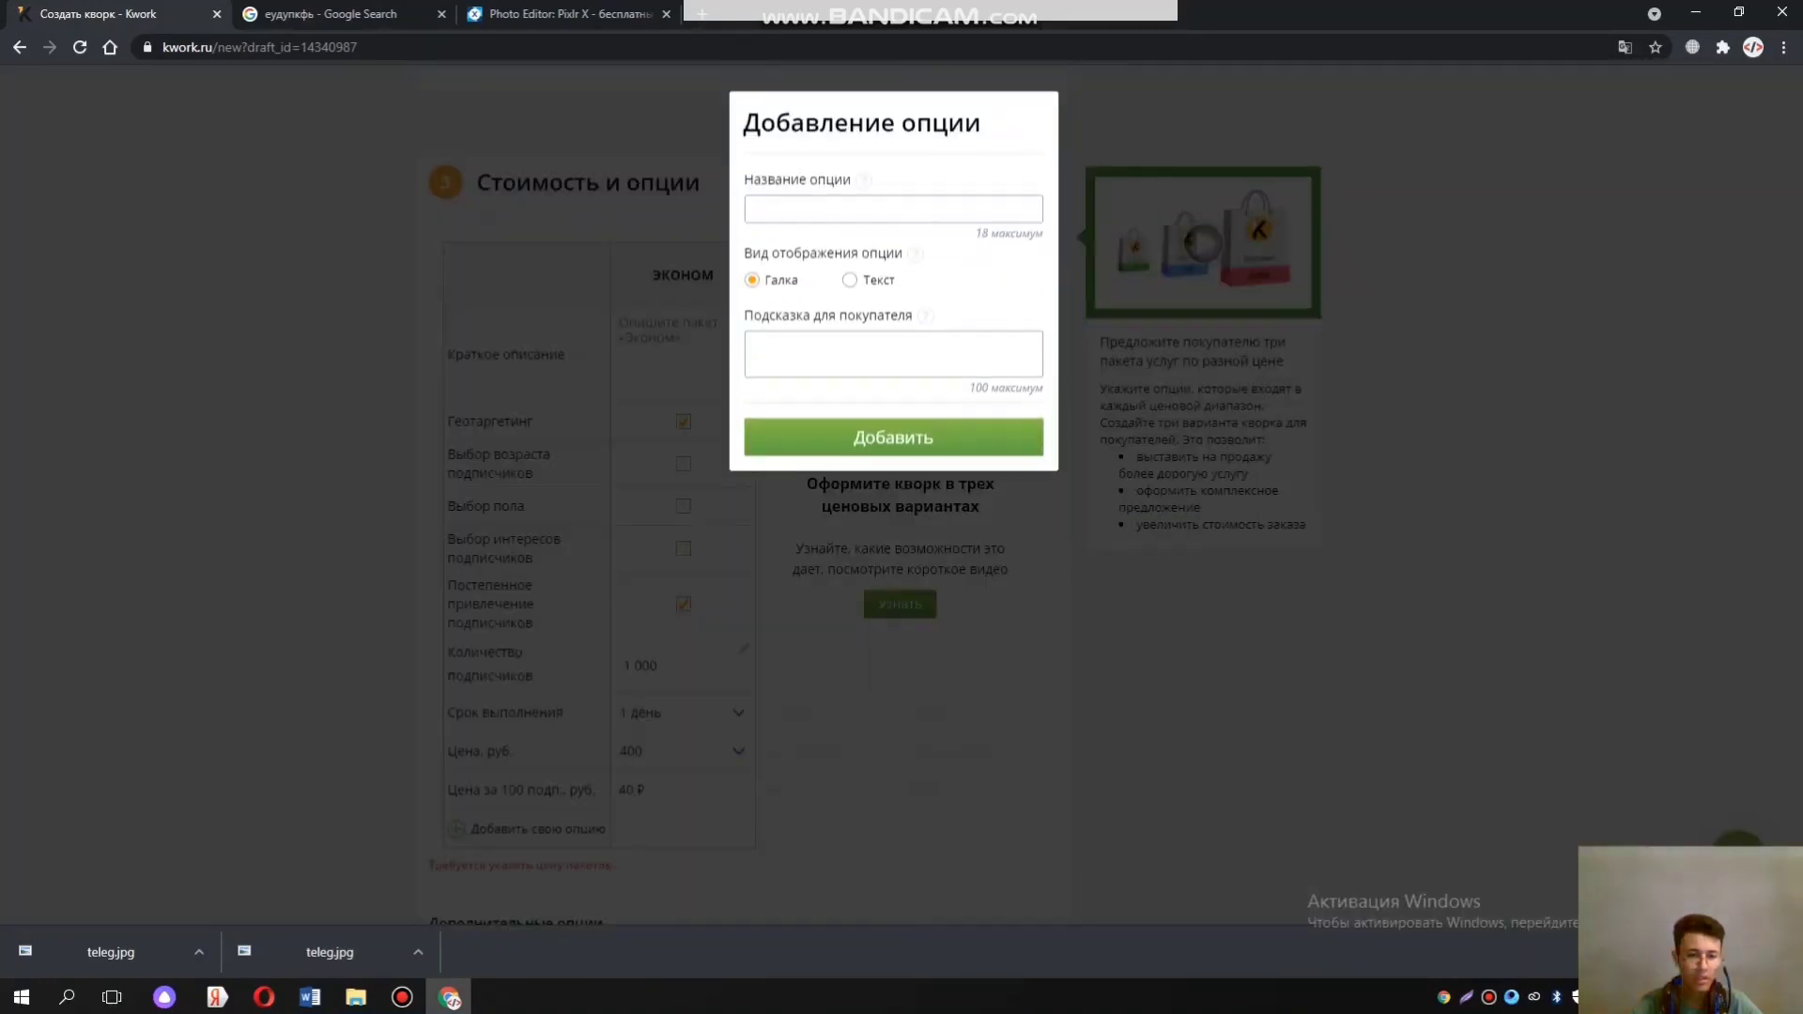
# Dismiss the custom-option dialog, leave subscriber interests unselected, and add a blank extra option row
pyautogui.click(1030, 124)
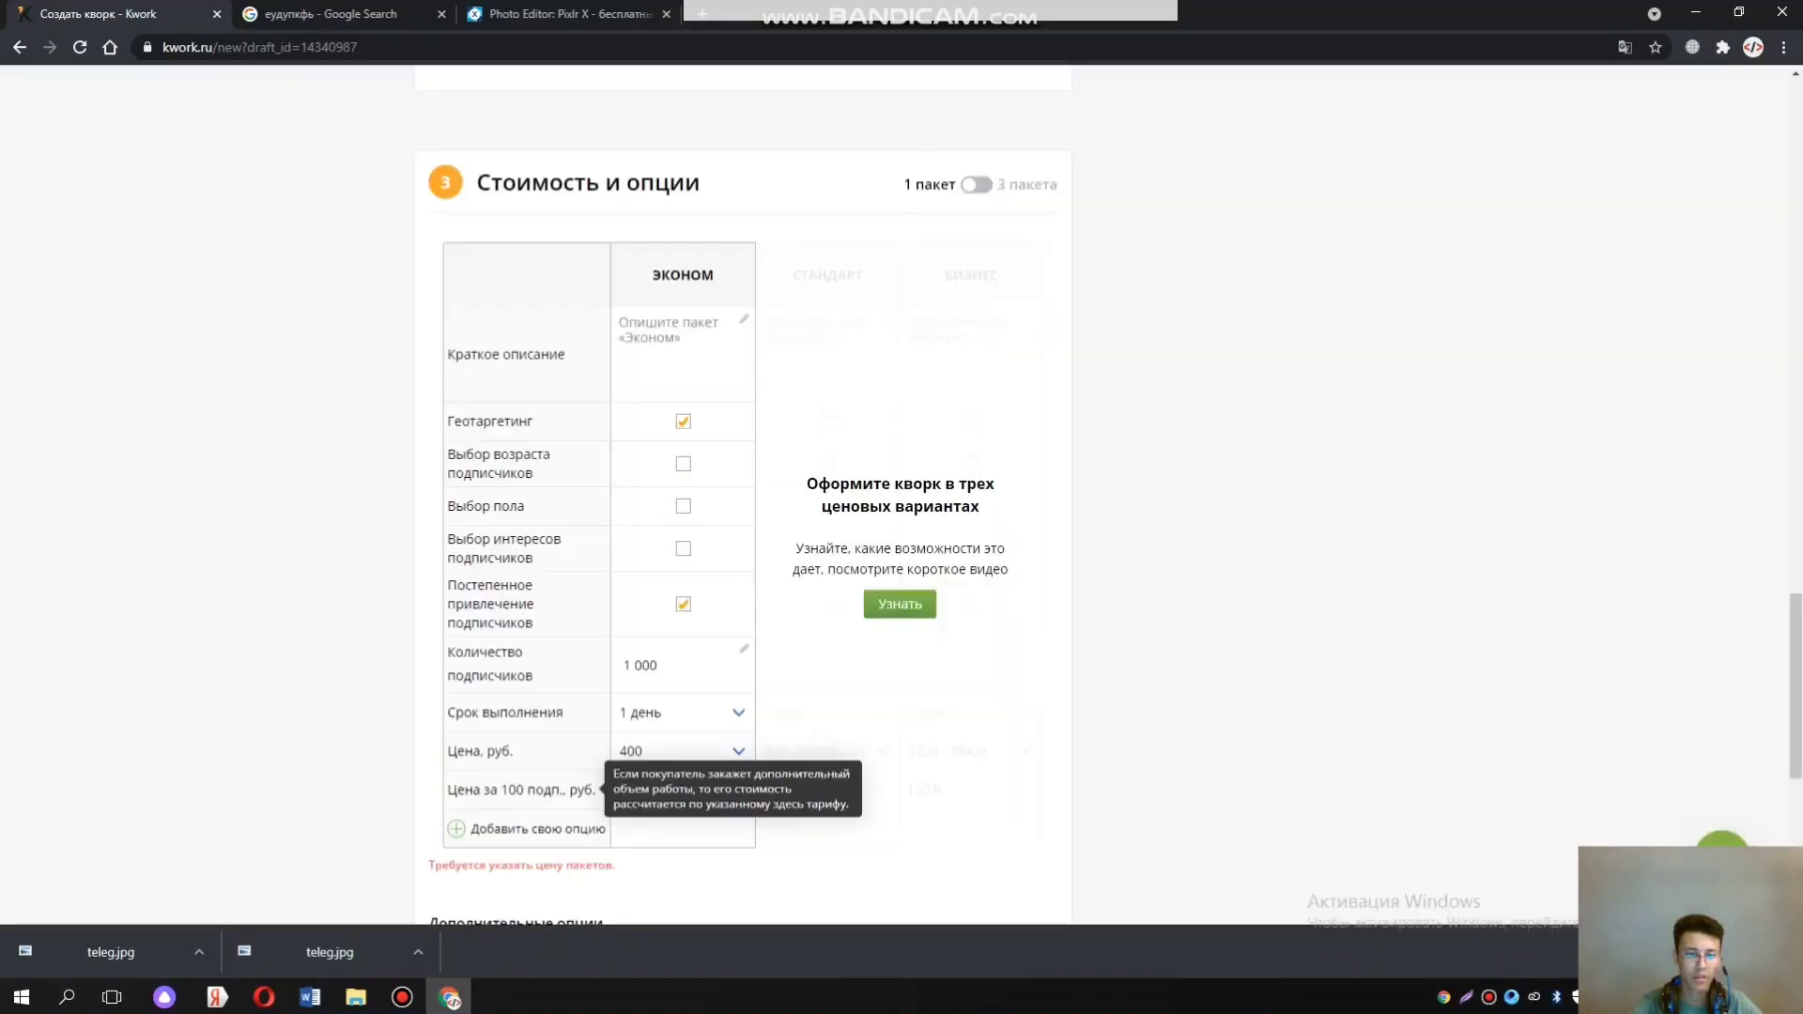
pyautogui.click(683, 549)
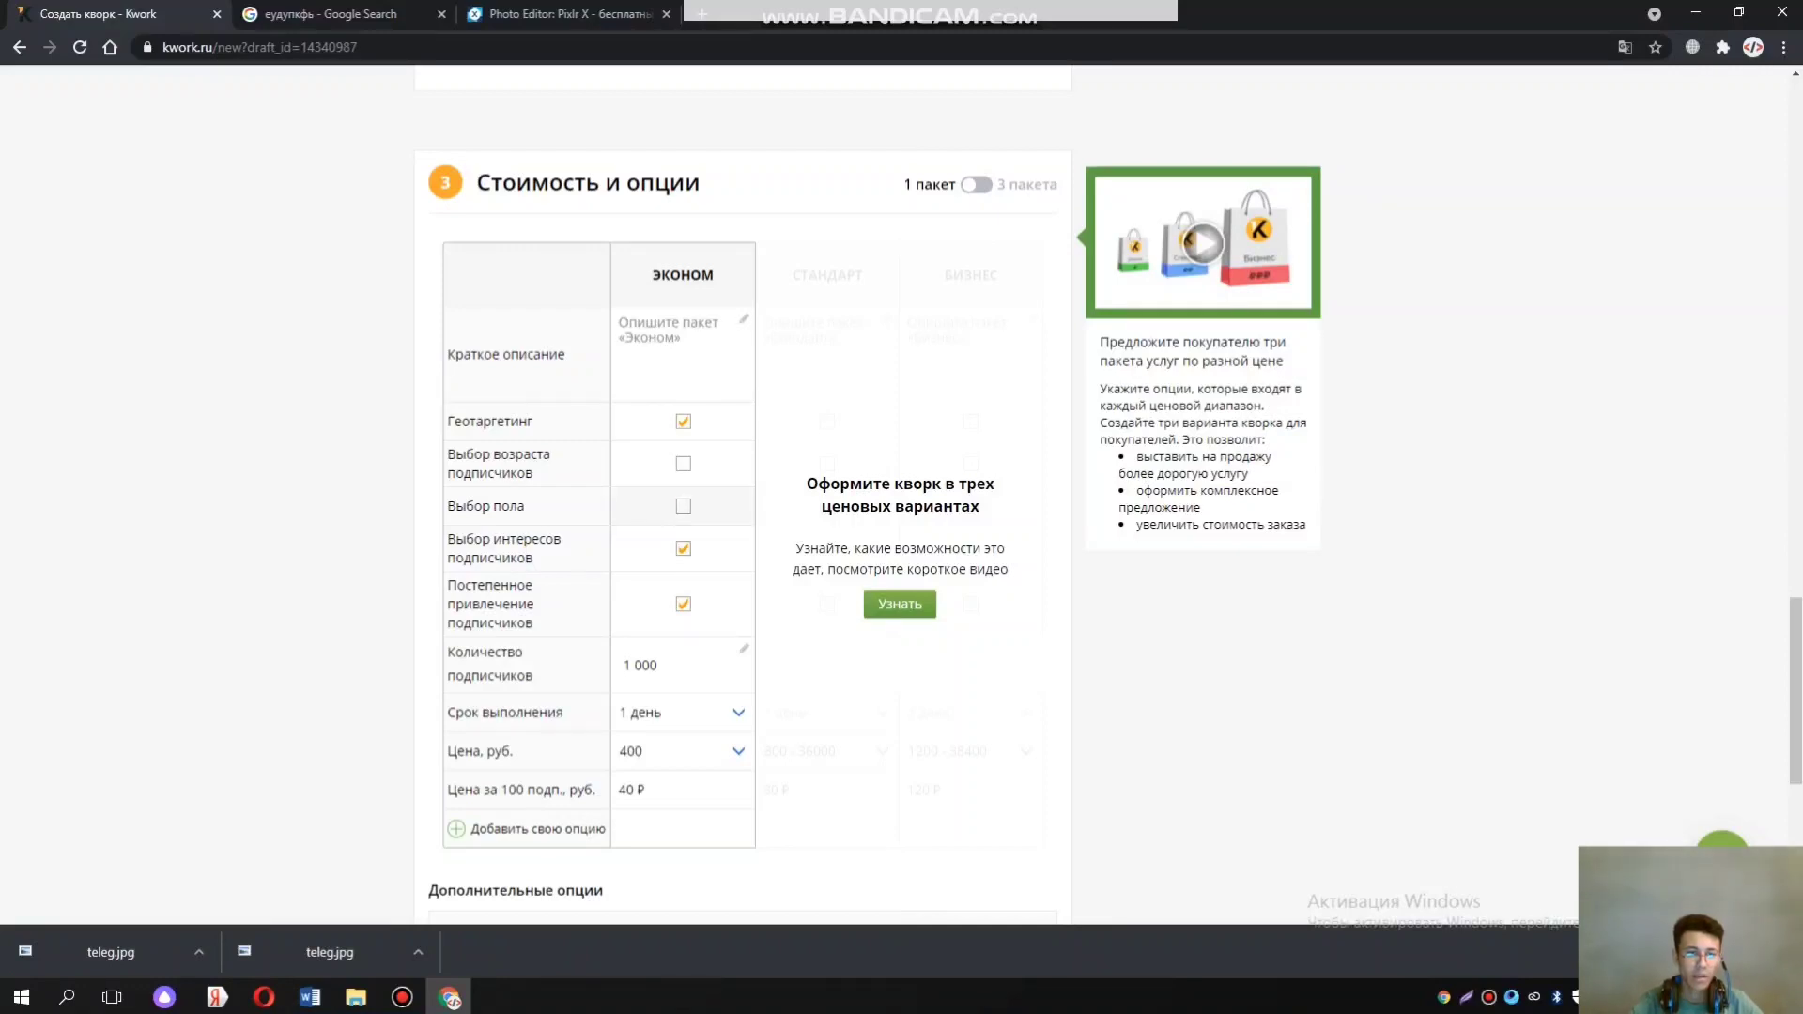
pyautogui.click(683, 548)
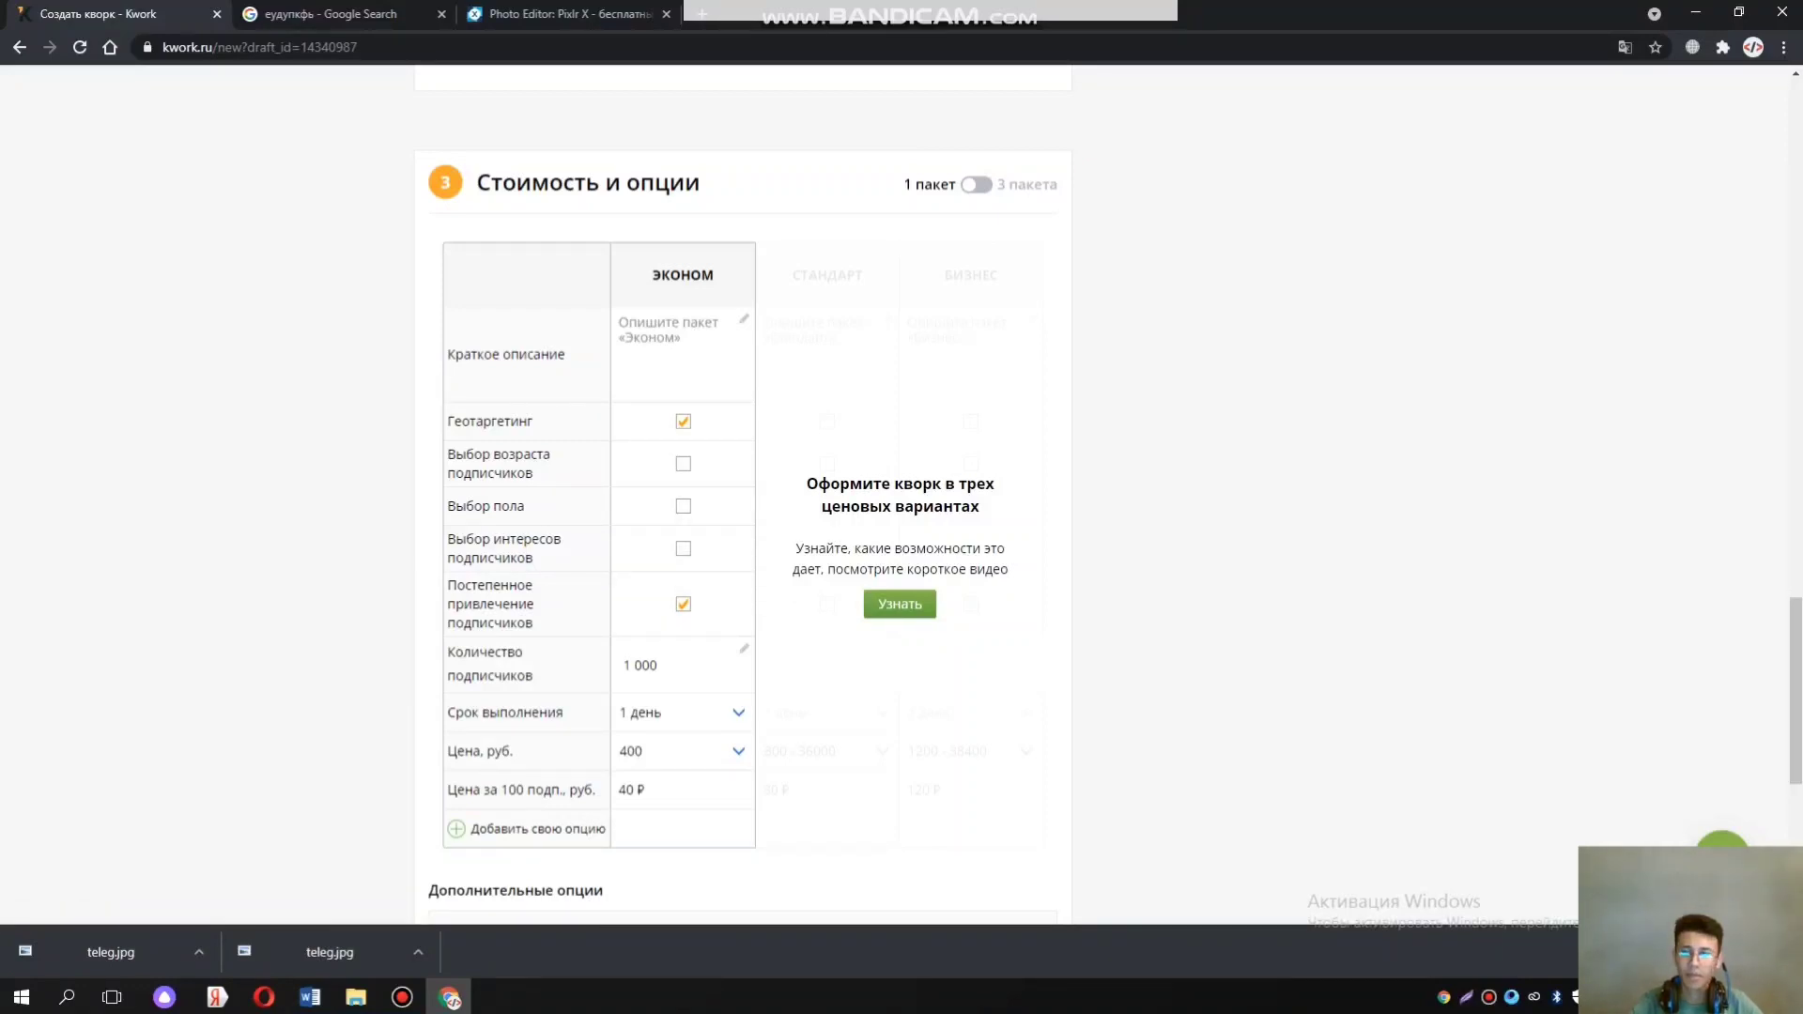
pyautogui.moveTo(1796, 671); pyautogui.dragTo(1795, 778)
pyautogui.click(639, 449)
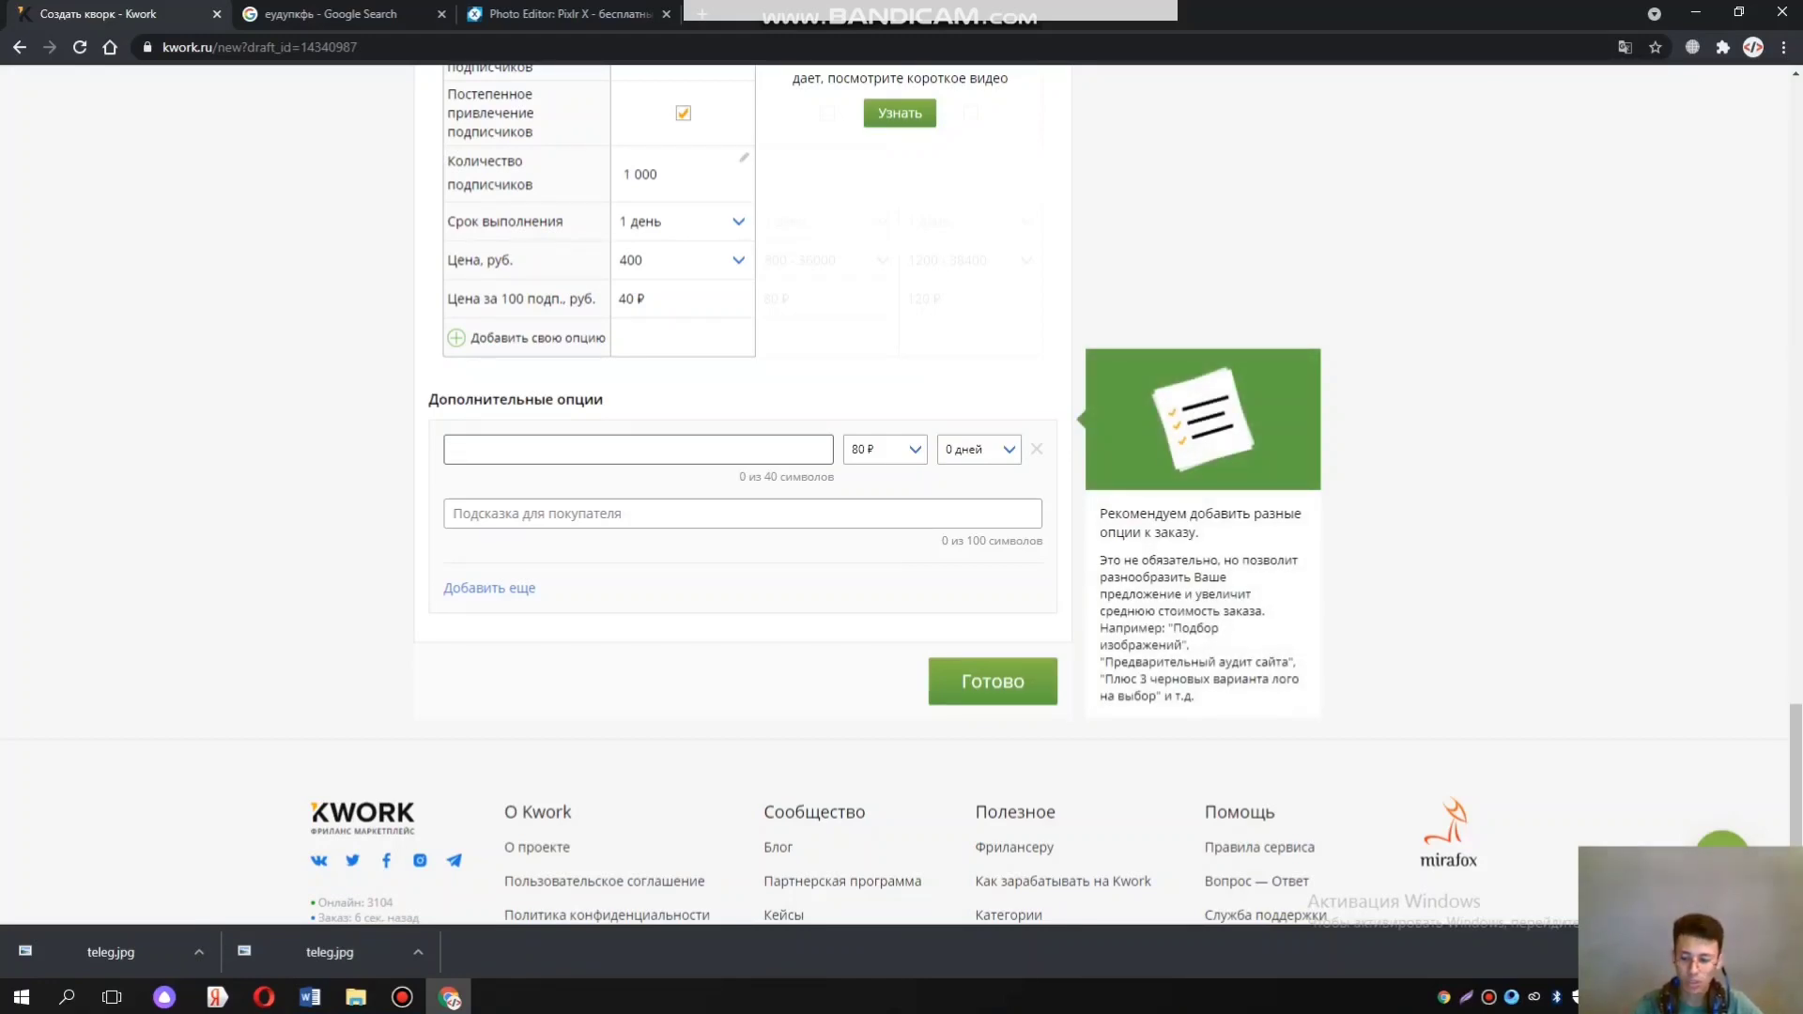
# Name the extra option '2000 подписчиков'
pyautogui.press('BackSpace')
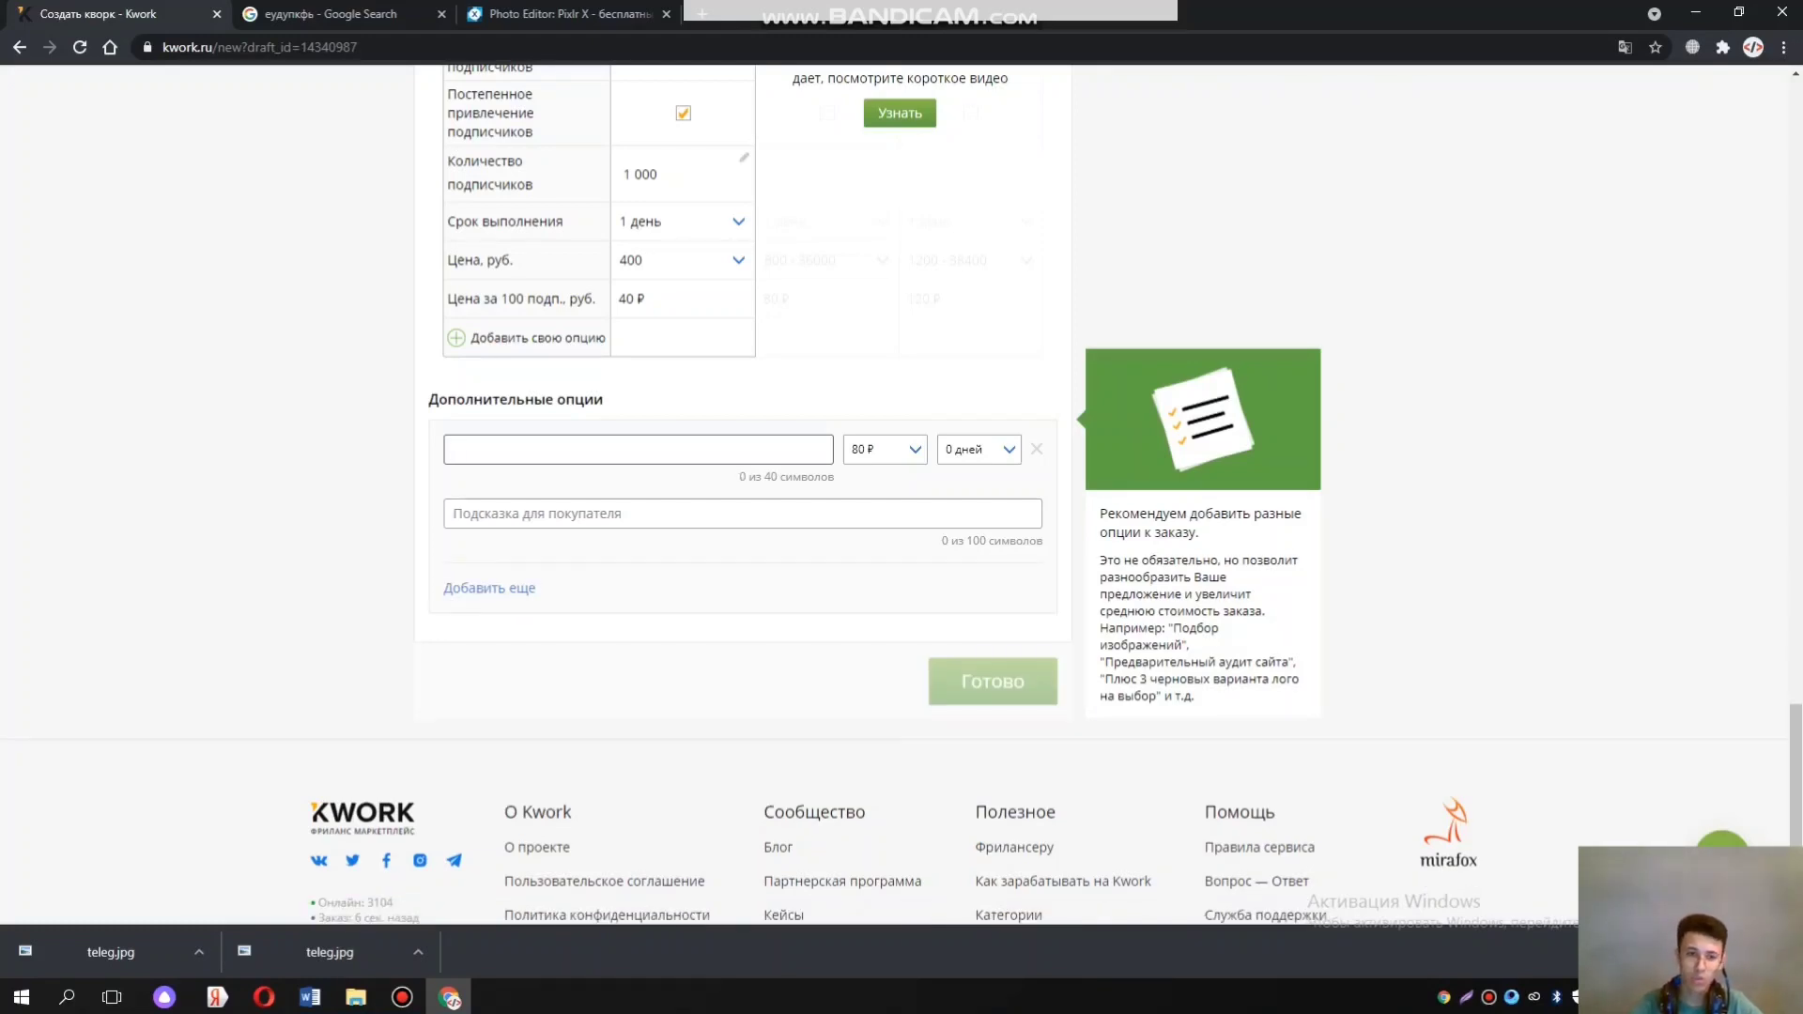
pyautogui.write('2000 ПО')
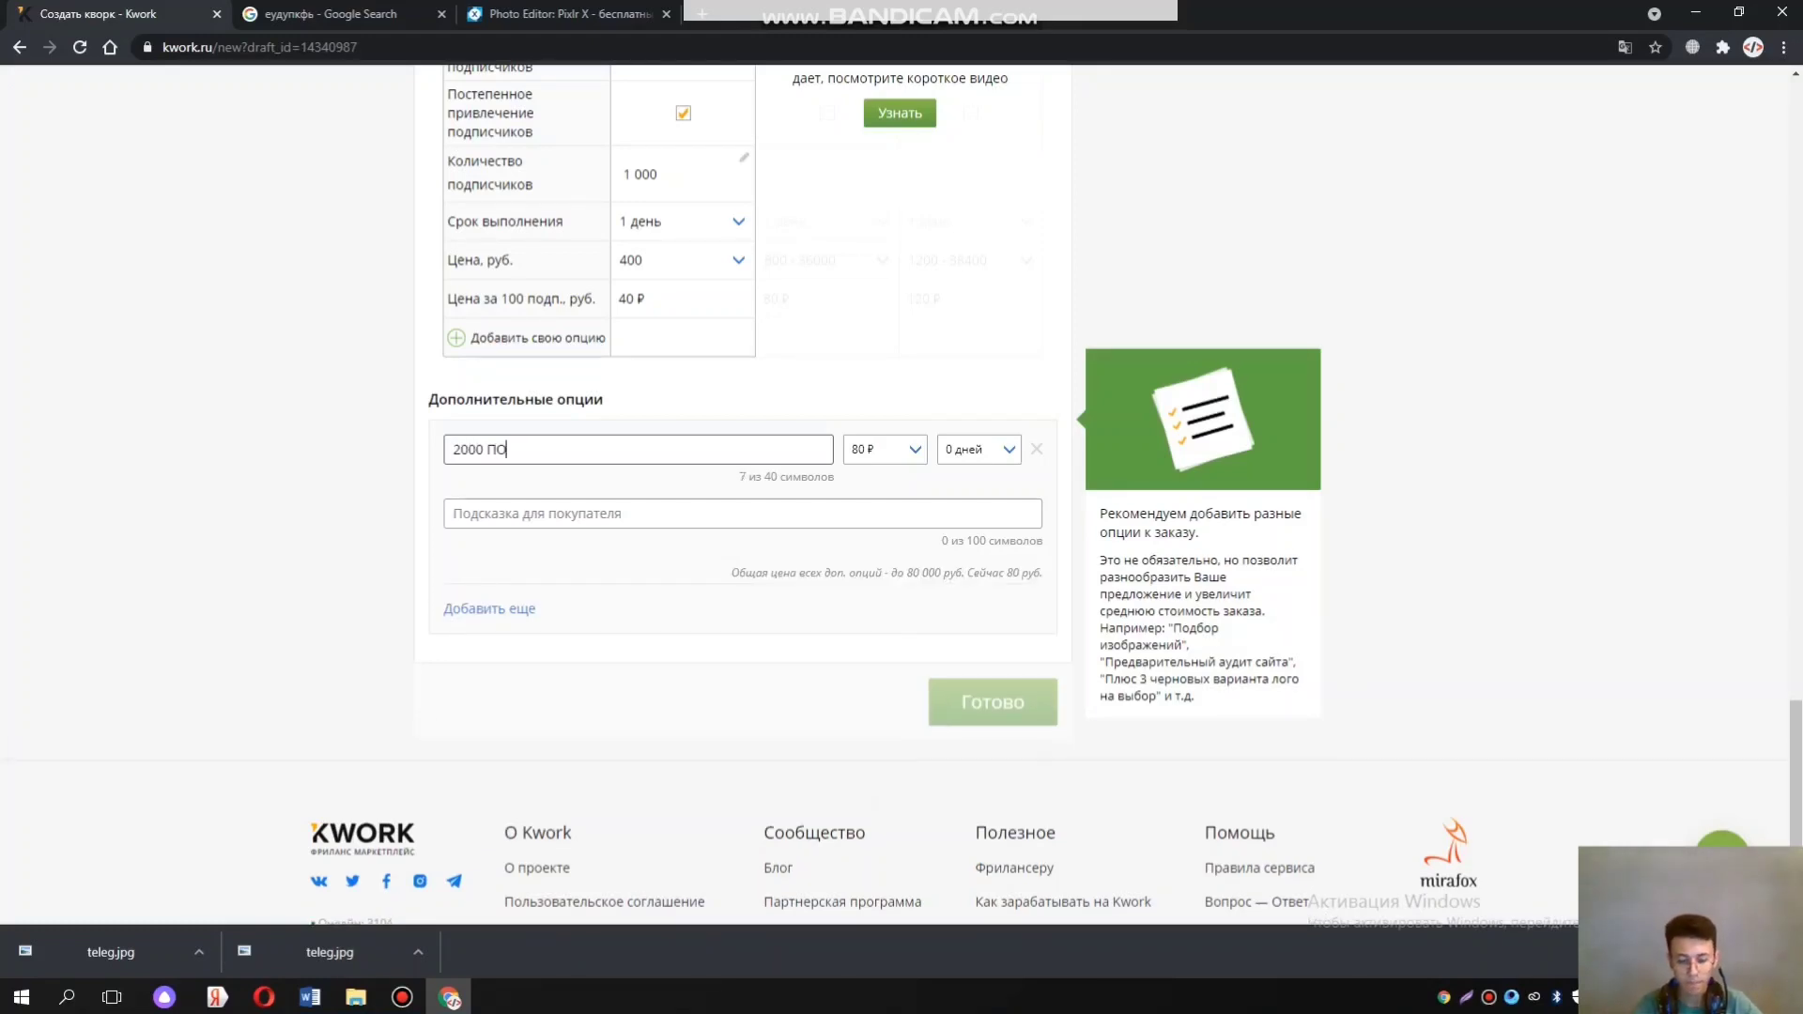
pyautogui.write('ДПИСЧИКОГВ')
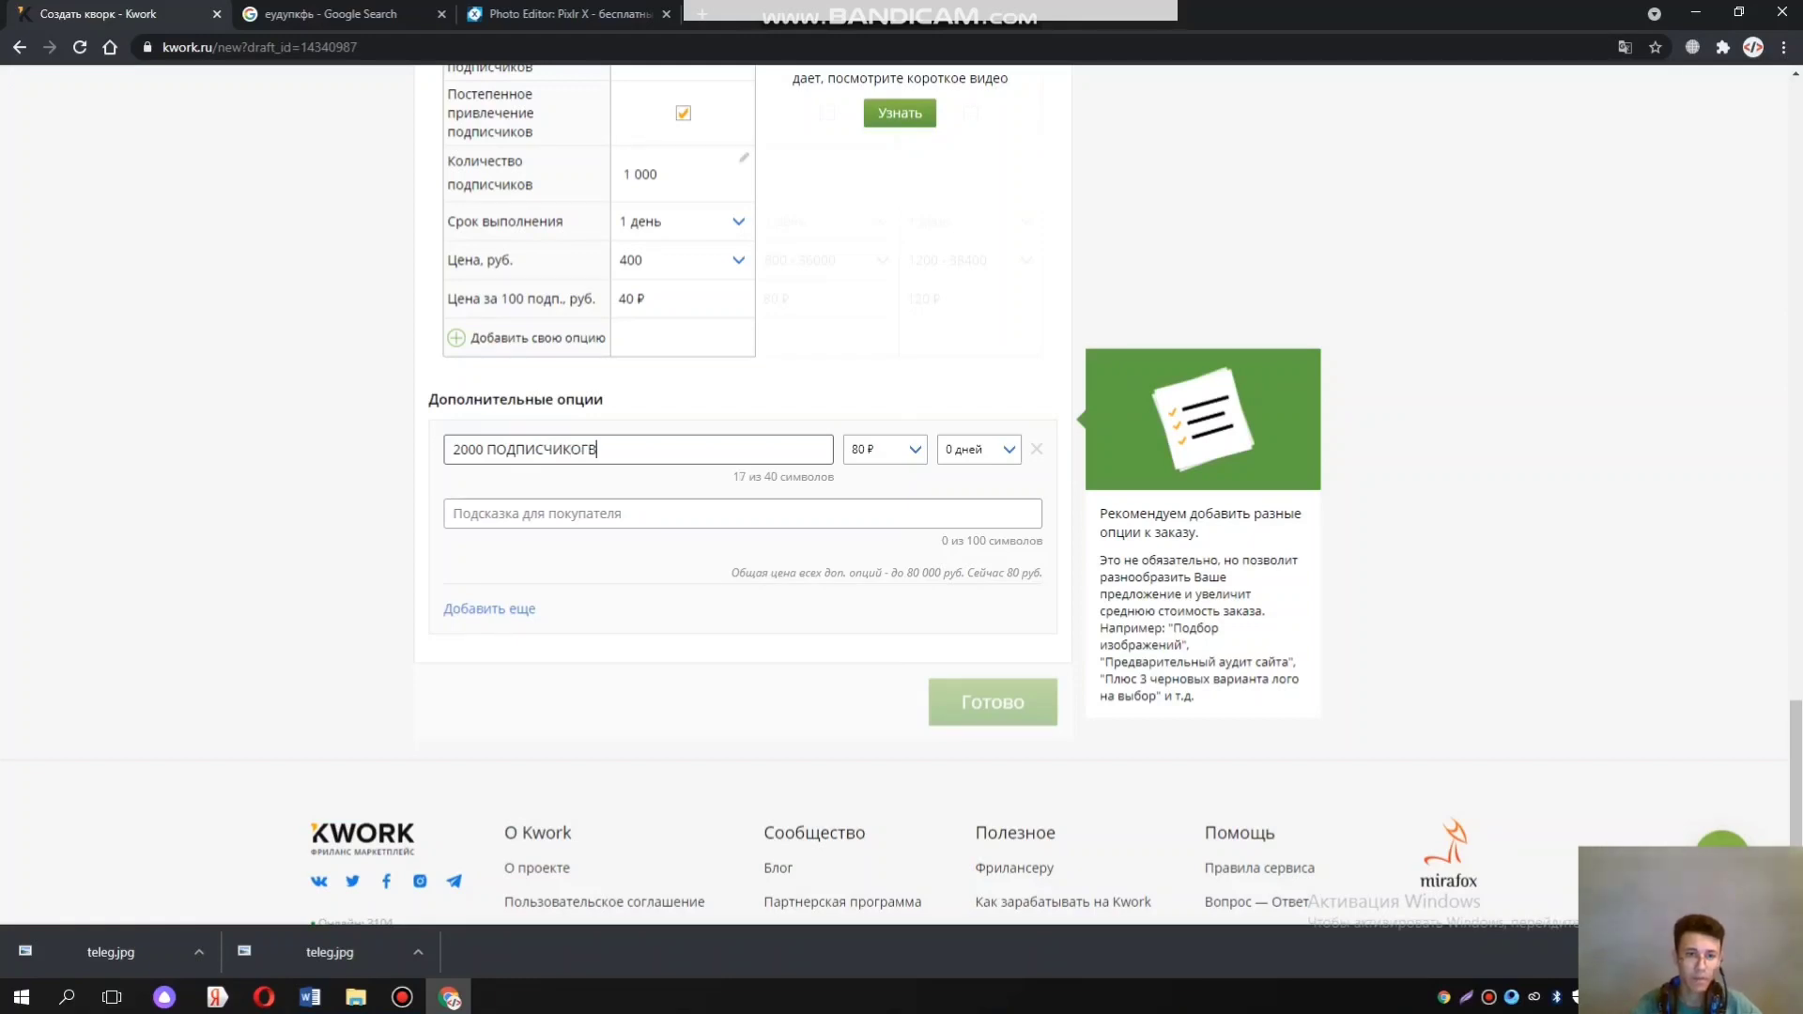
pyautogui.press('BackSpace')
pyautogui.press('BackSpace')
pyautogui.press('BackSpace')
pyautogui.press('BackSpace')
pyautogui.press('BackSpace')
pyautogui.press('BackSpace')
pyautogui.press('BackSpace')
pyautogui.press('BackSpace')
pyautogui.press('BackSpace')
pyautogui.press('BackSpace')
pyautogui.press('BackSpace')
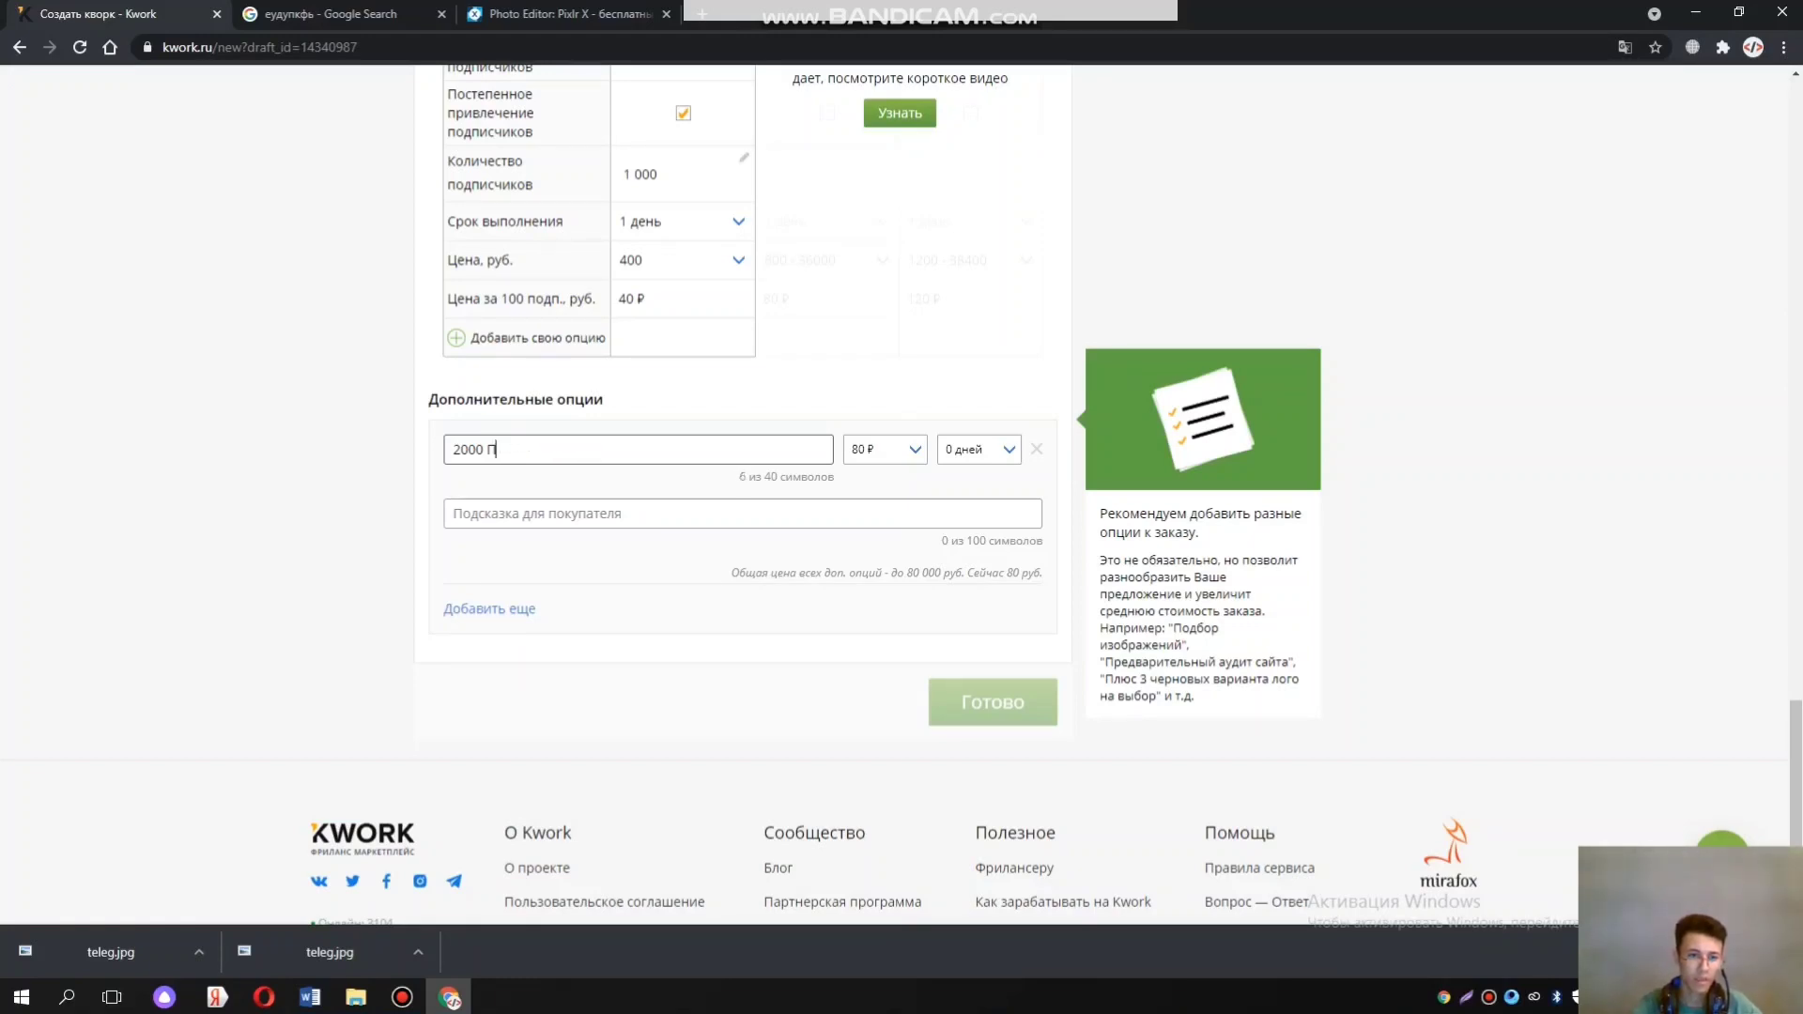
pyautogui.write('подпис')
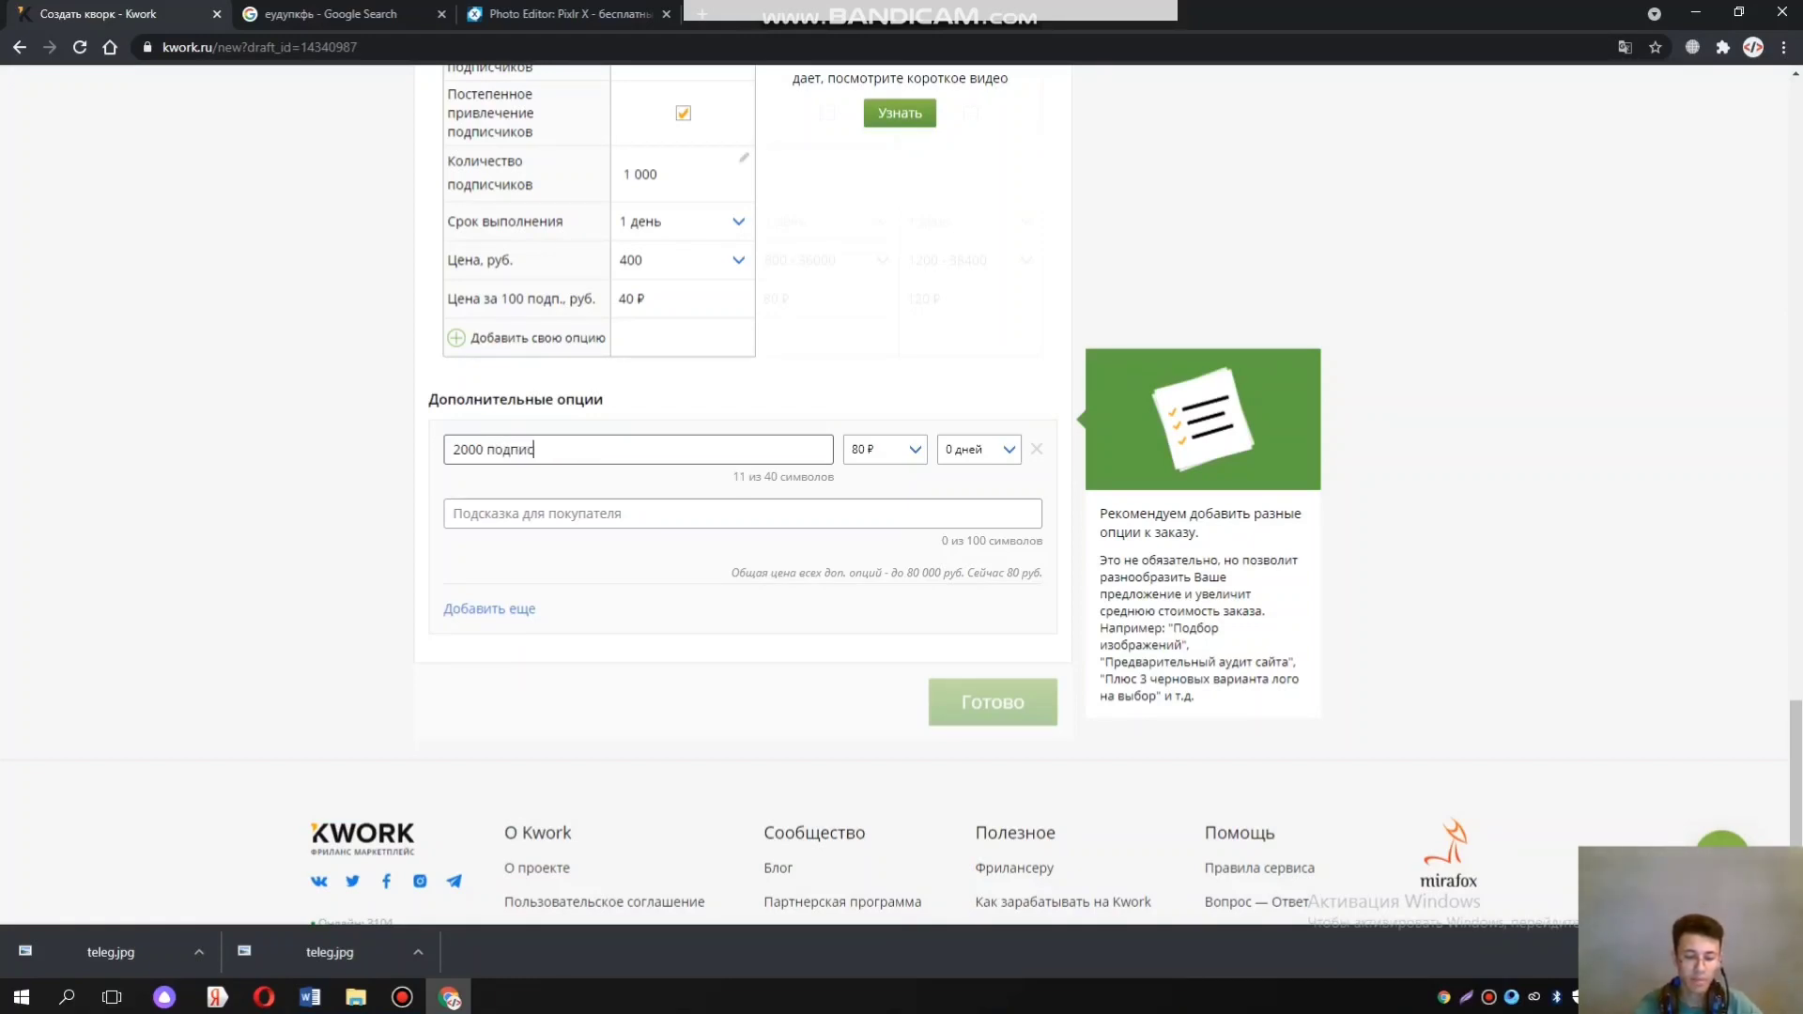
pyautogui.write('чиовв')
# Set the extra option's price to 800 ₽ and its delivery time to 1 день
pyautogui.click(886, 449)
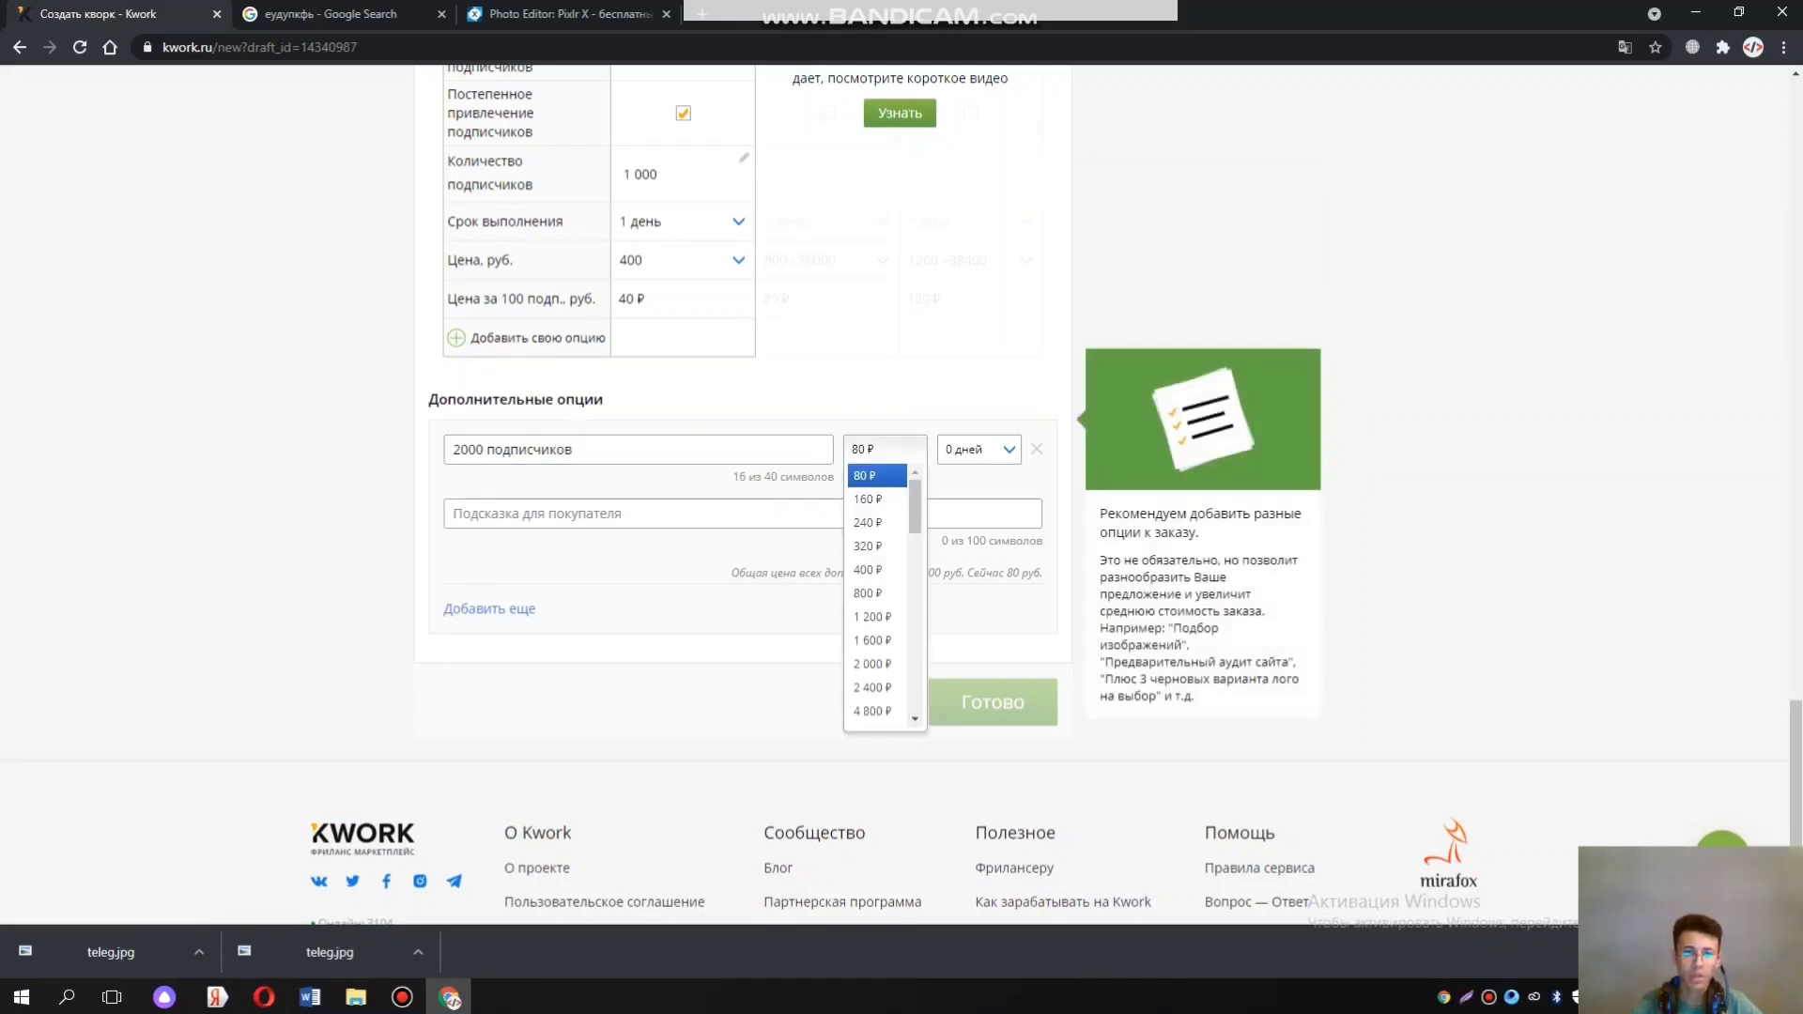
pyautogui.press('Down')
pyautogui.press('Down')
pyautogui.press('Down')
pyautogui.press('Down')
pyautogui.press('Return')
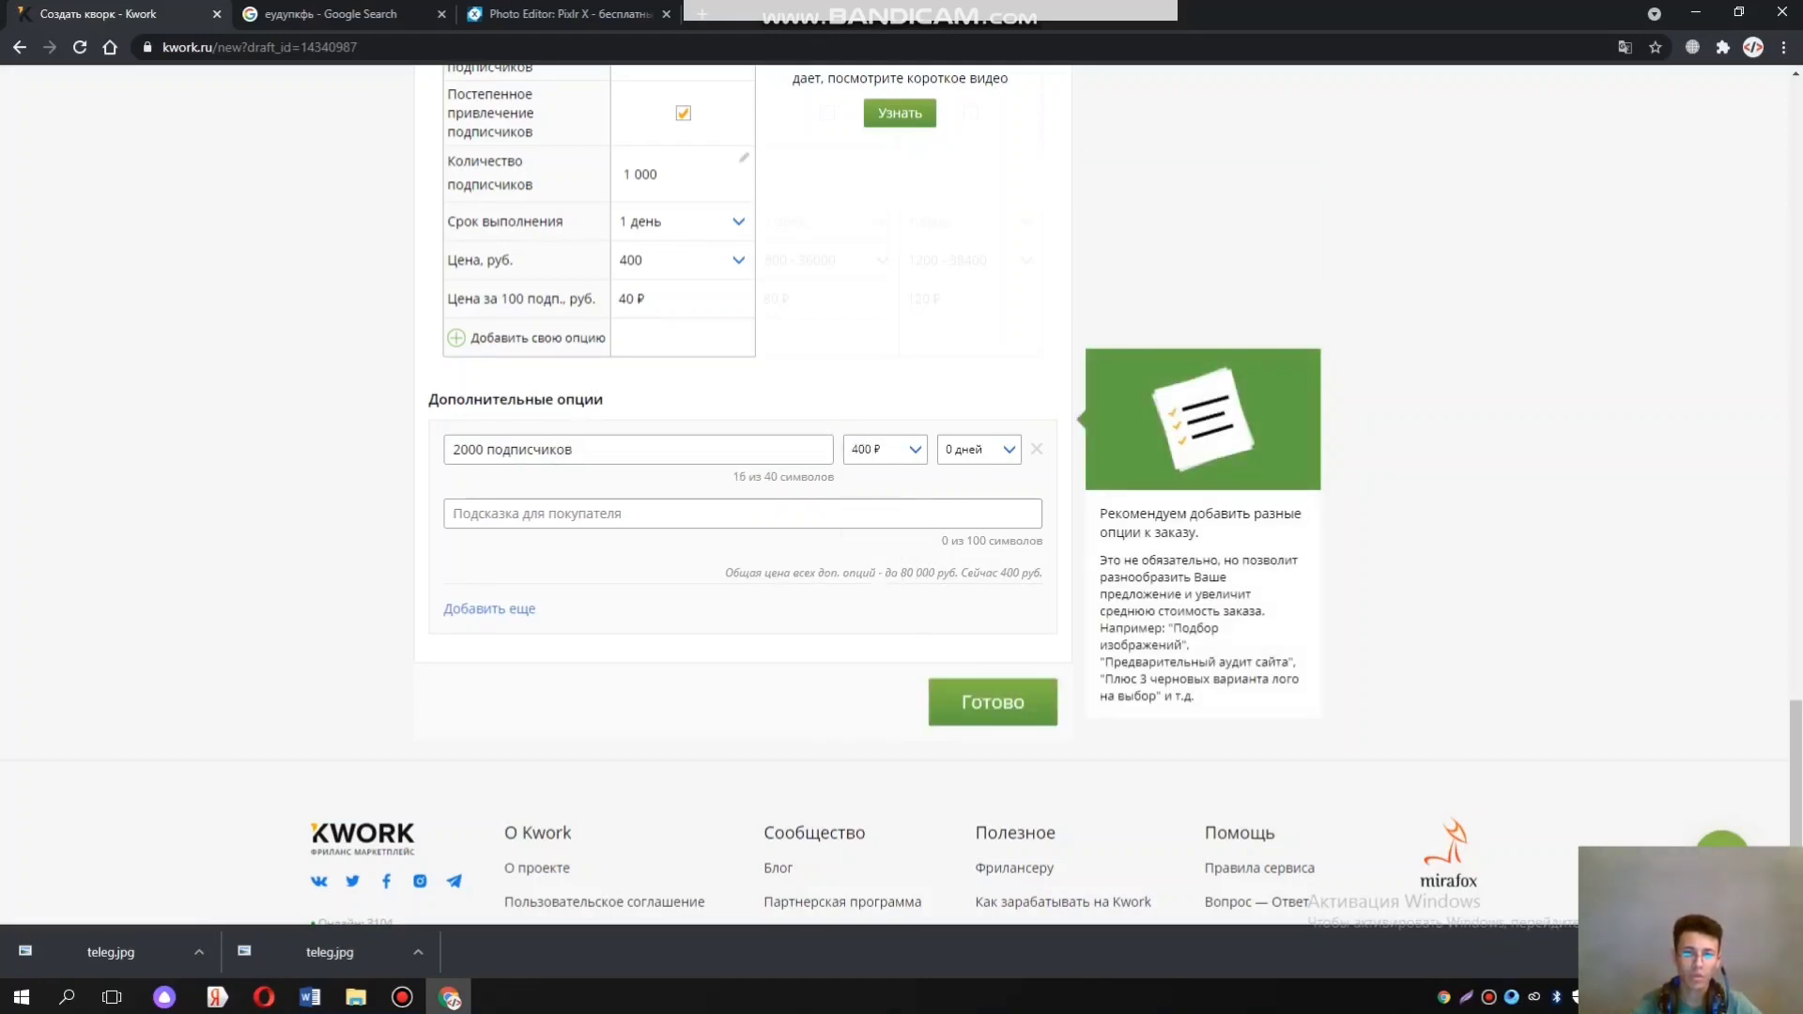
pyautogui.press('Tab')
pyautogui.hotkey('alt', 'Down')
pyautogui.press('Down')
pyautogui.press('Return')
pyautogui.hotkey('shift', 'Tab')
pyautogui.hotkey('alt', 'Down')
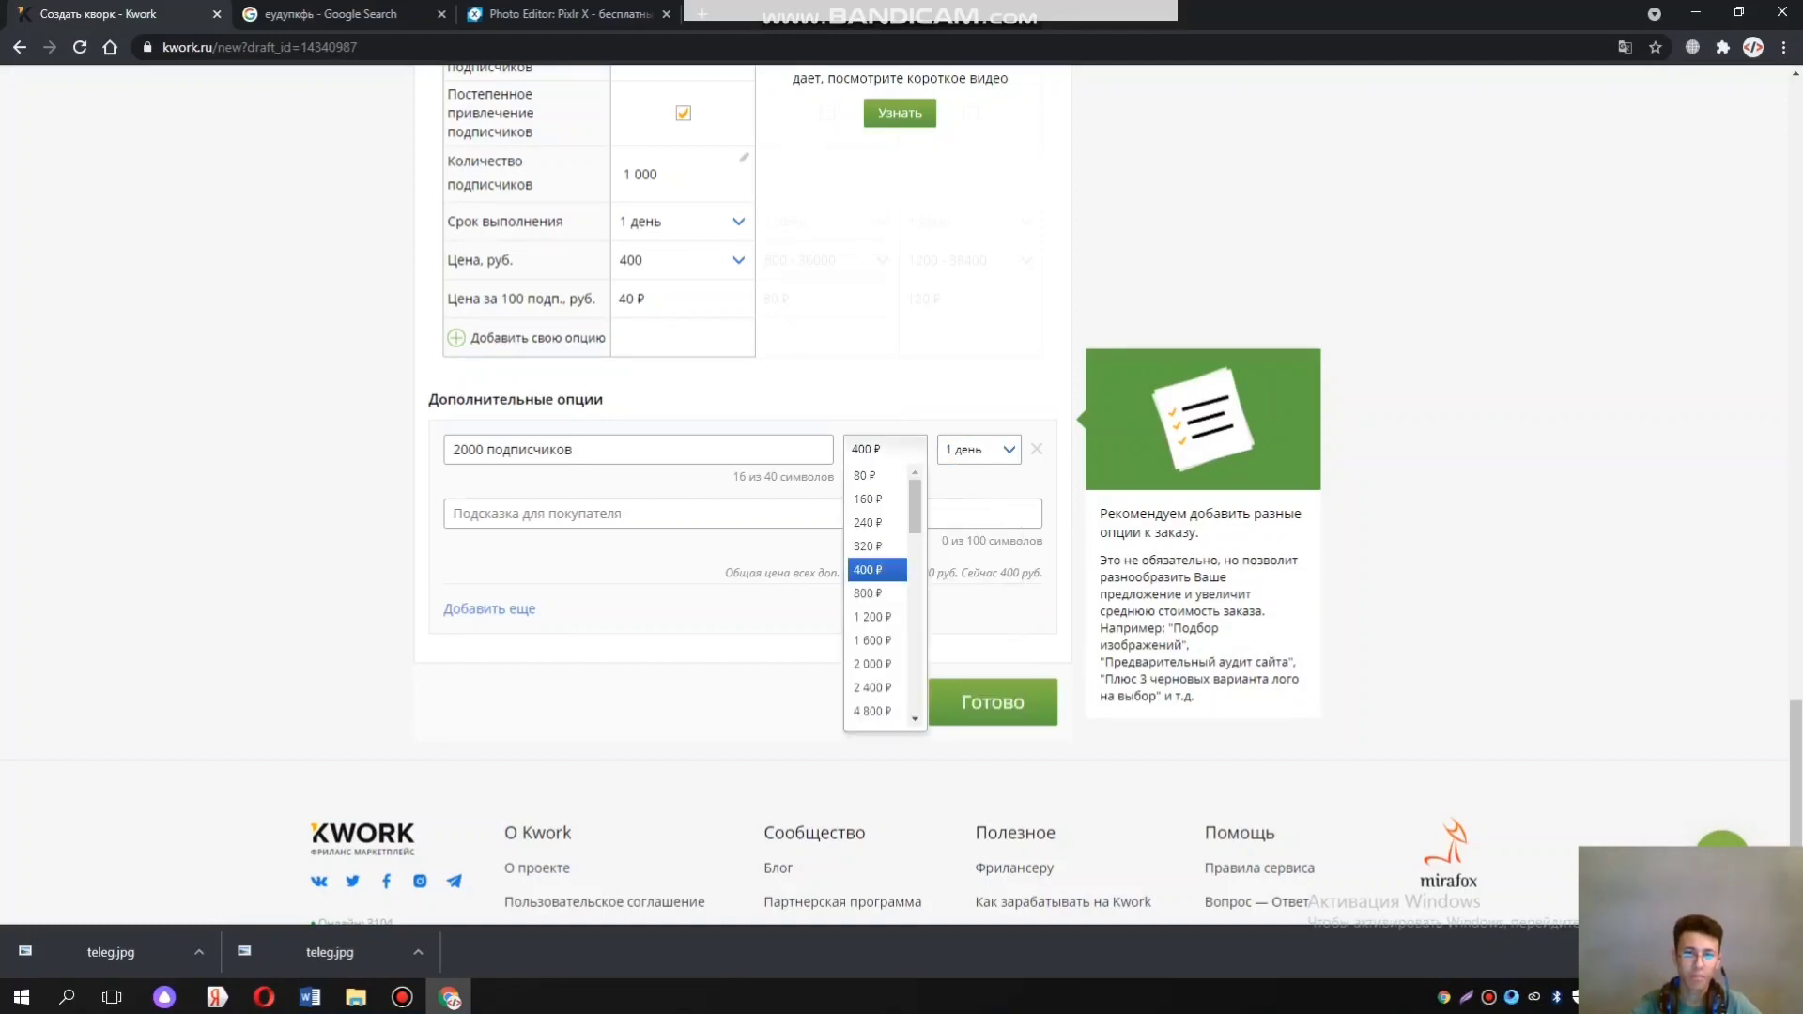
pyautogui.press('Down')
pyautogui.press('Return')
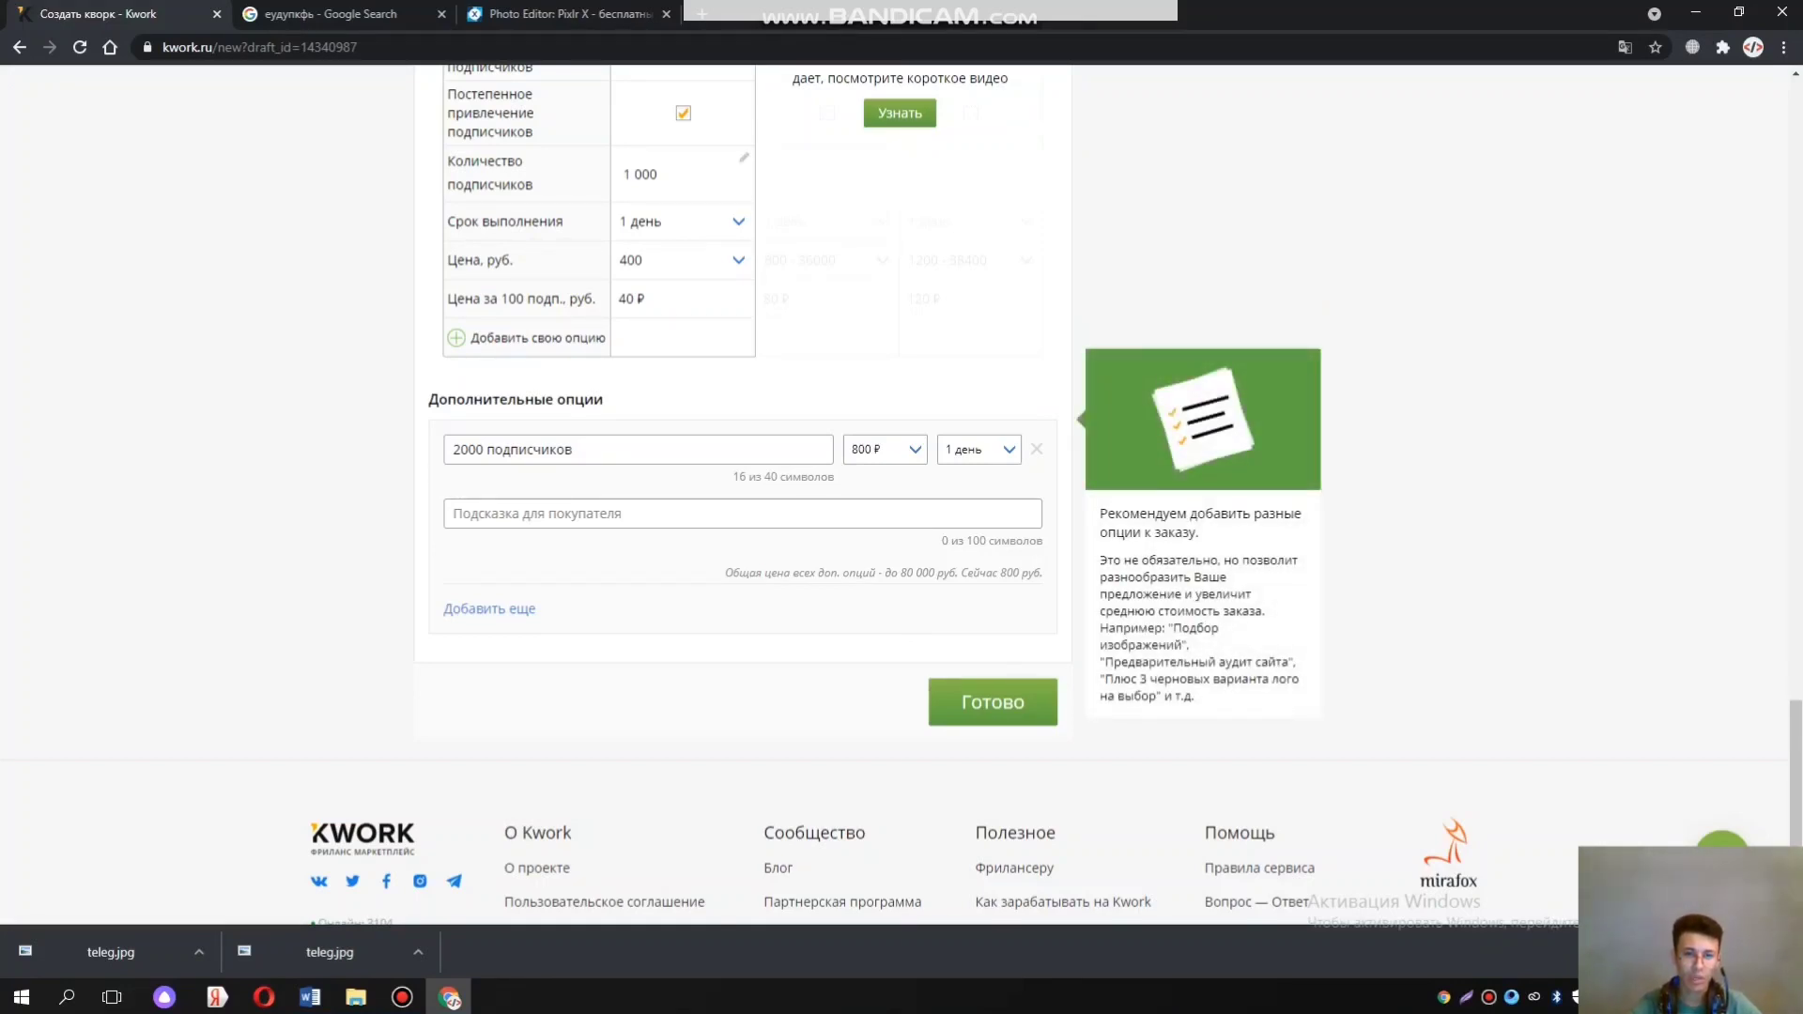
# Add the buyer hint 'Подписчики', save the pricing section, and submit the kwork
pyautogui.click(454, 513)
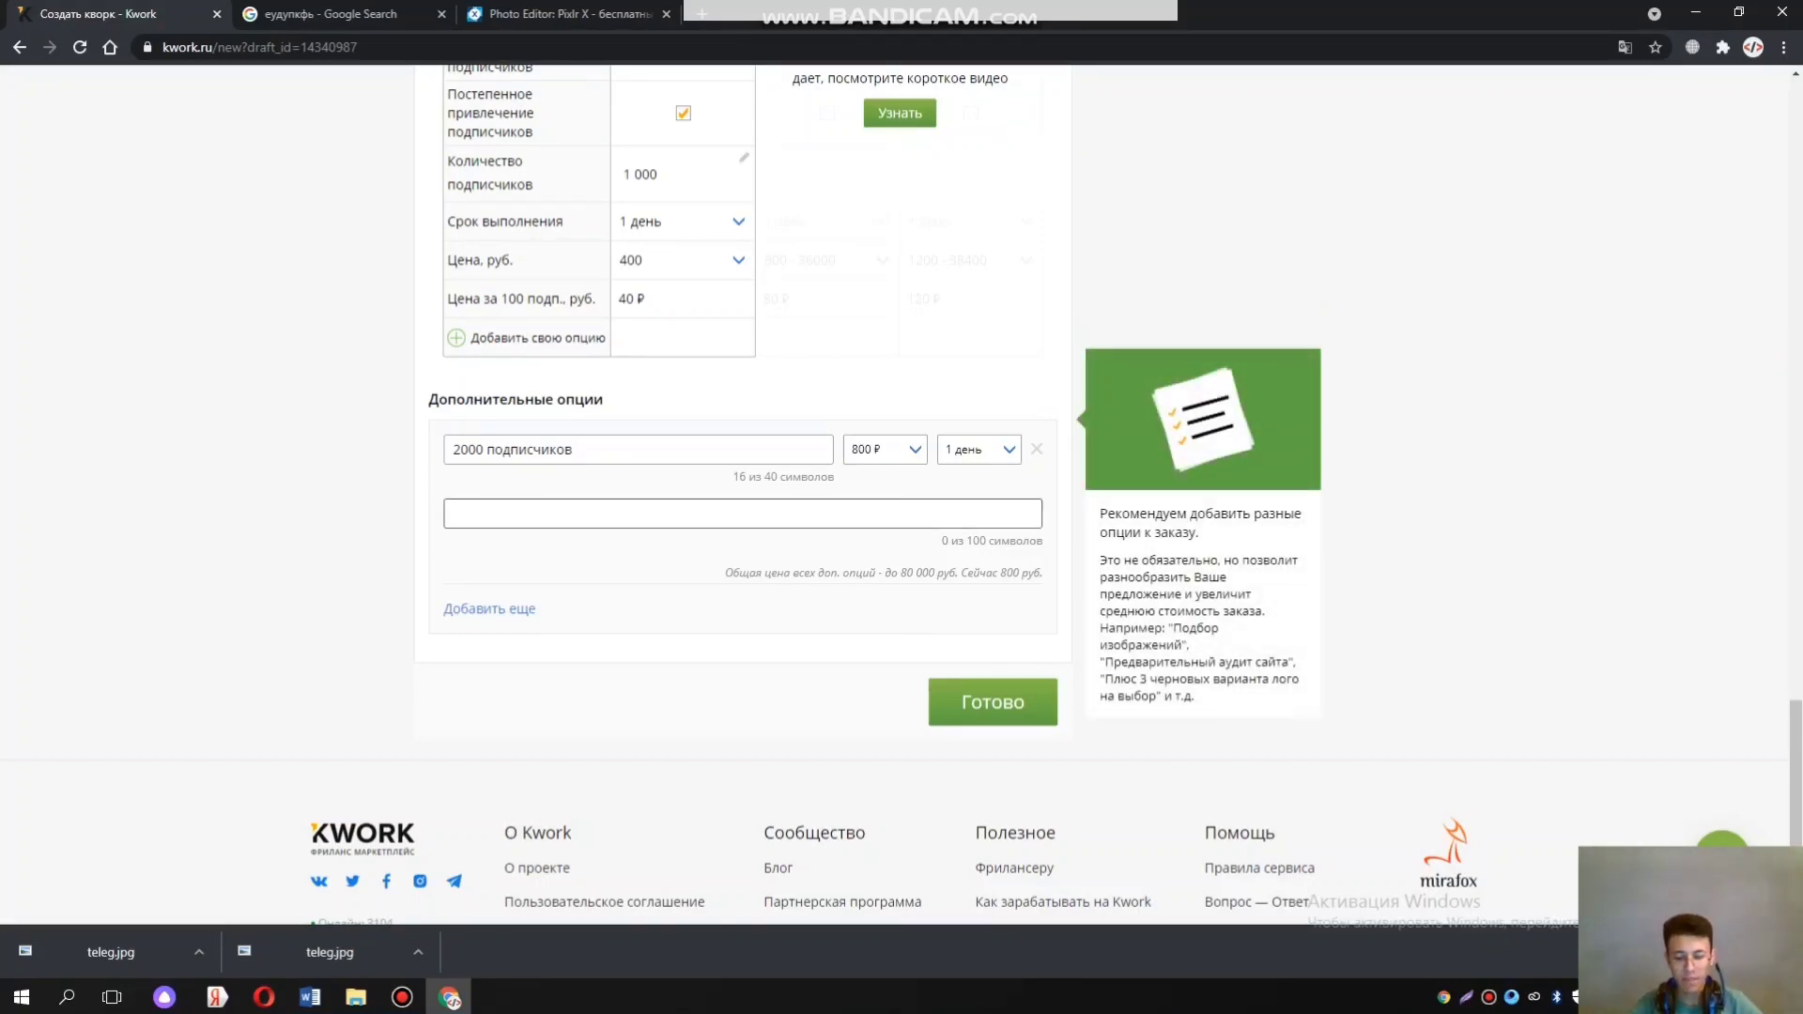
pyautogui.write('Подписчи')
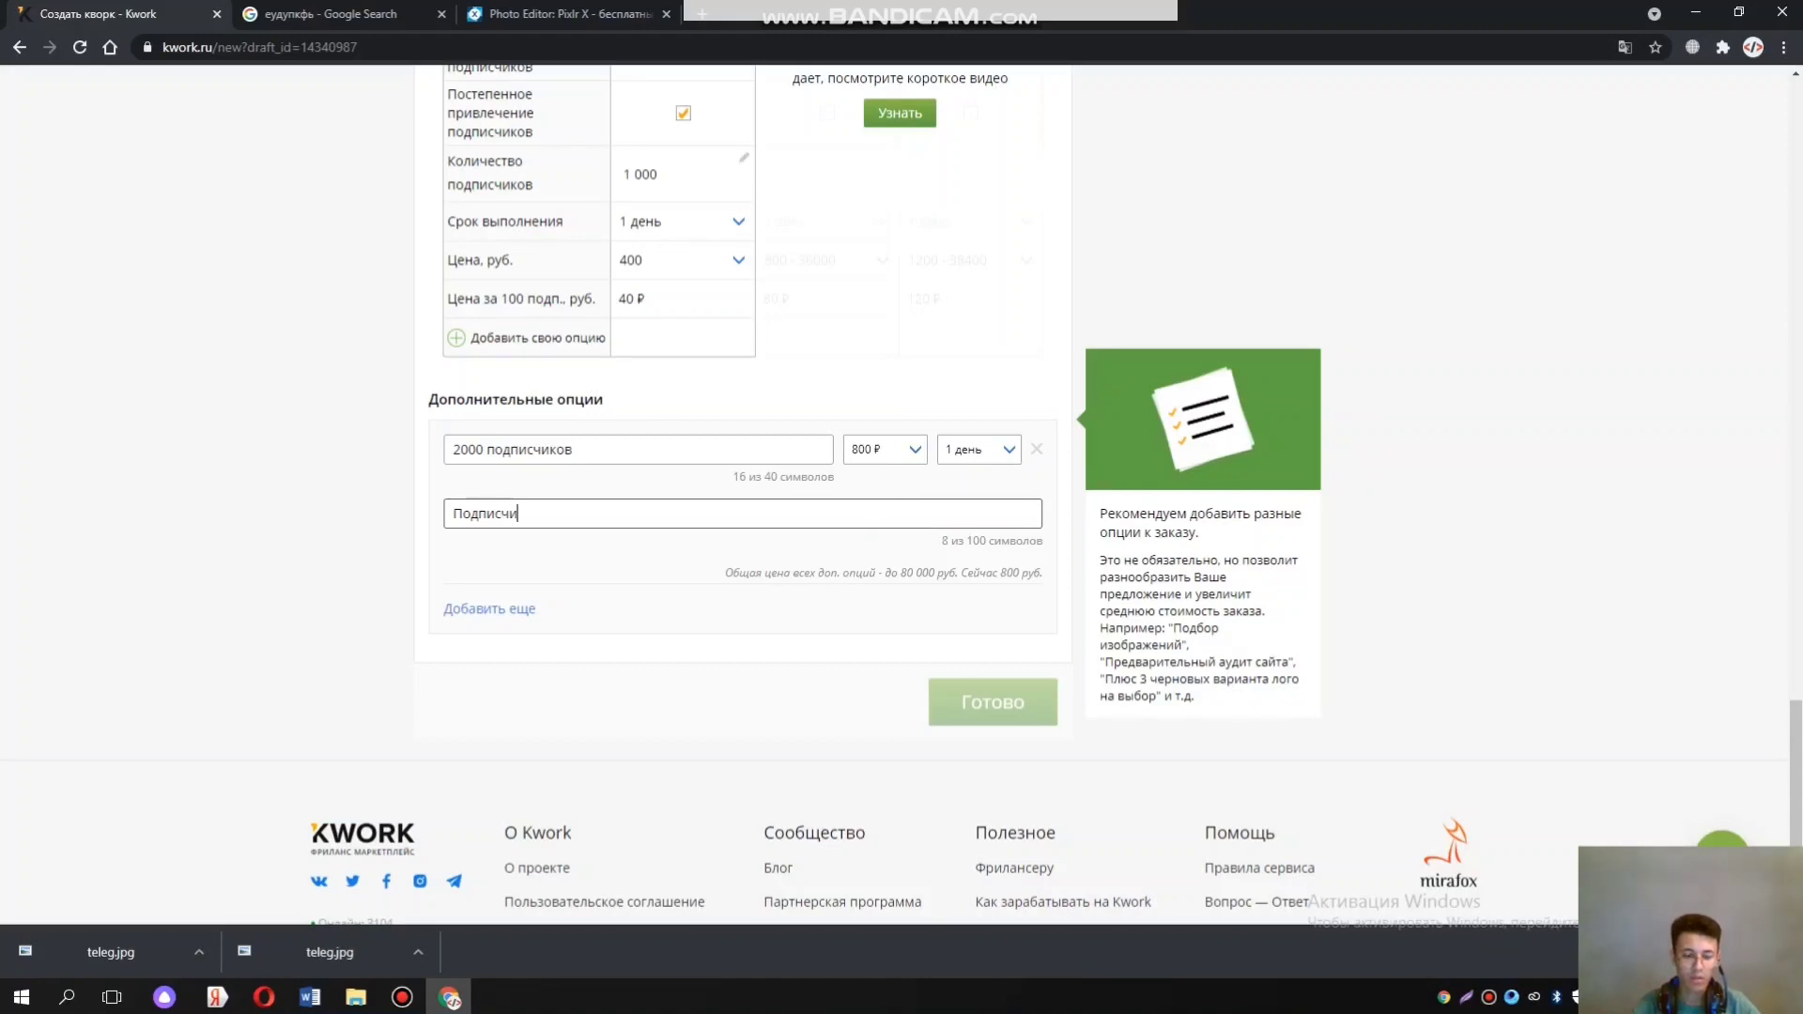
pyautogui.write('ки')
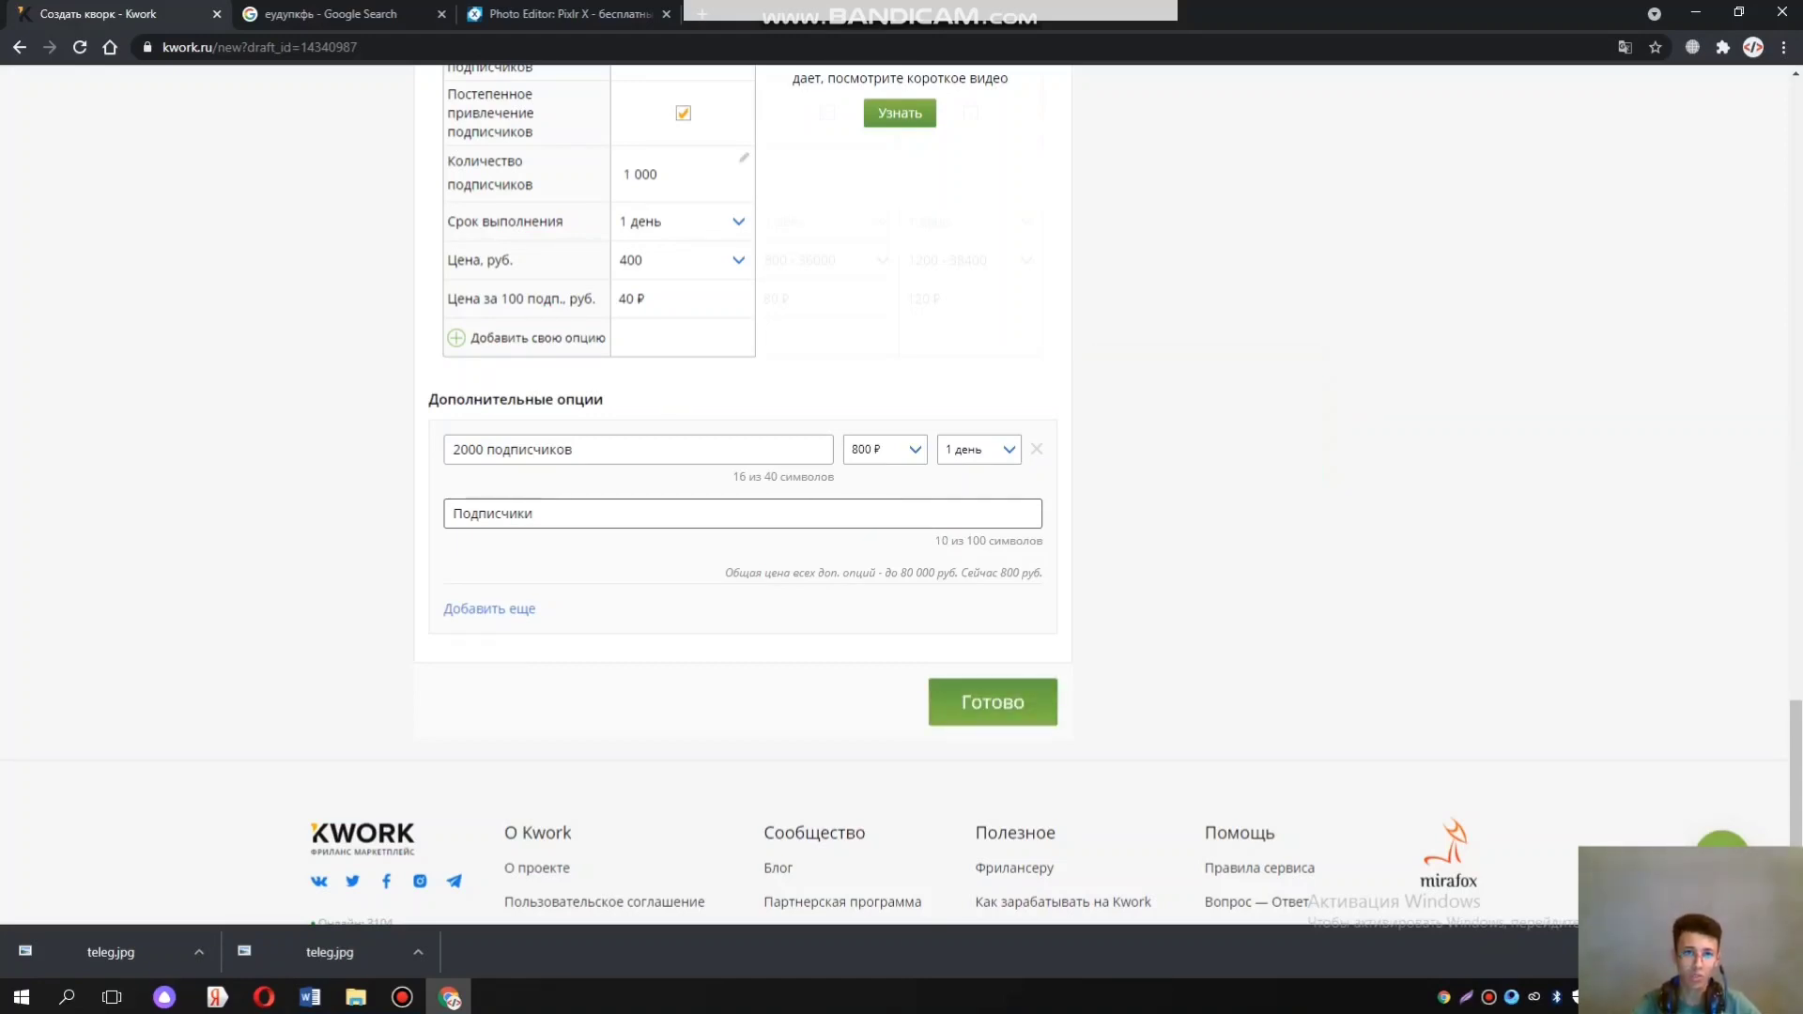
pyautogui.click(993, 702)
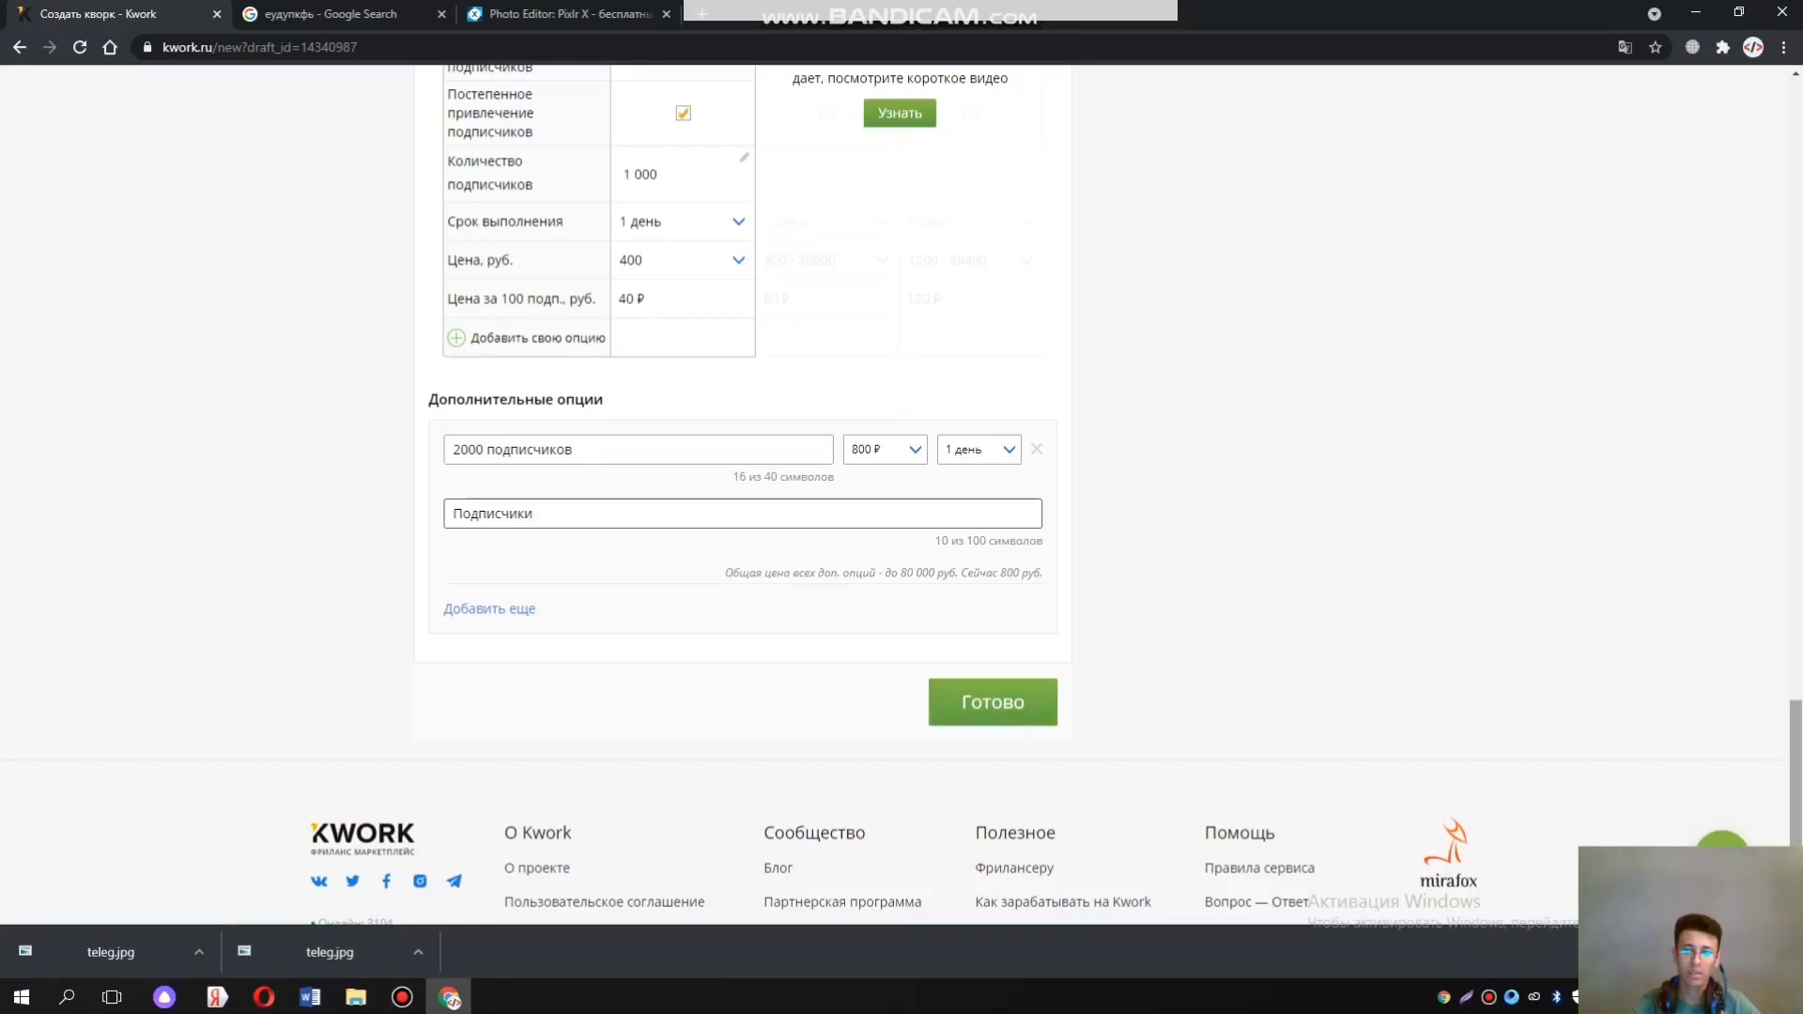
pyautogui.scroll(-18, 894, 494)
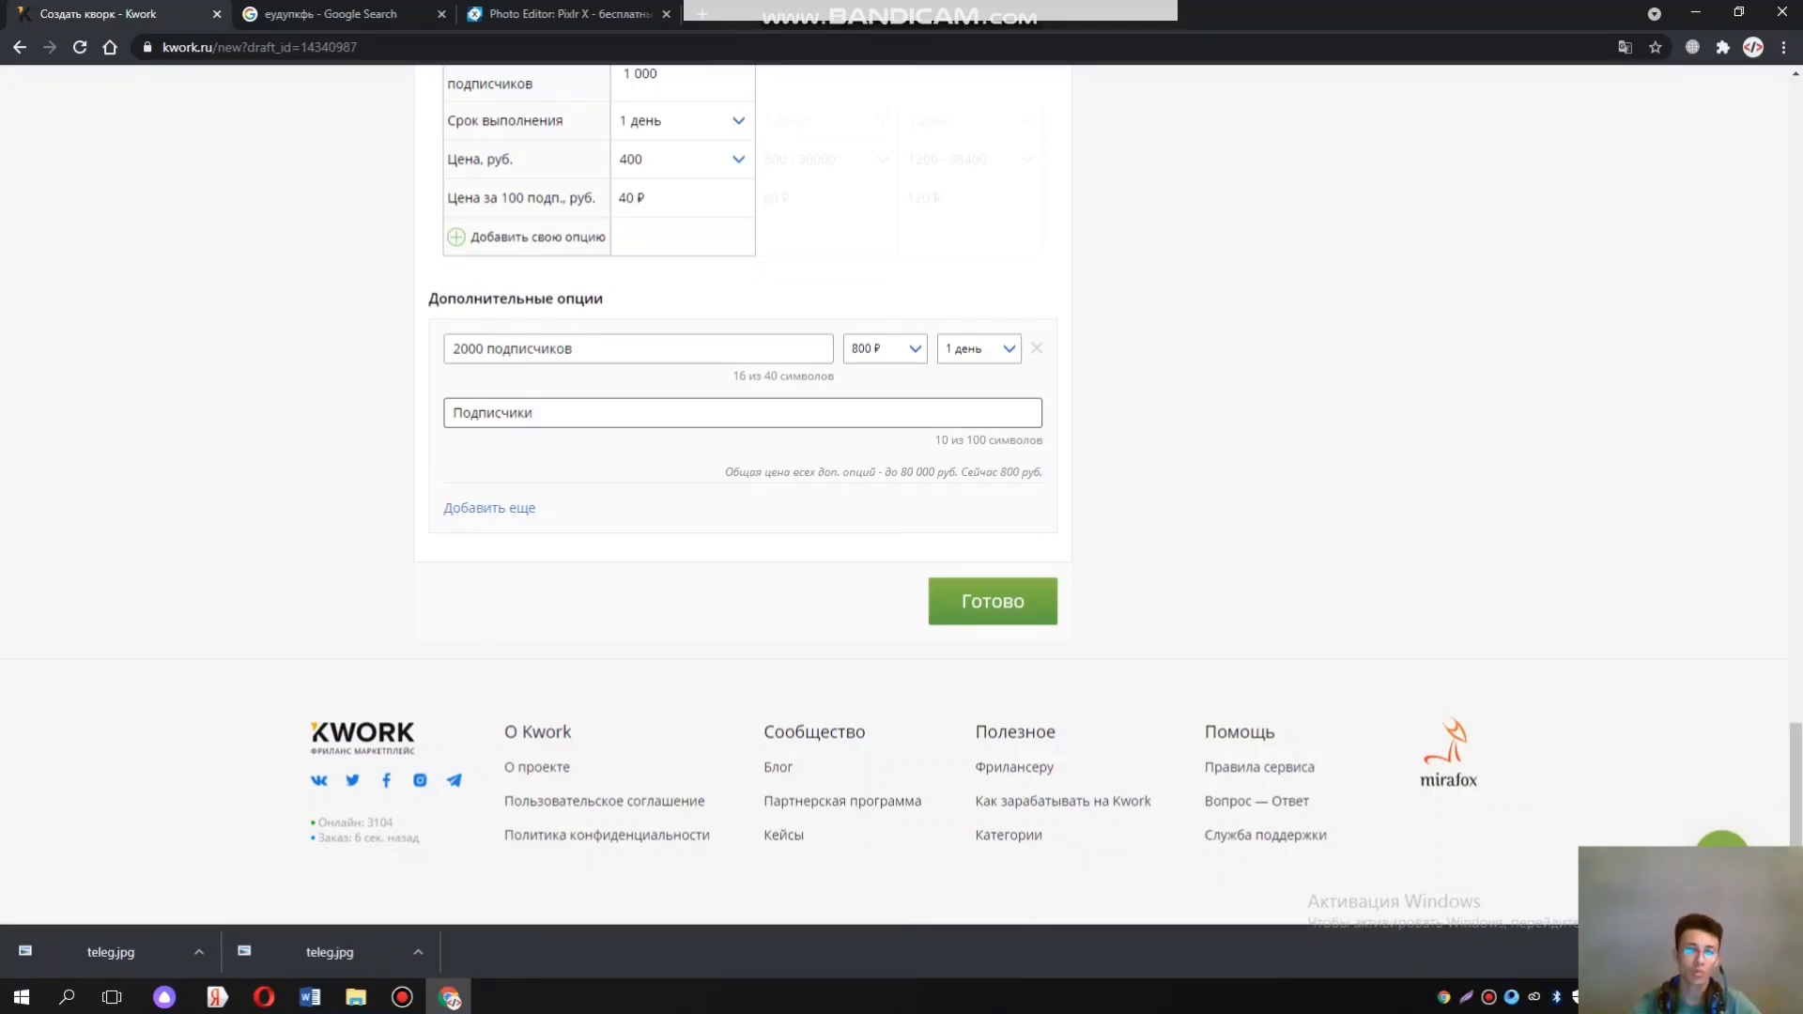
pyautogui.click(992, 600)
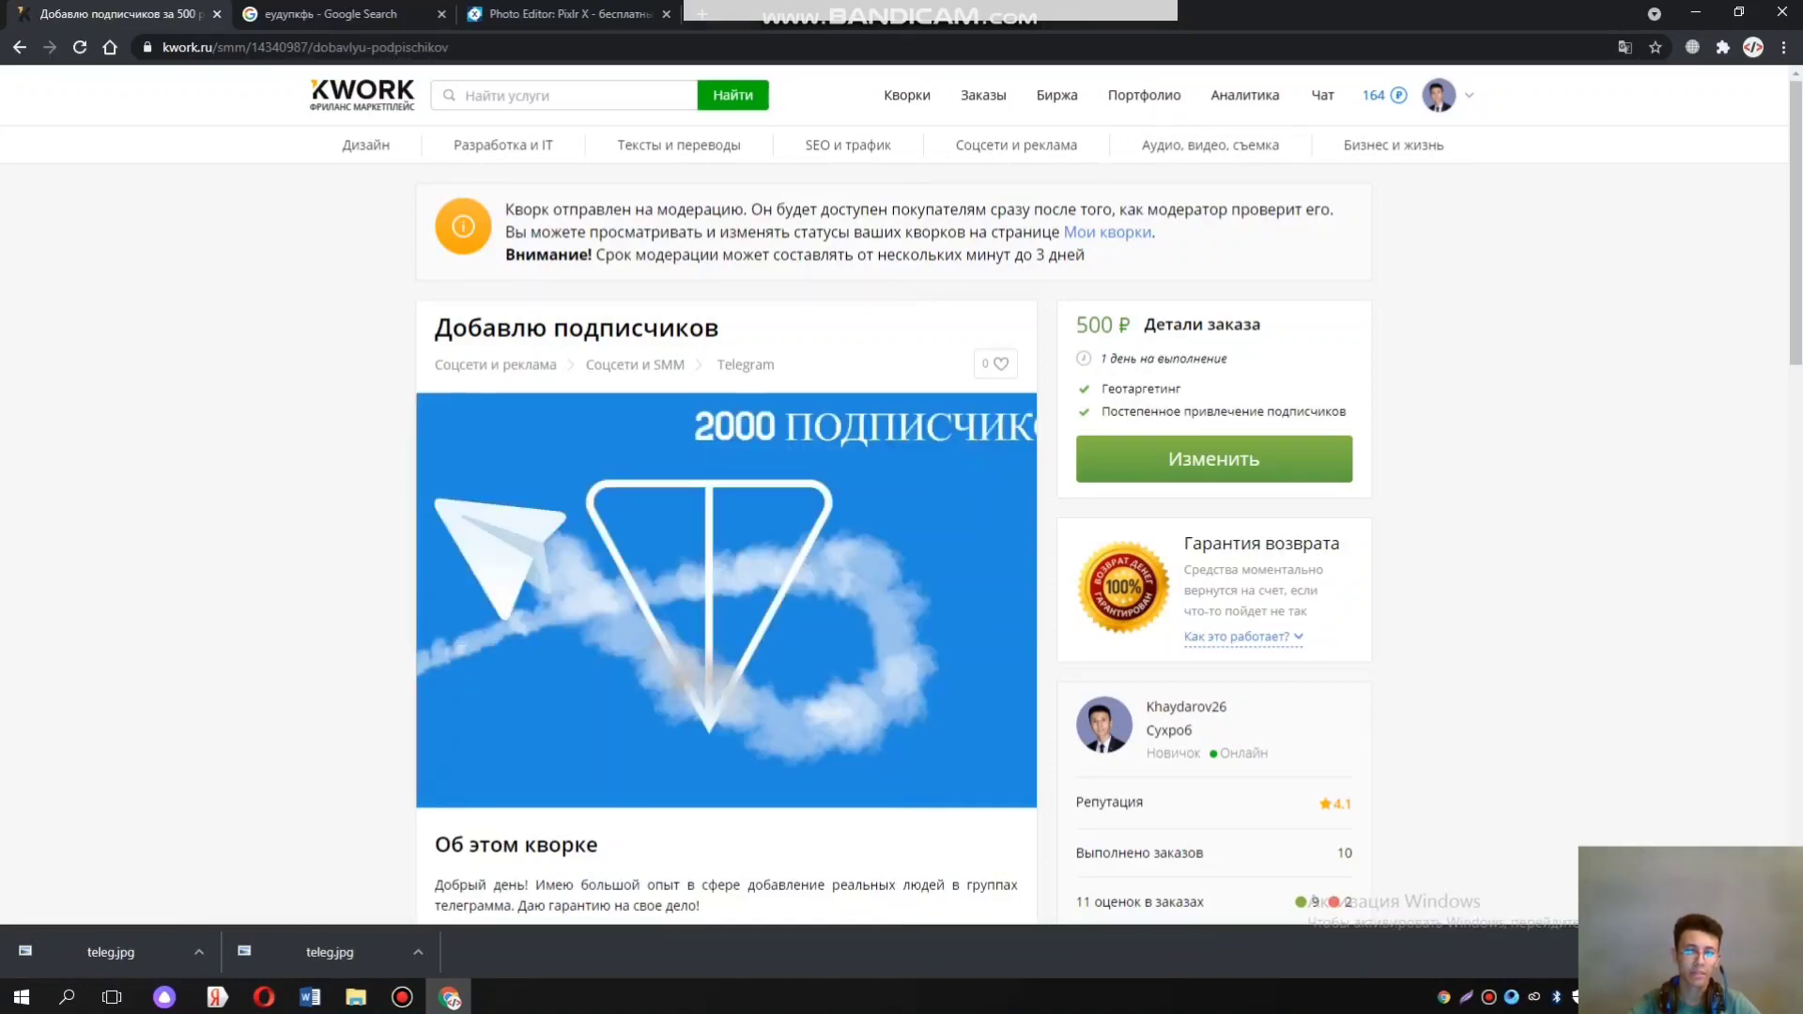
# Look over the published 'Добавлю подписчиков' page, then go to the Мои кворки list
pyautogui.scroll(-7, 901, 488)
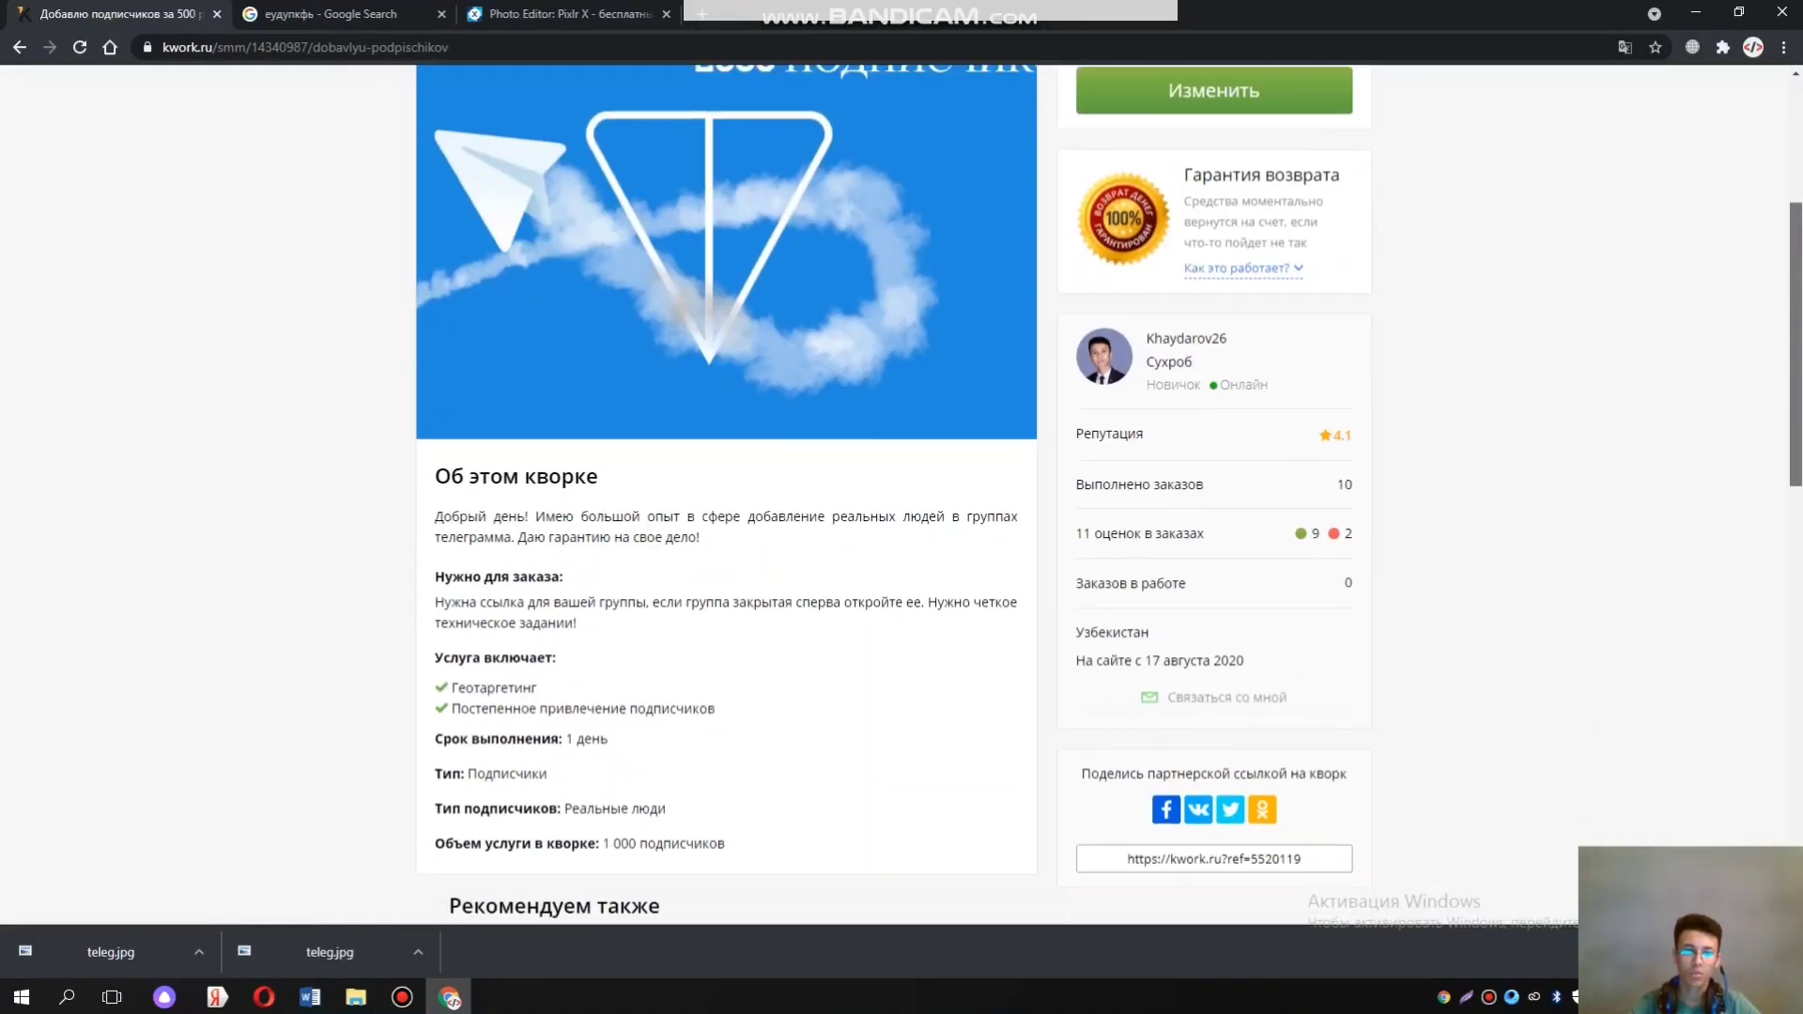
pyautogui.scroll(-9, 607, 363)
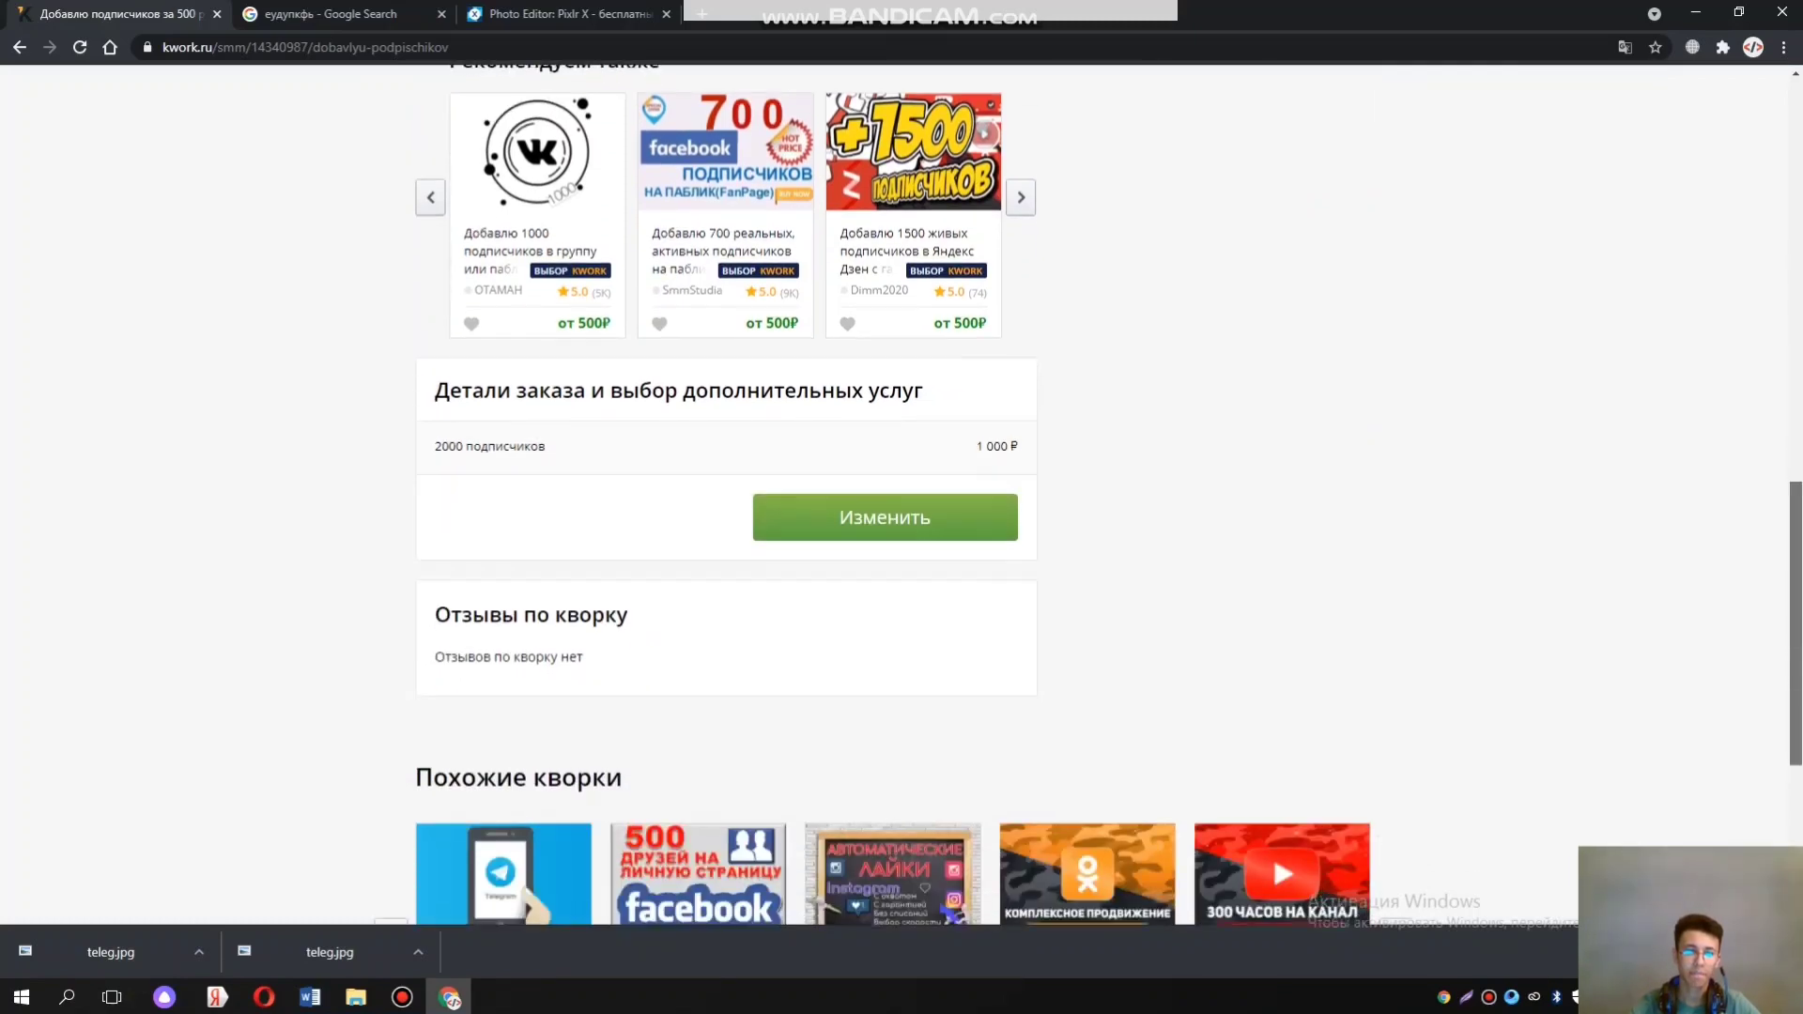
pyautogui.scroll(-1, 901, 498)
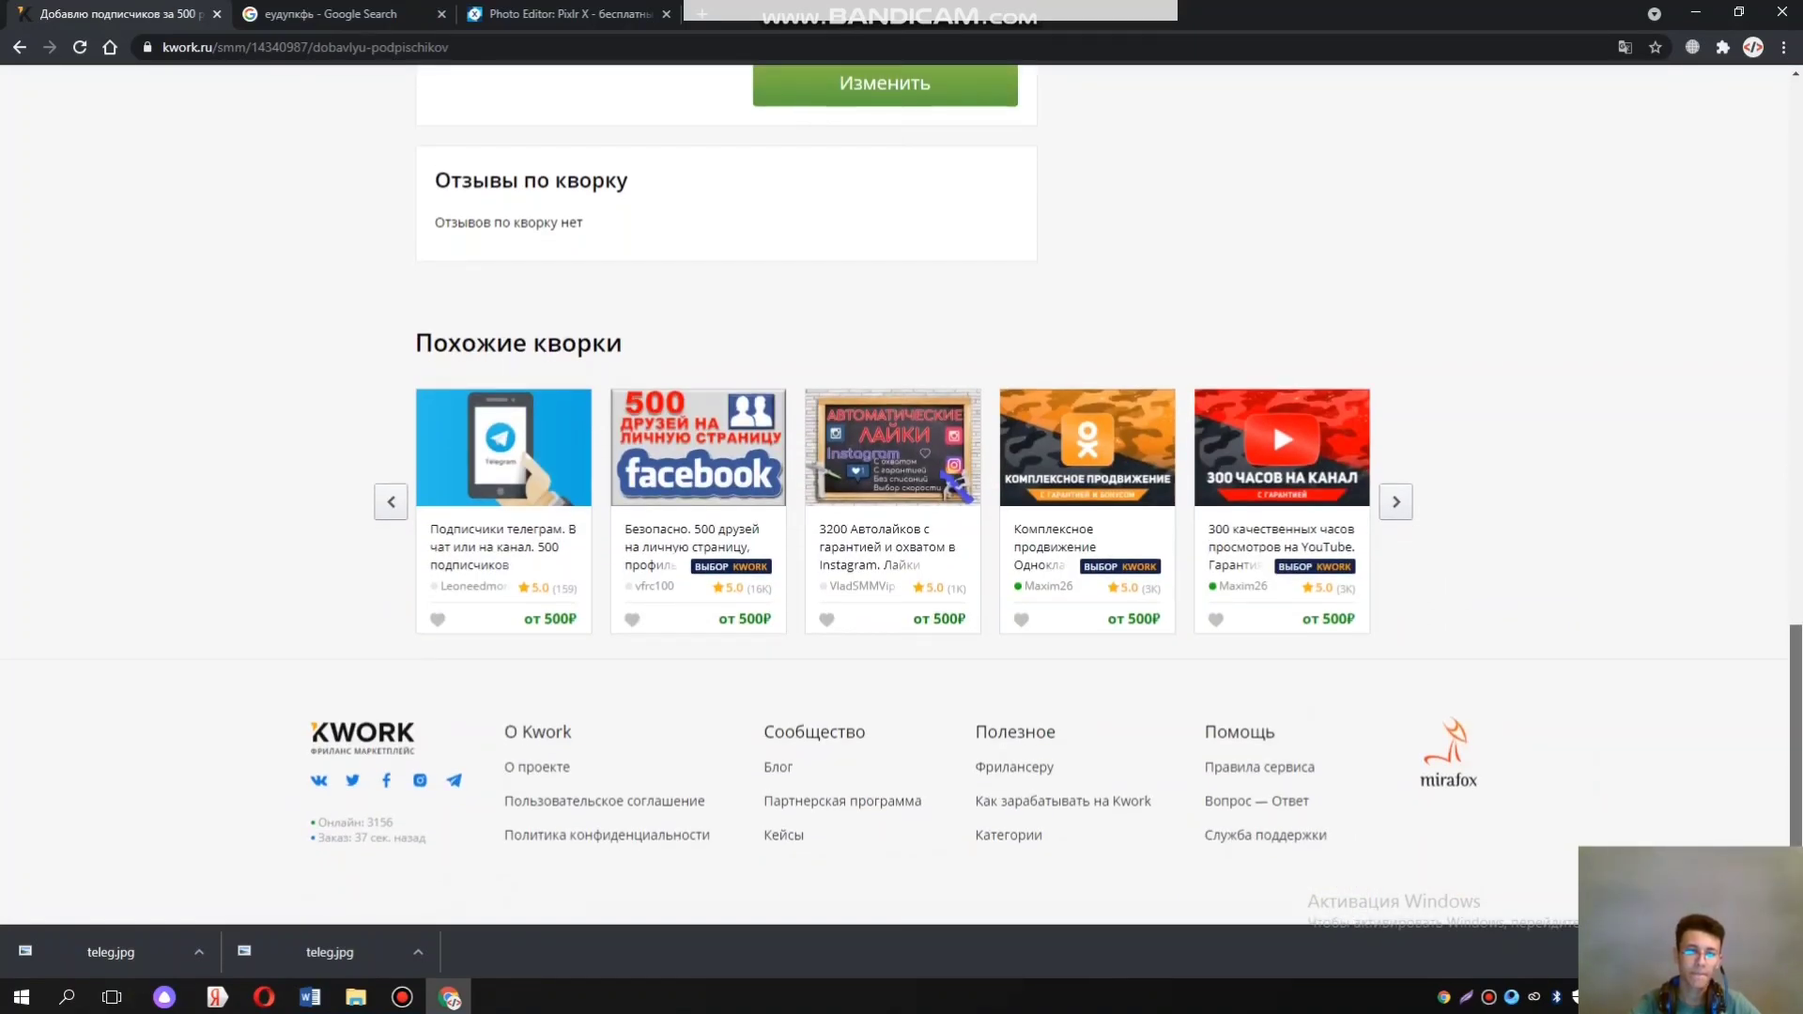
pyautogui.scroll(20, 901, 488)
pyautogui.scroll(-3, 902, 488)
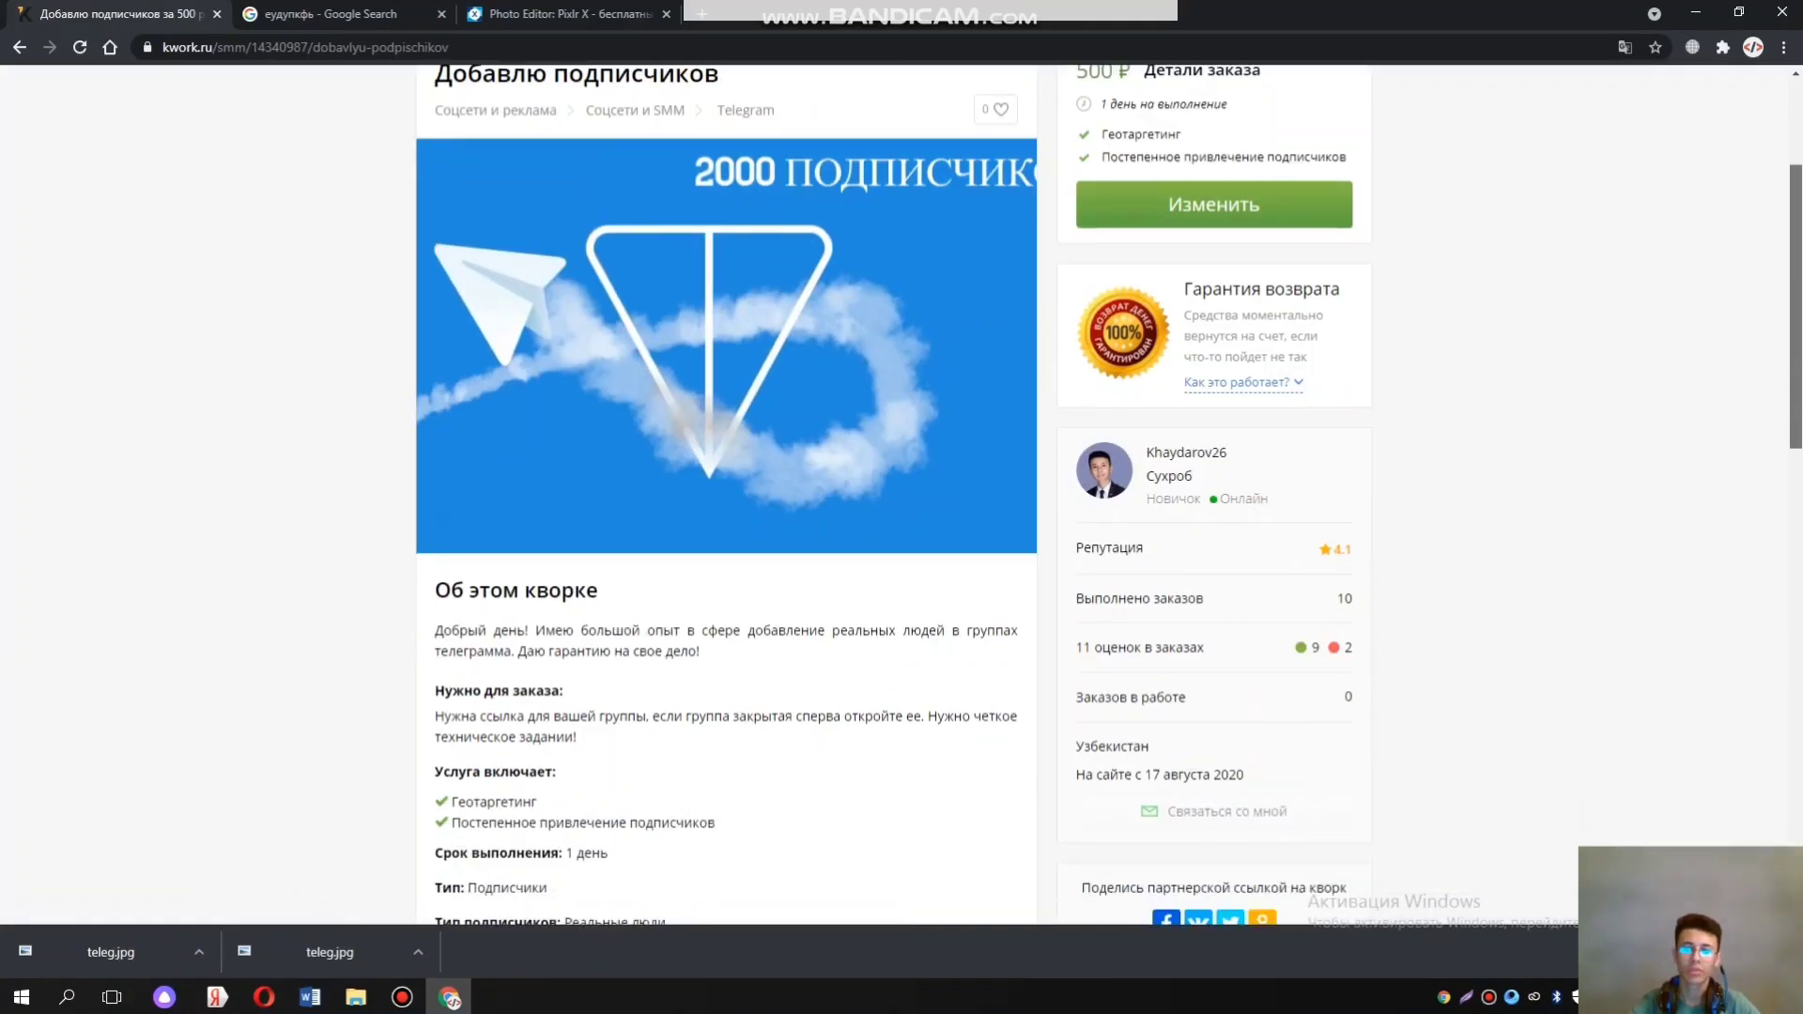
pyautogui.scroll(-6, 902, 488)
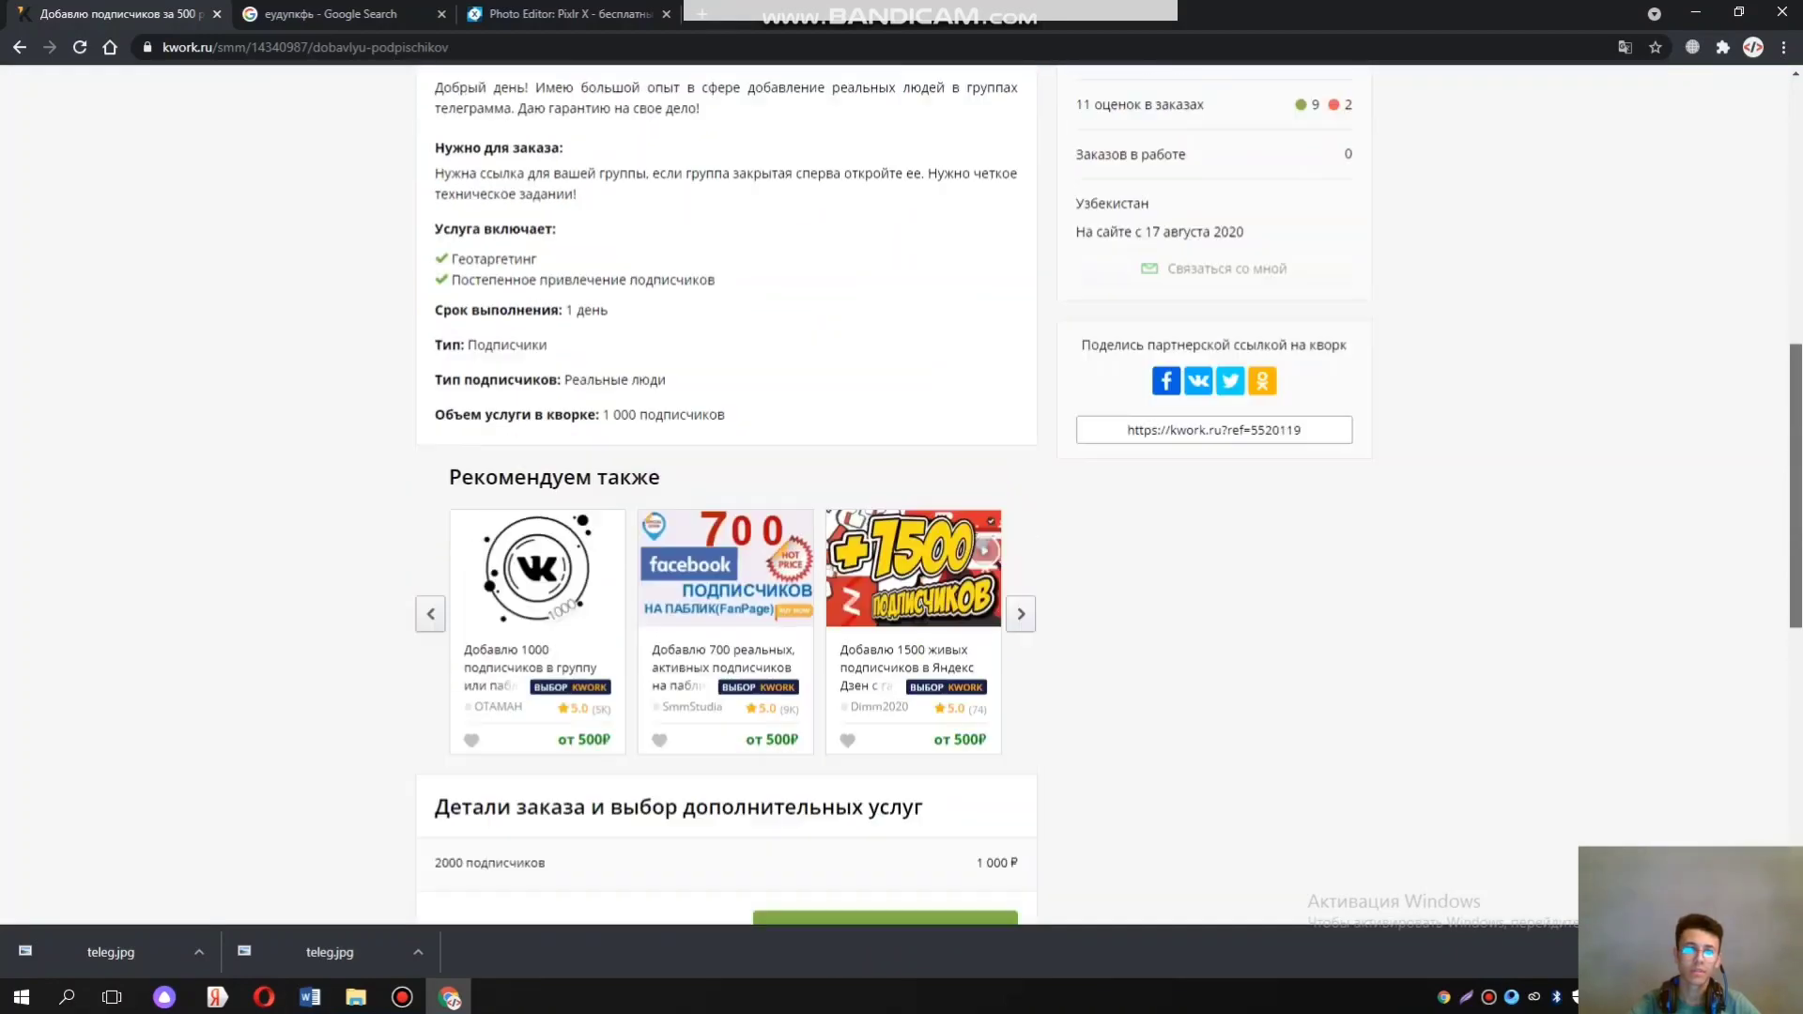
pyautogui.scroll(9, 726, 488)
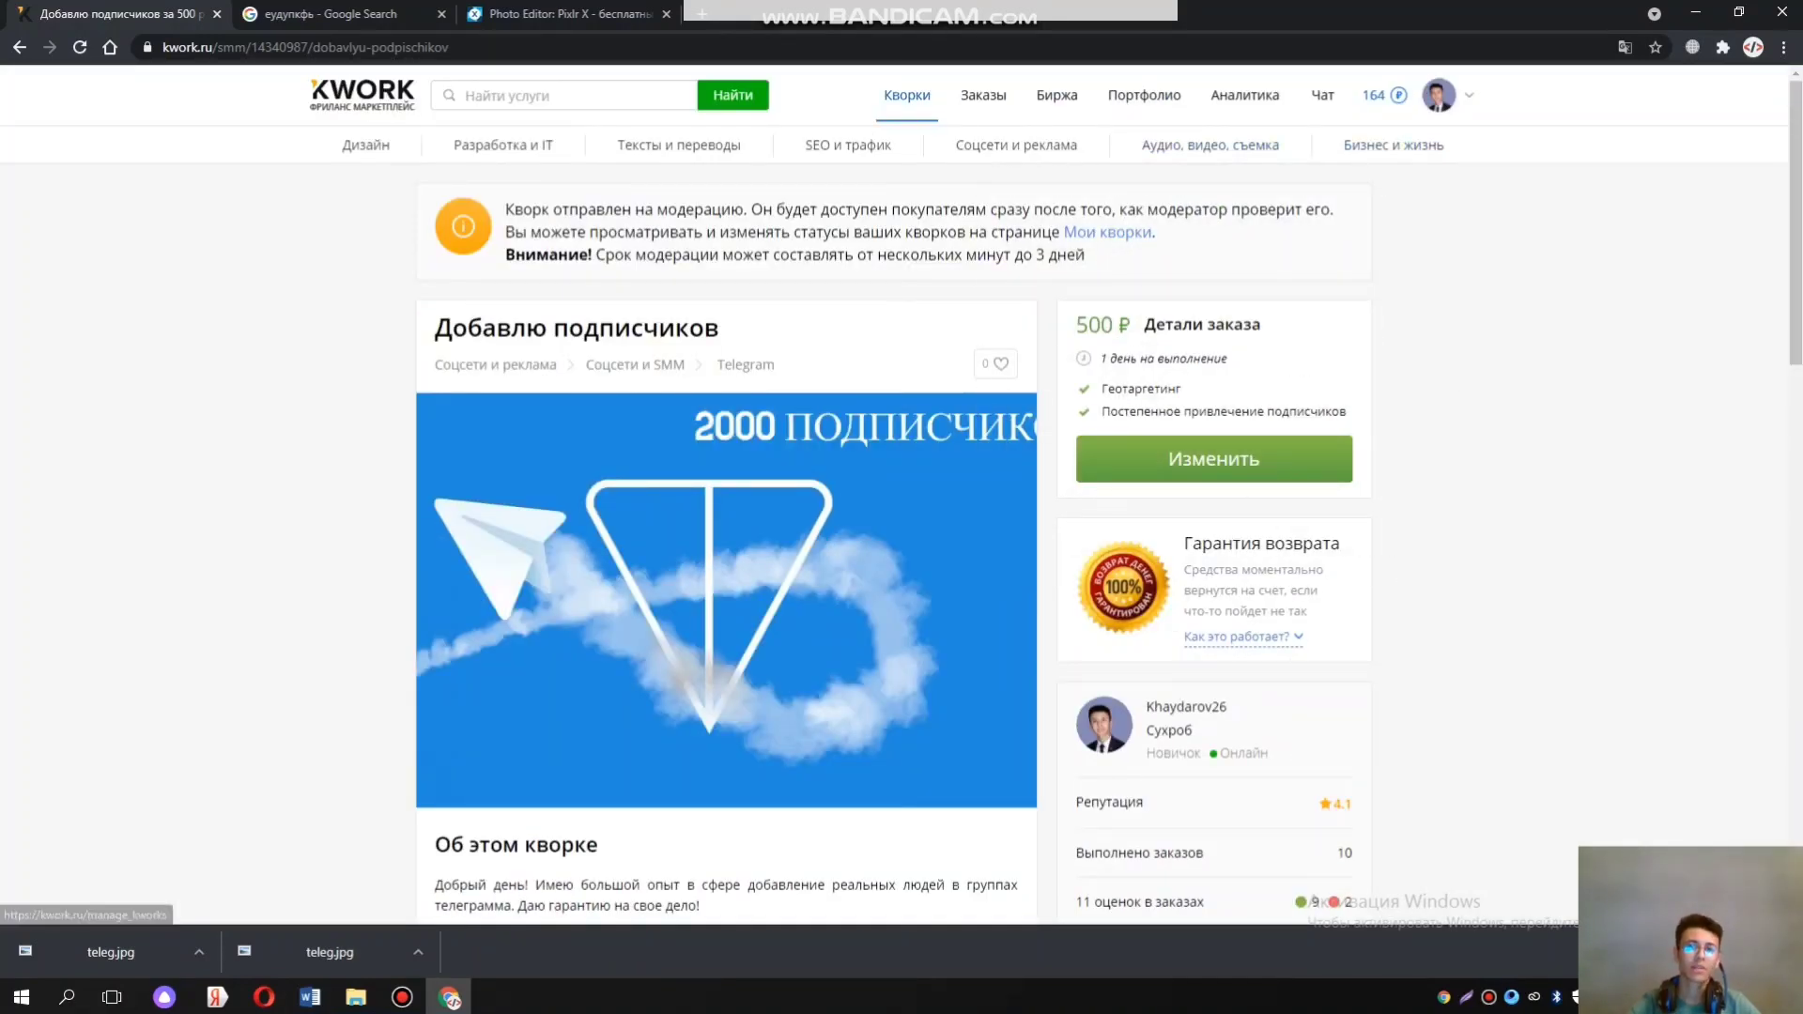
pyautogui.click(1107, 231)
pyautogui.moveTo(1016, 145)
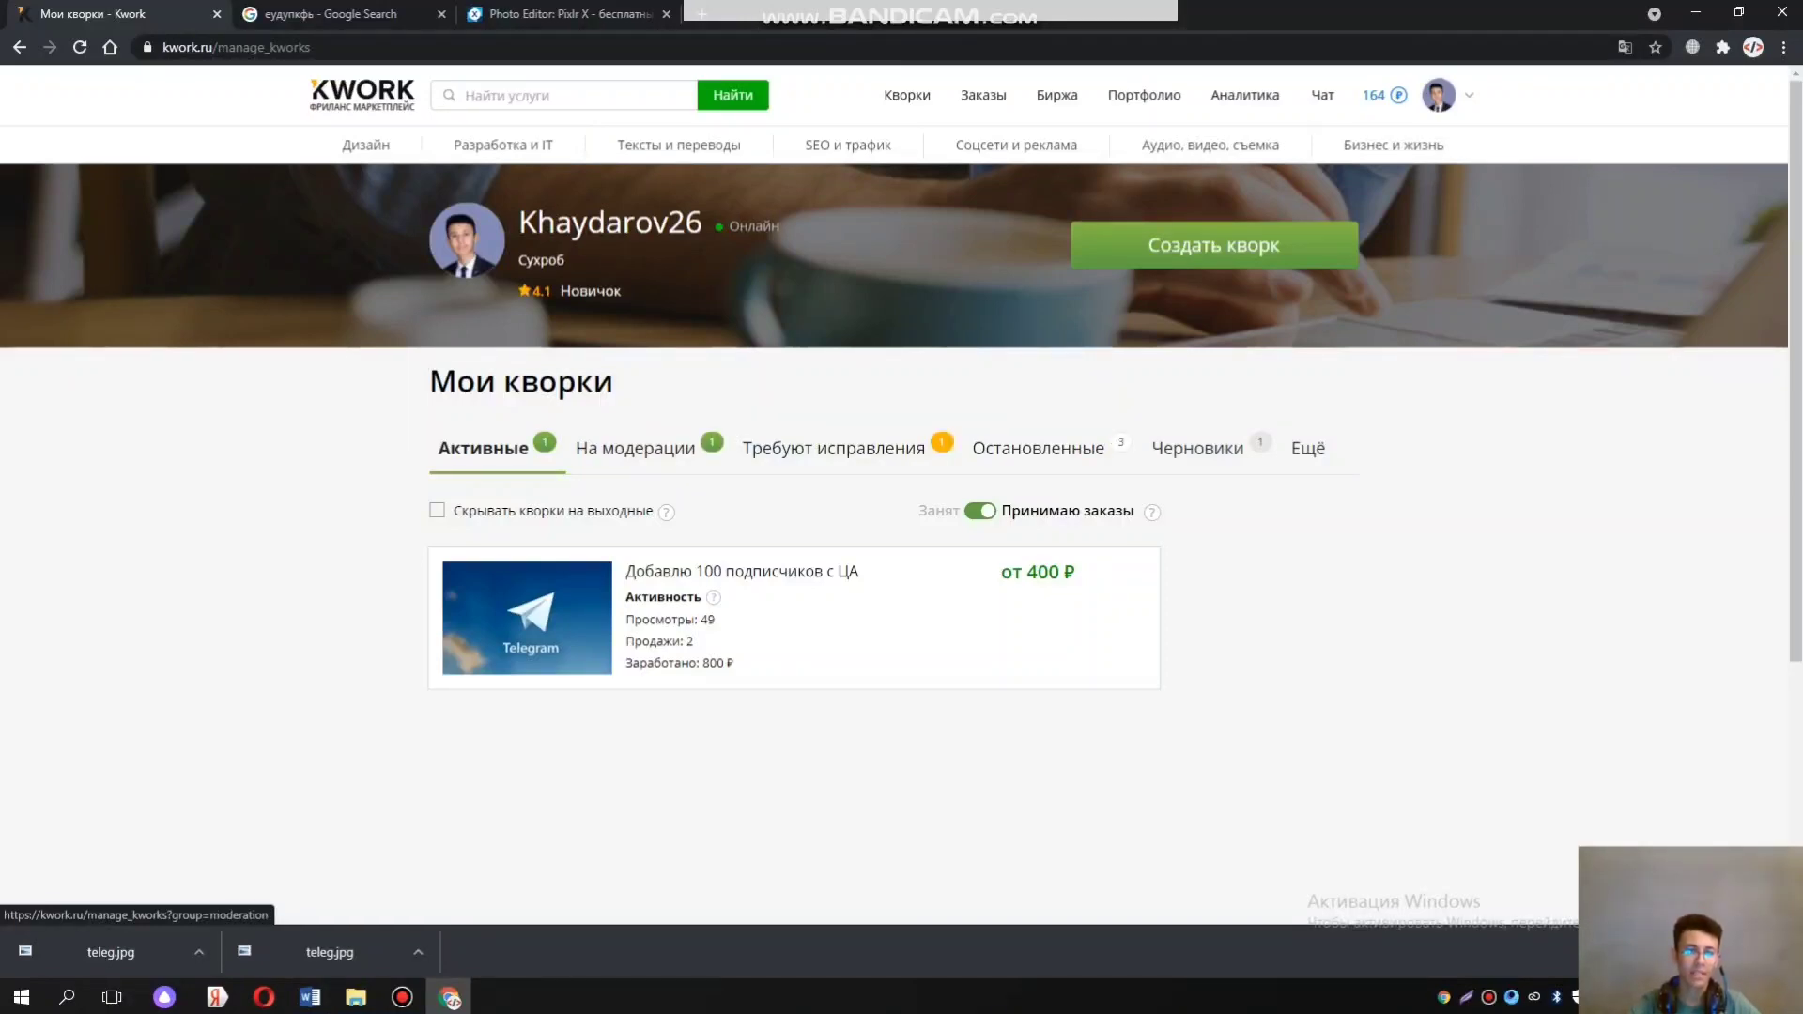
# Compare the На модерации and Активные tabs and check notifications for 'Кворк одобрен'
pyautogui.click(635, 448)
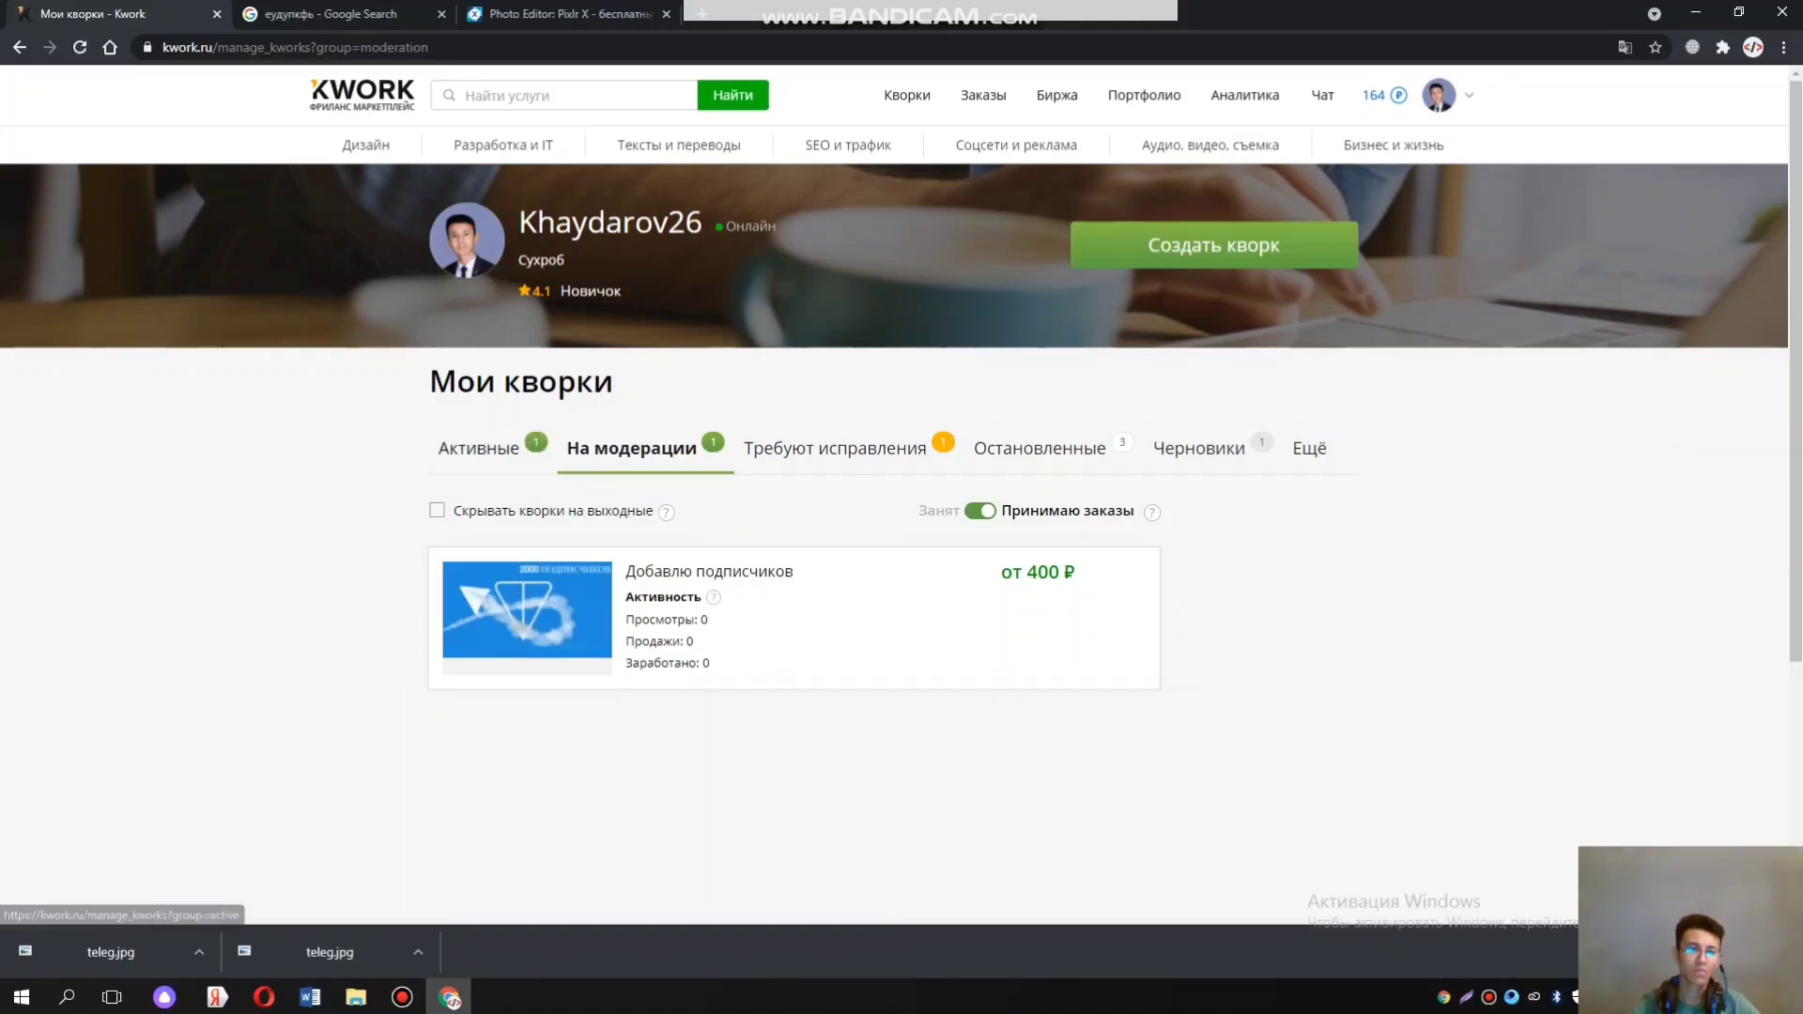
pyautogui.click(478, 448)
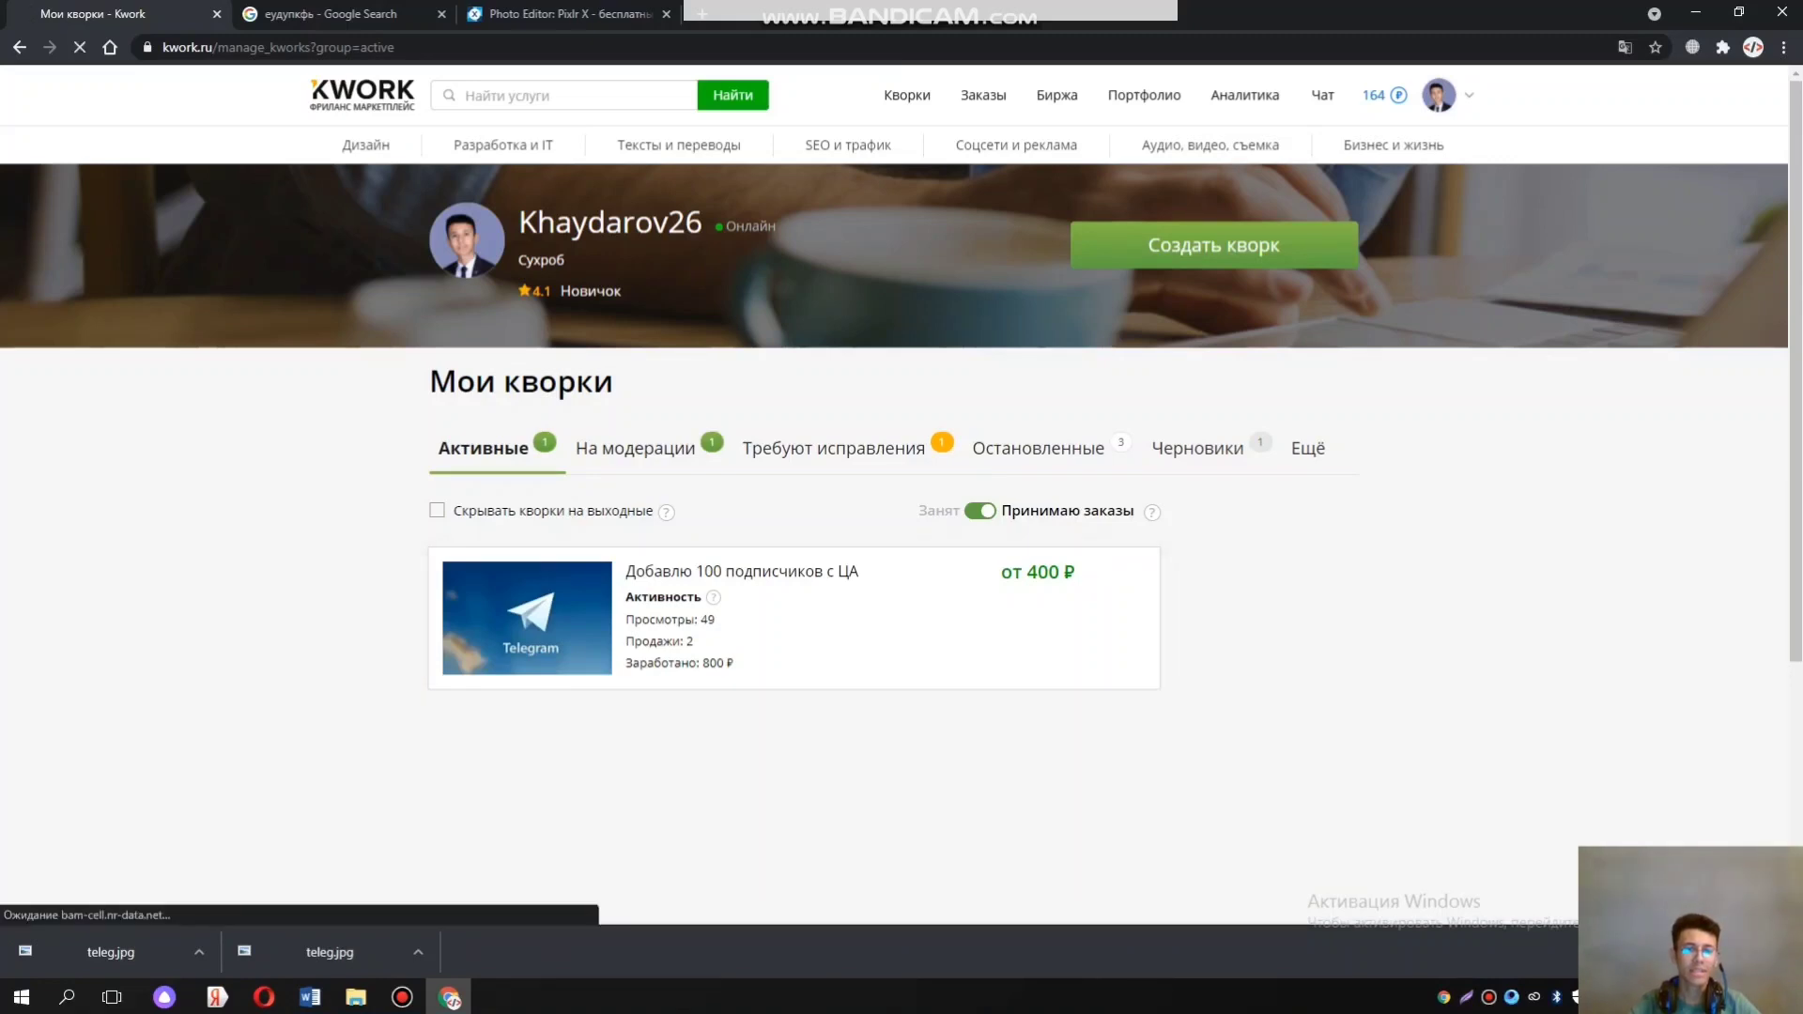
pyautogui.click(634, 448)
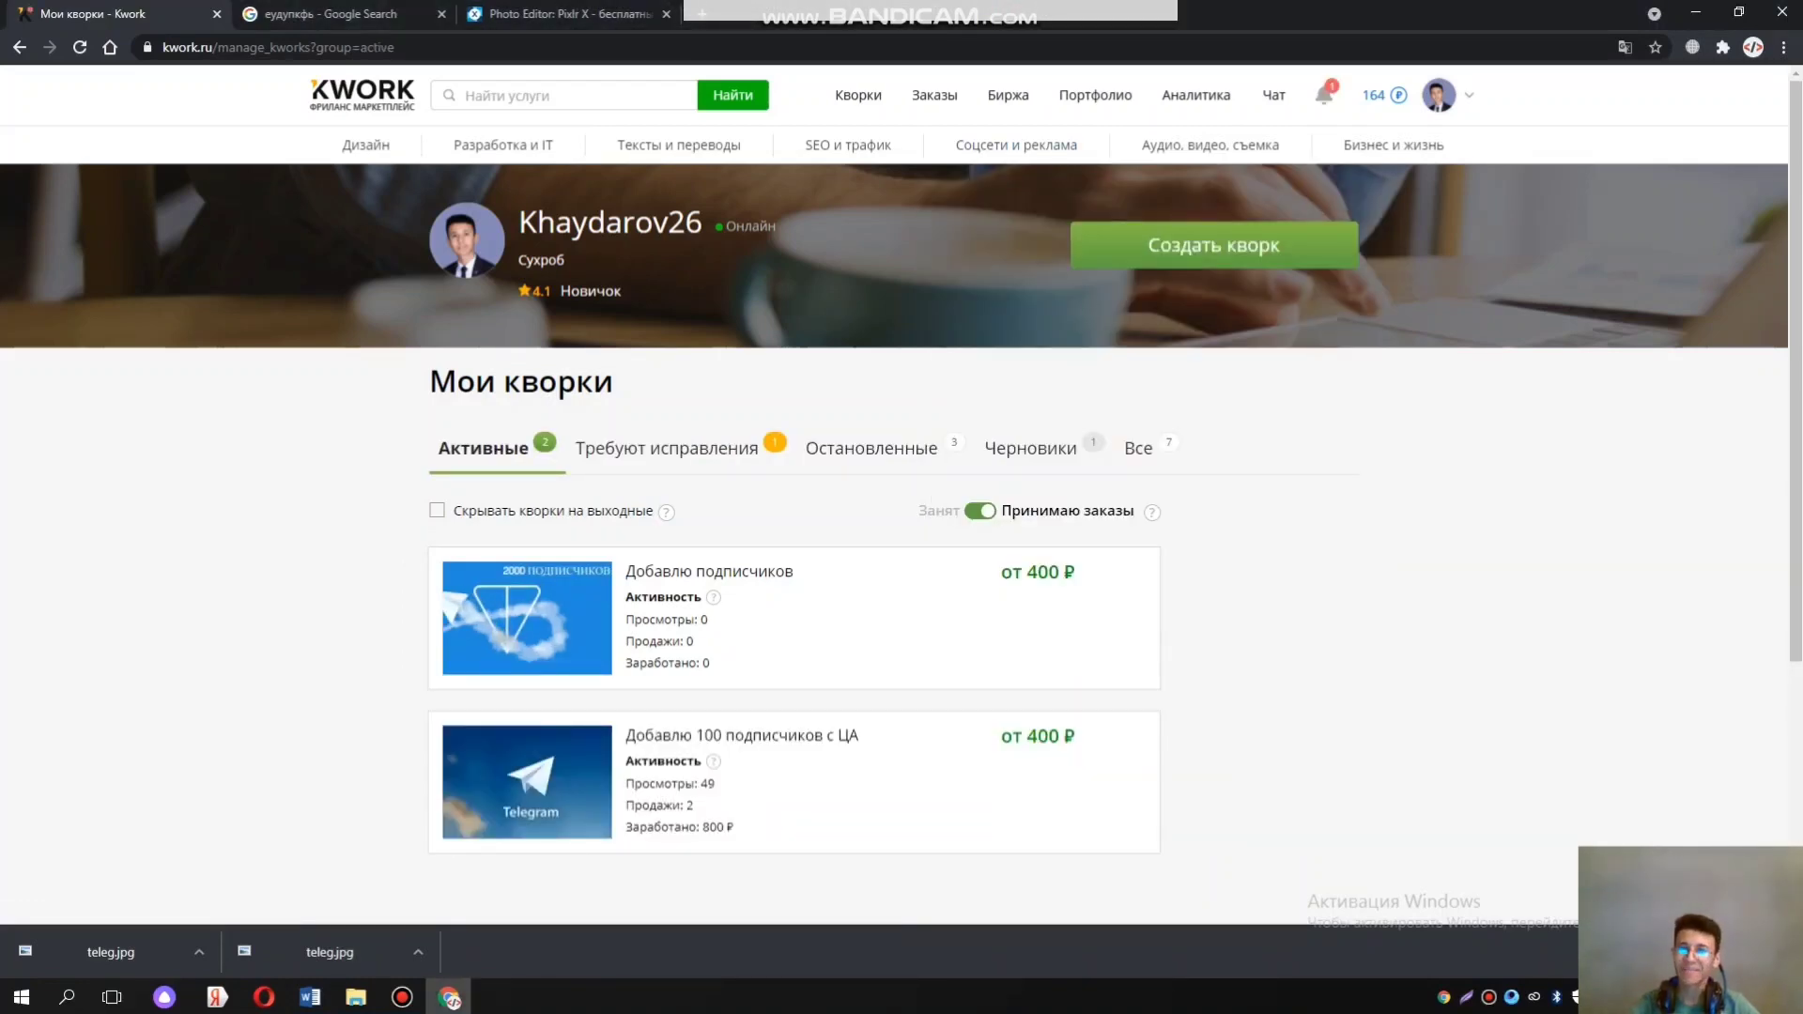
pyautogui.moveTo(1324, 95)
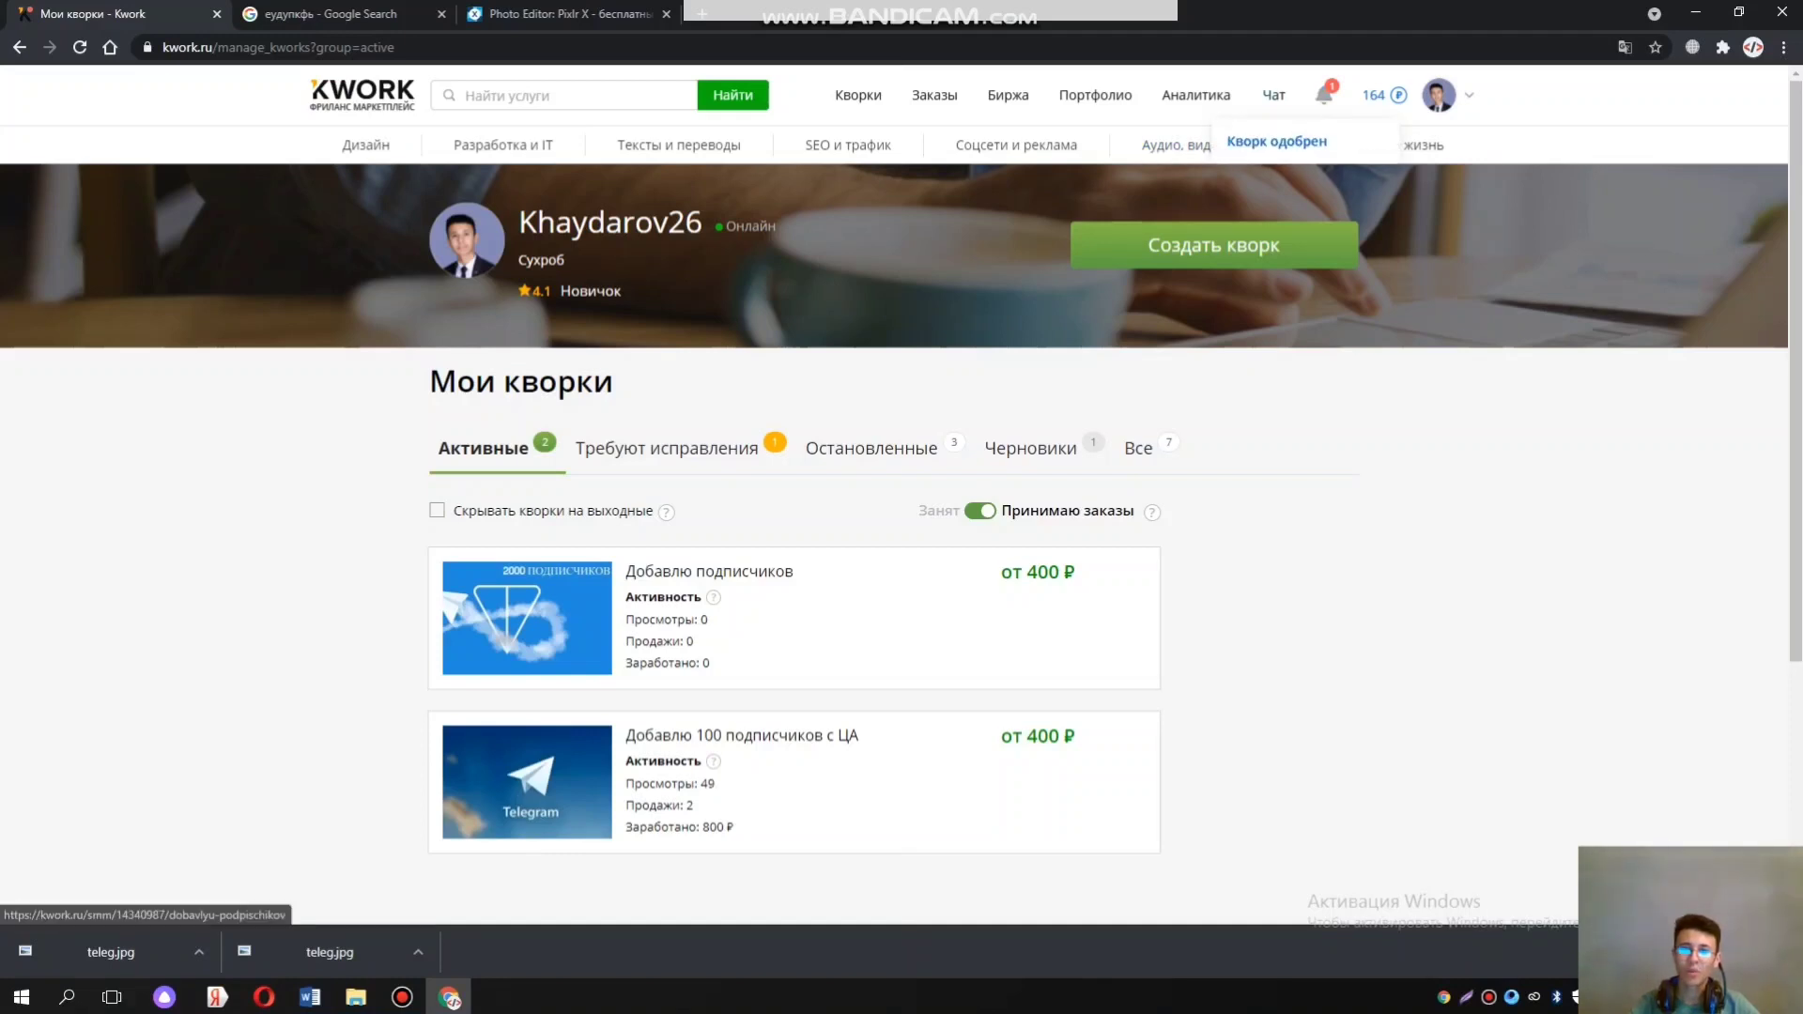